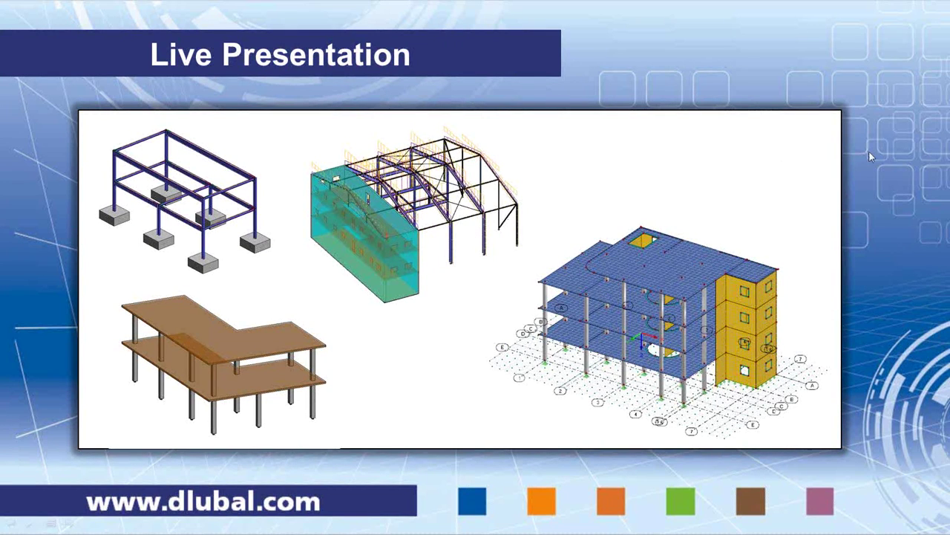
Switch to RFEM and open the user conversion table for materials in the import detail settings
key(alt+Tab)
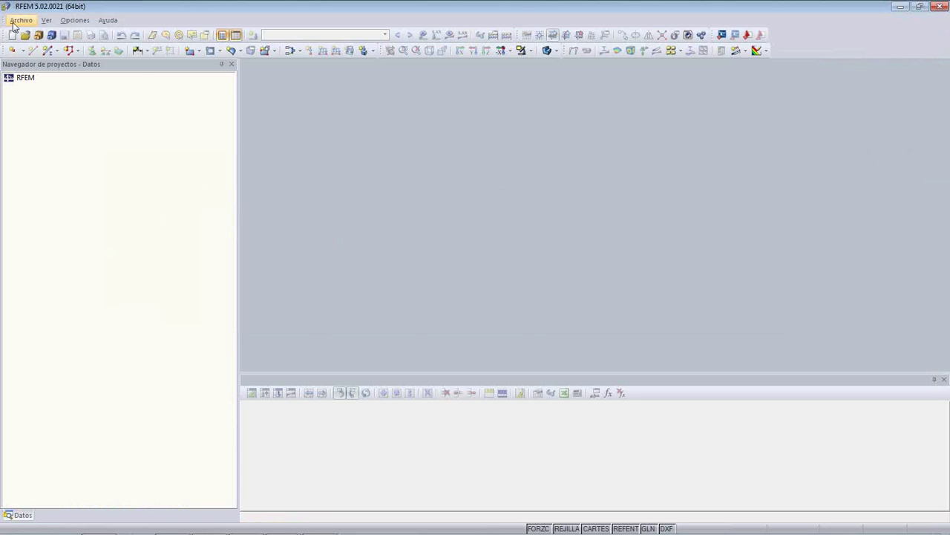
click(17, 21)
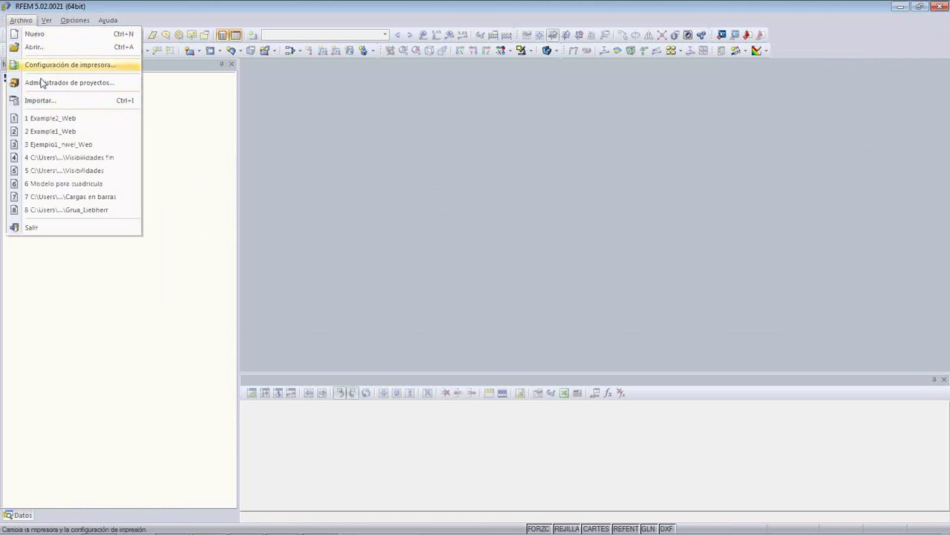
click(65, 101)
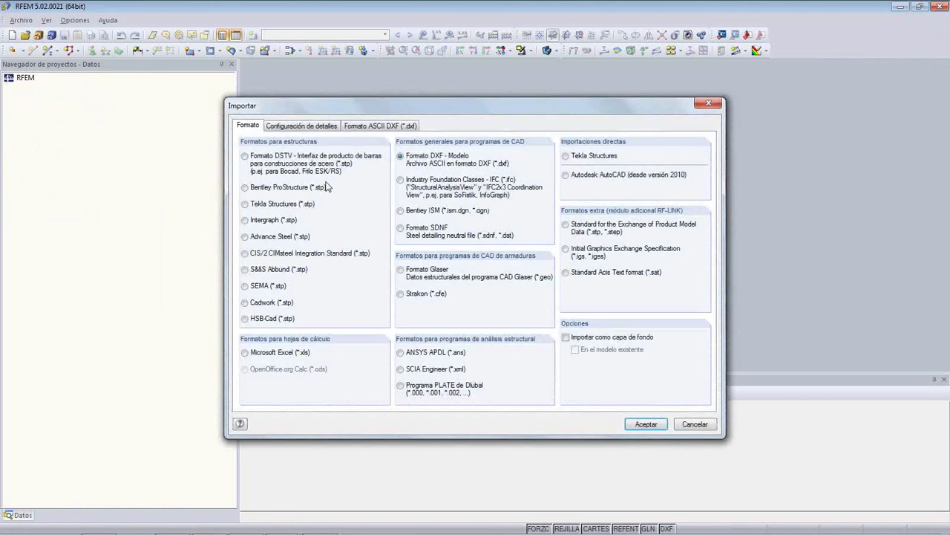
click(318, 129)
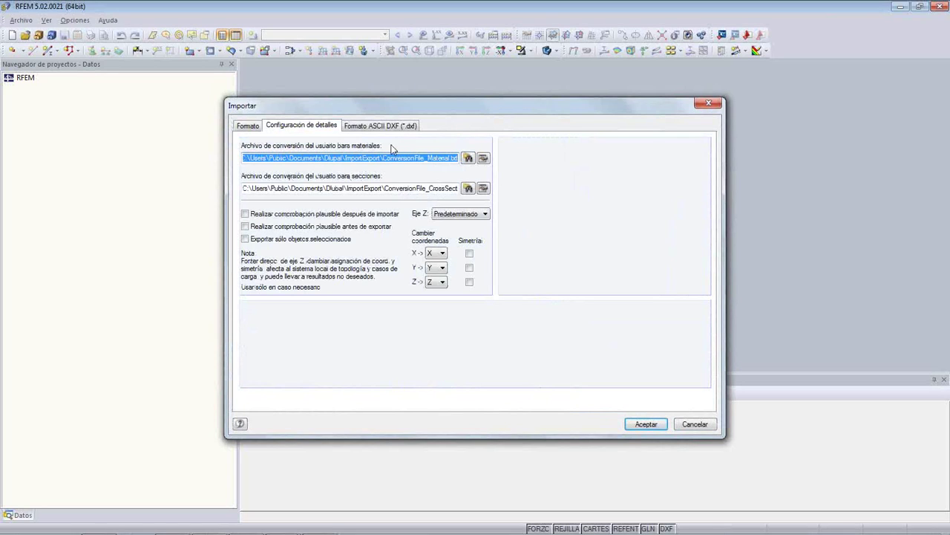
click(482, 159)
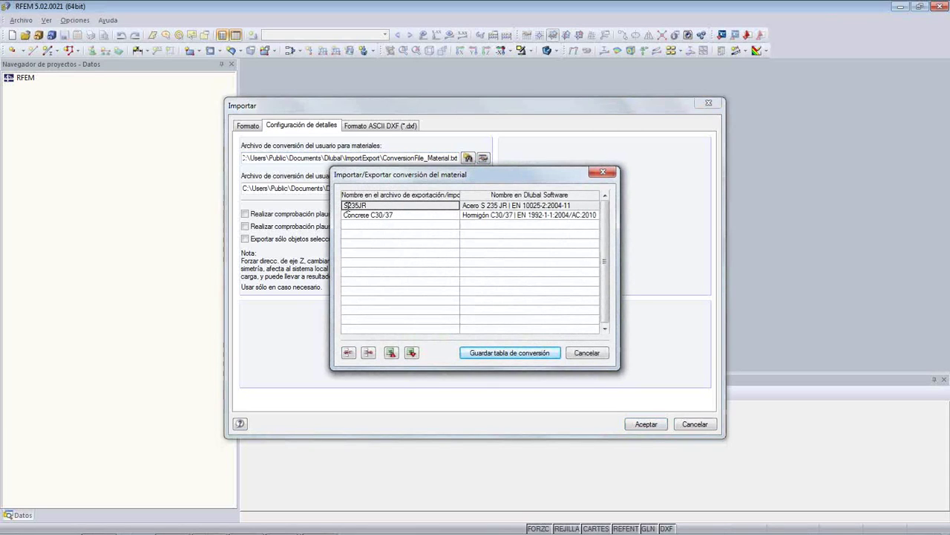
Inspect the material library assignment of the S235JR entry and close the library without changing it
click(476, 203)
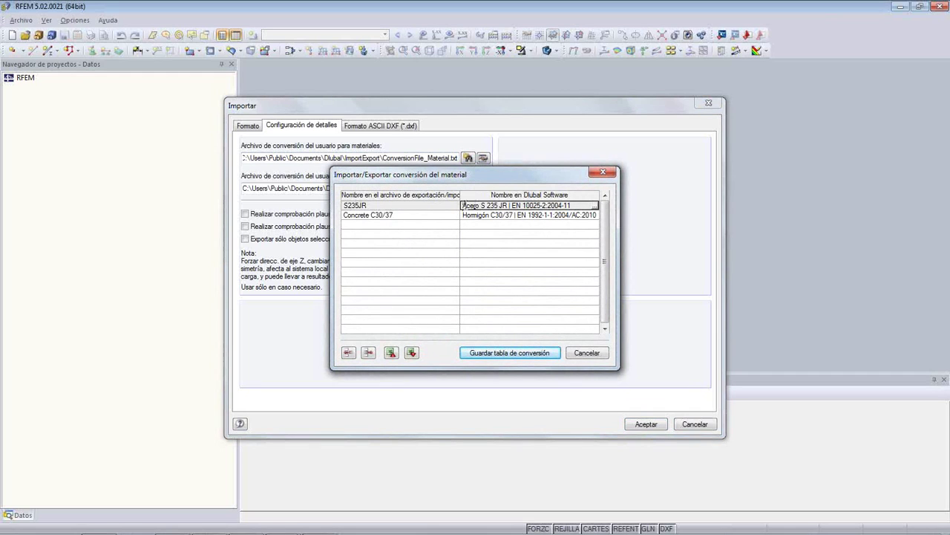
click(595, 206)
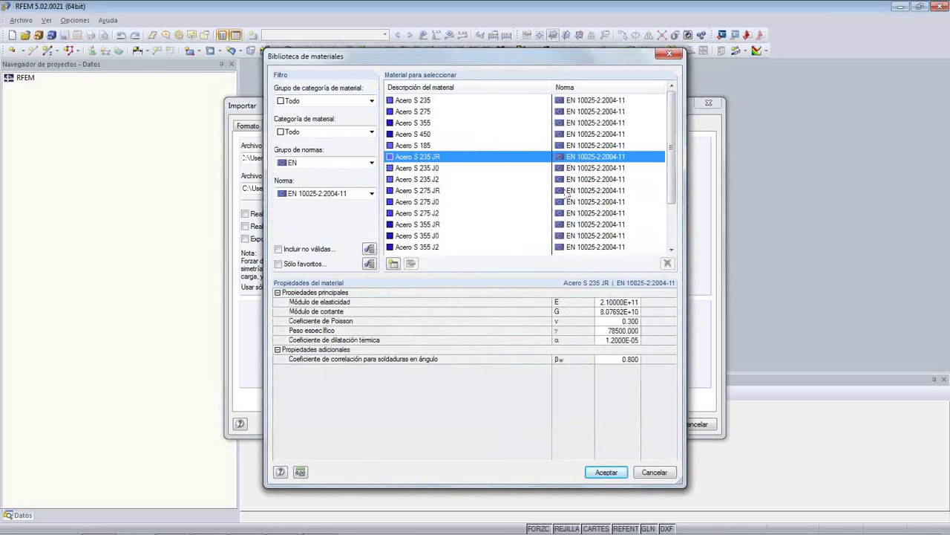
click(424, 216)
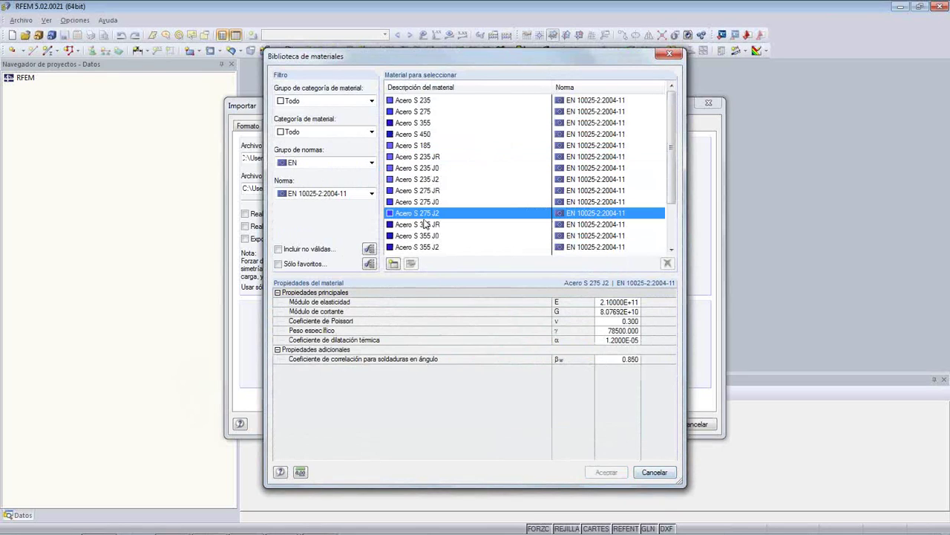
click(423, 159)
click(654, 472)
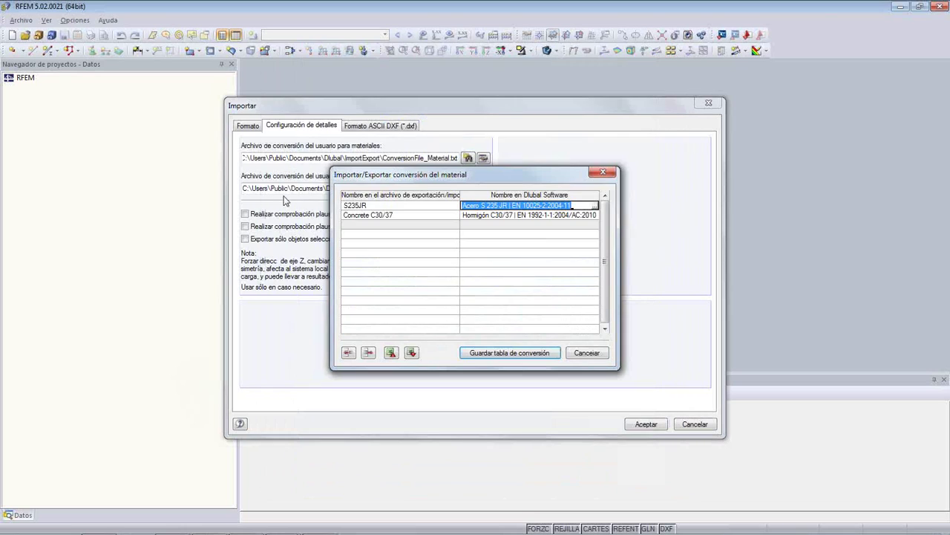
Inspect the material library assignment of the Concrete C30/37 entry and leave it as it is
click(402, 215)
click(470, 216)
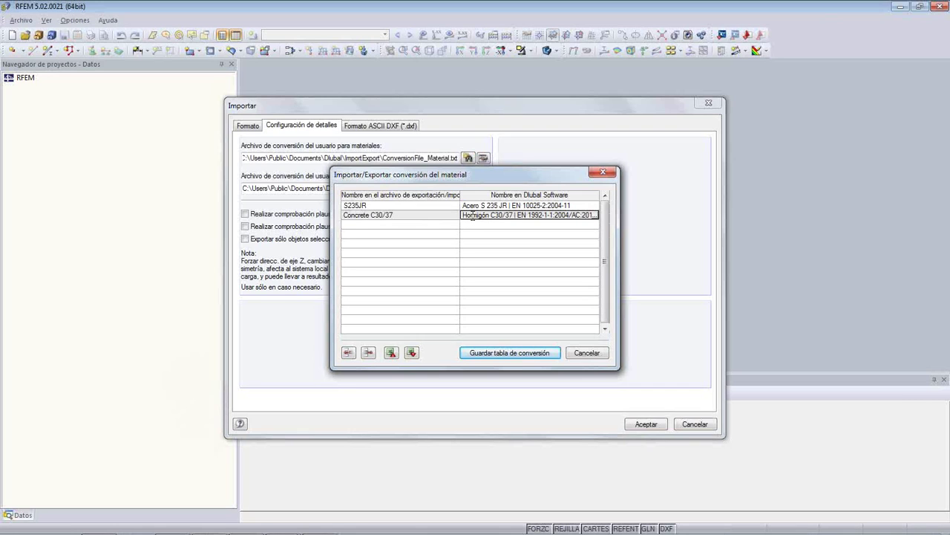
click(595, 216)
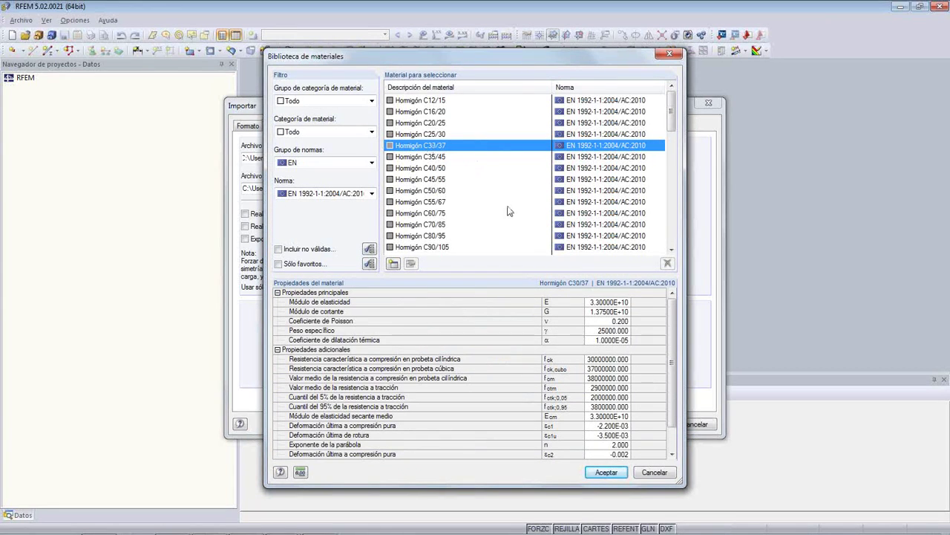
click(654, 473)
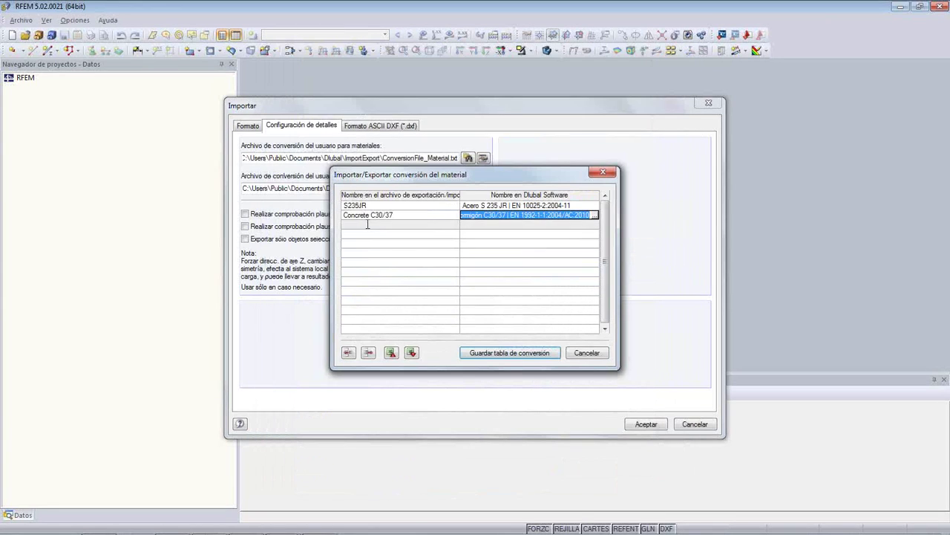
click(595, 216)
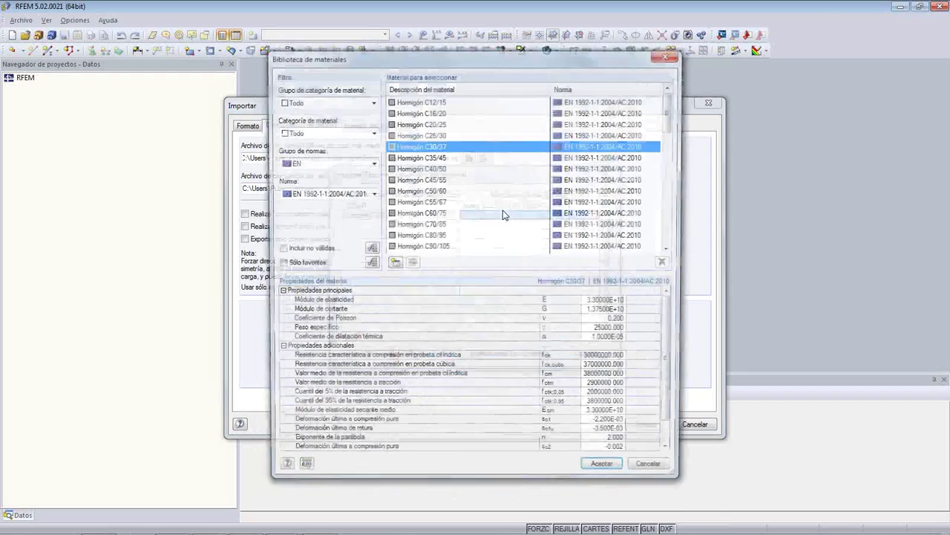
click(651, 472)
Add a conversion entry named Concrete C25/30 and assign it the library material Hormigón C20/25 of standard EN 1992-1-1:2004/AC:2010
click(396, 225)
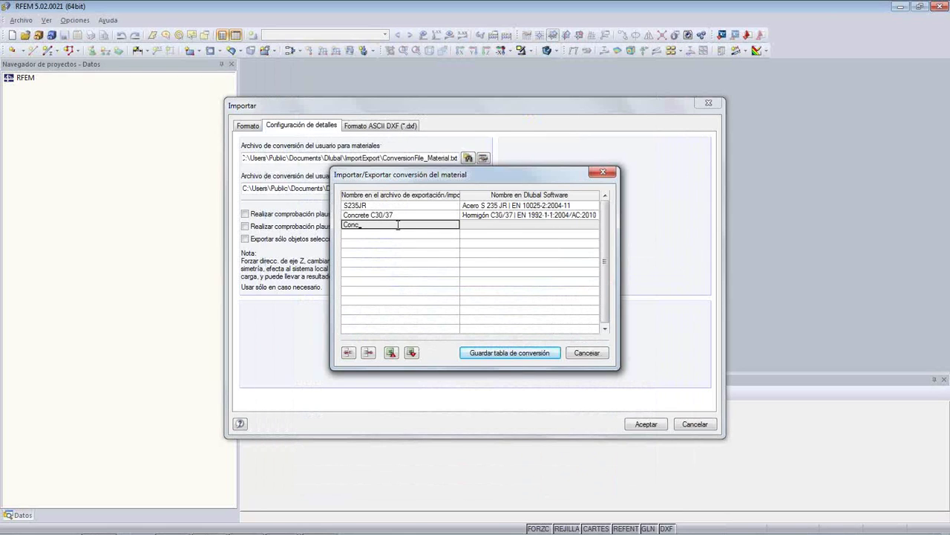
text(Concrete C25/30)
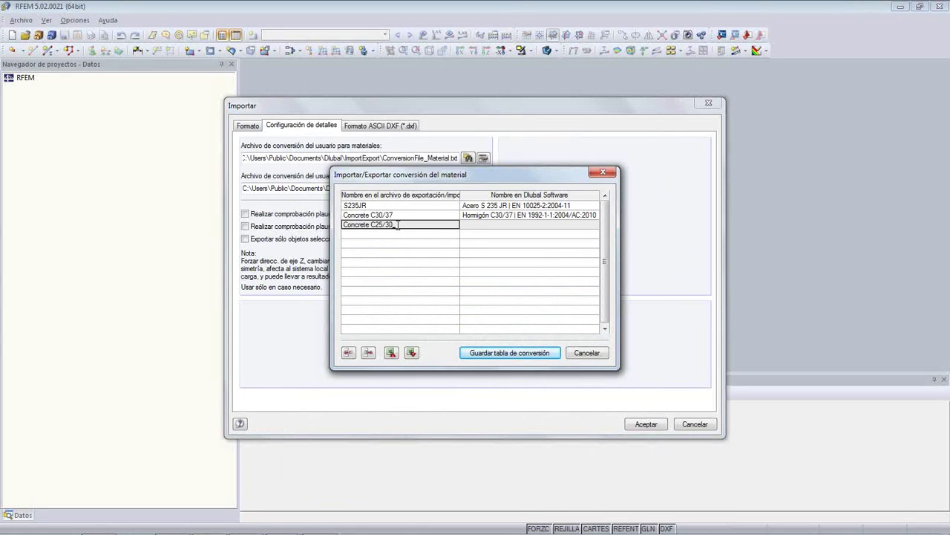
click(573, 229)
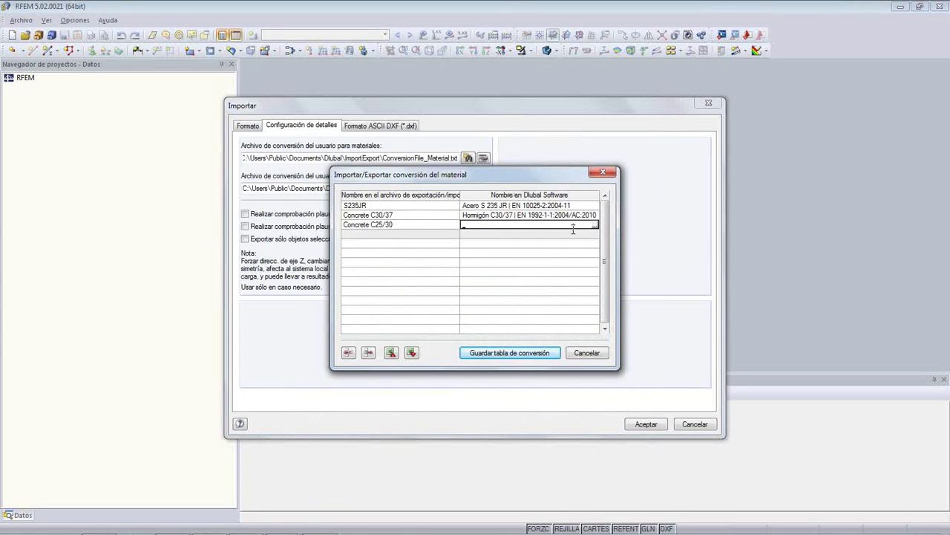
click(595, 226)
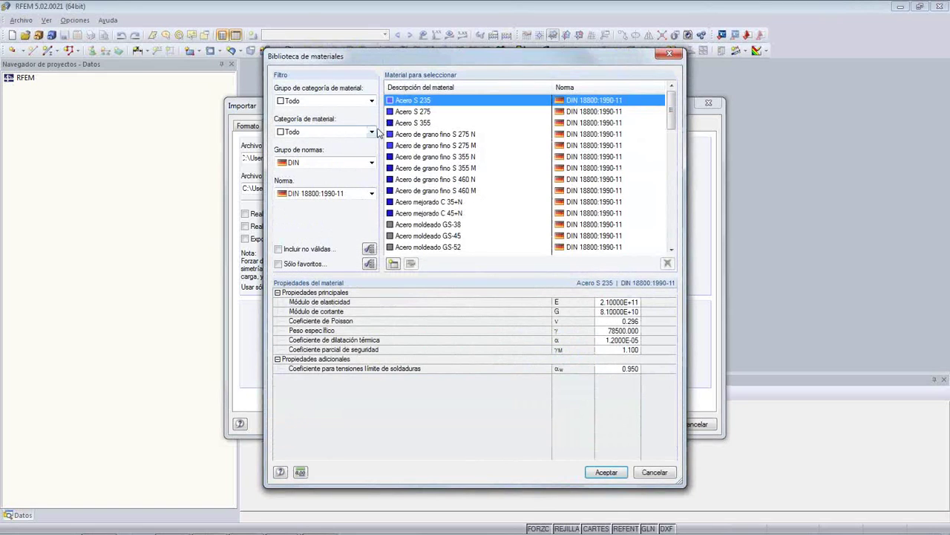
click(372, 132)
click(358, 159)
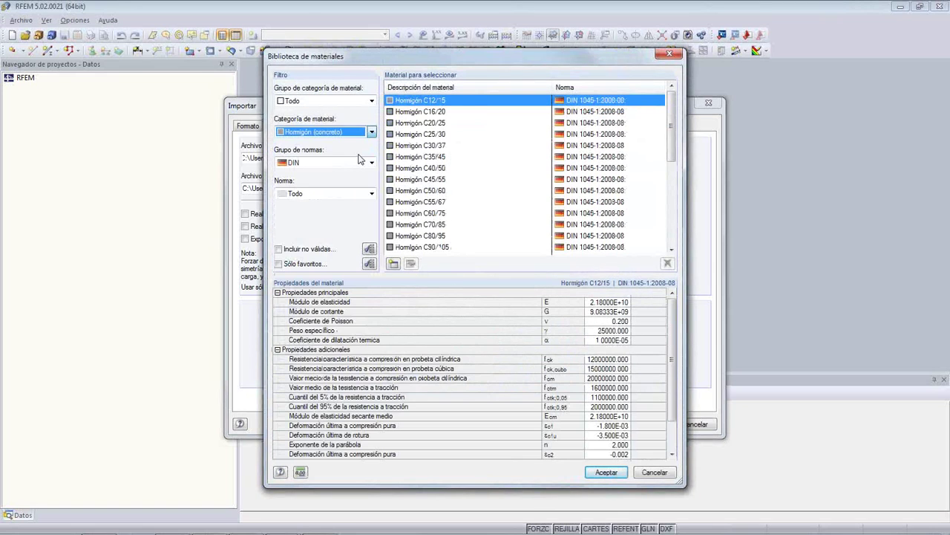
click(366, 161)
click(345, 219)
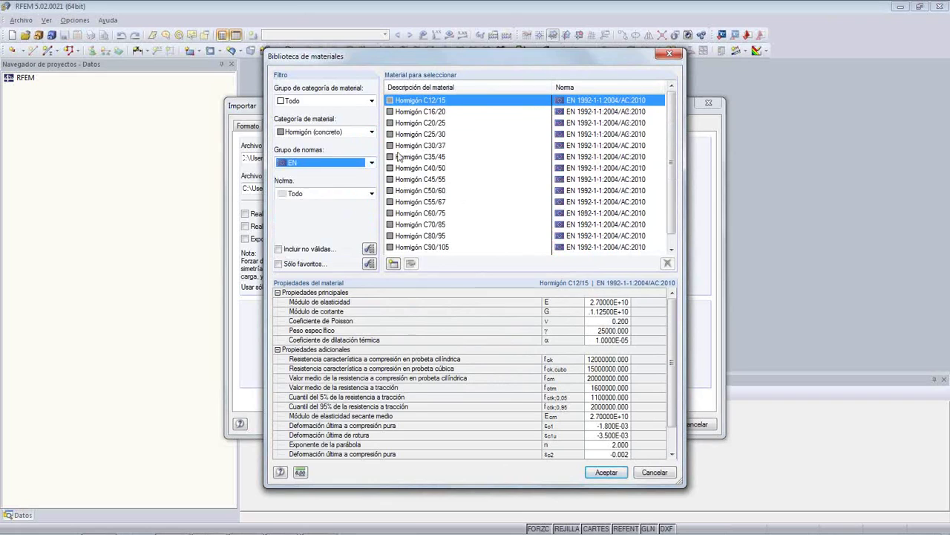
click(417, 123)
click(606, 472)
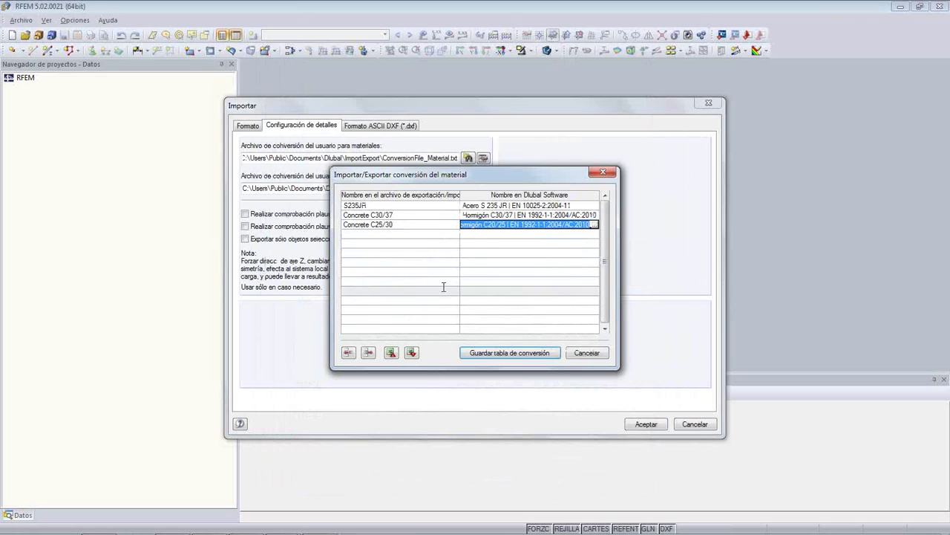
Save the material conversion table
click(434, 234)
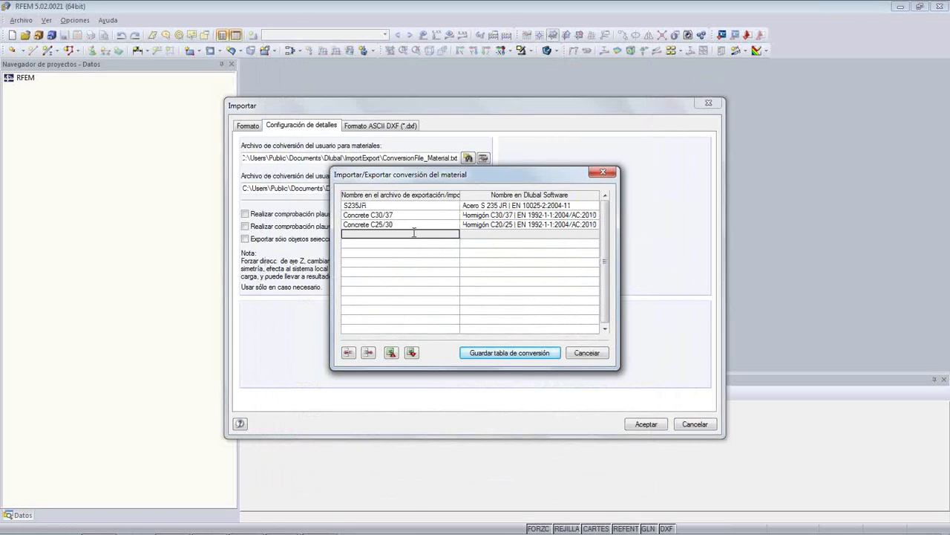
click(413, 233)
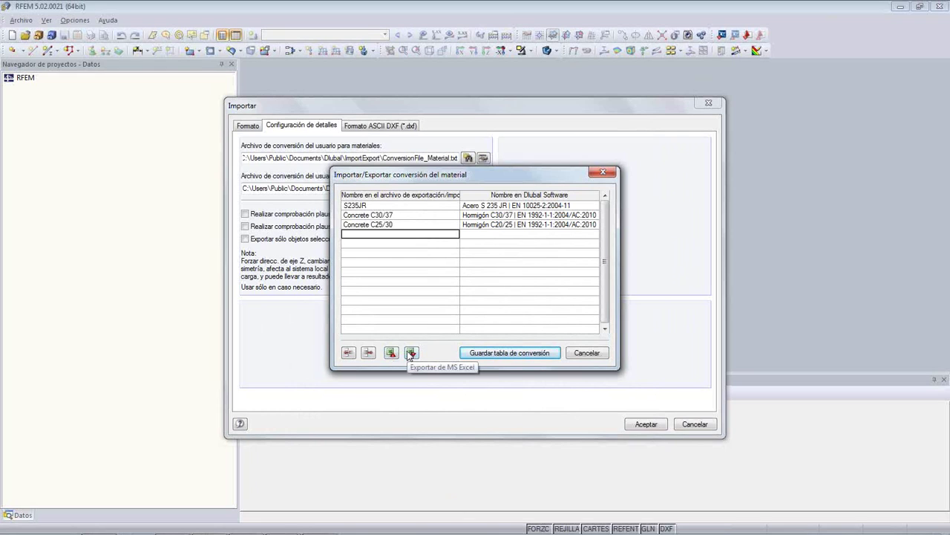
click(493, 353)
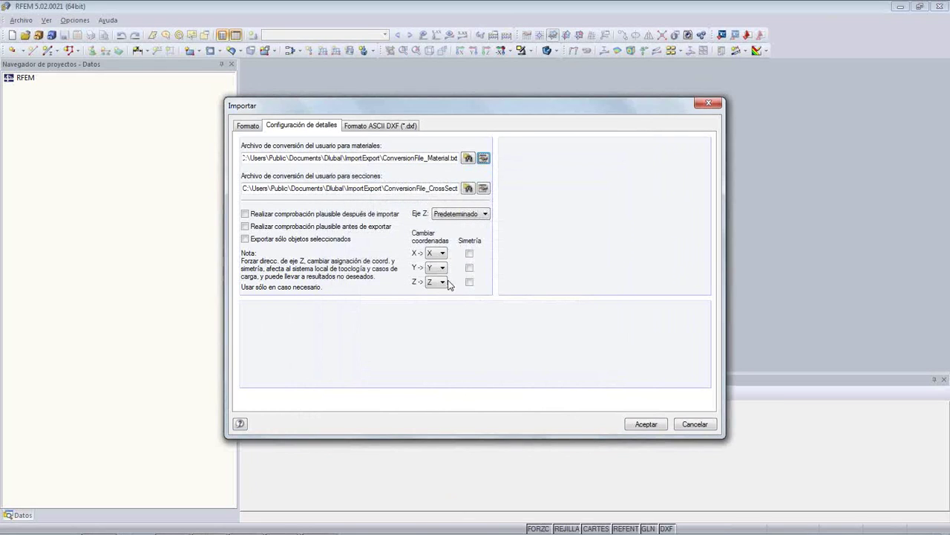
Review the HEA entries in the user conversion table for cross-sections, then cancel the table and the import
click(483, 188)
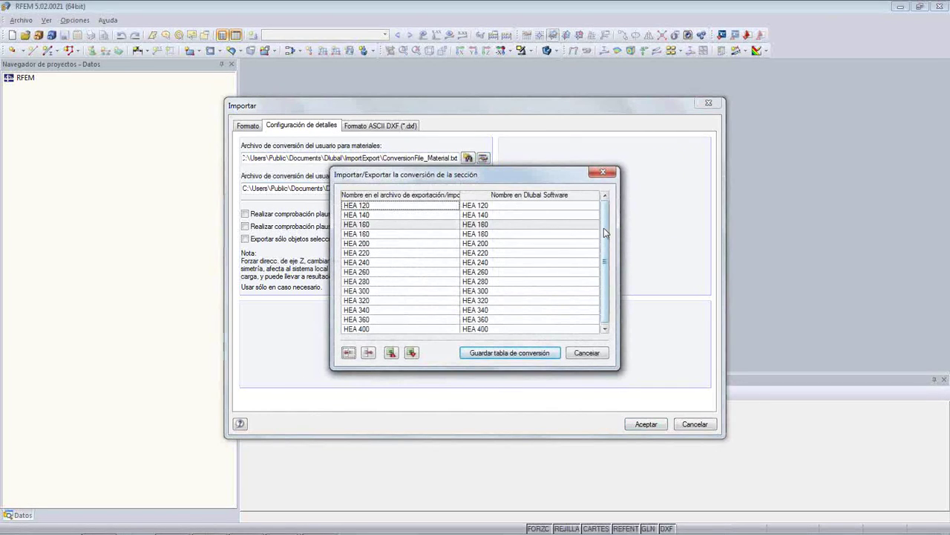
scroll(398, 223, down, 4)
scroll(402, 264, up, 4)
click(401, 205)
click(404, 242)
click(576, 353)
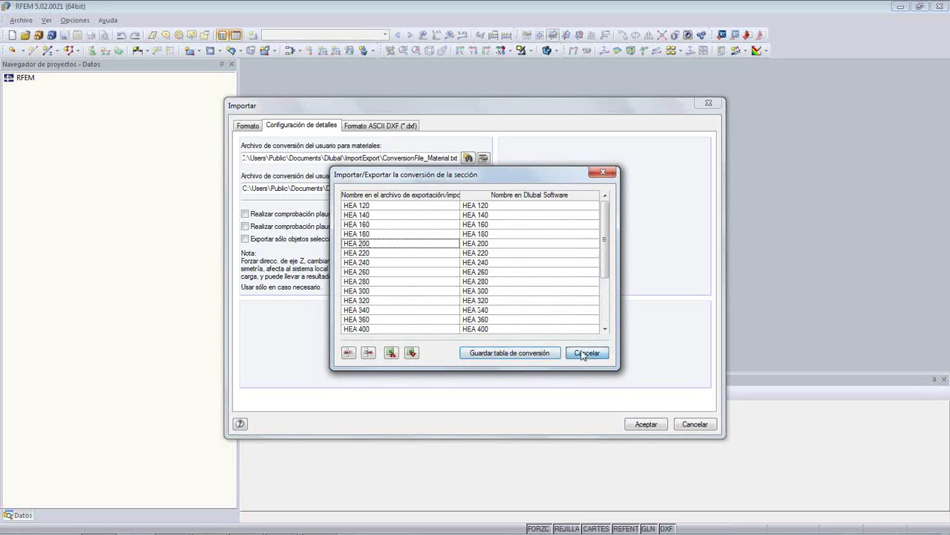
click(693, 424)
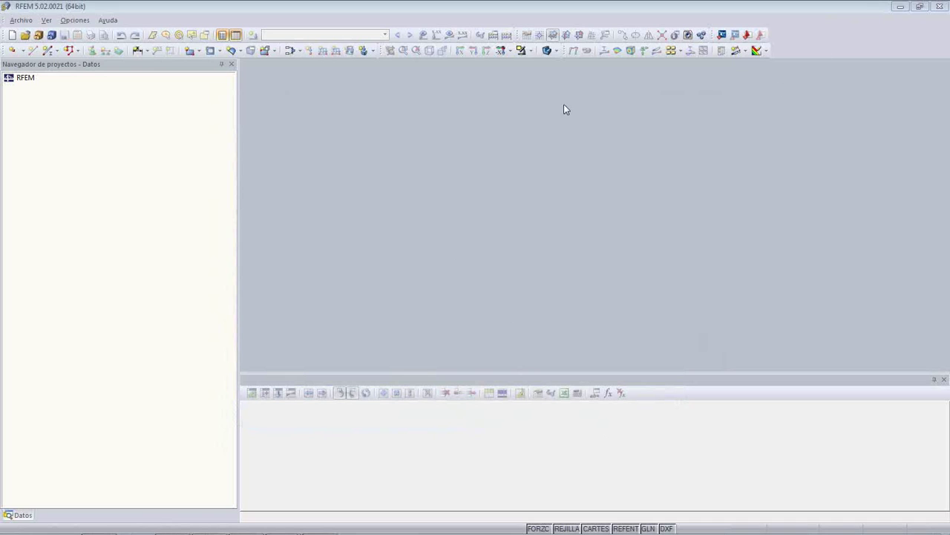
Switch to Revit with the Example1_Web model in the 3D no loads view
key(alt+Tab)
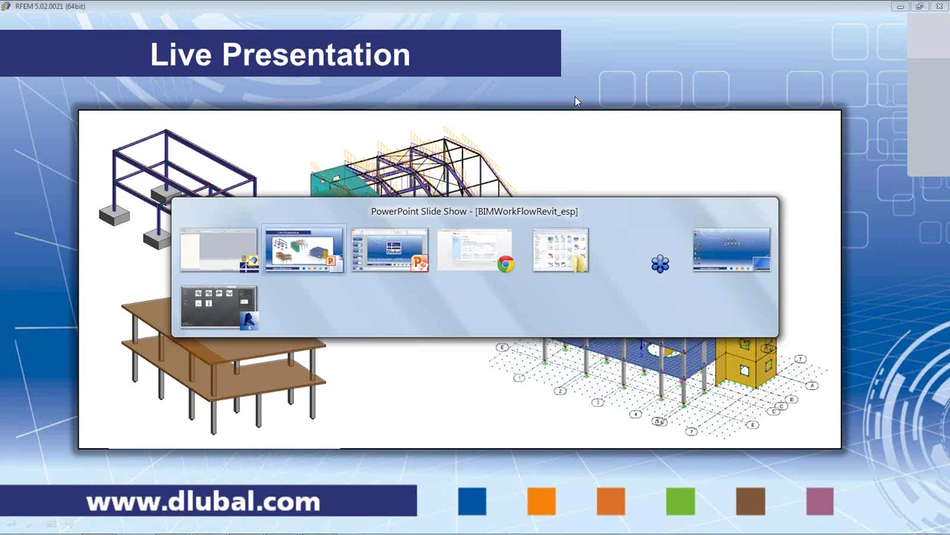
key(Tab)
key(Tab)
key(Tab)
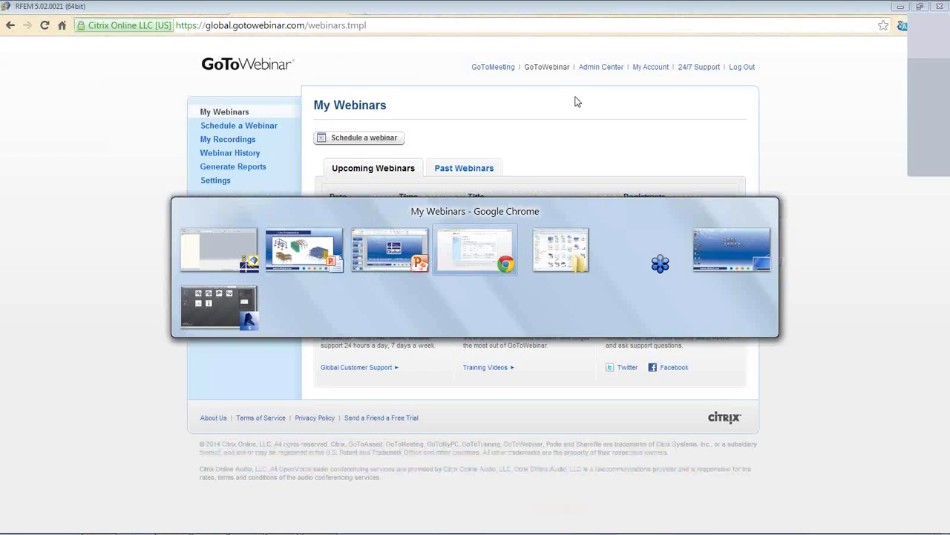
key(Tab)
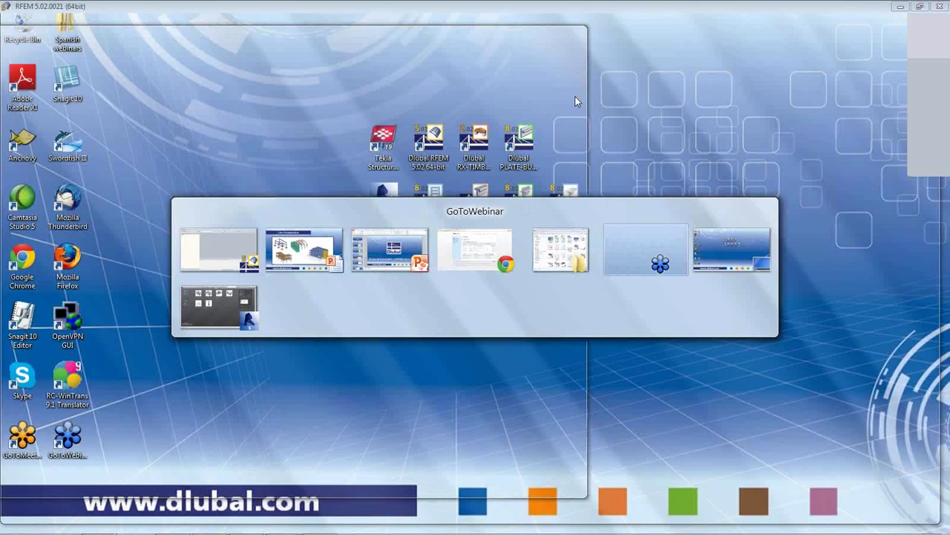
key(Tab)
key(Tab)
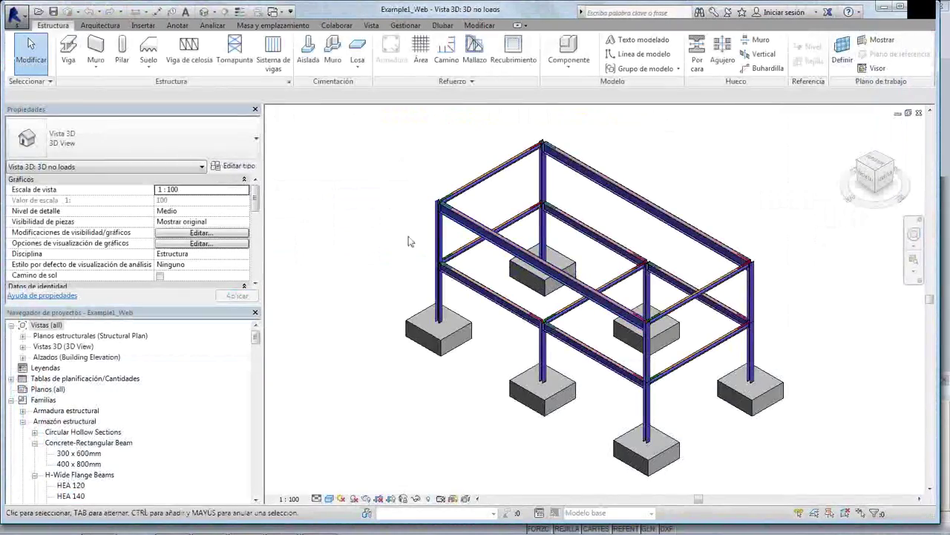
Display the steel frame in the 3D view with the wireframe visual style (Estructura alámbrica)
shift+middle_drag(365, 248, 364, 174)
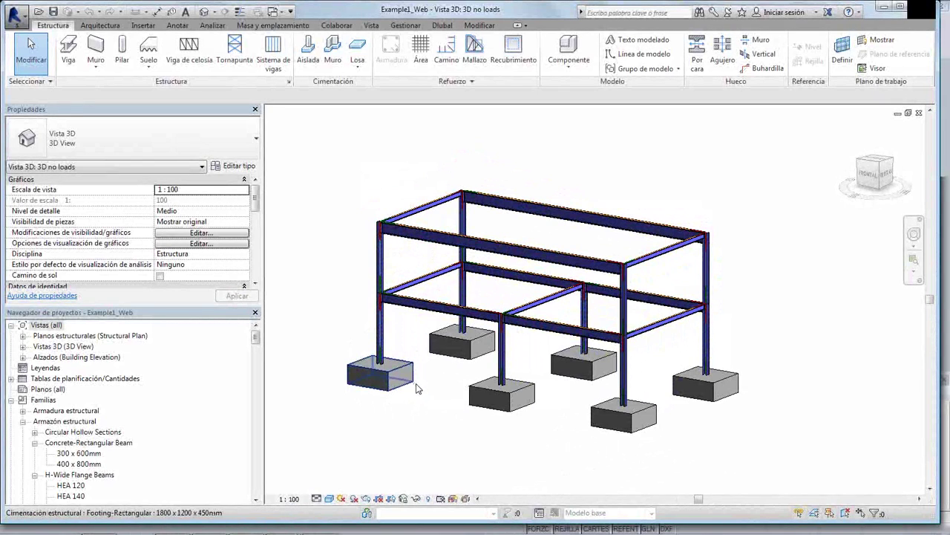
click(329, 499)
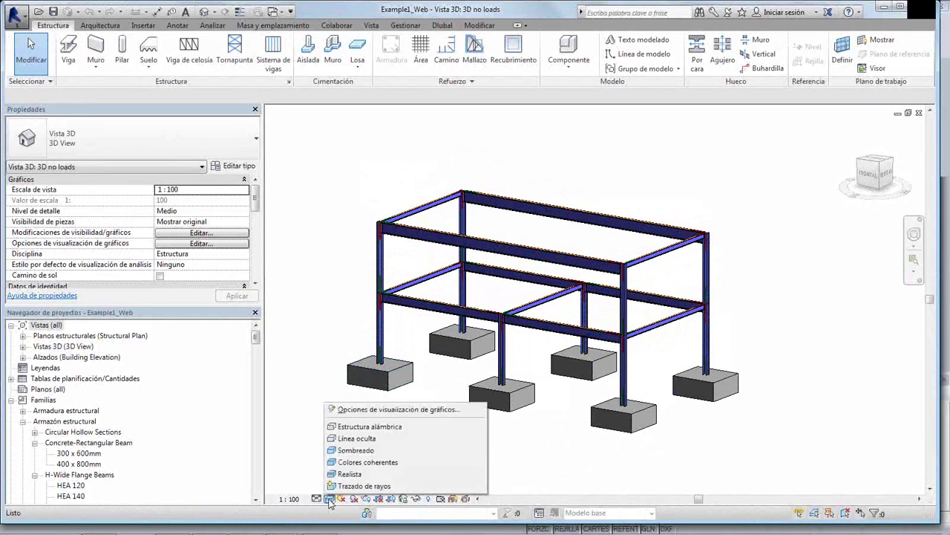
click(350, 427)
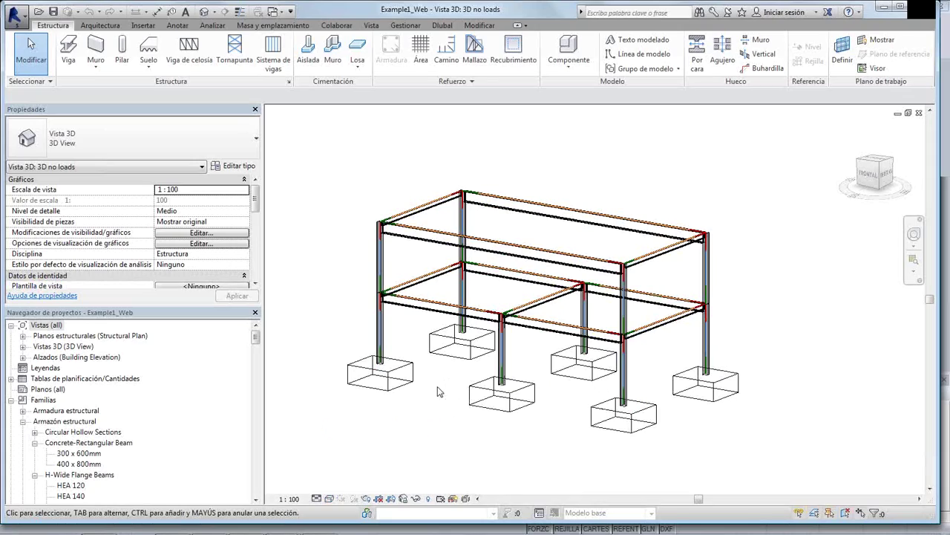
Examine the Level 2 IPE360 beam where its physical section and analytical line meet the middle column
scroll(439, 390, up, 3)
middle_drag(448, 388, 428, 388)
mouse_move(428, 388)
middle_down()
mouse_move(439, 371)
mouse_move(433, 429)
mouse_move(440, 389)
middle_up()
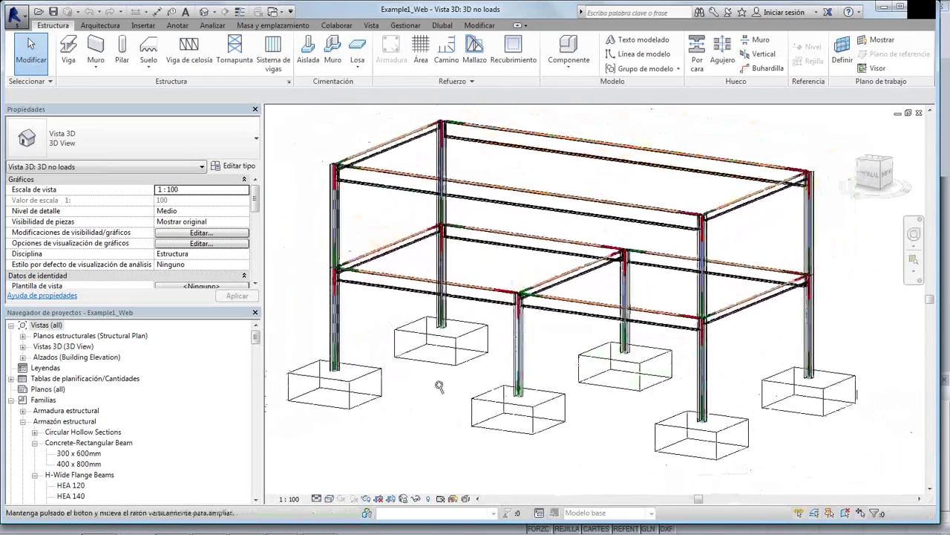
scroll(442, 340, up, 3)
scroll(442, 339, up, 2)
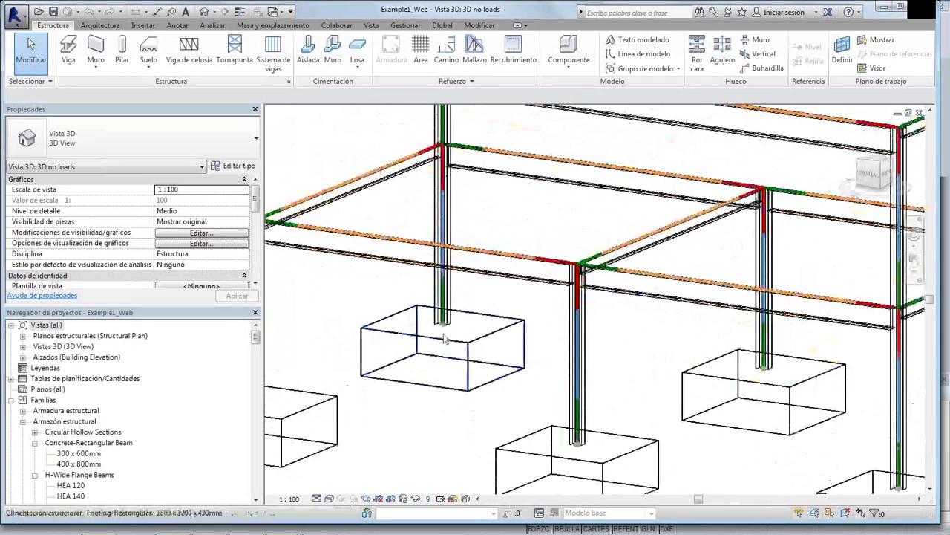
scroll(557, 265, up, 3)
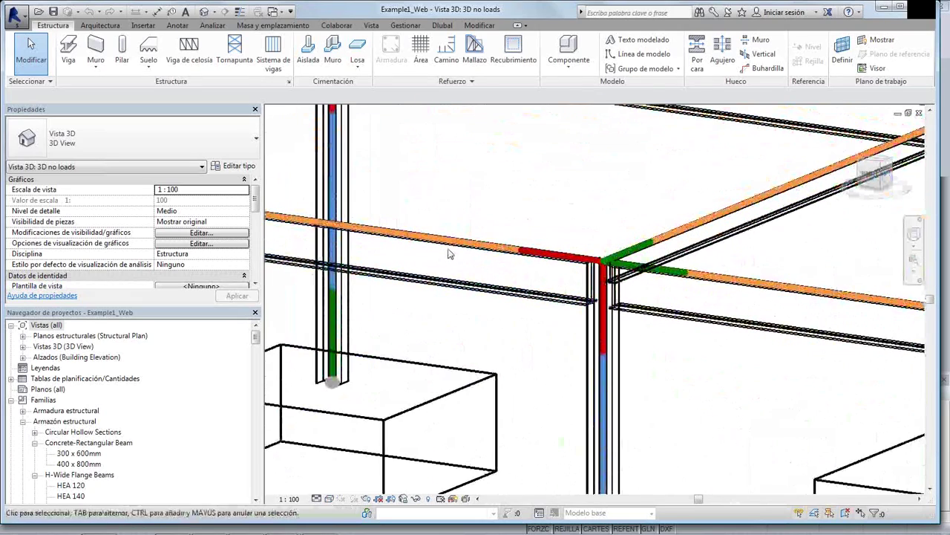
scroll(603, 260, down, 2)
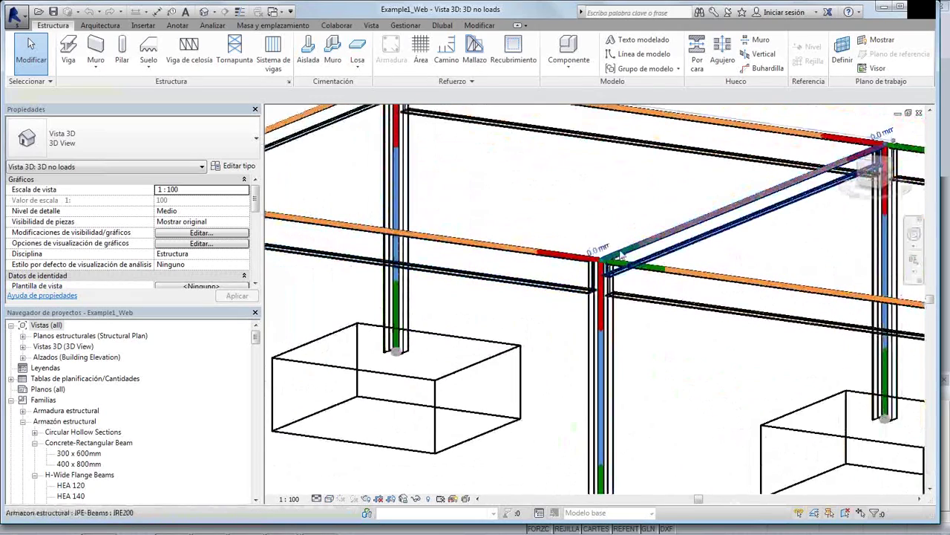
click(571, 259)
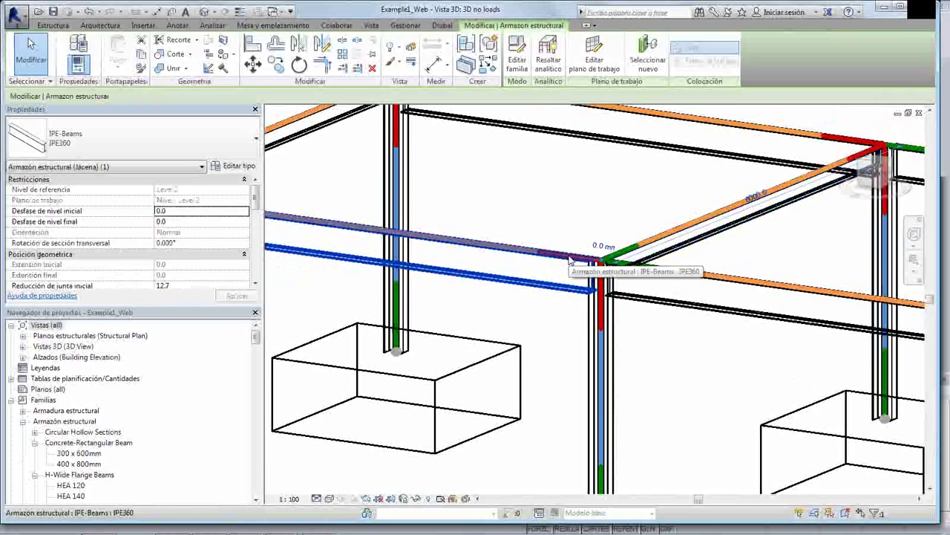
click(587, 258)
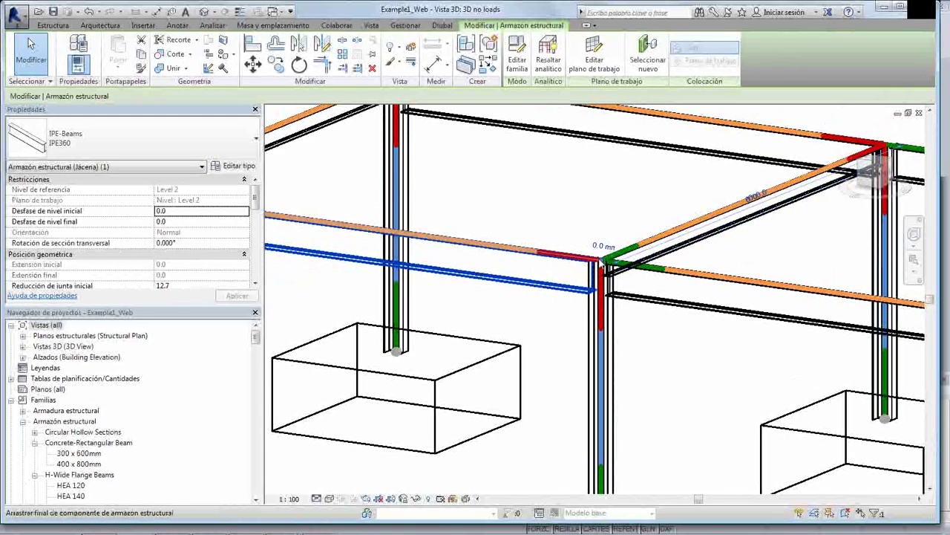
drag(601, 267, 601, 269)
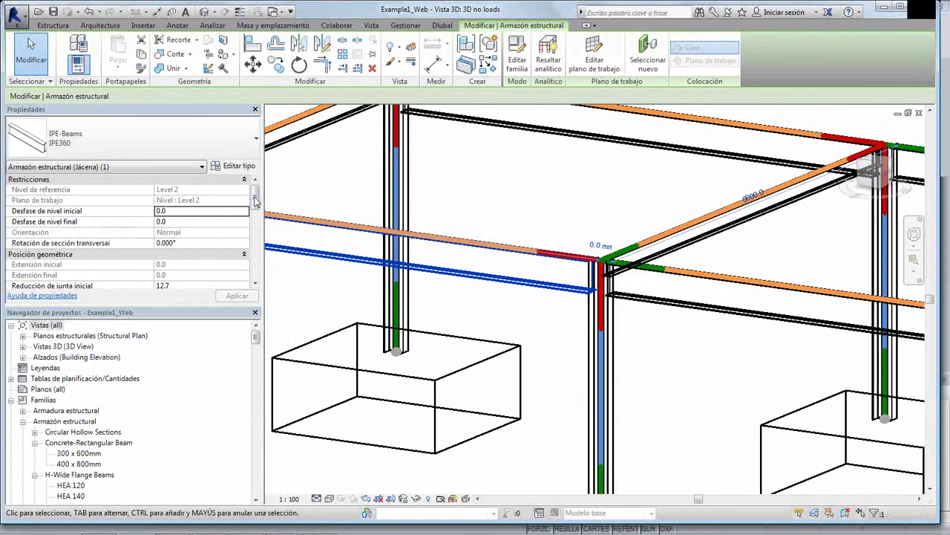
Open the Analytical Model 3D view of the frame
click(23, 346)
click(59, 379)
double_click(59, 379)
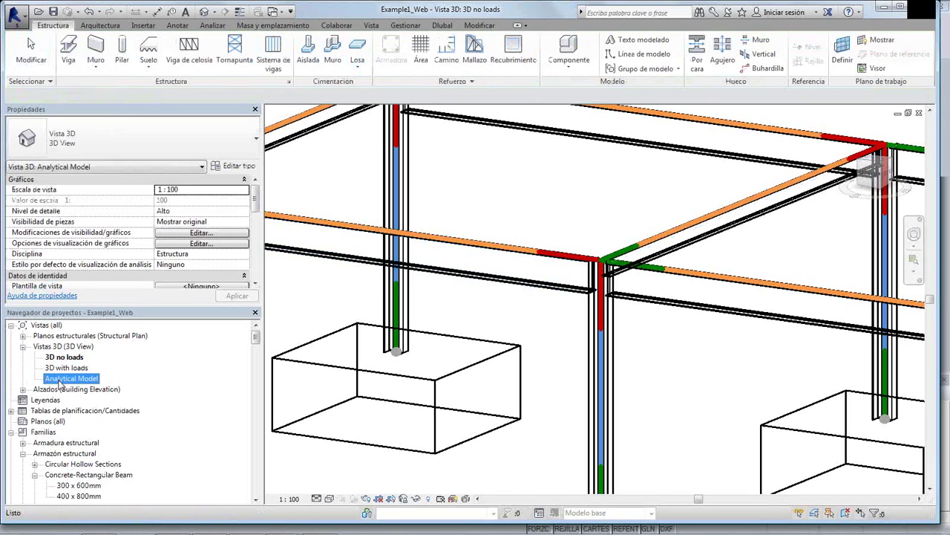
click(437, 244)
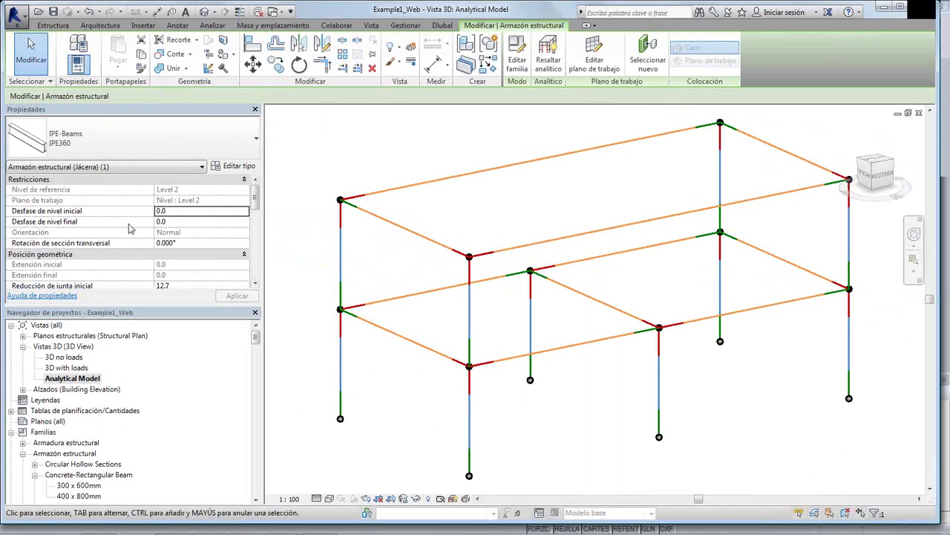
mouse_move(256, 205)
mouse_down()
mouse_move(253, 268)
mouse_move(261, 199)
mouse_up()
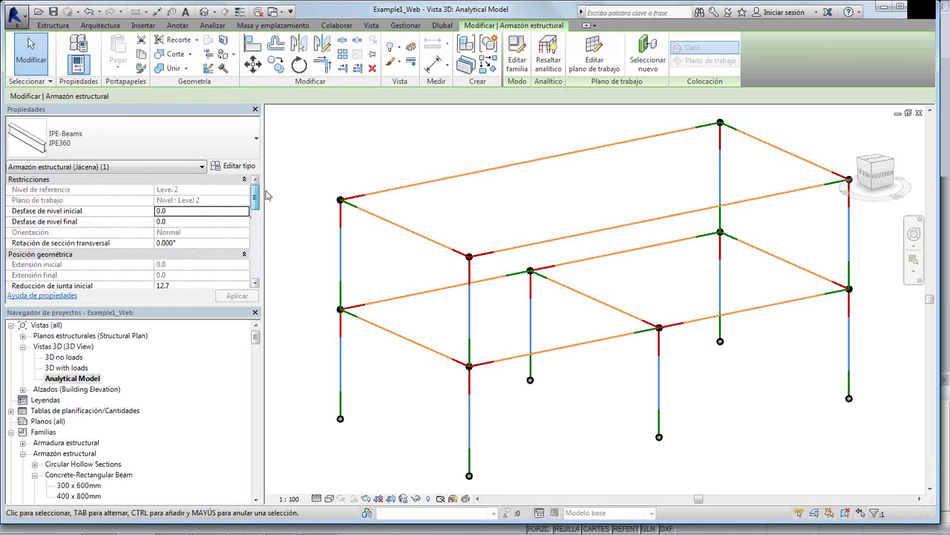
Check the end releases of the middle cross beam and one of its supporting columns in the analytical model
click(584, 294)
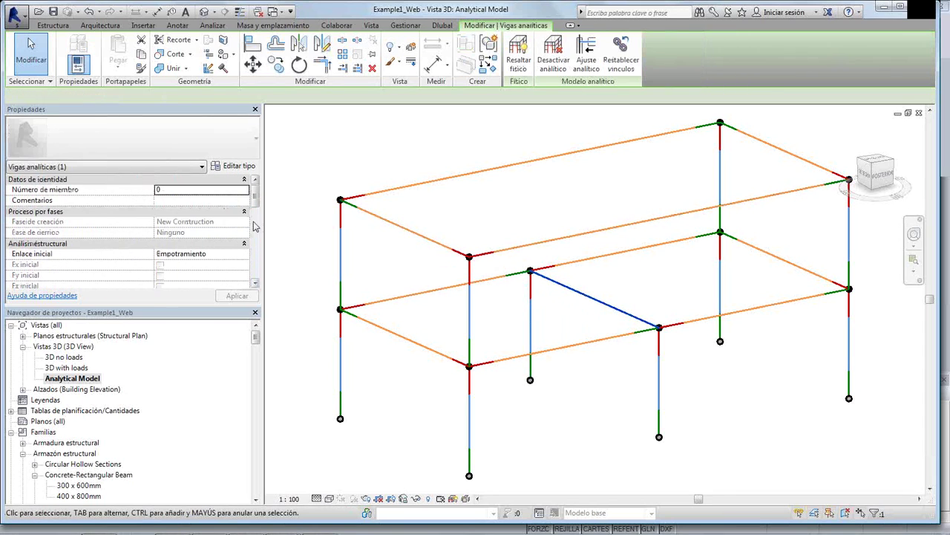
scroll(254, 197, down, 2)
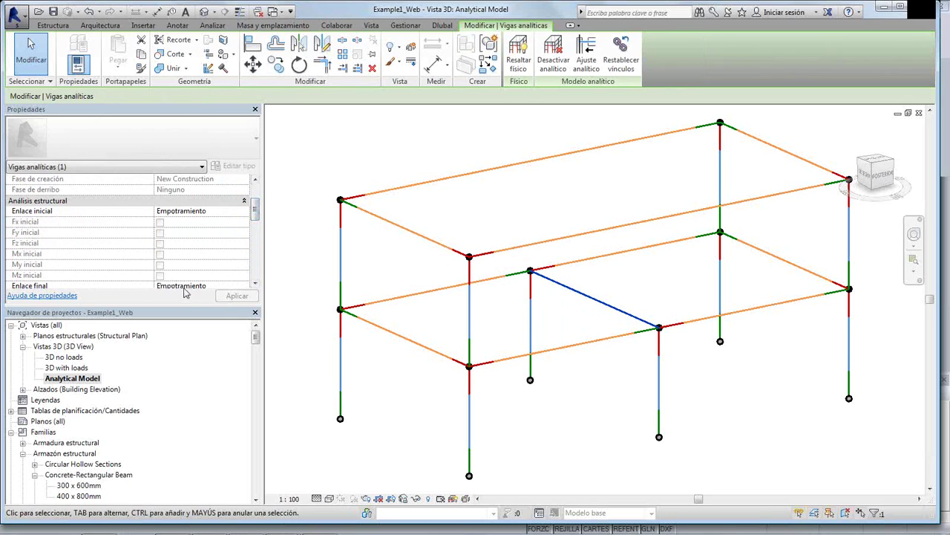
click(663, 369)
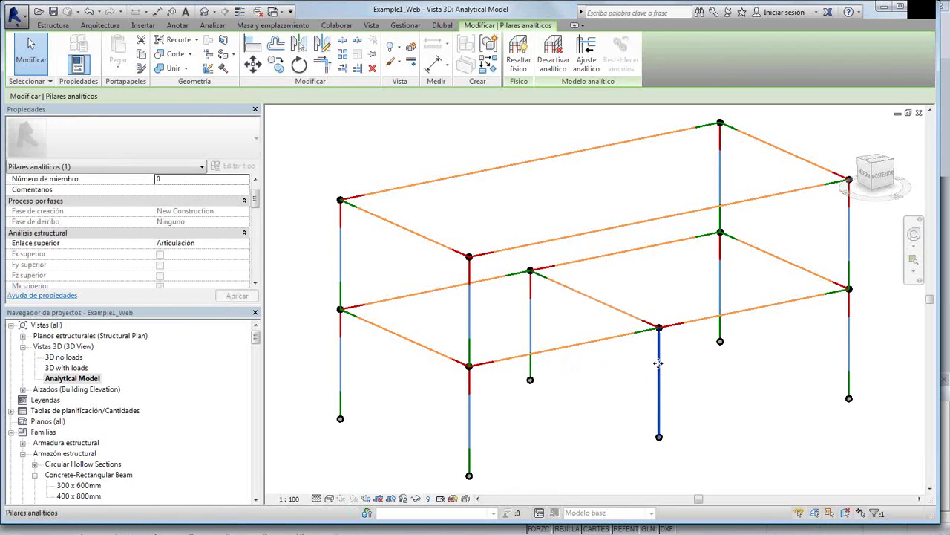
scroll(256, 211, down, 1)
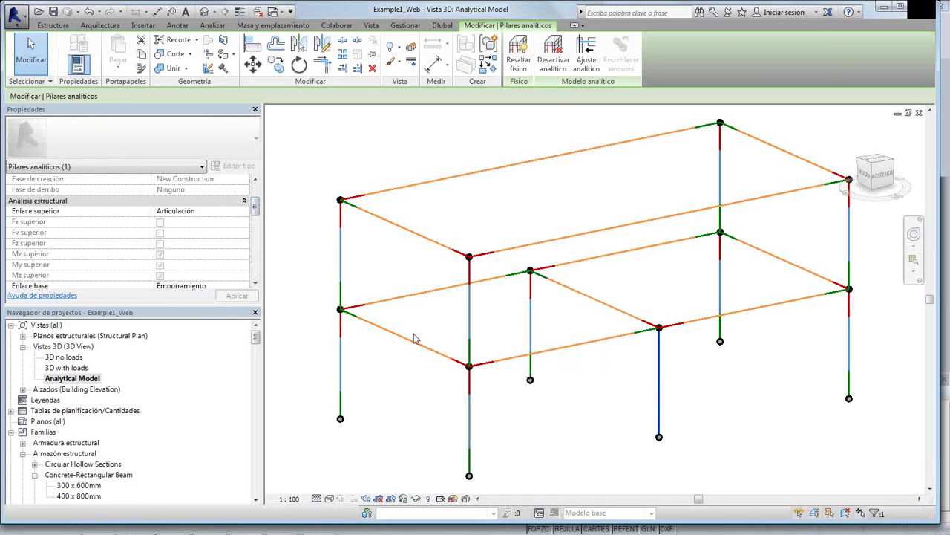
shift+middle_drag(603, 421, 475, 365)
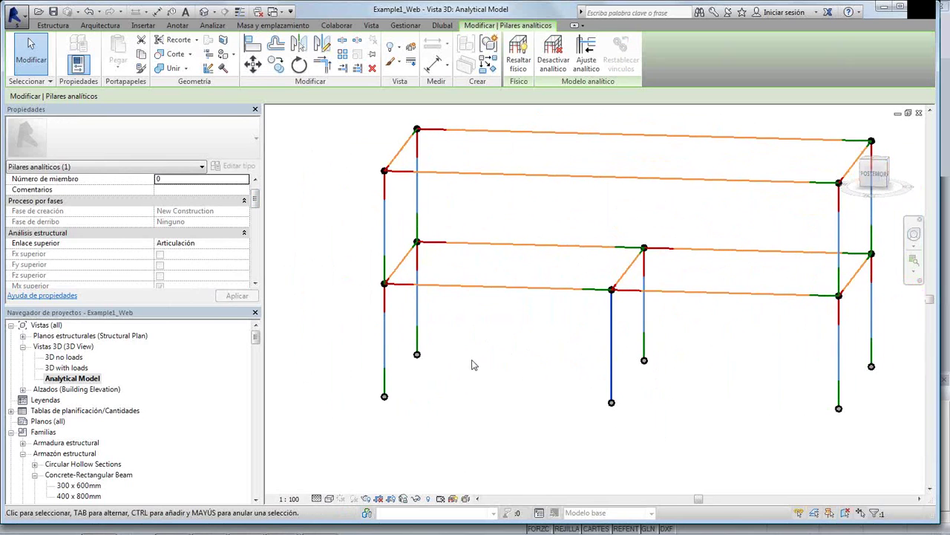
Return to the 3D no loads view and show the whole frame with its foundations
click(70, 358)
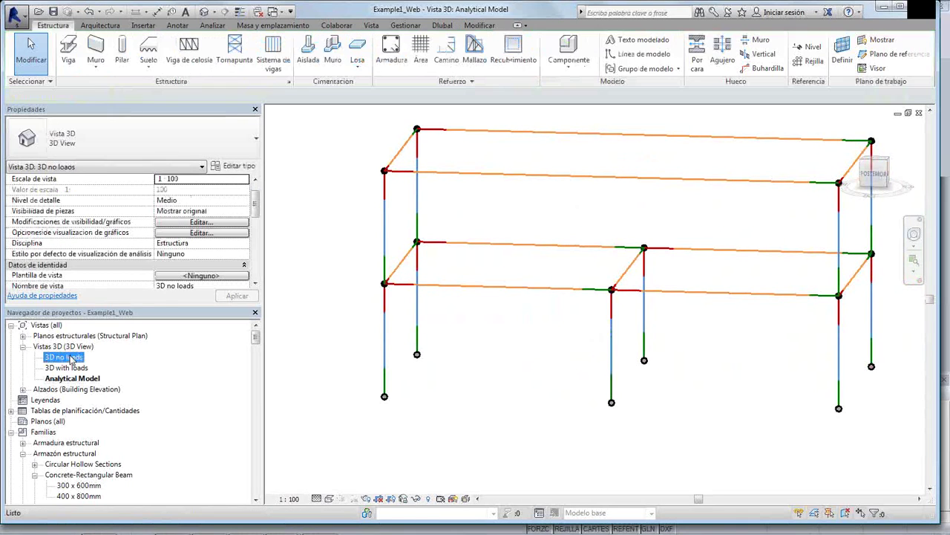
double_click(71, 357)
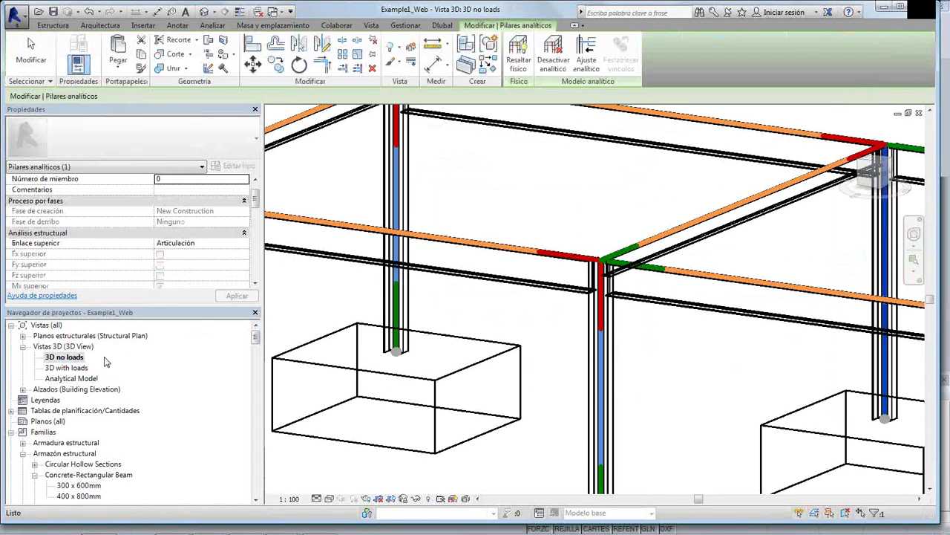
scroll(546, 362, down, 5)
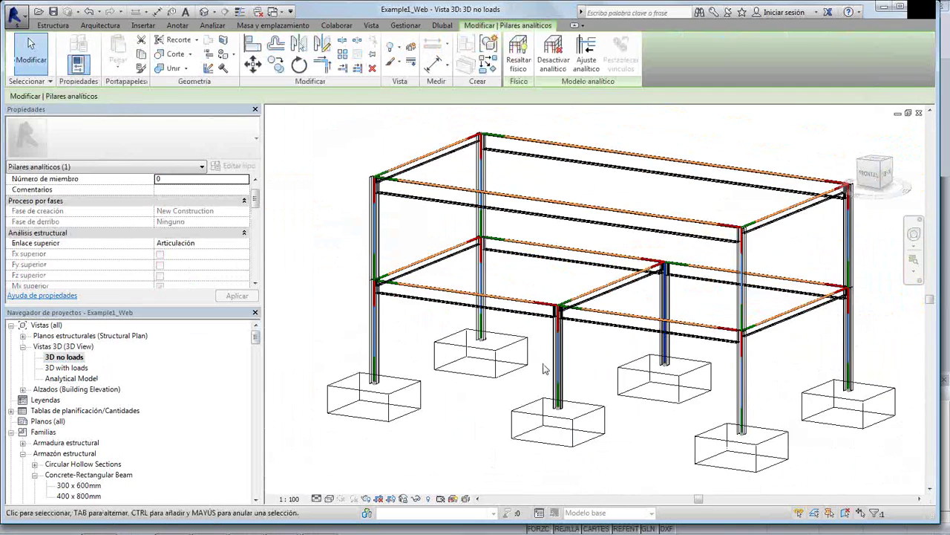
middle_drag(545, 369, 529, 334)
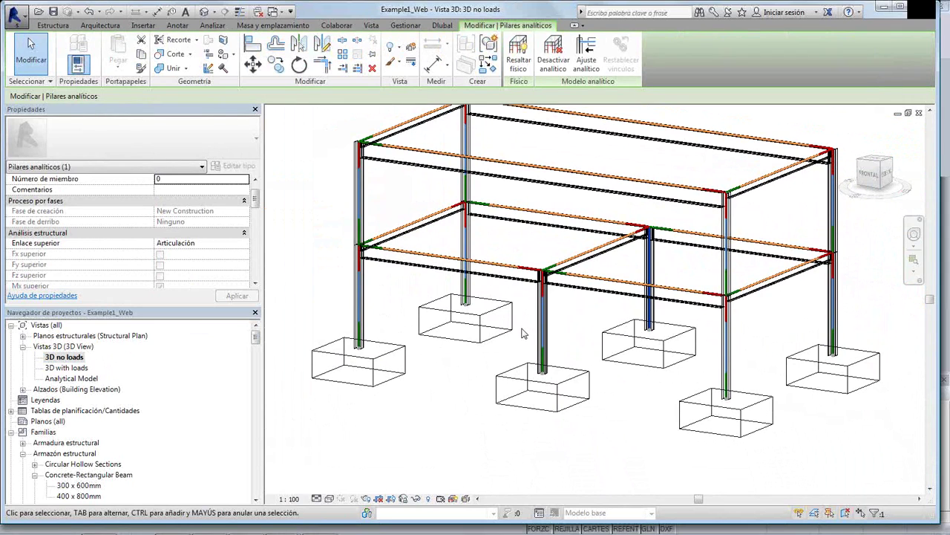
Set the Z justification (Justificación Z) of the IPE200 middle cross beam to Centro
click(587, 260)
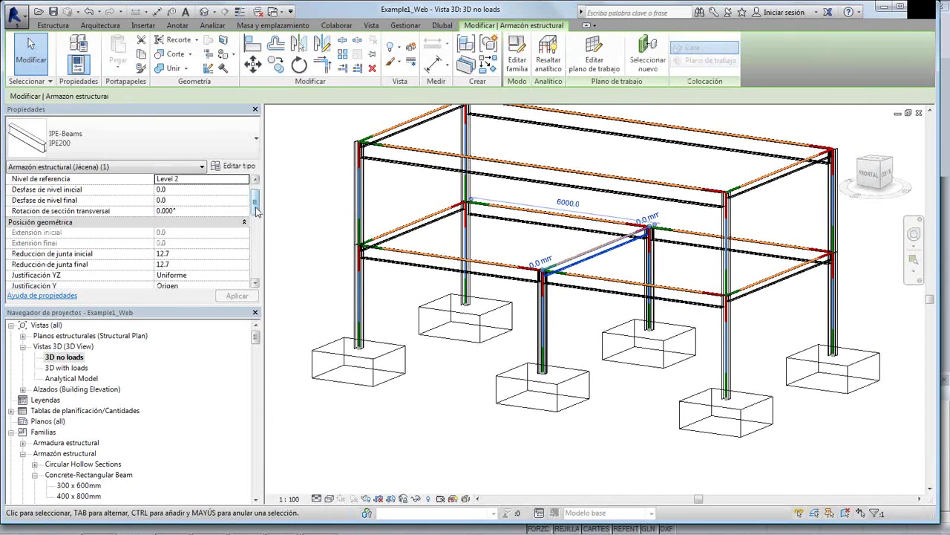
scroll(261, 210, down, 2)
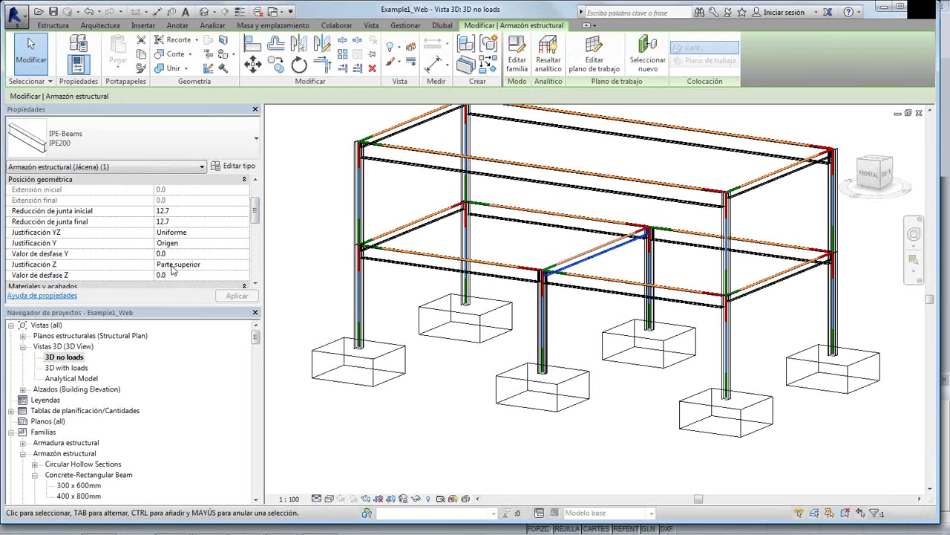
scroll(539, 264, up, 5)
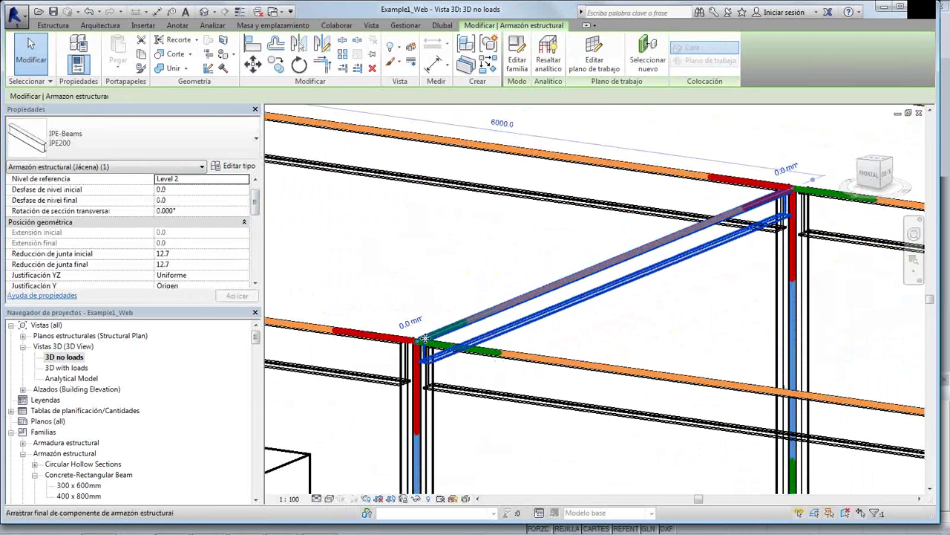
click(180, 287)
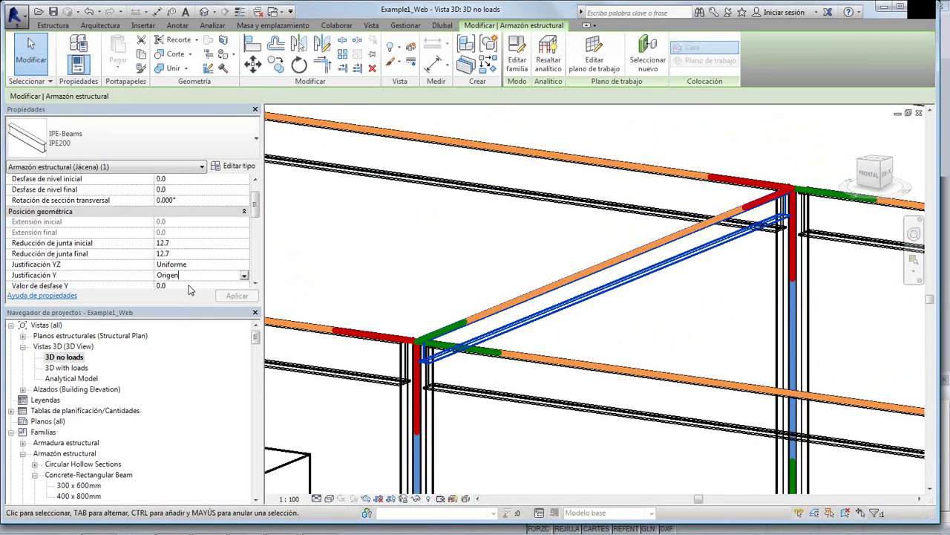
scroll(187, 246, down, 2)
click(203, 253)
click(244, 255)
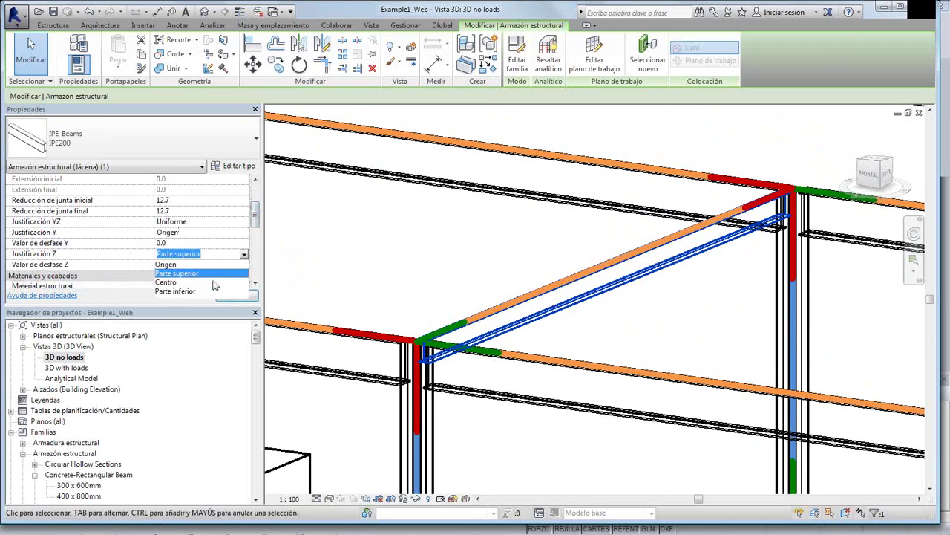
click(211, 283)
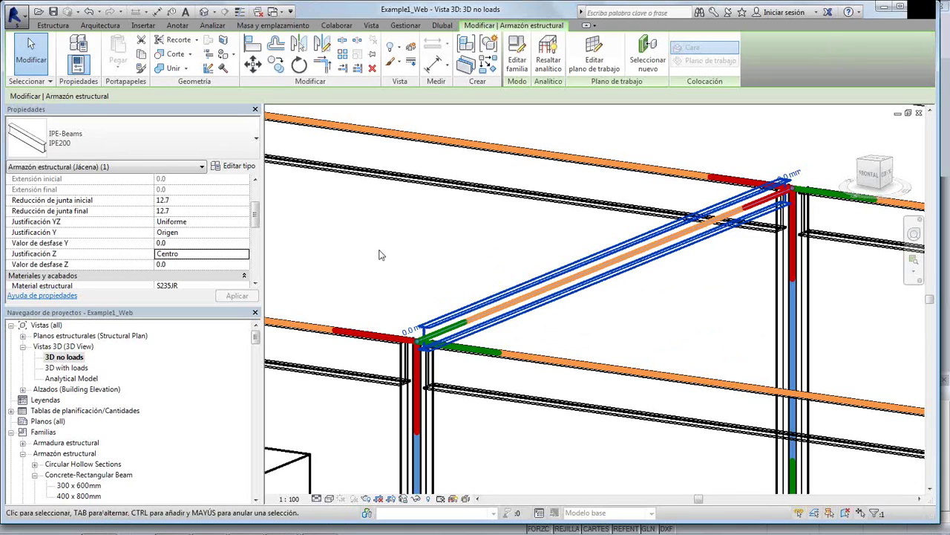
Disable the IPE200 cross beam's analytical model (Activar modelo analítico), then enable it again
drag(256, 217, 256, 250)
click(161, 246)
click(160, 246)
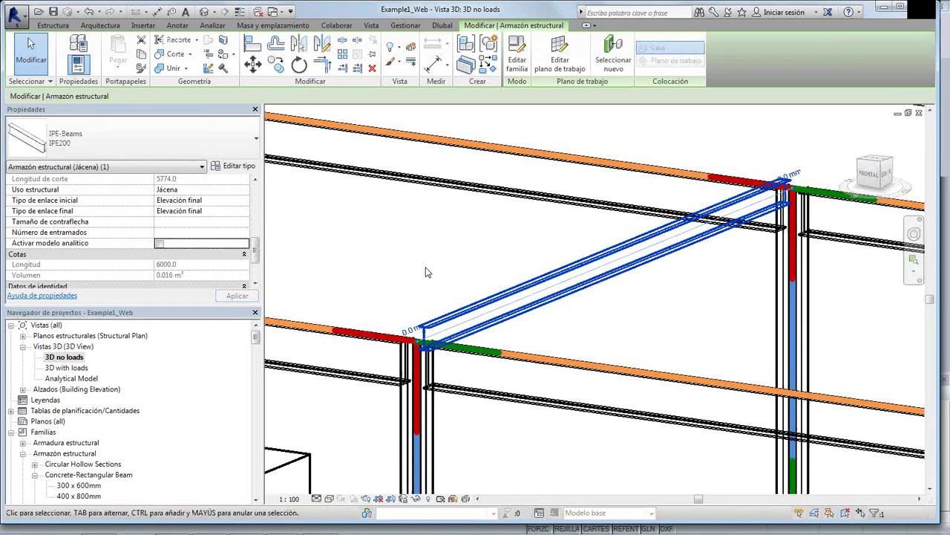
click(159, 243)
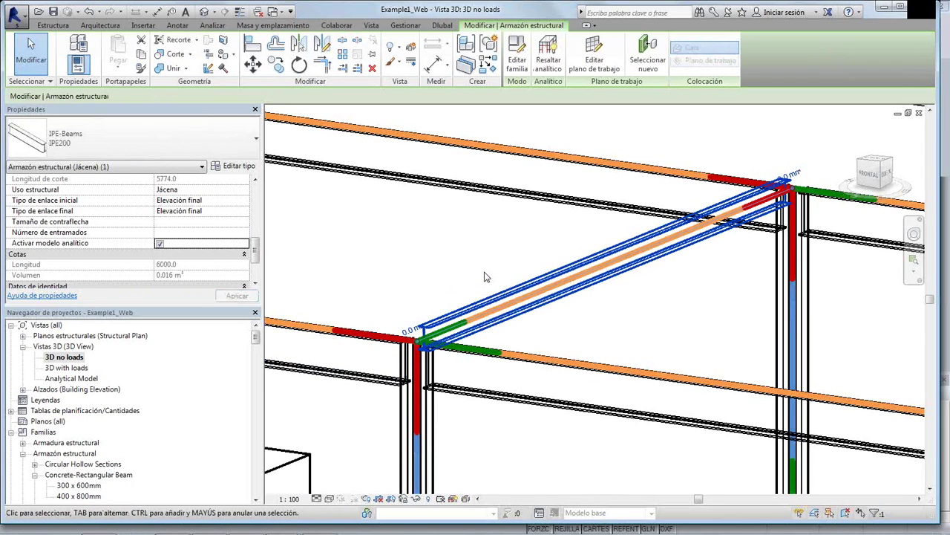
Select the middle cross beam's analytical line in the Analytical Model view
double_click(70, 380)
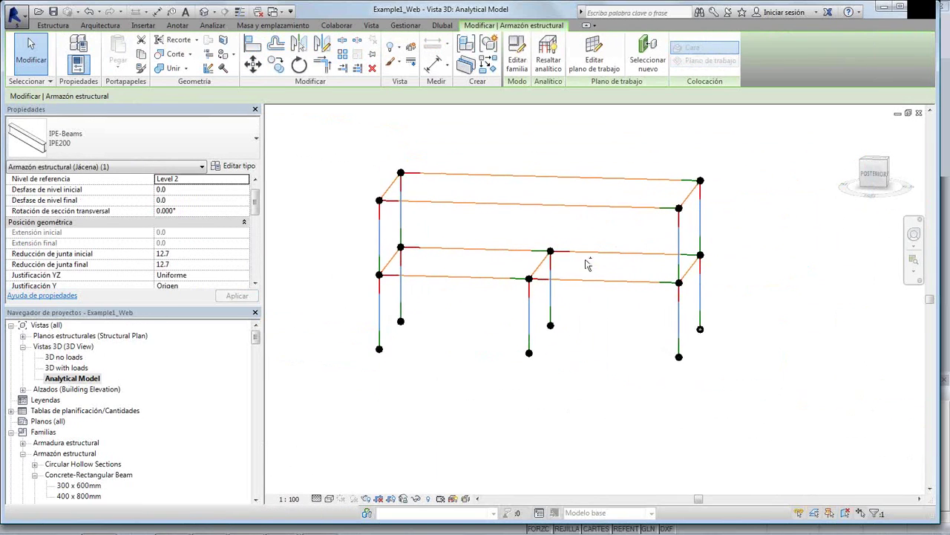
shift+middle_drag(611, 245, 550, 282)
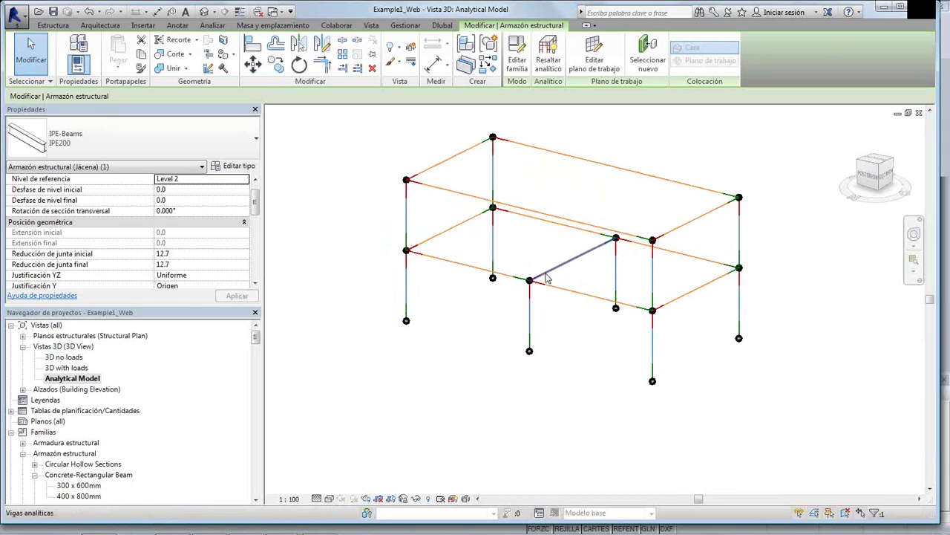
click(545, 277)
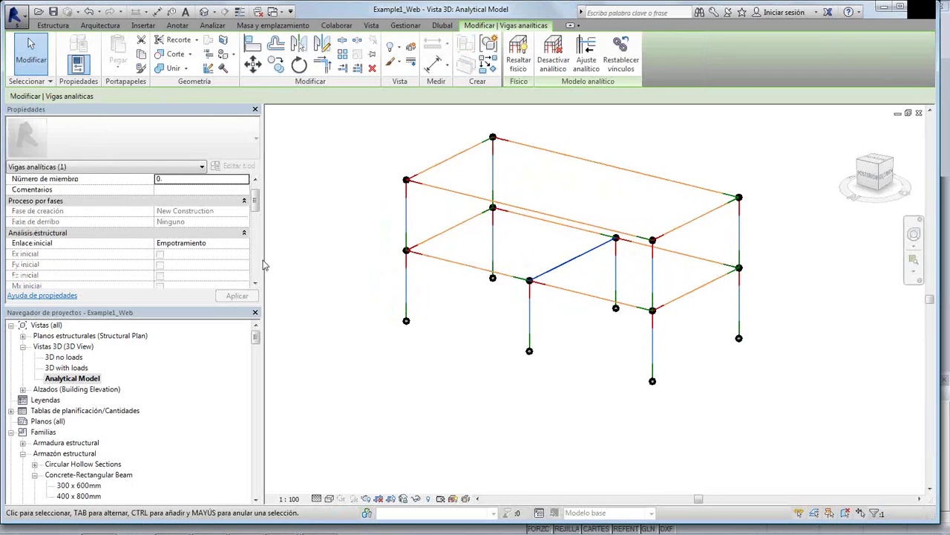
Try Articulación as the analytical beam's start release (Enlace inicial), then restore Empotramiento
scroll(257, 210, down, 1)
click(245, 225)
click(244, 222)
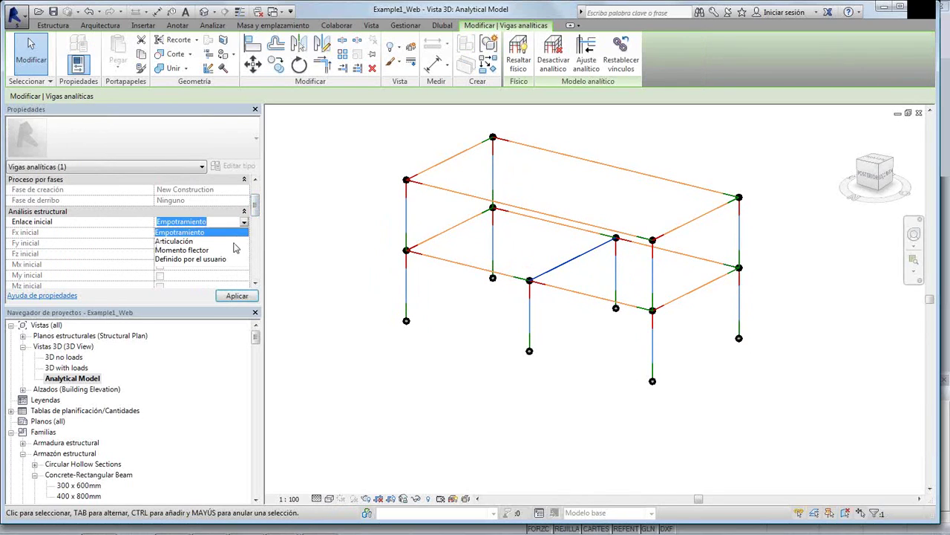
click(233, 242)
click(243, 223)
click(239, 233)
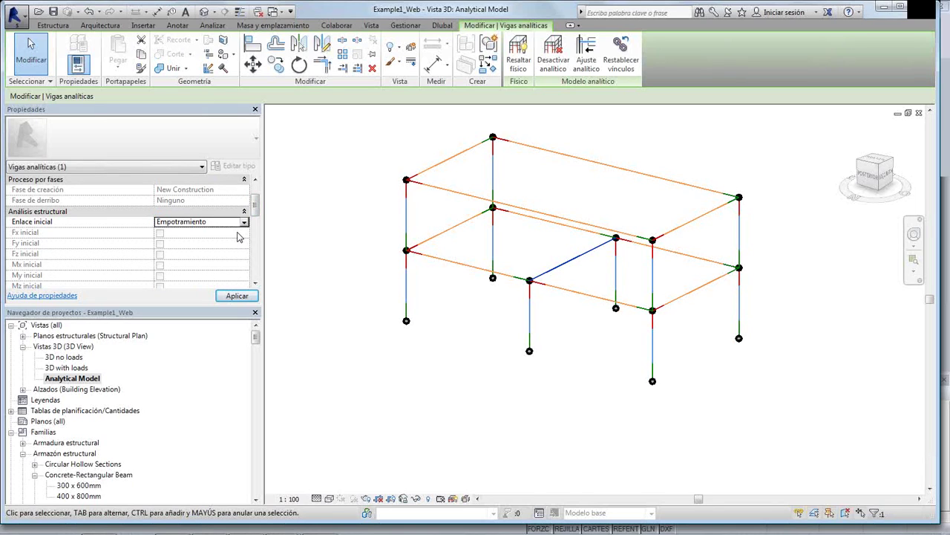
Set the analytical beam's end alignment method (Método de alineación de fin) to Proyección
drag(256, 204, 248, 275)
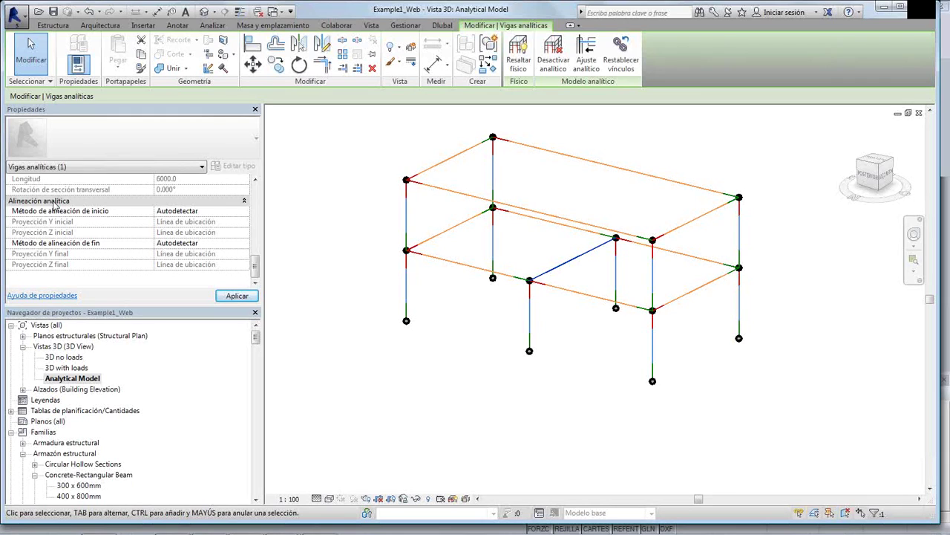
click(192, 243)
click(245, 245)
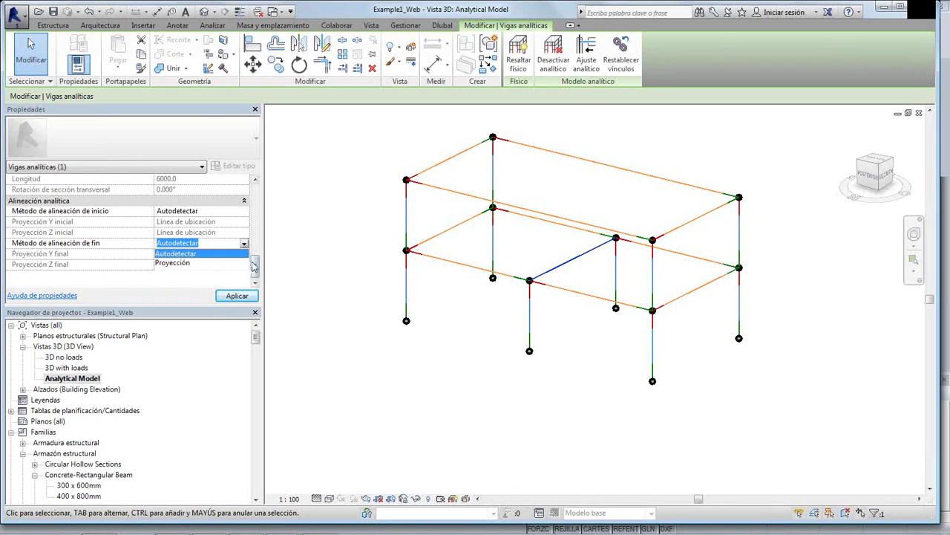
click(254, 276)
click(244, 245)
click(227, 265)
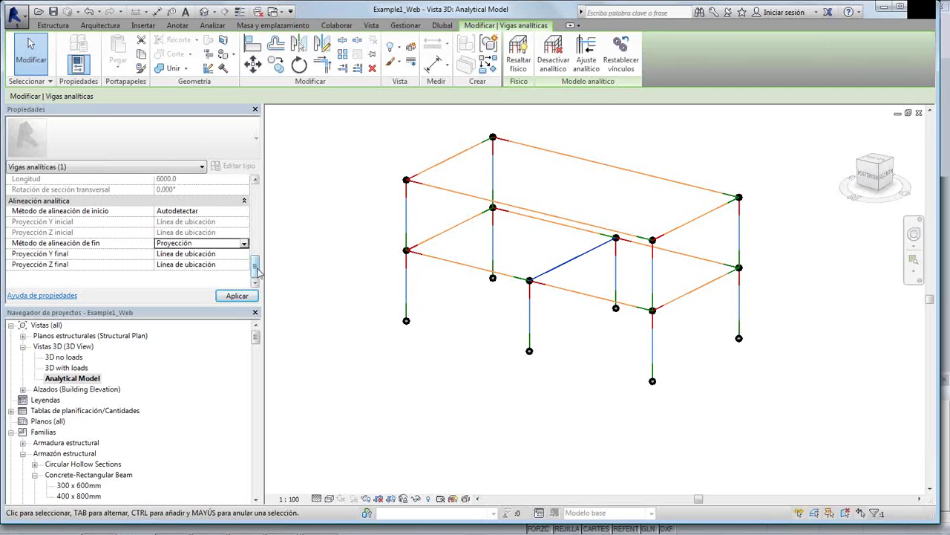
Try Centro de elemento as the analytical beam's end Z projection (Proyección Z final), then undo its alignment changes
click(218, 265)
click(243, 266)
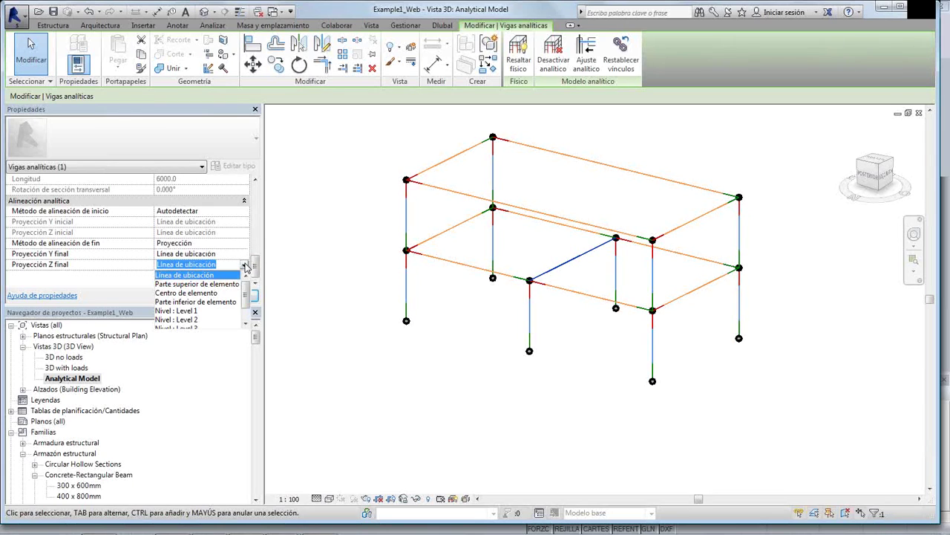
click(215, 294)
scroll(610, 264, up, 5)
scroll(613, 247, up, 2)
scroll(610, 245, down, 4)
scroll(610, 245, down, 2)
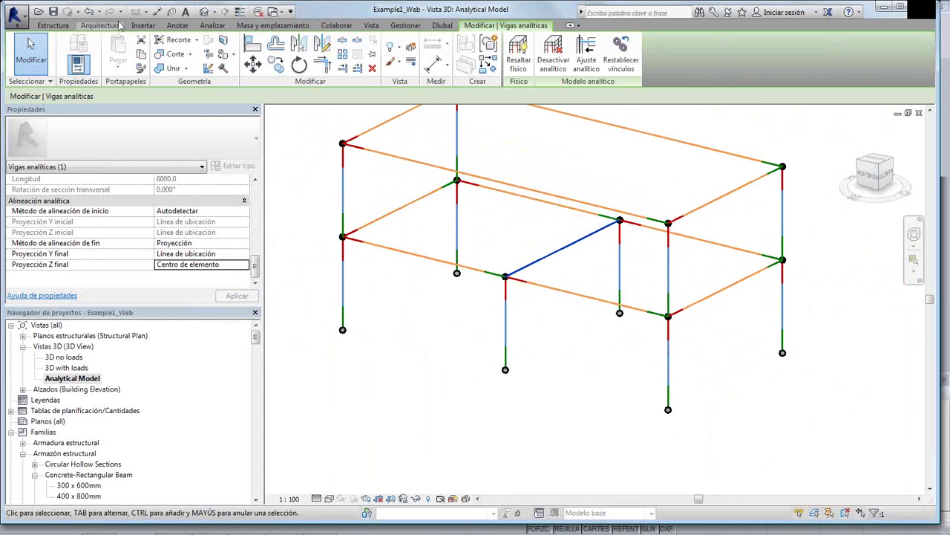
click(32, 52)
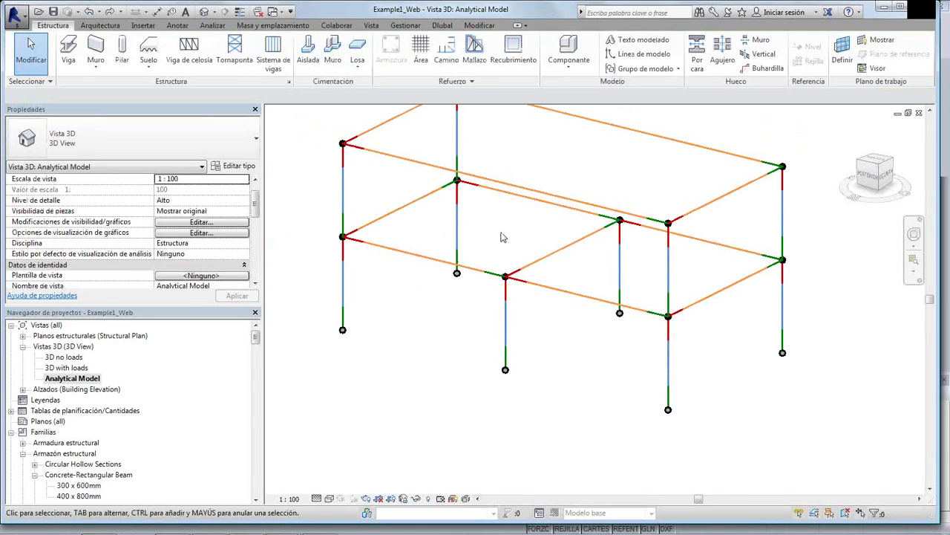
Set the middle cross beam's analytical end alignment method to Proyección and its end Z projection (Proyección Z final) to Centro de elemento
click(552, 253)
scroll(557, 234, up, 4)
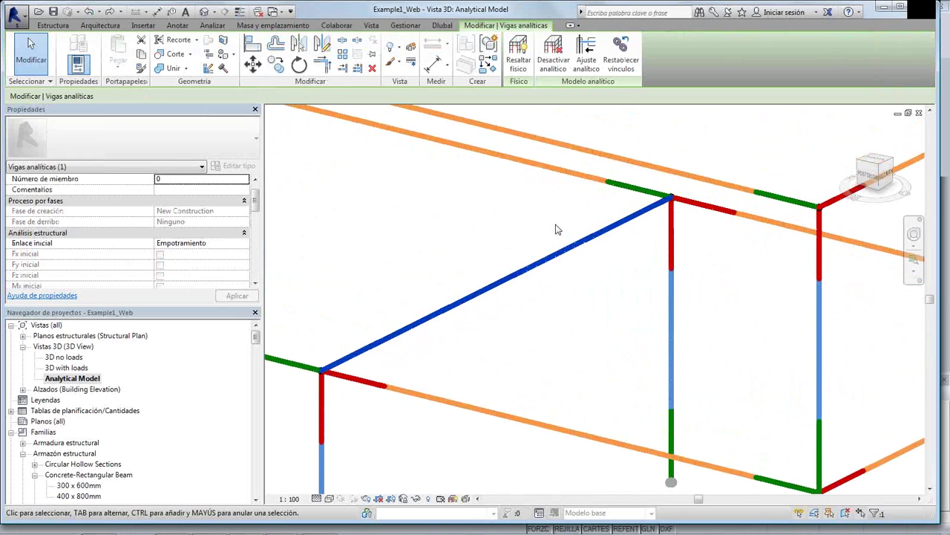
drag(255, 208, 255, 280)
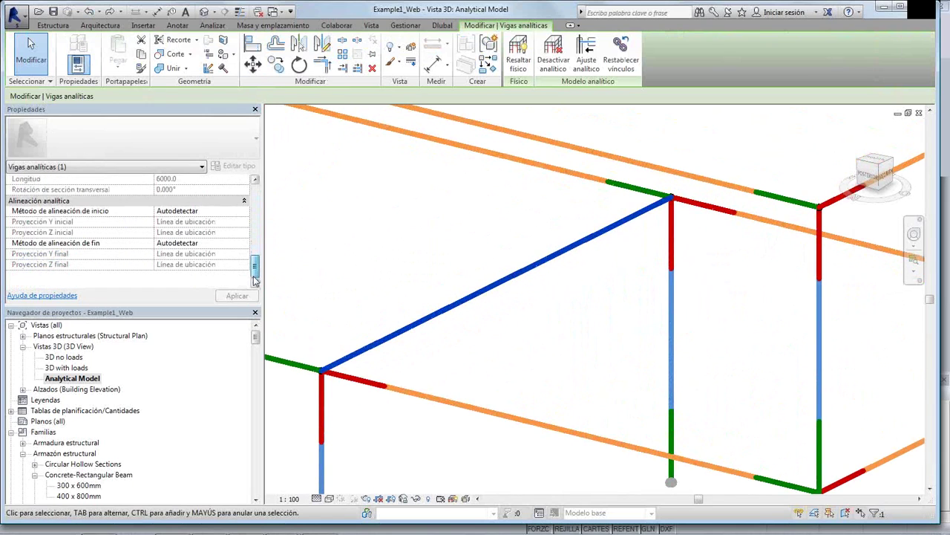
click(217, 243)
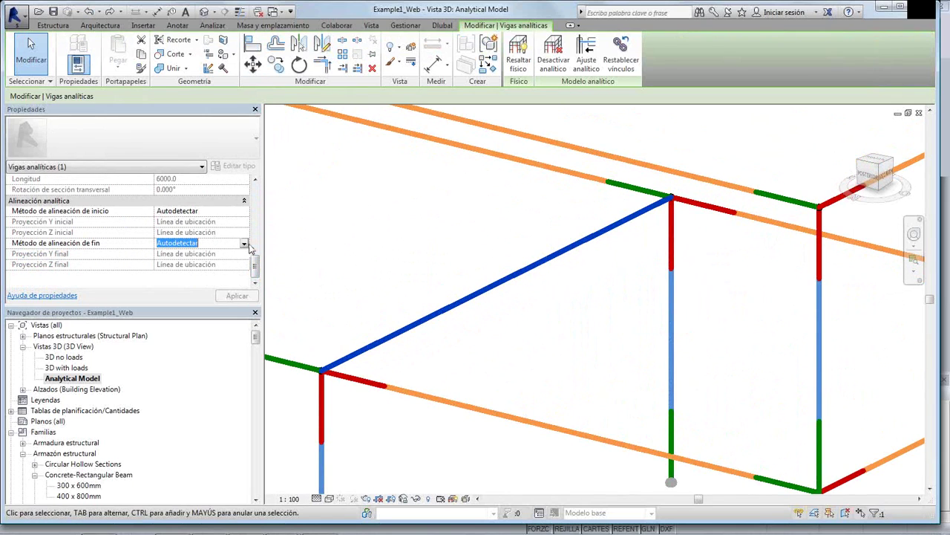
click(250, 248)
click(234, 263)
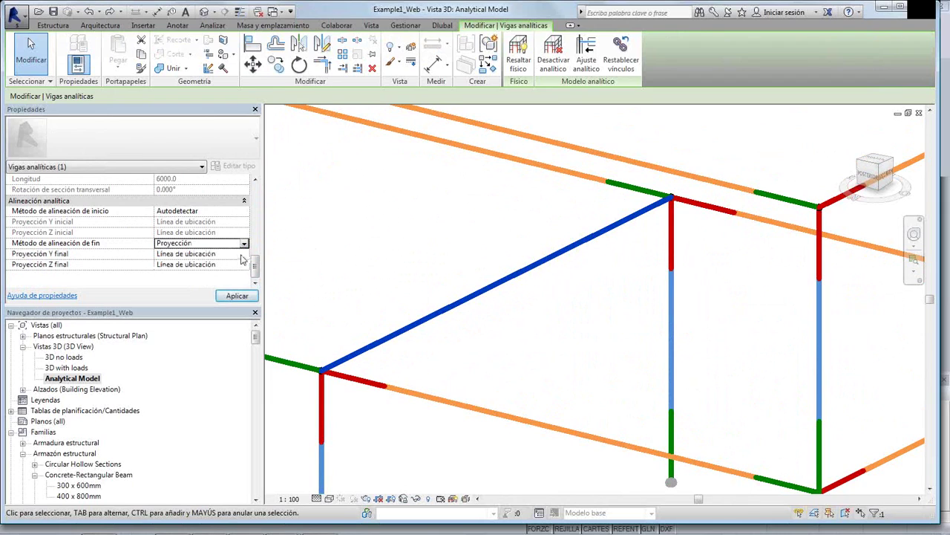
click(232, 264)
click(244, 265)
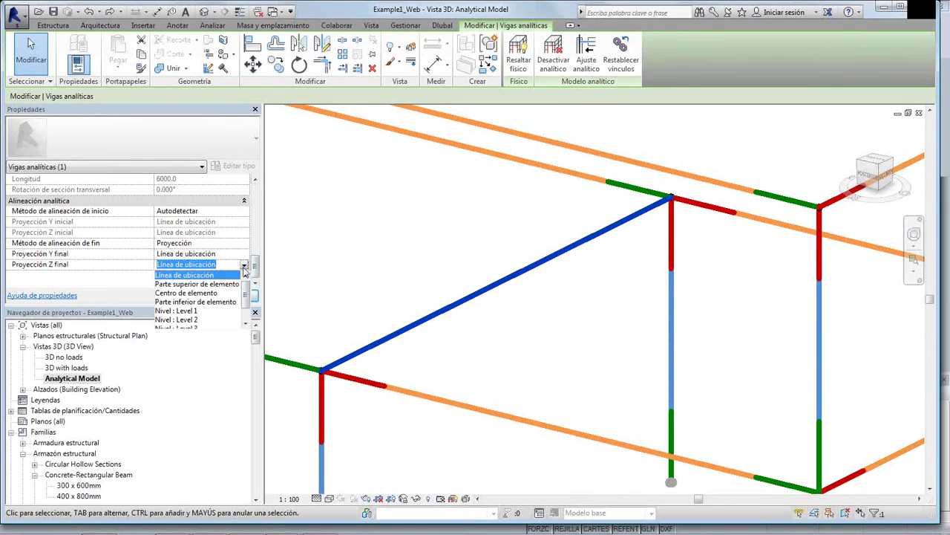
click(232, 293)
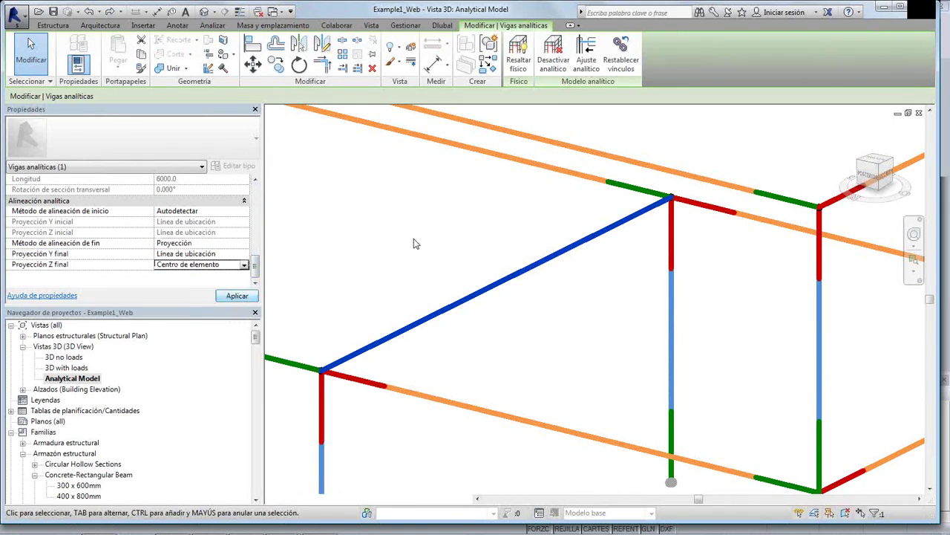
click(540, 211)
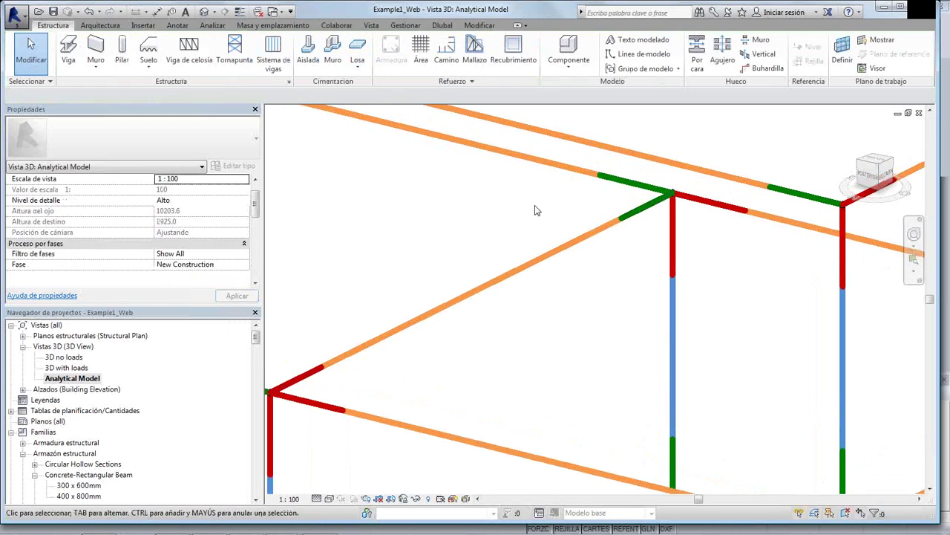
Set the middle cross beam's analytical end Z projection (Proyección Z final) to Parte inferior de elemento
click(387, 334)
middle_drag(394, 291, 466, 257)
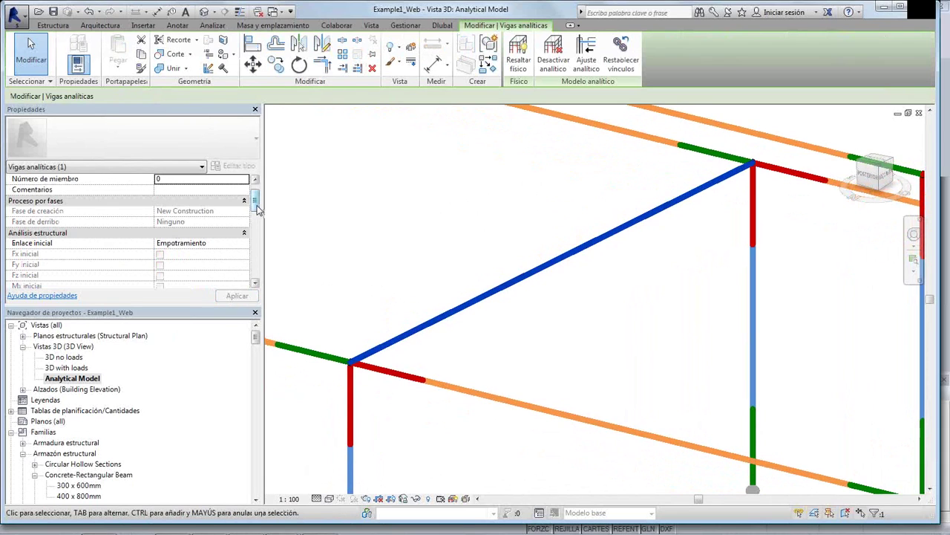
drag(257, 210, 256, 272)
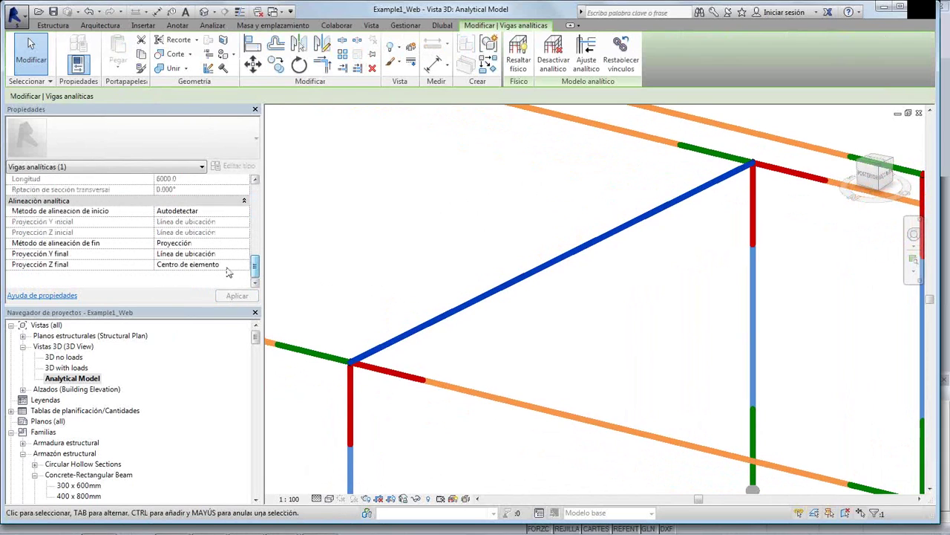
click(225, 265)
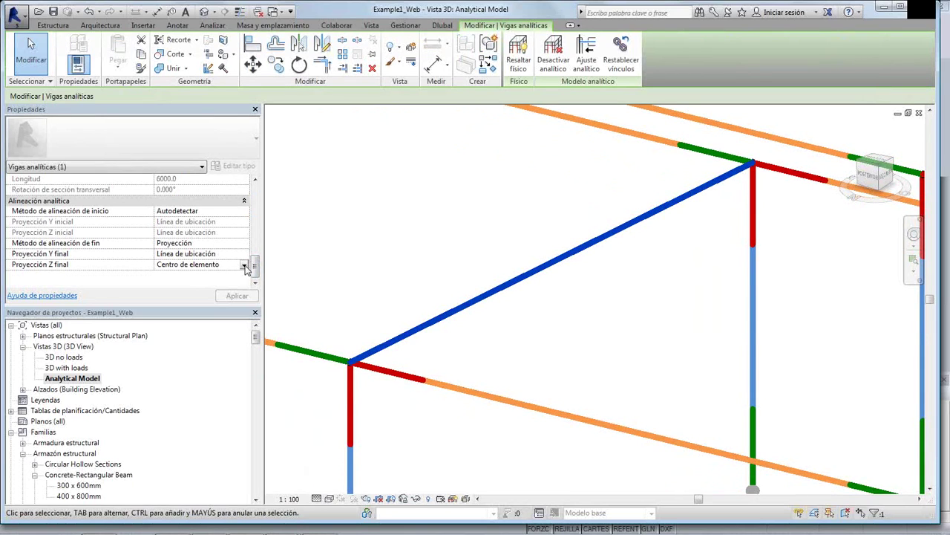
click(244, 265)
click(220, 306)
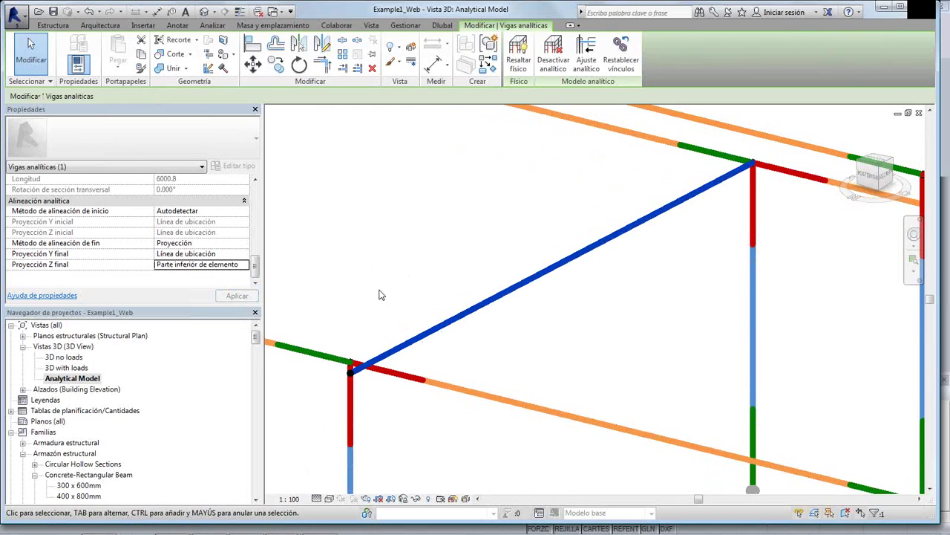
Examine the offset between the middle cross beam's analytical end and the node atop its supporting column
scroll(381, 288, up, 1)
middle_drag(383, 288, 467, 233)
scroll(435, 323, down, 5)
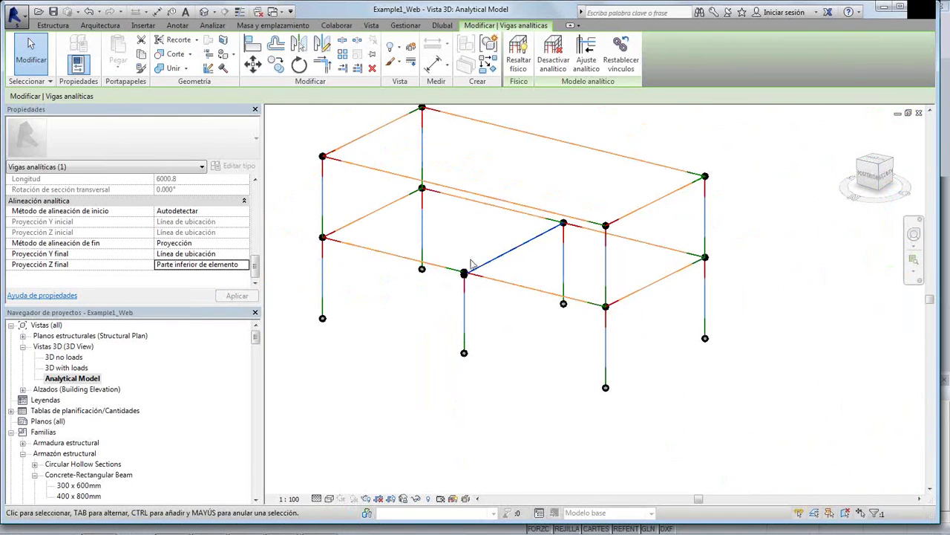
scroll(470, 267, up, 5)
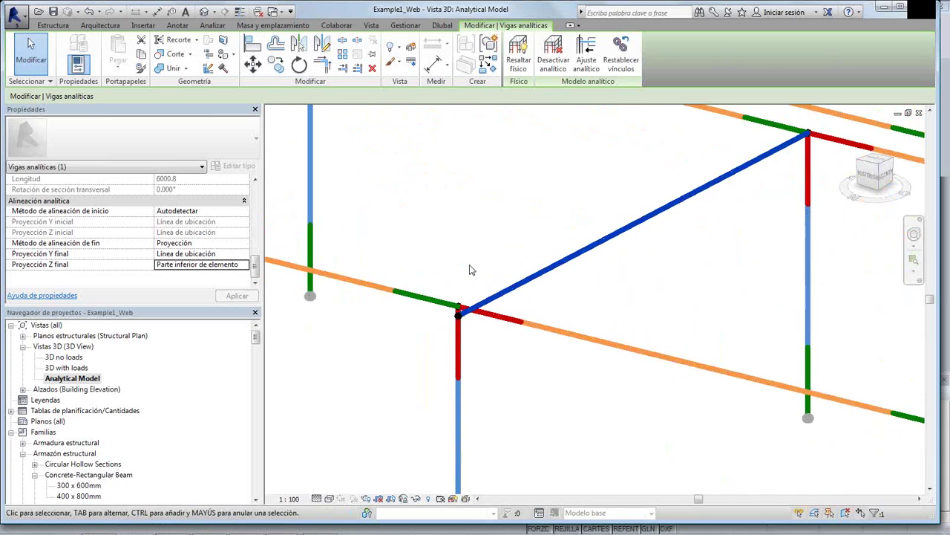
shift+middle_drag(787, 249, 675, 186)
scroll(702, 216, up, 4)
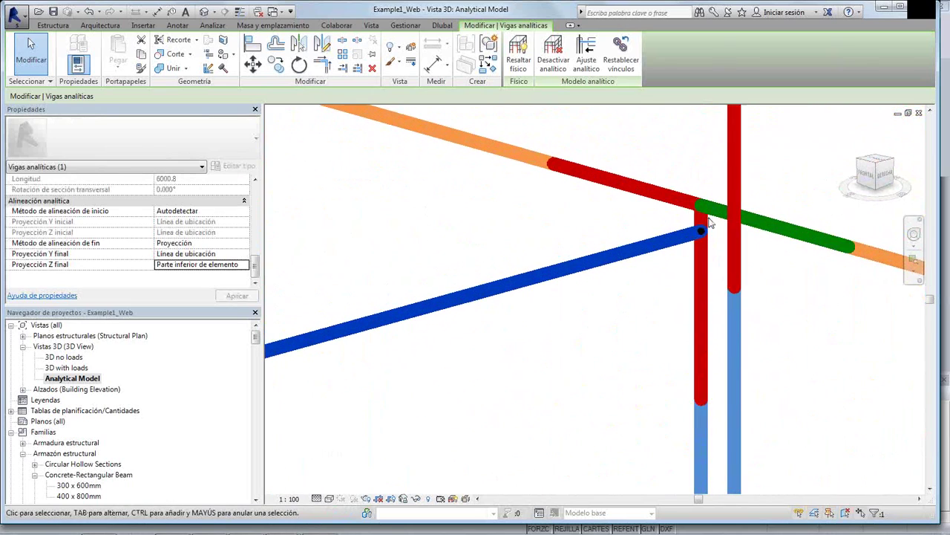
scroll(705, 230, up, 2)
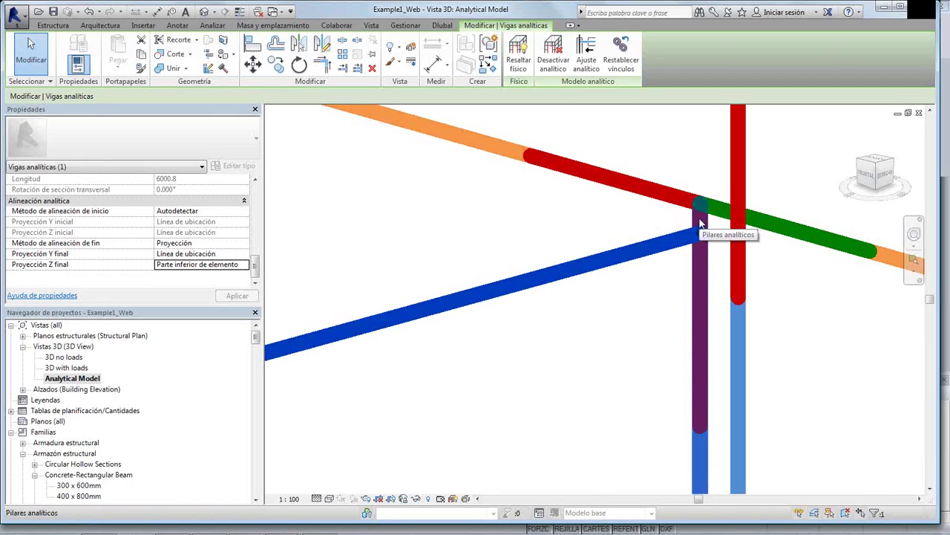
Try an analytical link (Vínculo analítico) between the column's top node and the offset beam end, then cancel the analytical edit mode
click(212, 26)
click(282, 55)
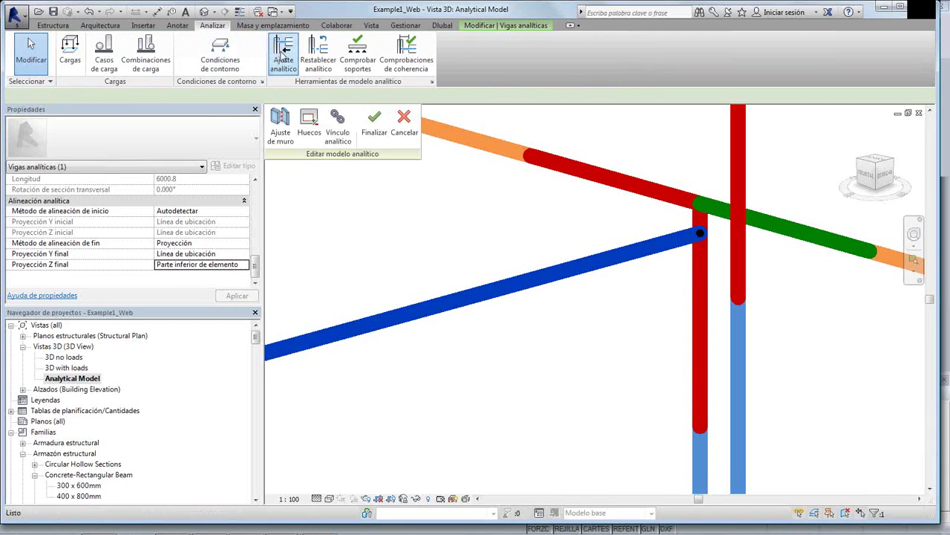
click(338, 127)
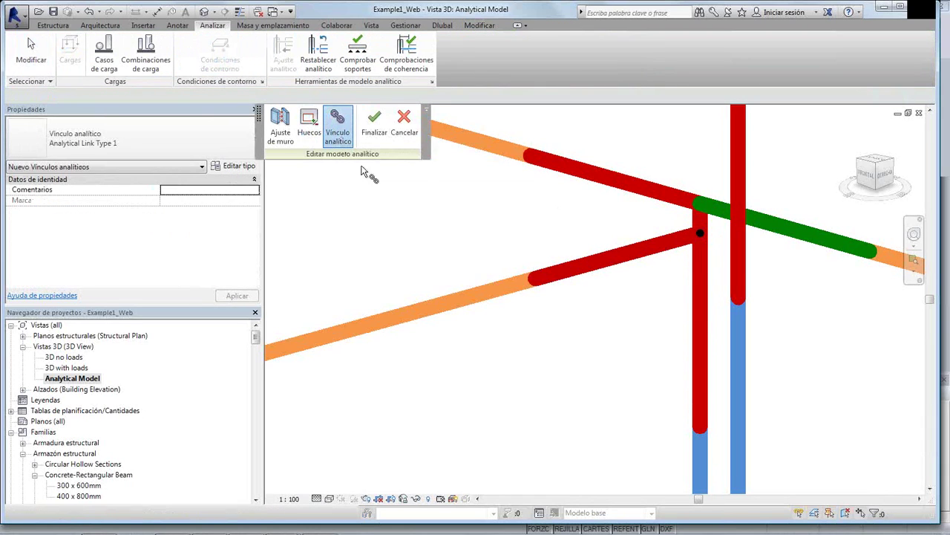
click(700, 205)
click(699, 233)
scroll(683, 231, up, 1)
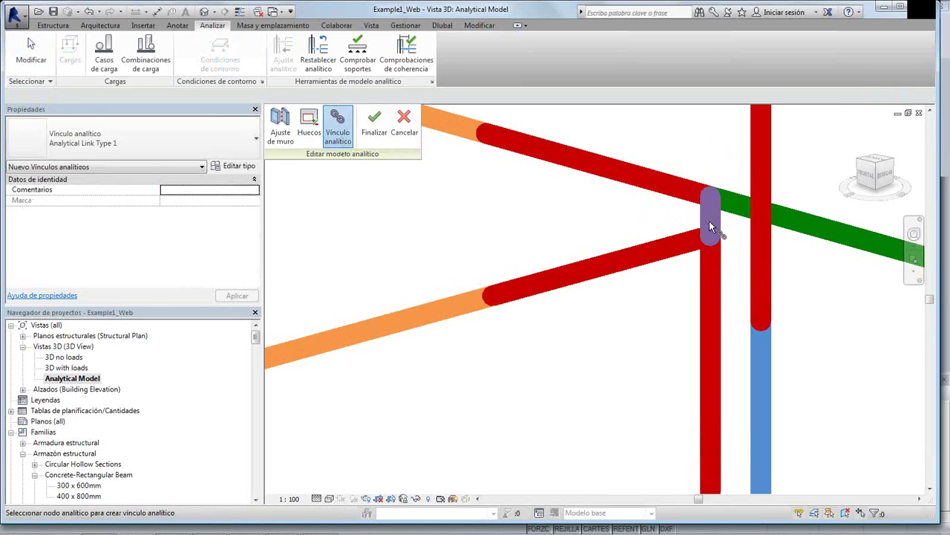
scroll(709, 223, down, 2)
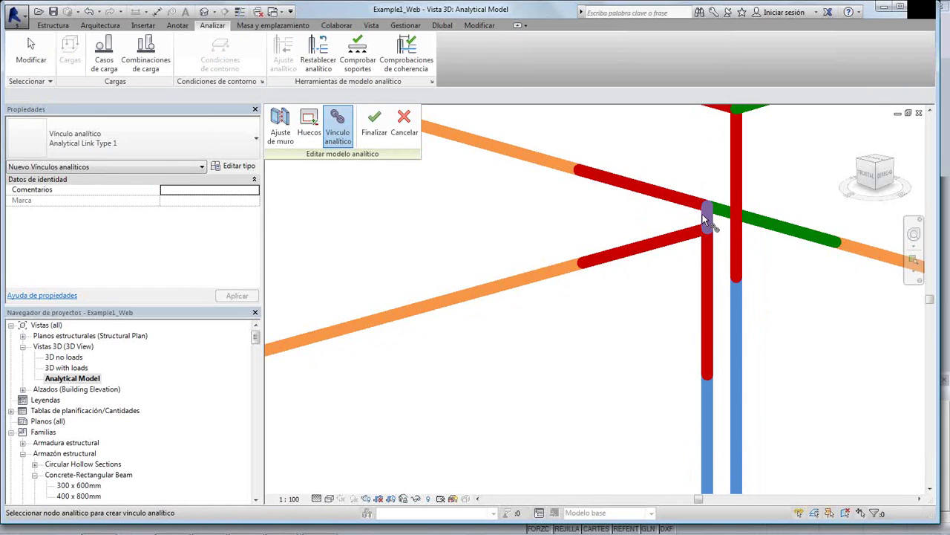
scroll(702, 214, down, 2)
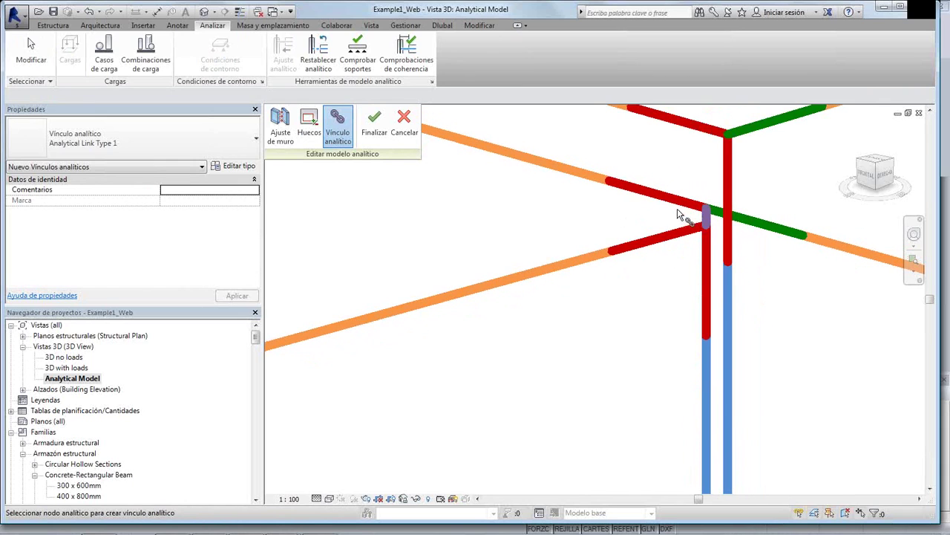
middle_drag(672, 216, 643, 218)
click(403, 125)
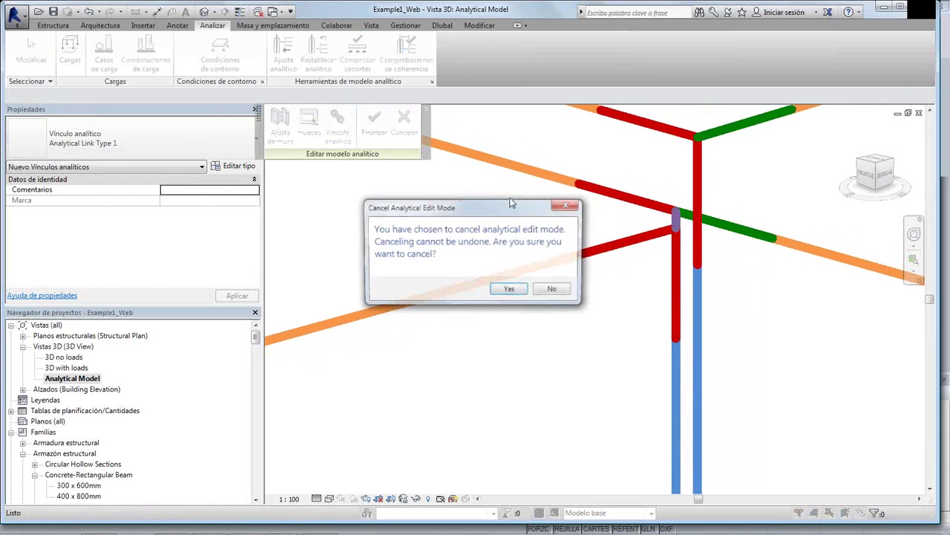
click(512, 289)
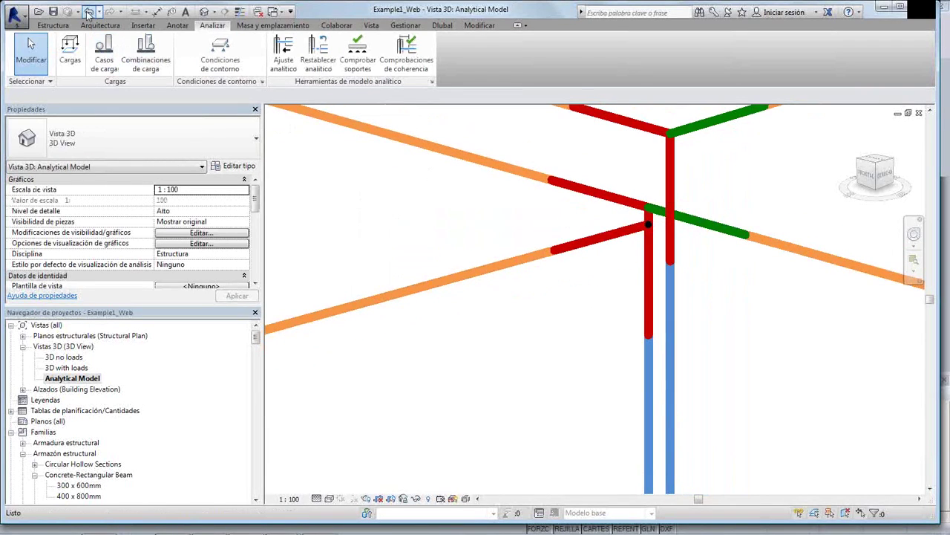
Undo the middle cross beam's end alignment changes and check its analytical properties
scroll(375, 201, down, 1)
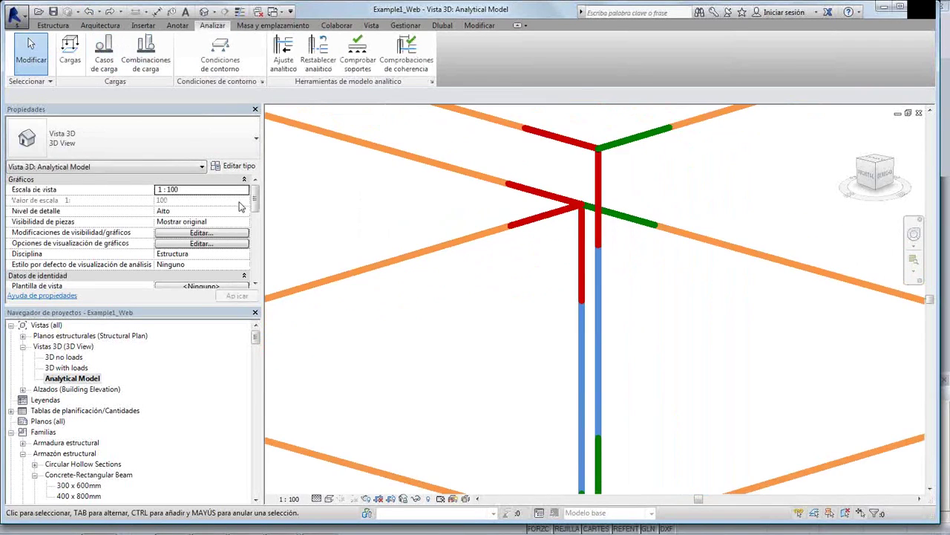
drag(256, 202, 259, 268)
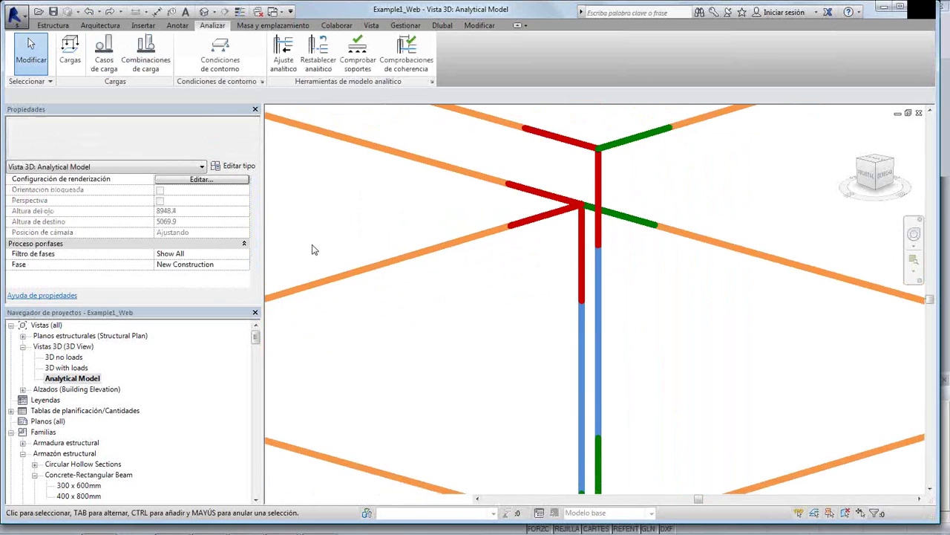
click(514, 225)
drag(255, 201, 319, 235)
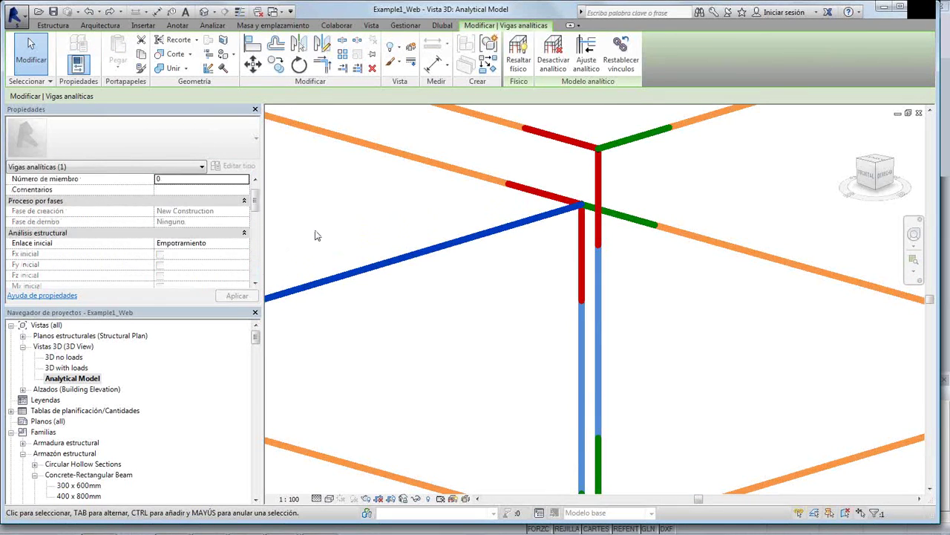
click(88, 15)
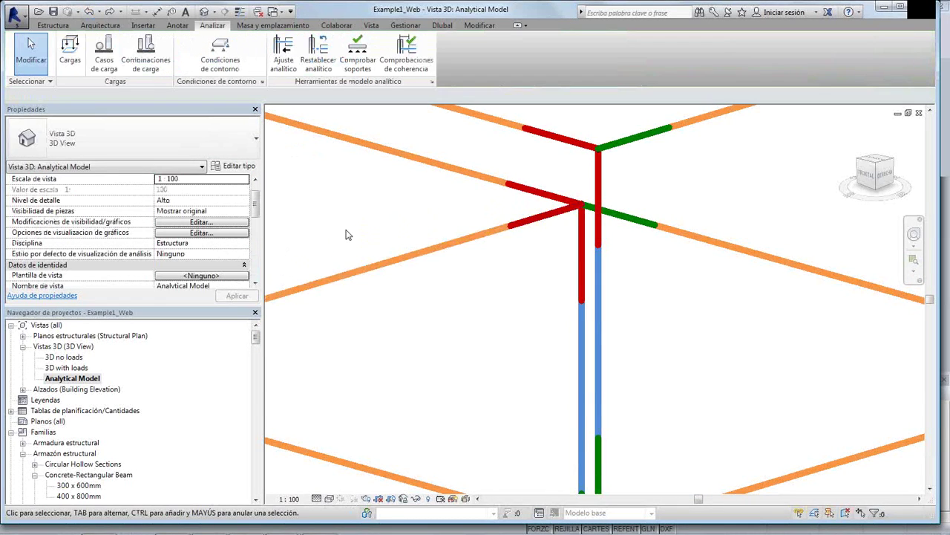
Open the 3D no loads view and bring the whole frame with its foundations into view
scroll(348, 231, down, 2)
middle_drag(333, 226, 620, 192)
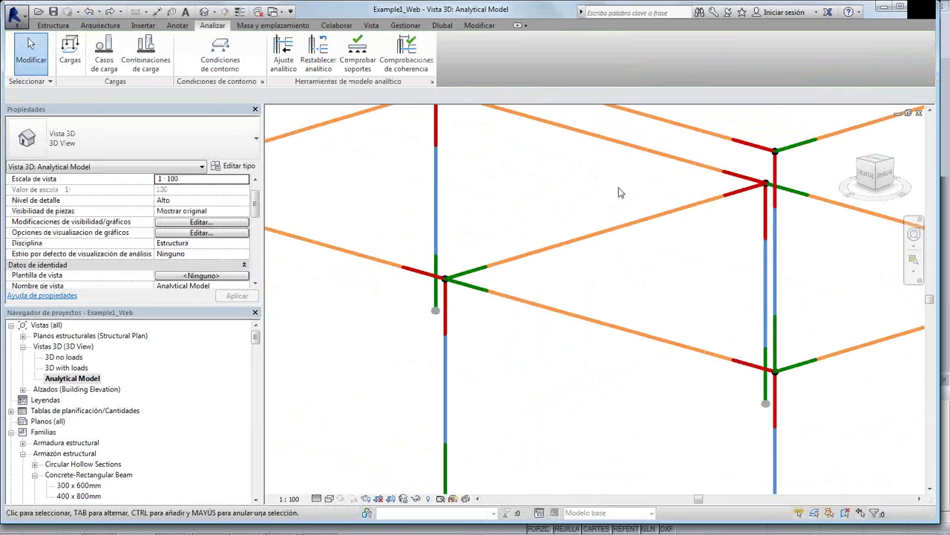
double_click(74, 359)
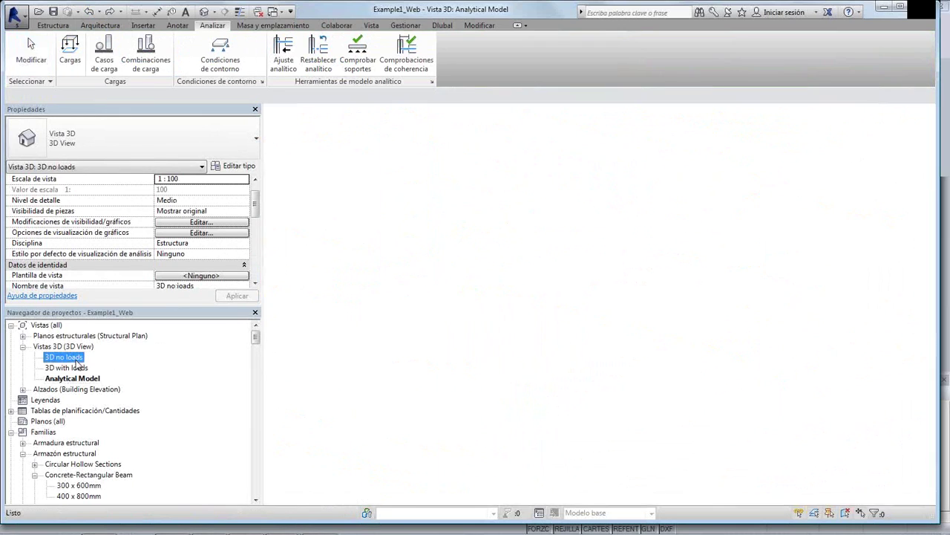
scroll(337, 286, down, 5)
middle_drag(351, 281, 546, 247)
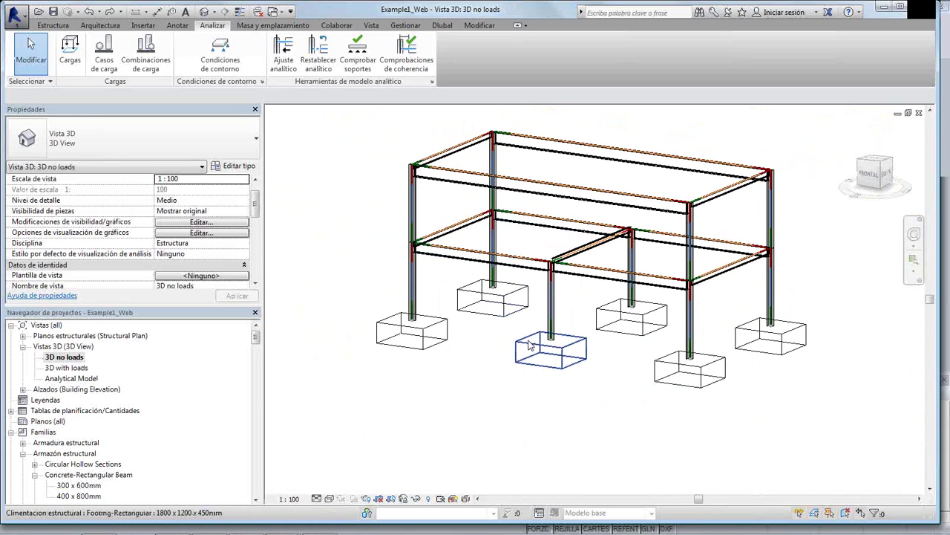
Select the rectangular footing under the front middle column to review its properties, then clear the selection
click(530, 345)
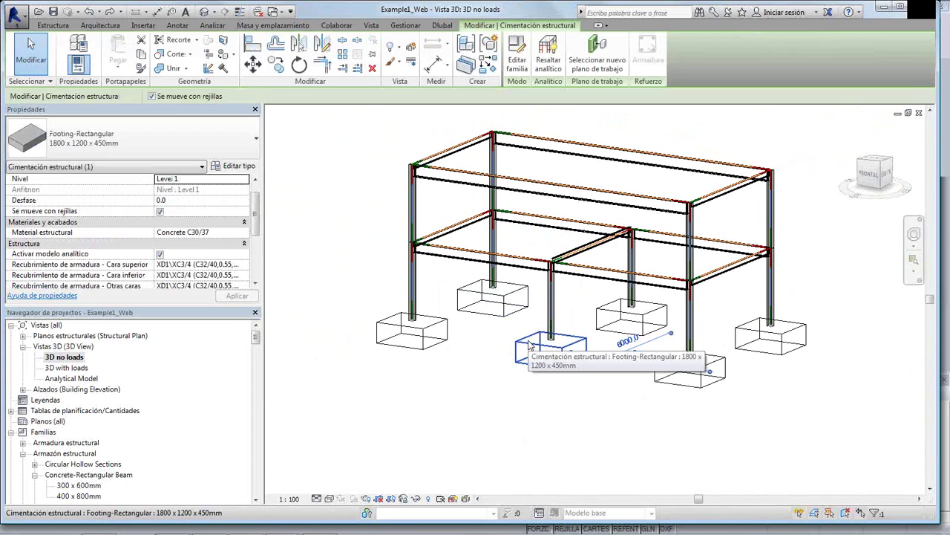
middle_drag(502, 334, 496, 334)
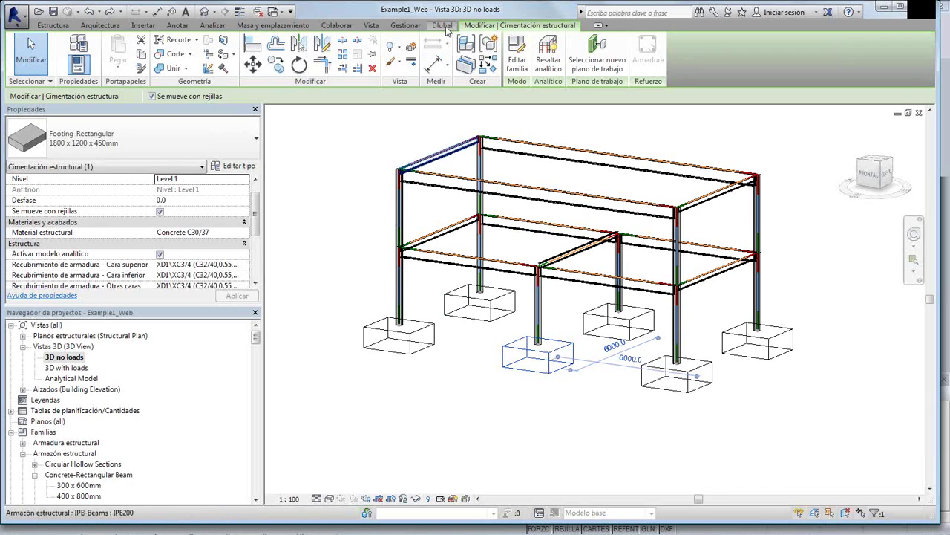
click(403, 182)
click(393, 132)
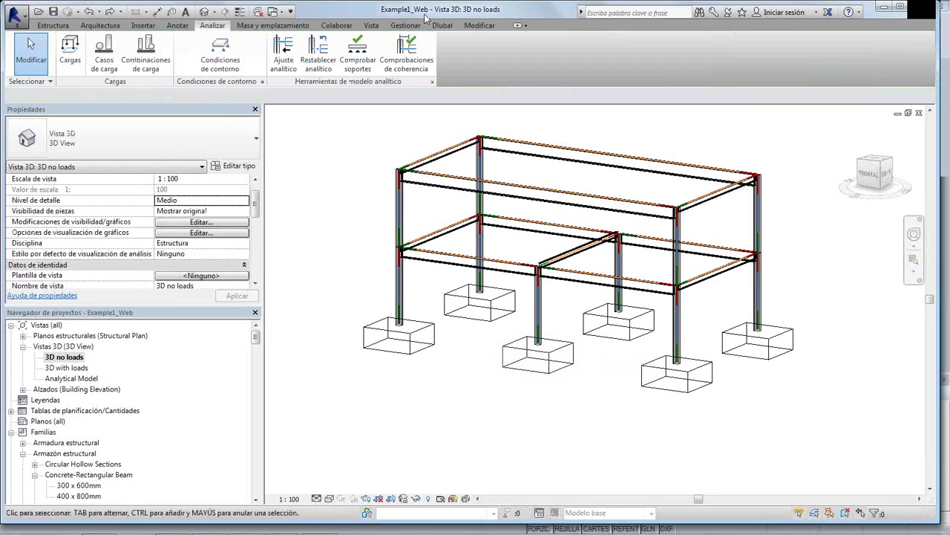
Configure the RFEM export's general settings to create a new structure, apply member eccentricities and not limit it to selected objects
click(443, 26)
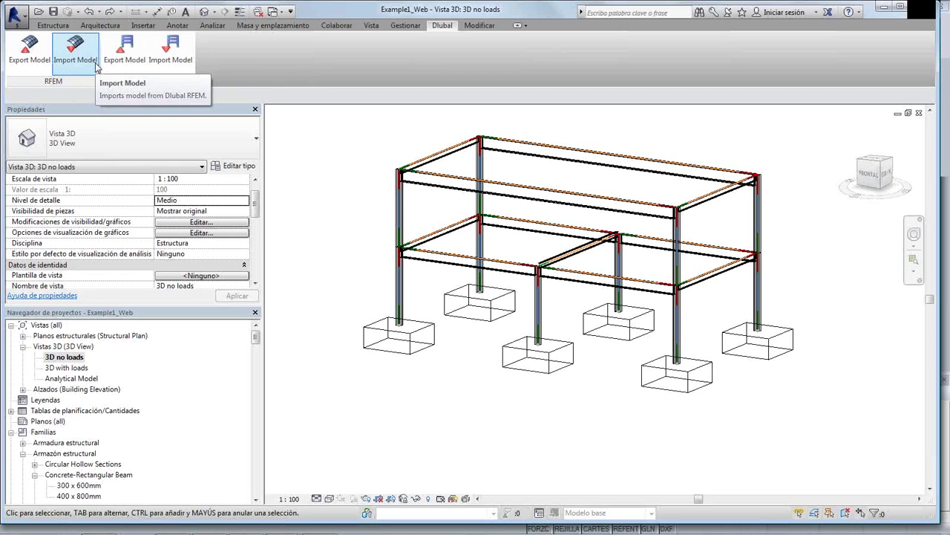
click(27, 72)
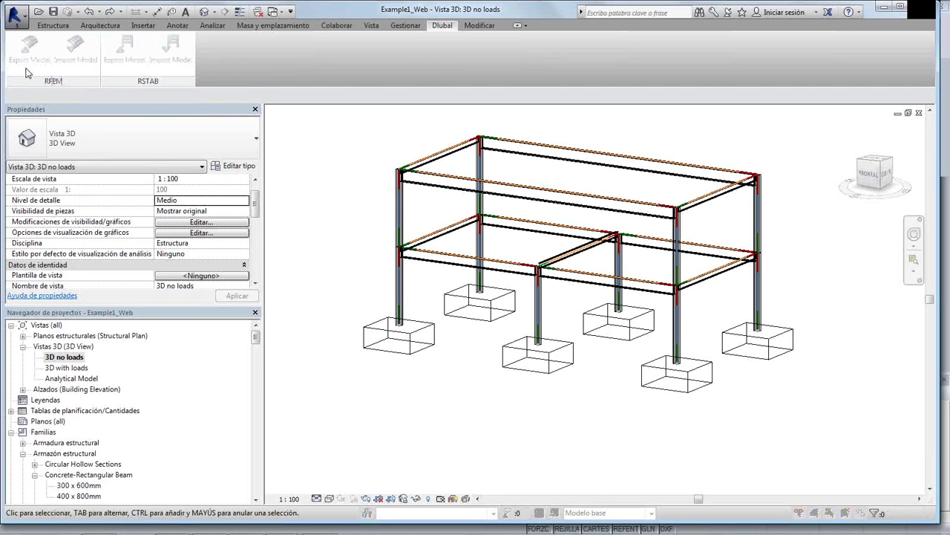
drag(352, 158, 351, 140)
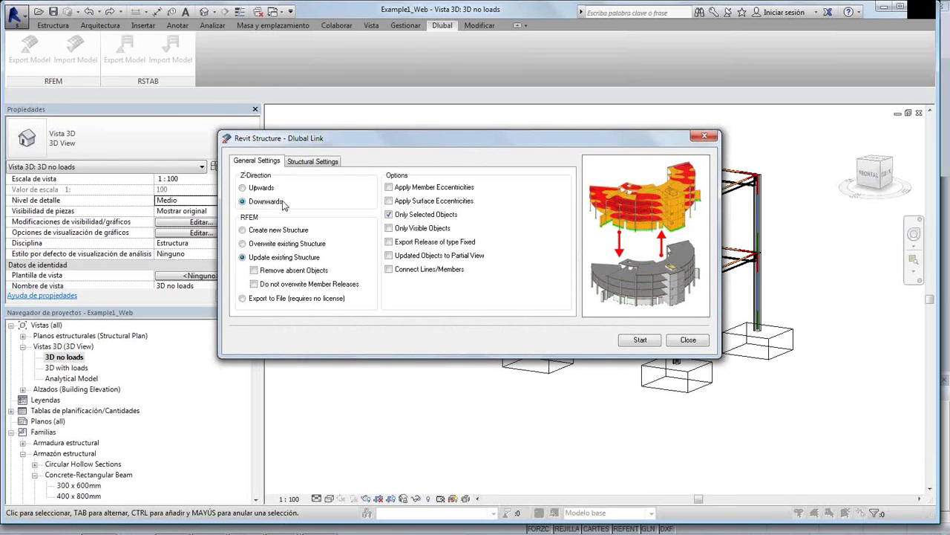
click(389, 215)
click(389, 187)
click(244, 230)
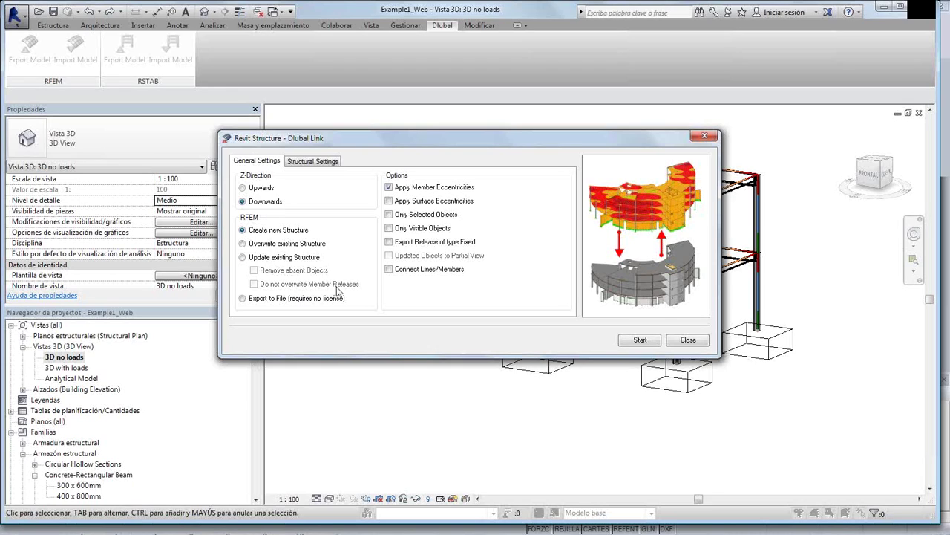
click(243, 298)
click(247, 232)
Exclude self-weight from the load case, convert isolated foundations to surfaces with elastic foundation, and start the export to RFEM
click(307, 167)
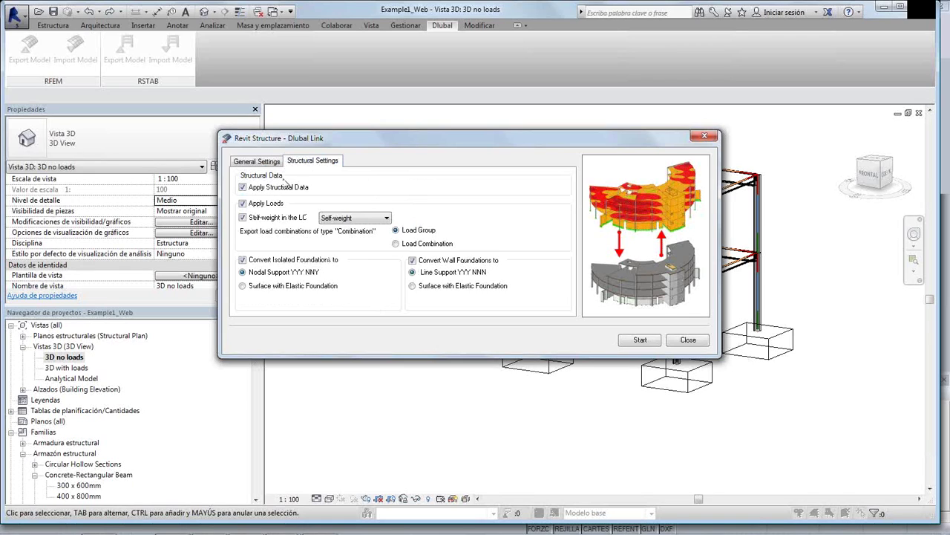
click(242, 203)
click(265, 222)
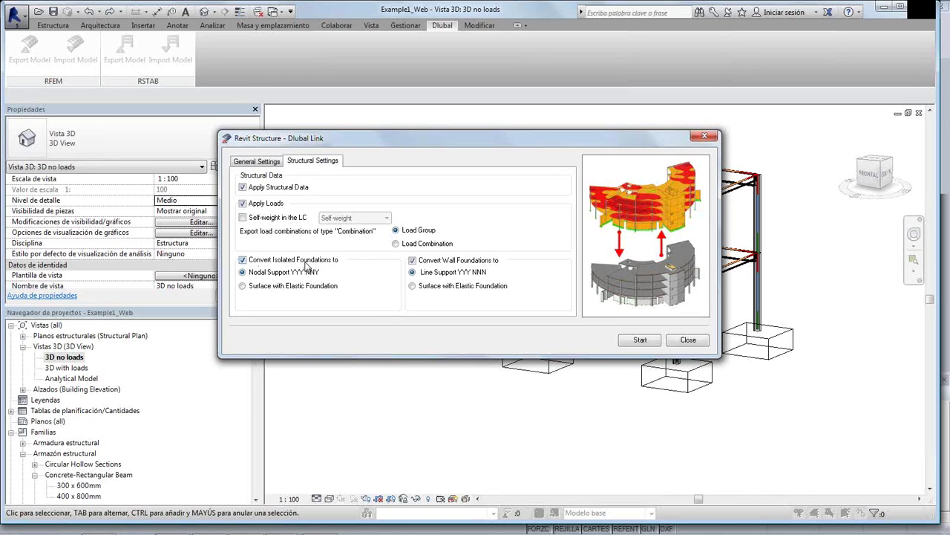
click(244, 289)
click(625, 341)
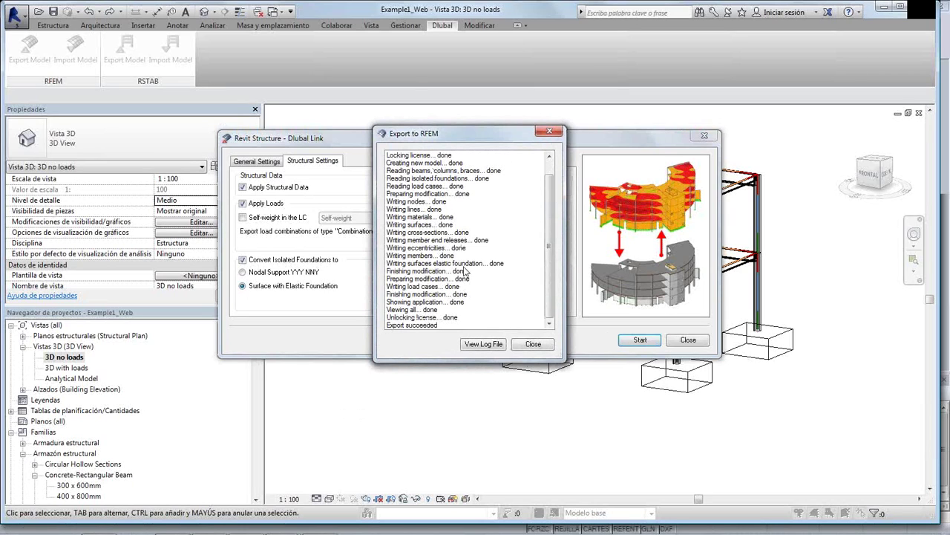
Review the export's revit_transfer log file, then close the log and the export report
click(465, 345)
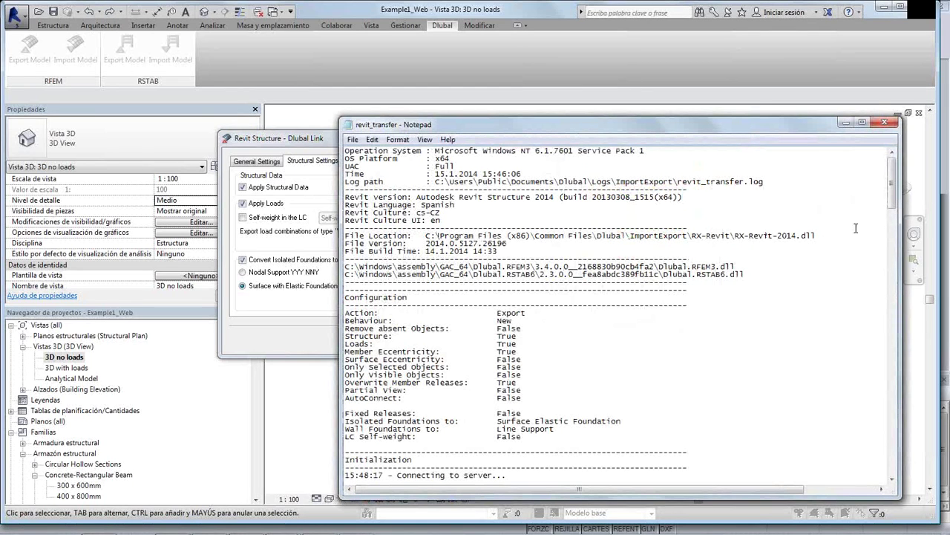
mouse_move(891, 186)
mouse_down()
mouse_move(887, 483)
mouse_move(876, 184)
mouse_up()
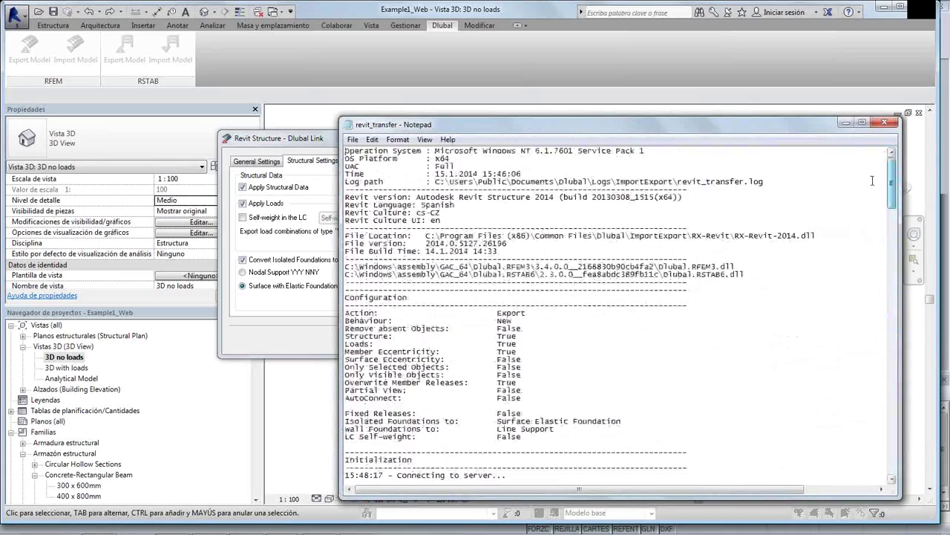
click(883, 123)
click(542, 347)
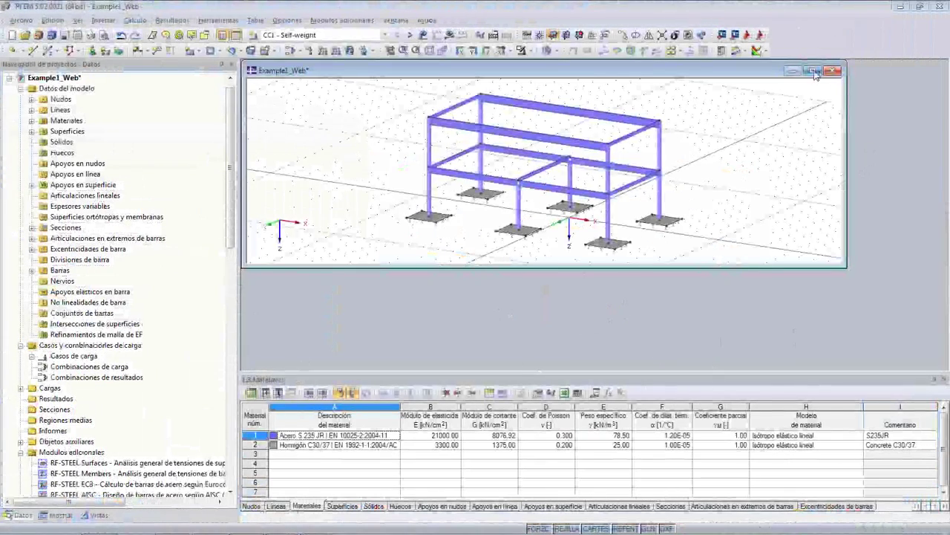
Switch to RFEM and maximize the exported Example1_Web model window
click(813, 71)
scroll(488, 321, up, 5)
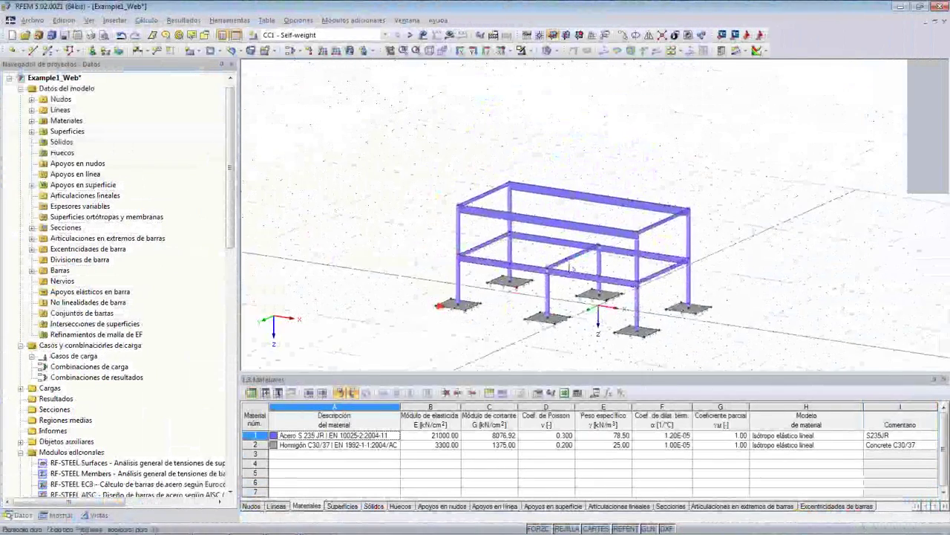
middle_drag(481, 315, 420, 244)
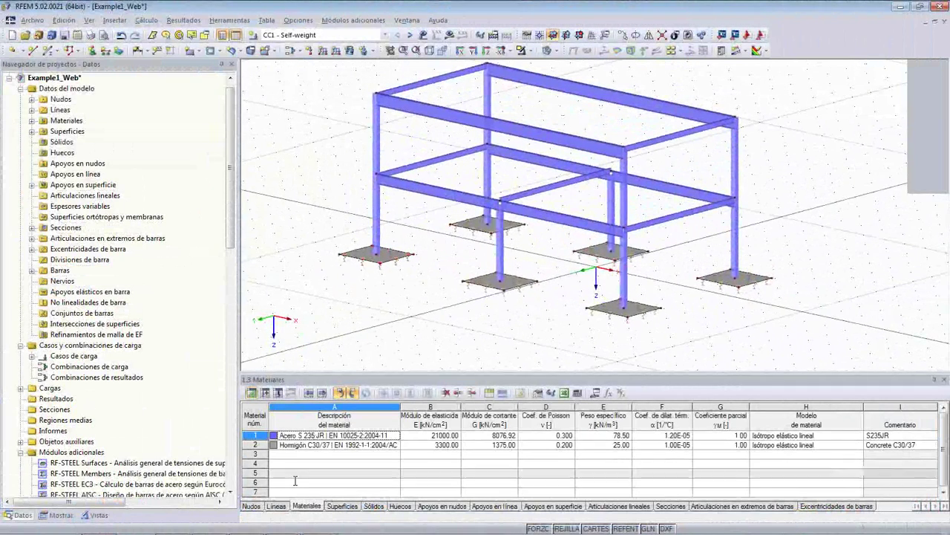
Examine the steel and concrete entries in the materials table and view Hormigón C30/37 in the material library without changing it
click(321, 435)
click(322, 445)
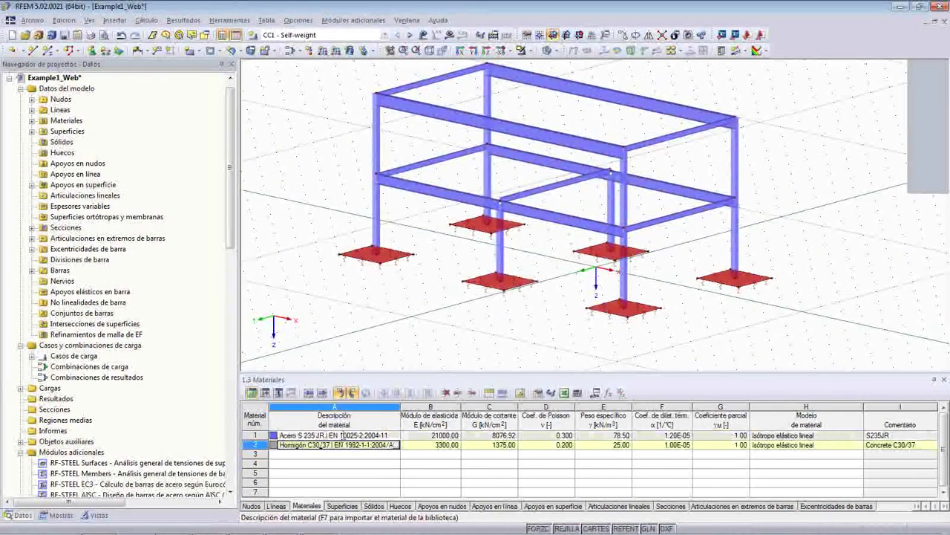
click(343, 436)
click(379, 445)
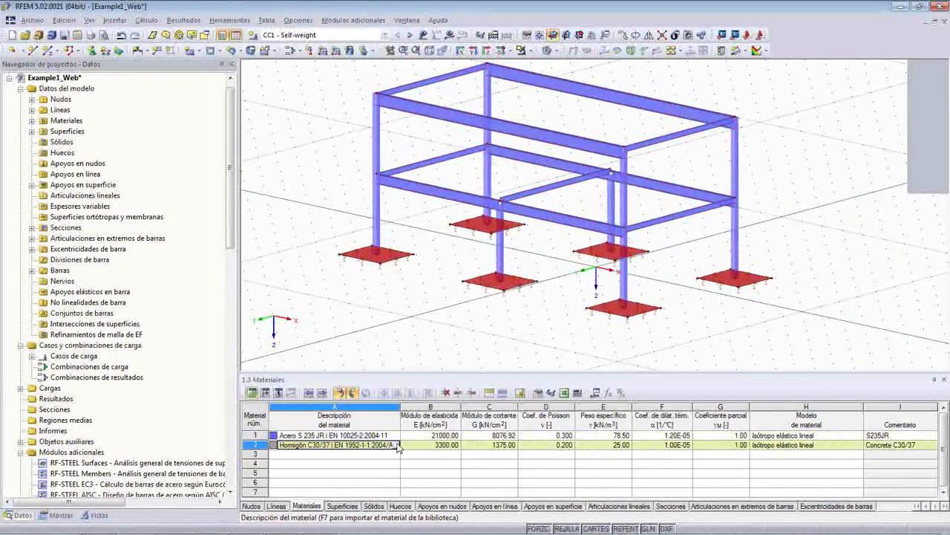
click(422, 444)
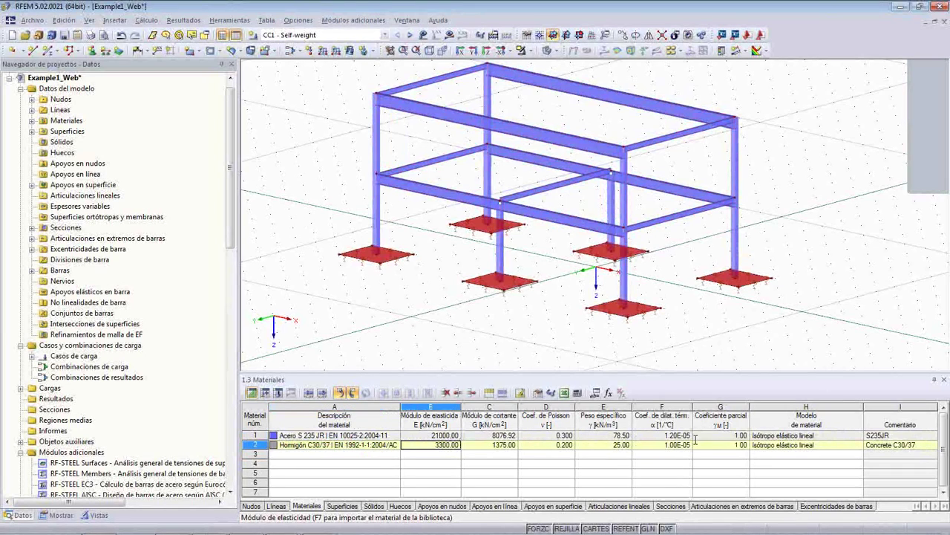
click(384, 446)
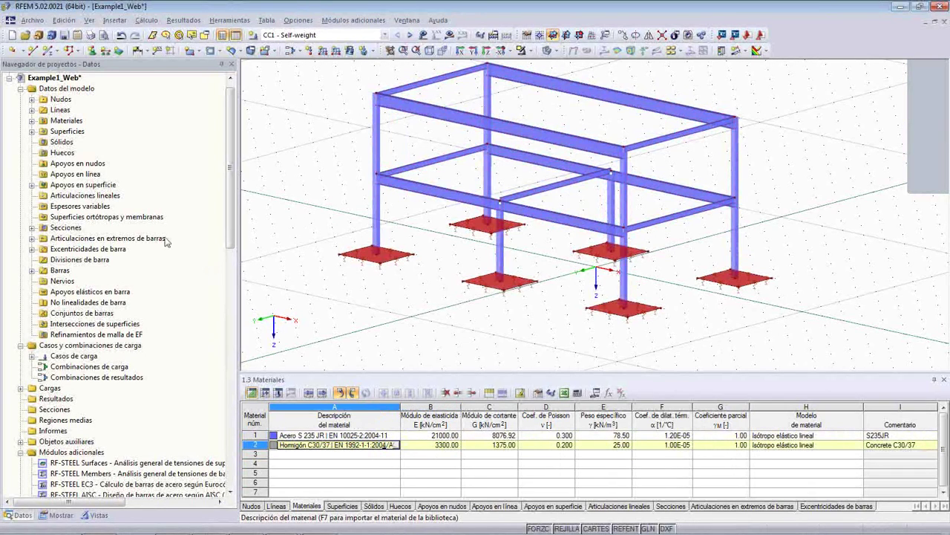
click(397, 445)
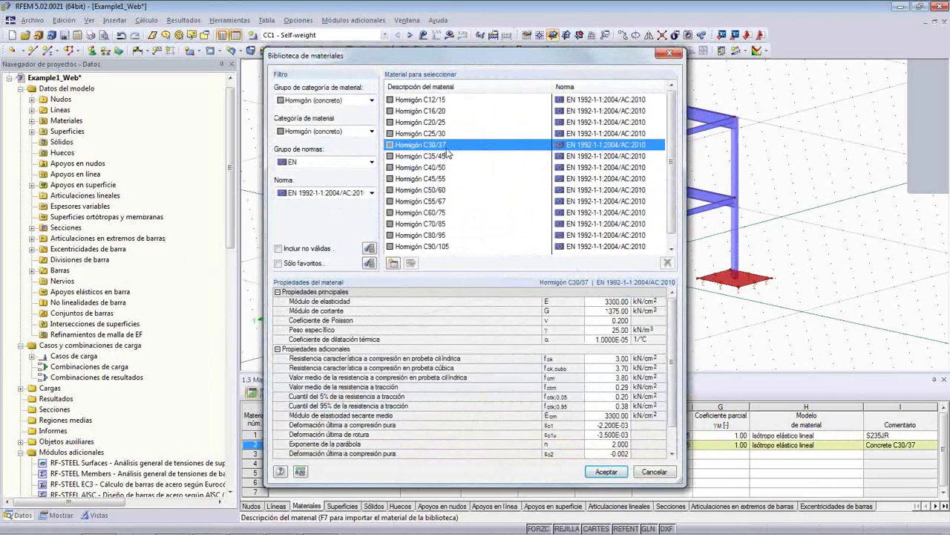
click(654, 471)
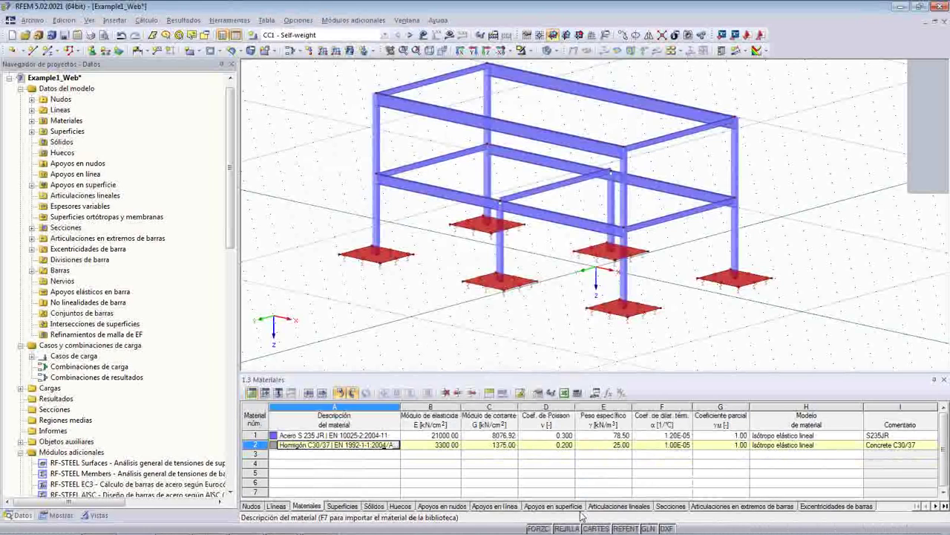
Show the cross-sections table (1.13 Secciones), enlarge its area and examine the transferred sections and their comments
click(671, 506)
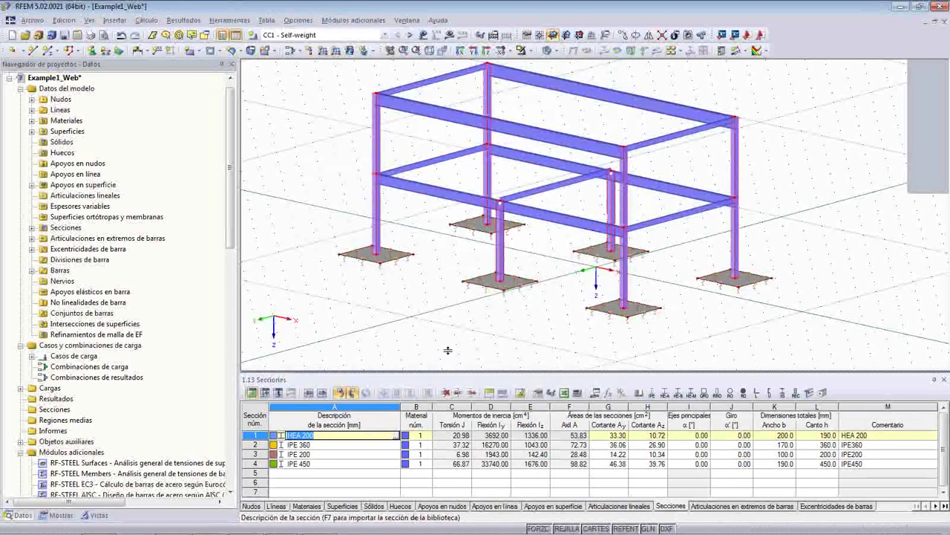
drag(447, 349, 448, 347)
click(361, 421)
click(351, 429)
click(352, 438)
click(353, 430)
click(357, 421)
click(358, 410)
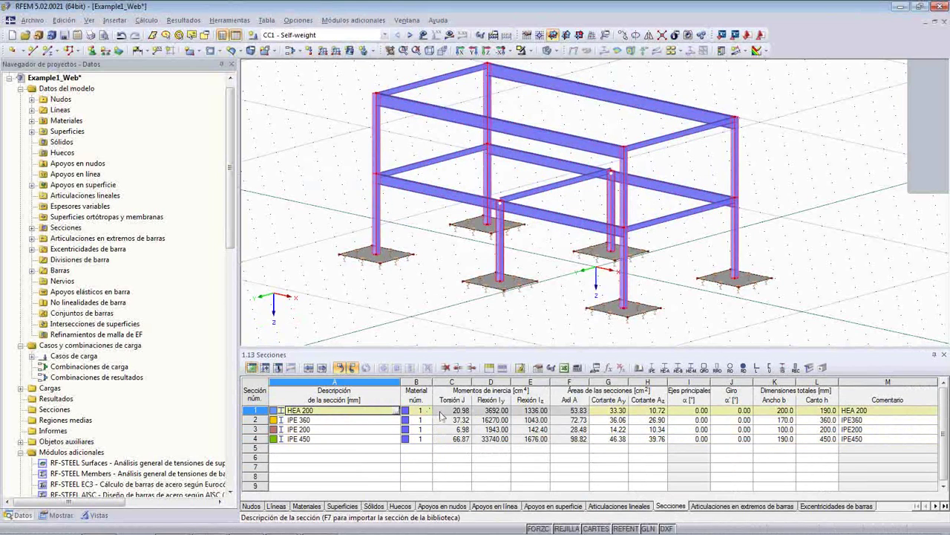
click(855, 430)
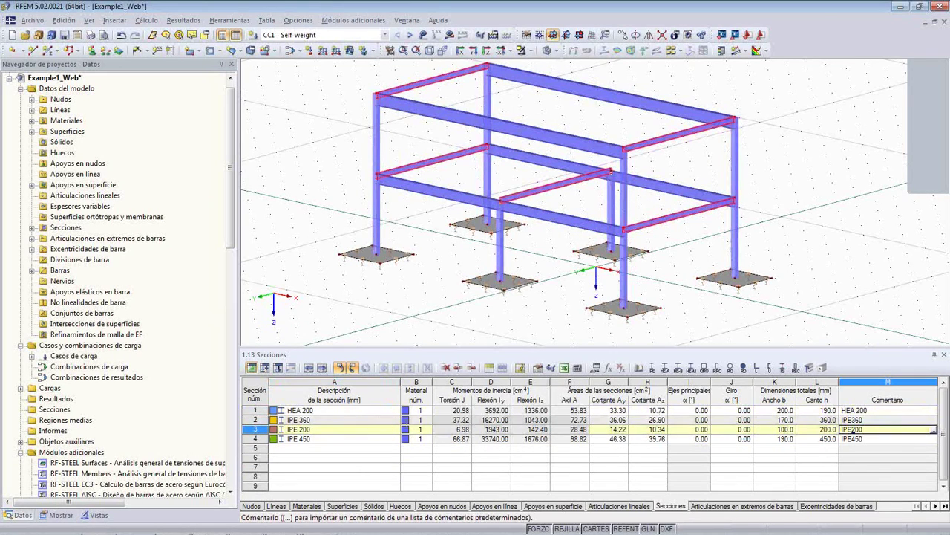
Browse the rolled section library from the IPE 200 entry, filtering by the GB/T 706-2008 standard, and leave without changing the section
click(313, 429)
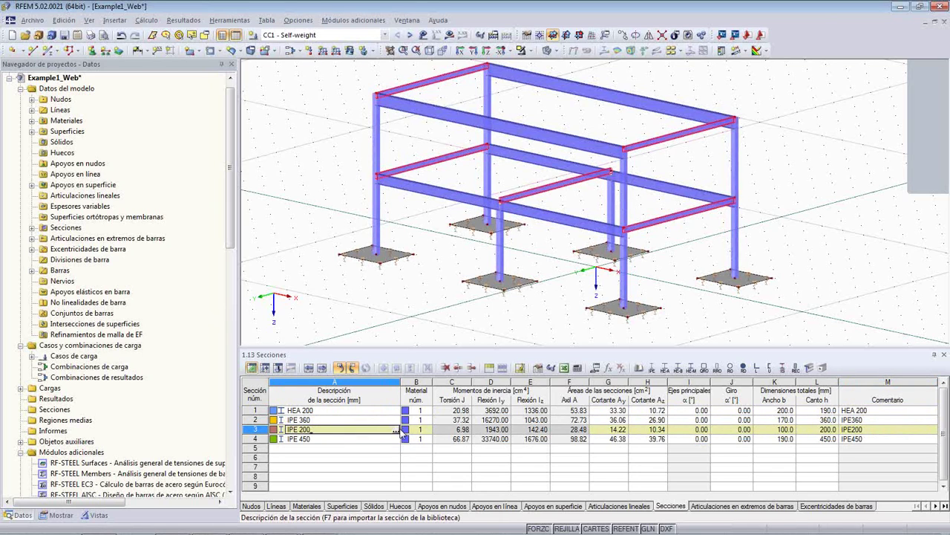
click(397, 429)
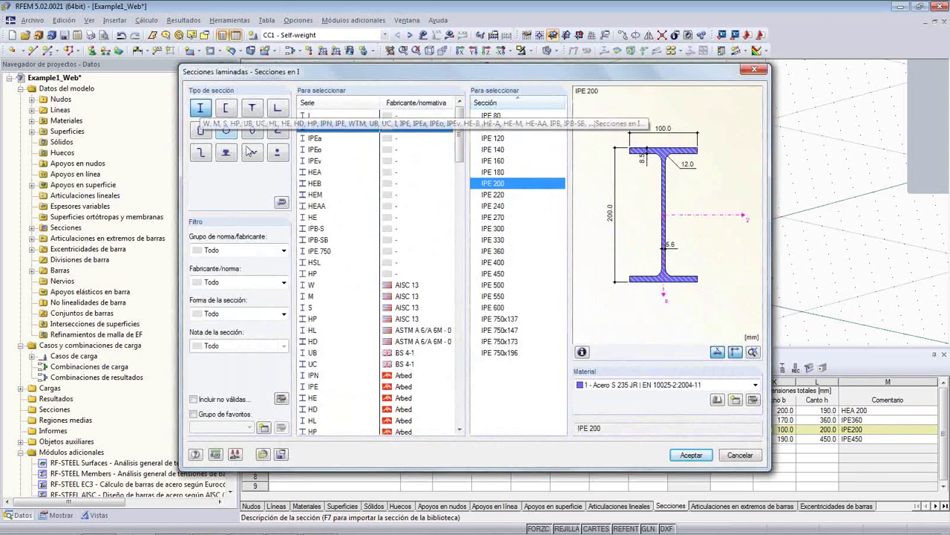
click(283, 282)
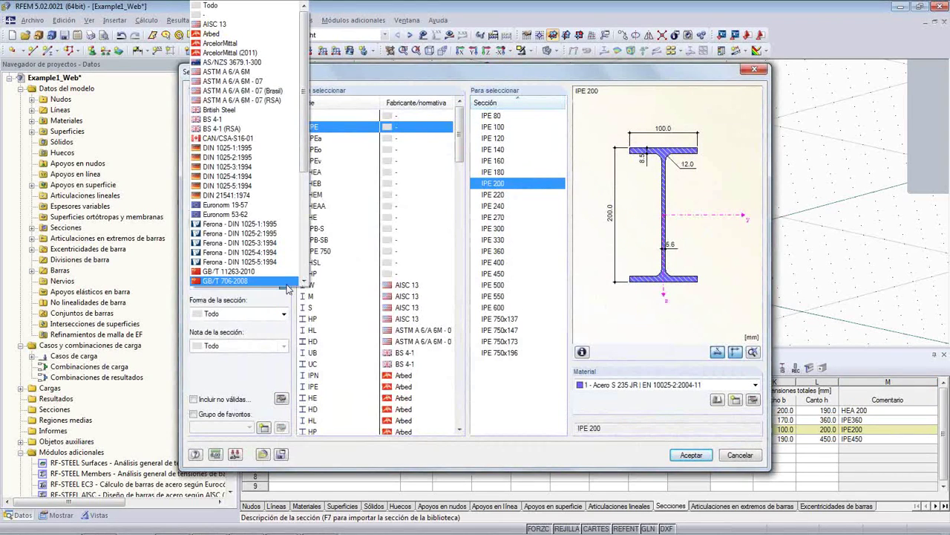
click(286, 283)
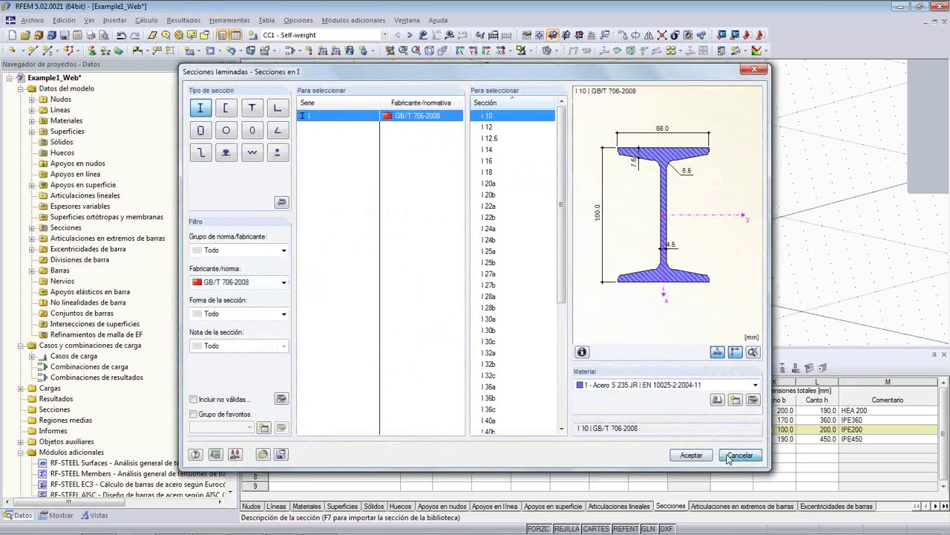
click(728, 456)
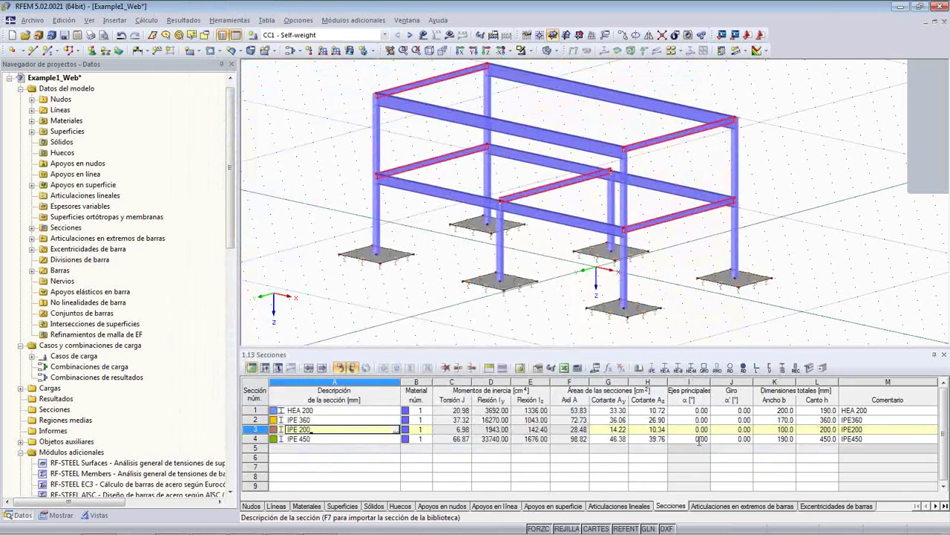
Inspect the foundation surface under the front middle column, checking its material, thickness and elastic support constants, and cancel without changes
click(273, 210)
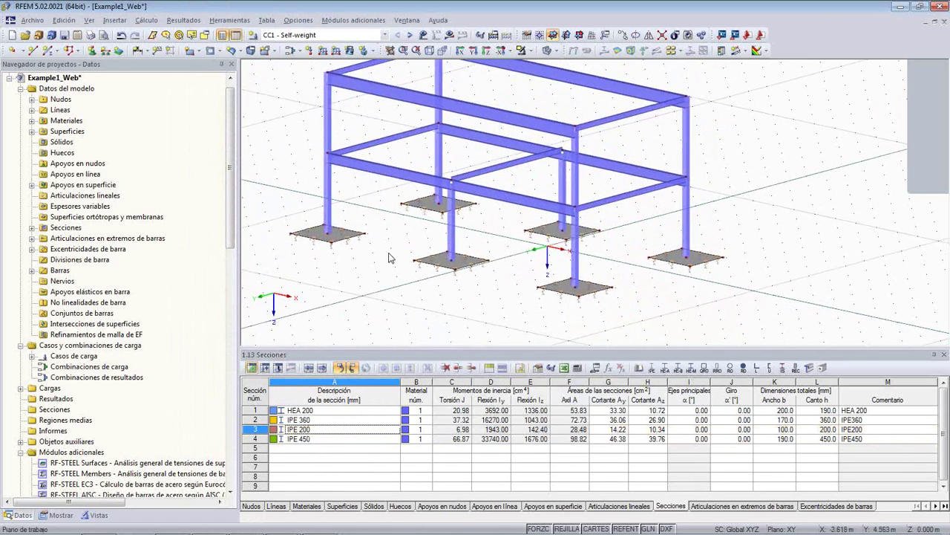
scroll(450, 271, up, 5)
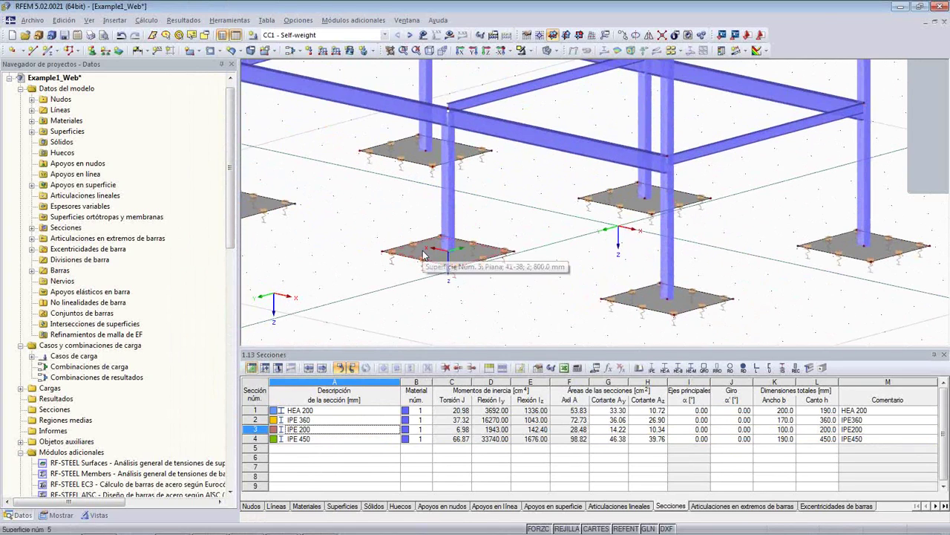
double_click(425, 255)
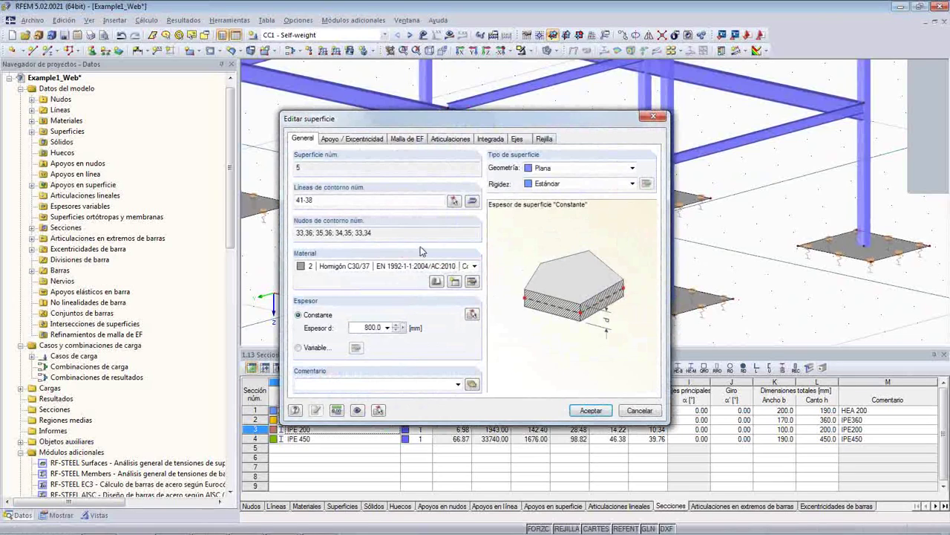
click(339, 140)
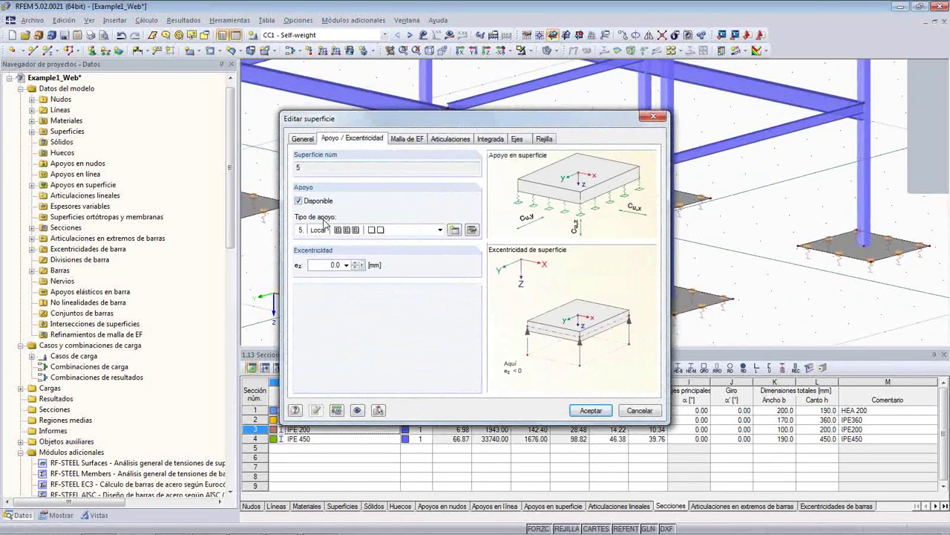
click(473, 231)
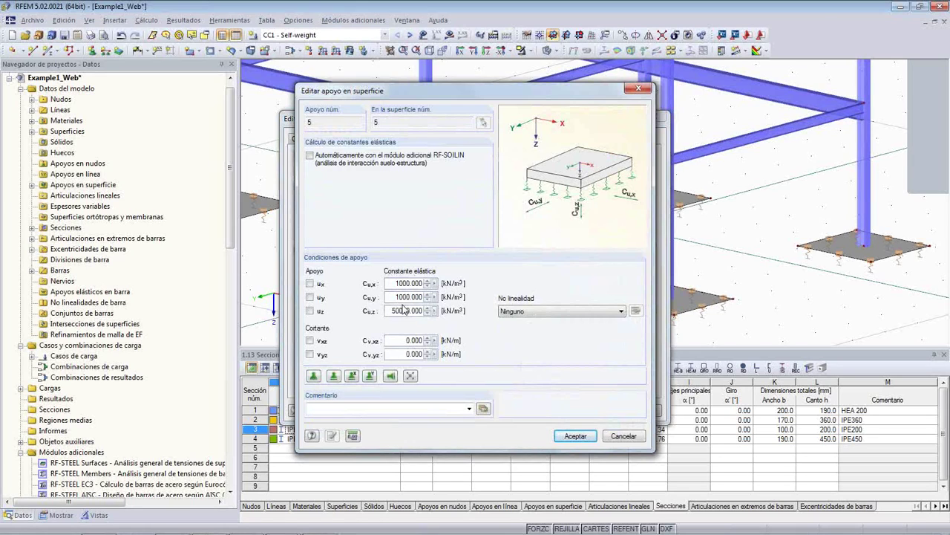
click(622, 436)
click(627, 415)
Inspect the end release of the front middle column, checking its reference system and released degrees of freedom, and cancel without changes
click(502, 194)
scroll(503, 205, down, 3)
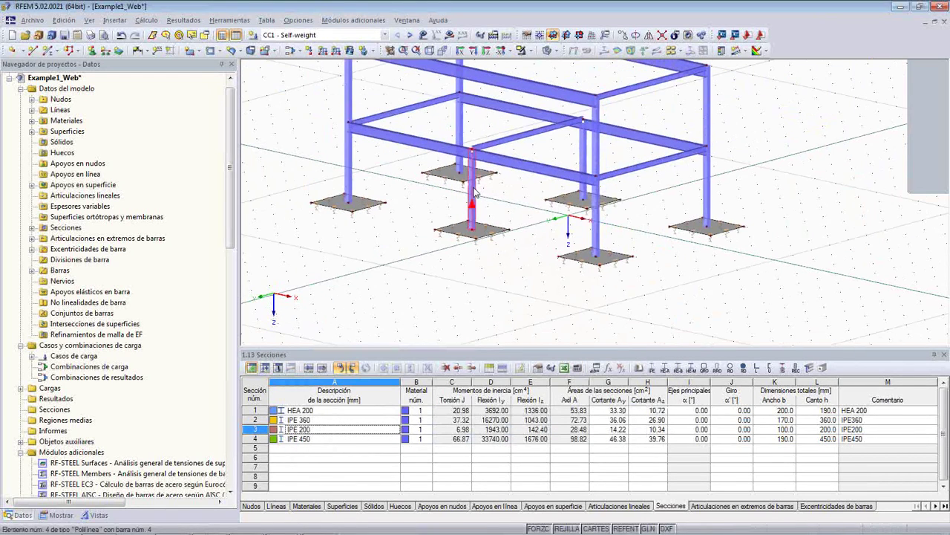
double_click(474, 191)
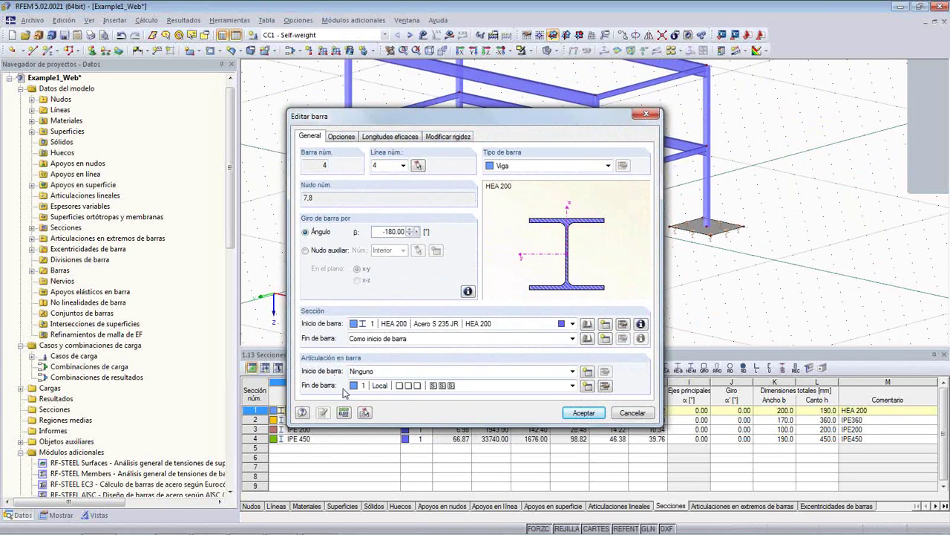
click(605, 386)
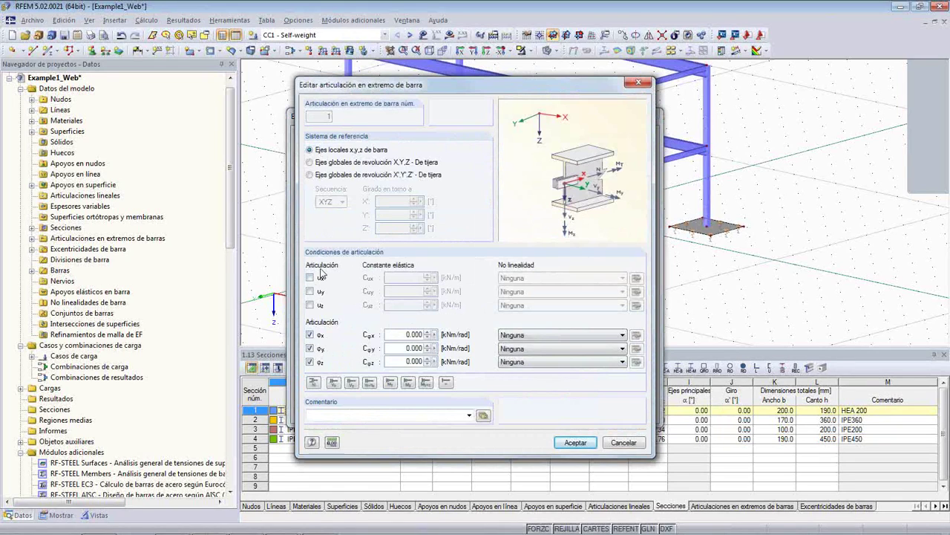
click(622, 443)
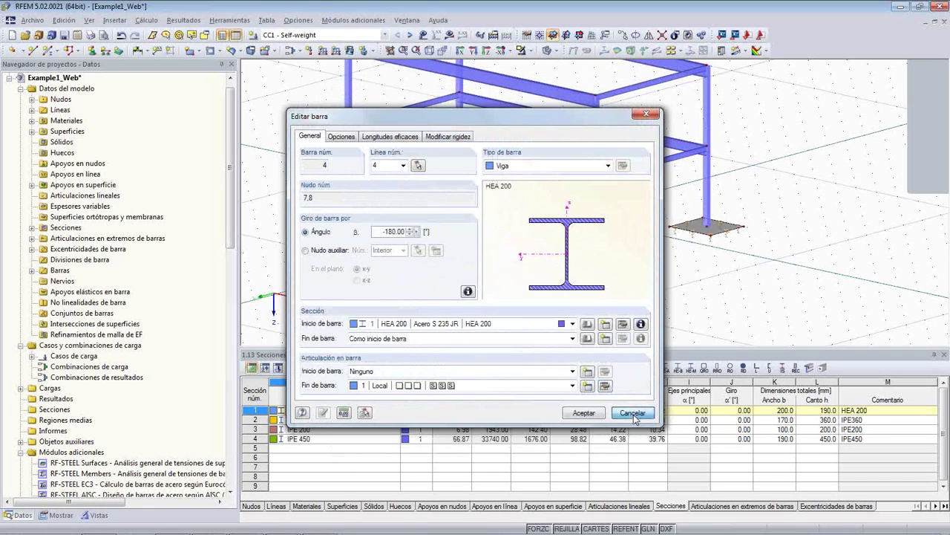
click(631, 413)
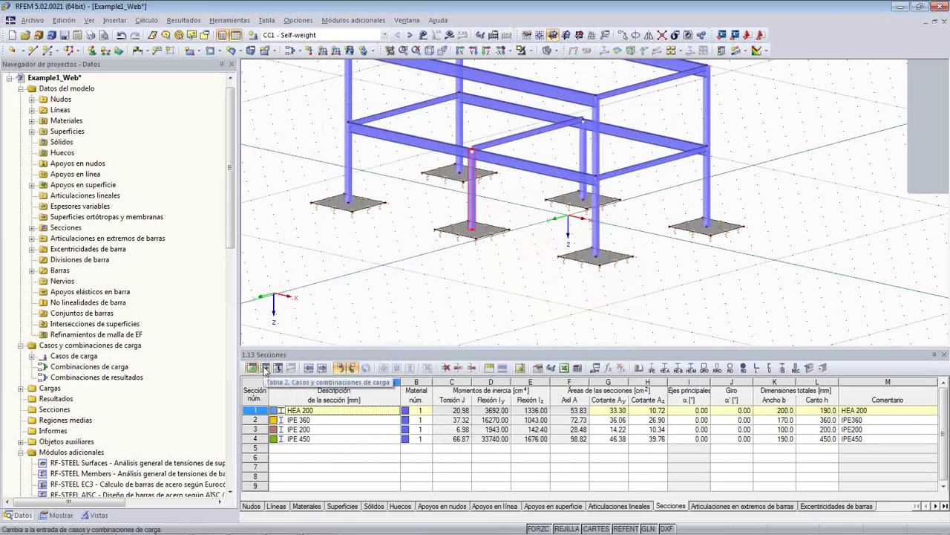
Show the load cases table (2.1 Casos de carga) and examine the transferred Self-weight, Snow, Wind and Live entries
click(265, 369)
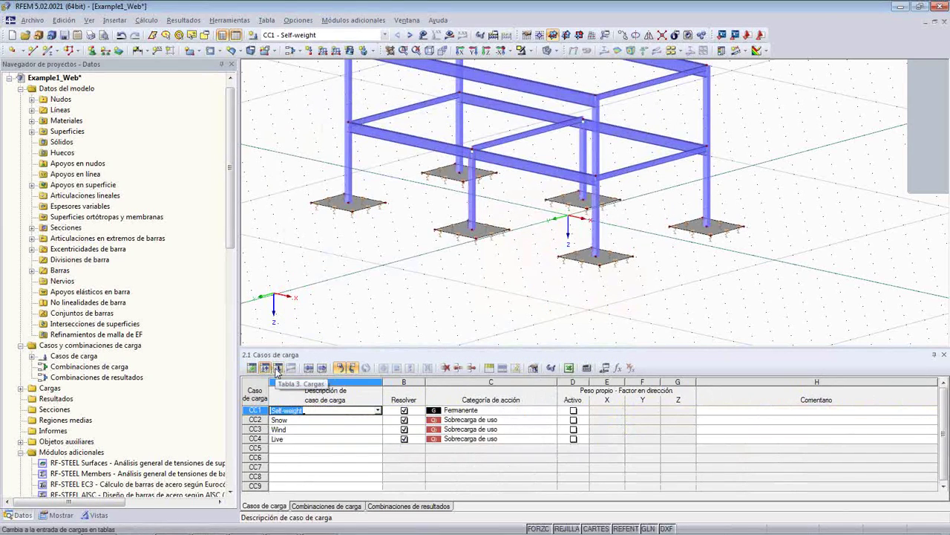
click(309, 420)
click(307, 429)
click(307, 438)
click(310, 420)
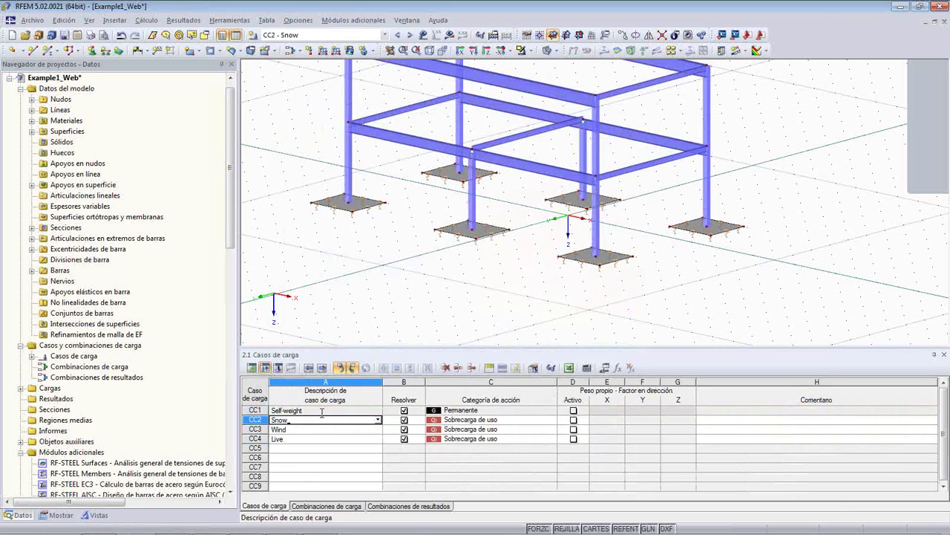
click(322, 410)
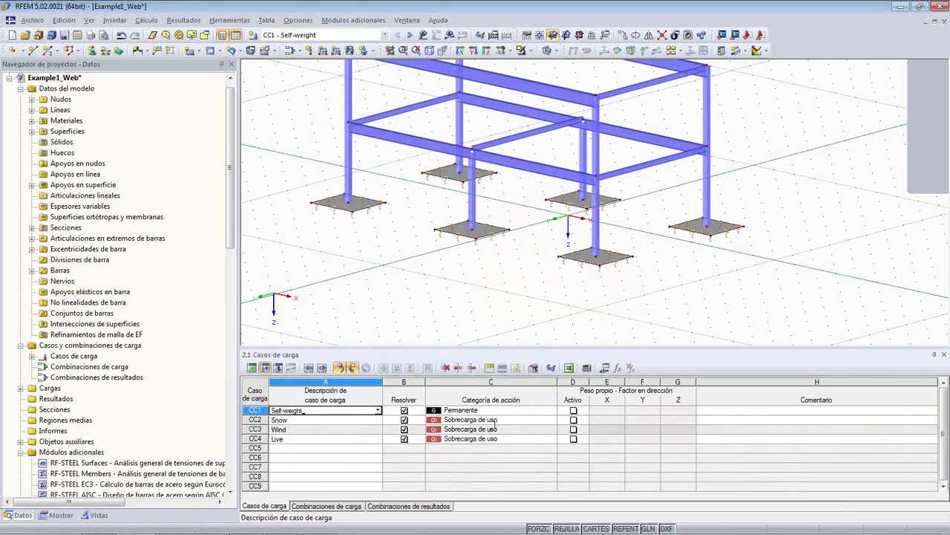
Set the action category to Nieve / hielo for Snow, Viento for Wind and Sobrecarga de uso for Live
click(540, 420)
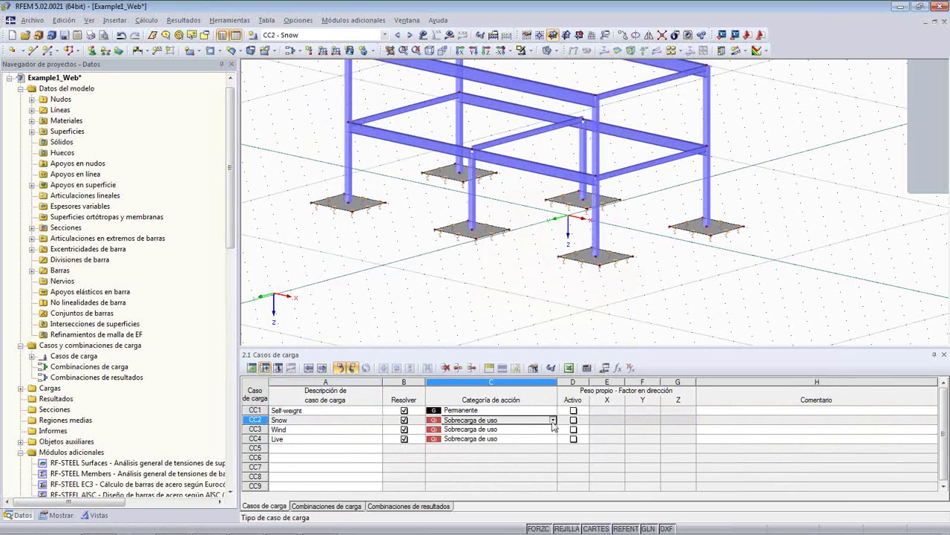
click(553, 420)
click(514, 333)
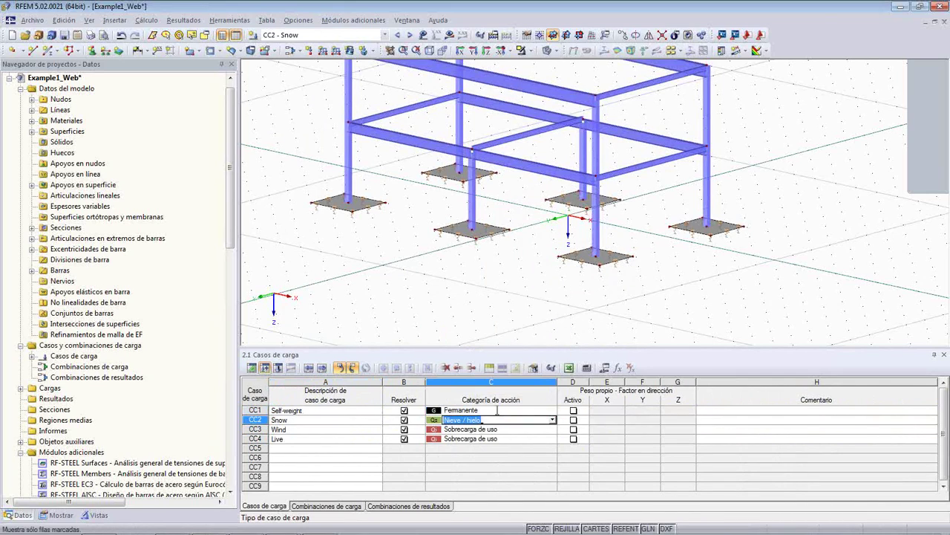
click(548, 430)
click(552, 430)
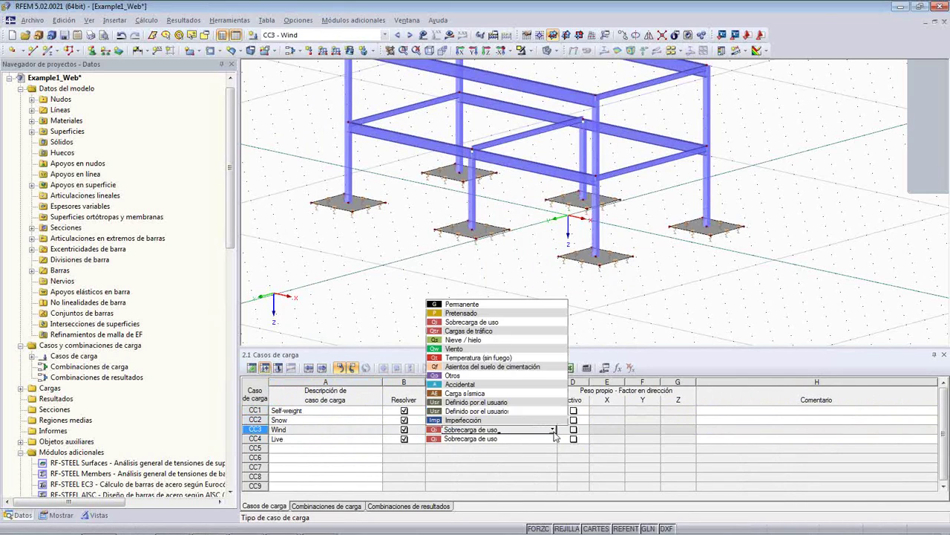
click(511, 348)
click(530, 439)
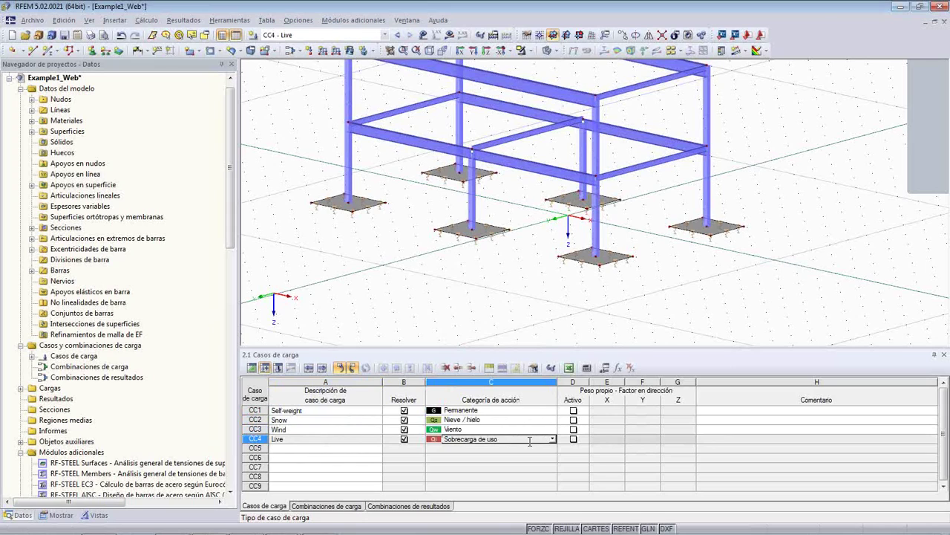
click(554, 440)
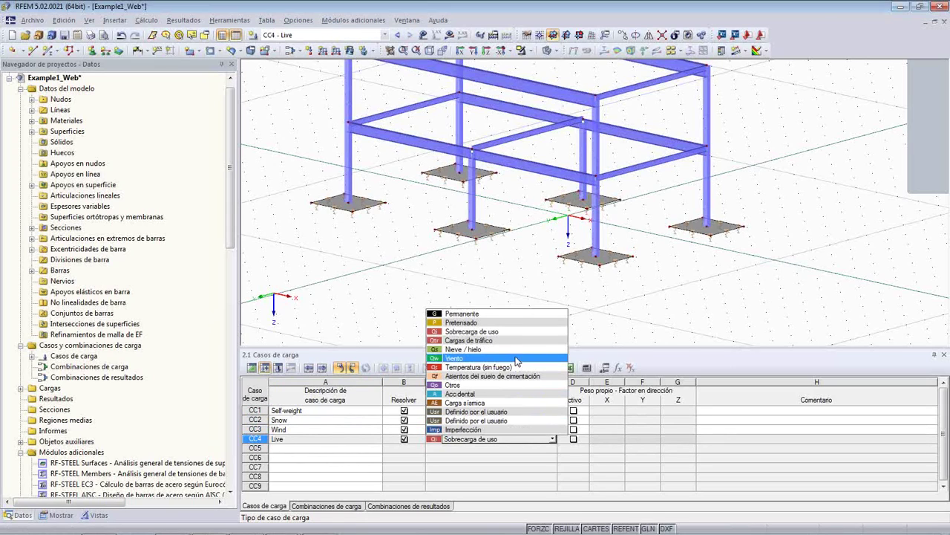
click(512, 331)
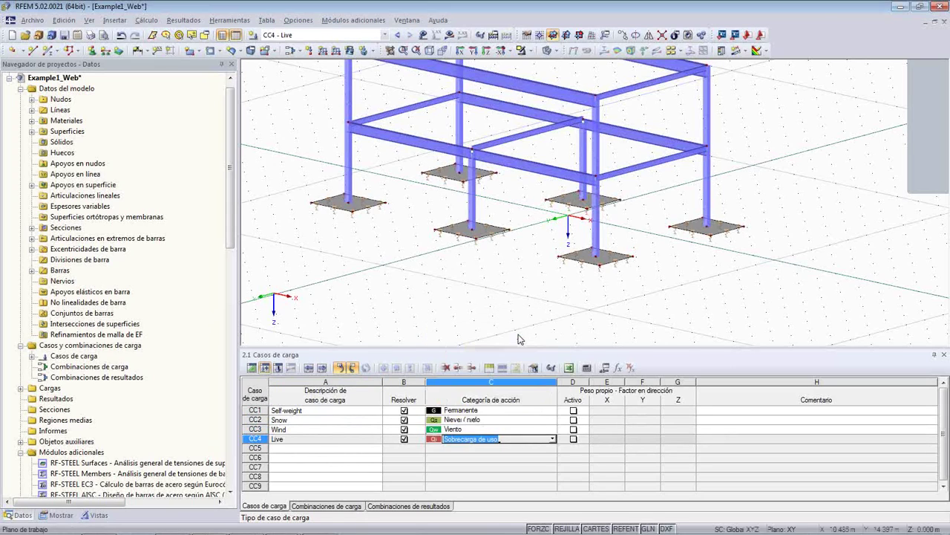
Make CC1 - Self-weight the current load case and calculate its results
click(397, 35)
click(397, 36)
click(397, 35)
middle_drag(309, 118, 307, 194)
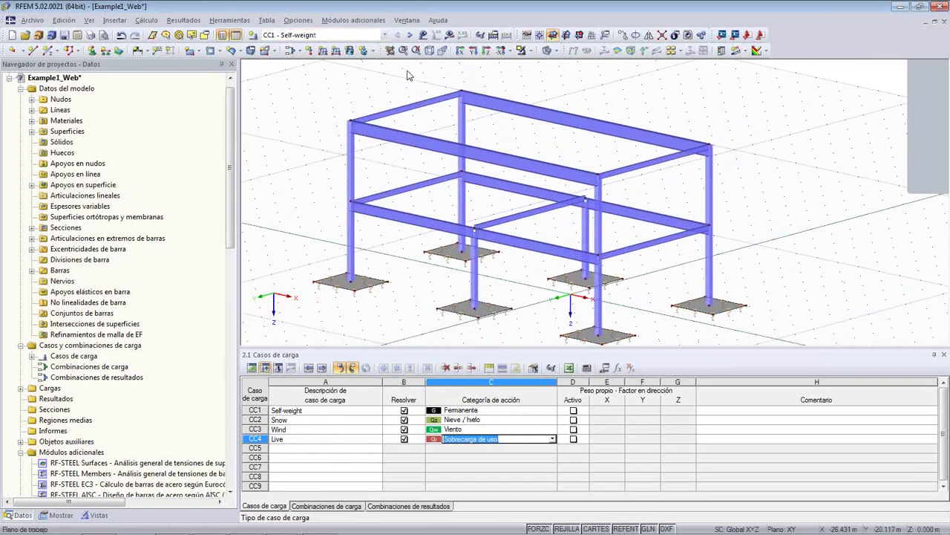
click(448, 35)
click(456, 298)
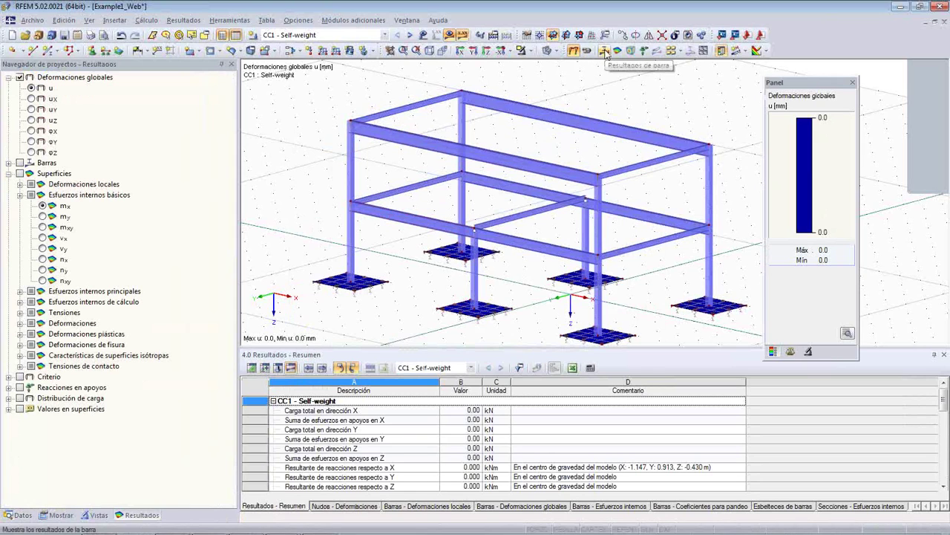
View the M-y internal forces of the members for CC1, then return to the global deformations display
click(605, 50)
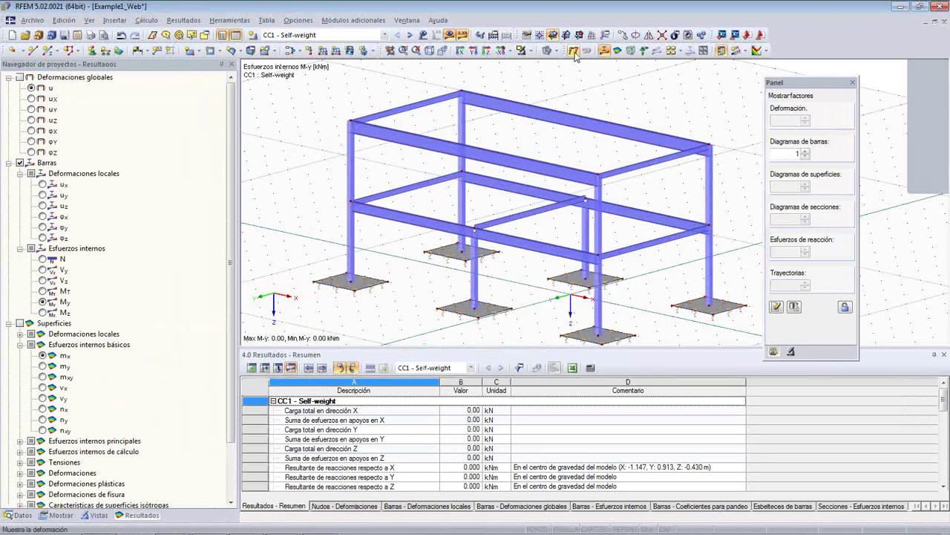
click(575, 53)
middle_drag(569, 73, 547, 70)
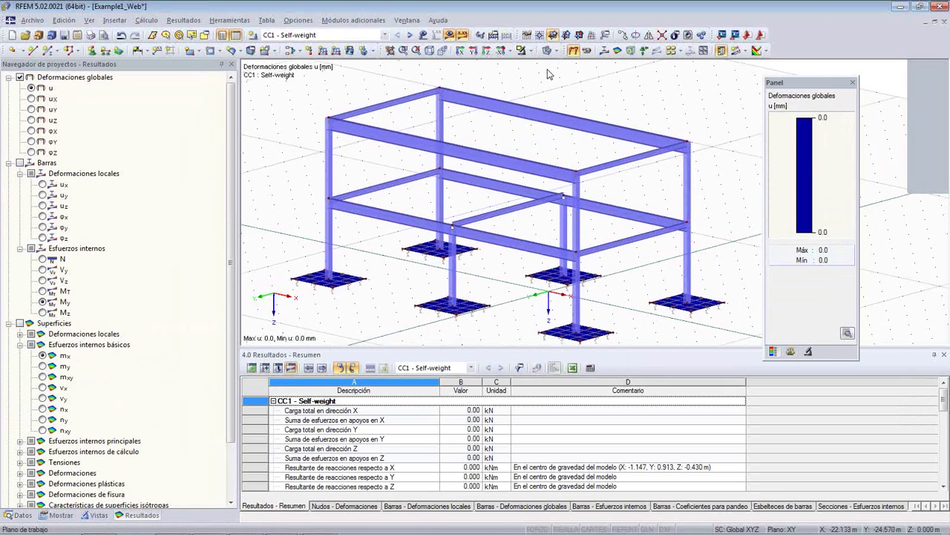
click(449, 36)
click(449, 35)
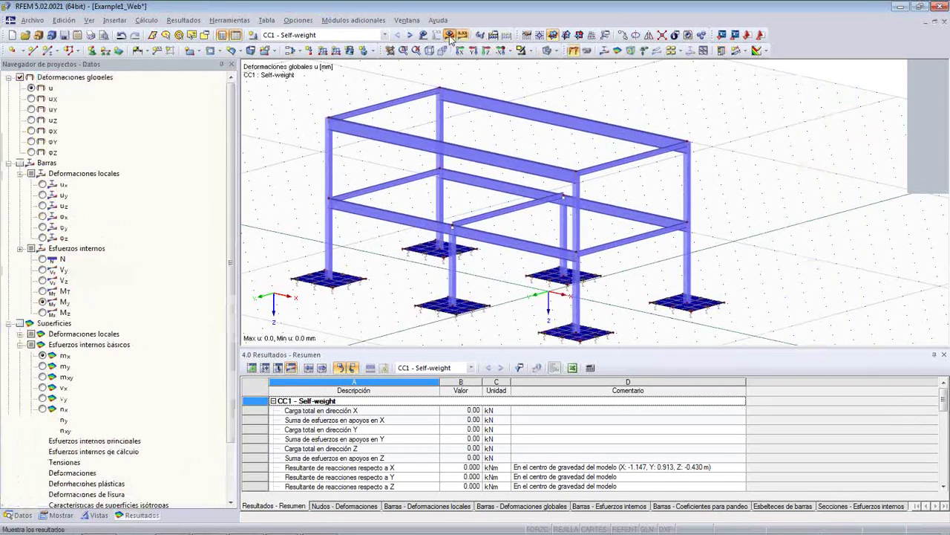
Replace the global deformations with the member M-y forces and surface mx results, leaving only the surface results displayed
click(573, 54)
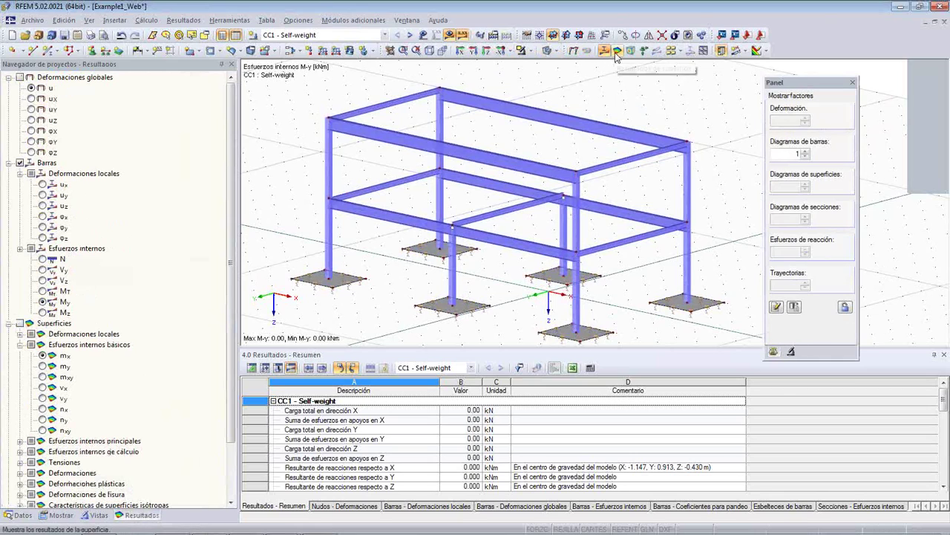
click(616, 52)
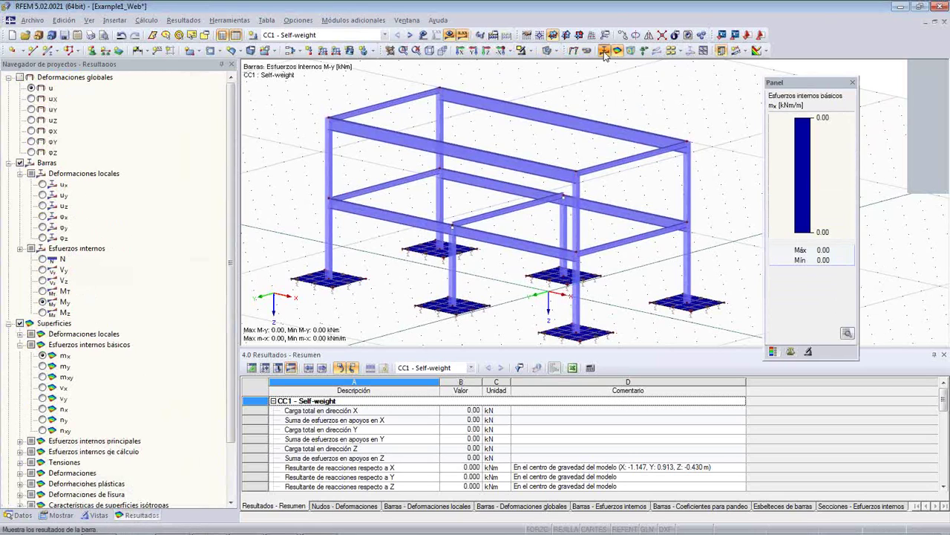
click(606, 52)
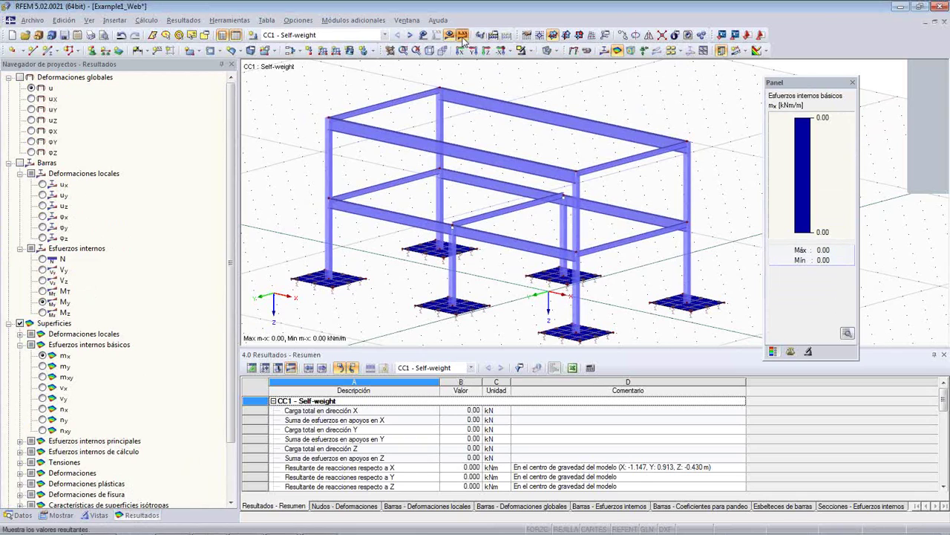
mouse_move(517, 92)
middle_down()
mouse_move(493, 84)
mouse_move(500, 89)
middle_up()
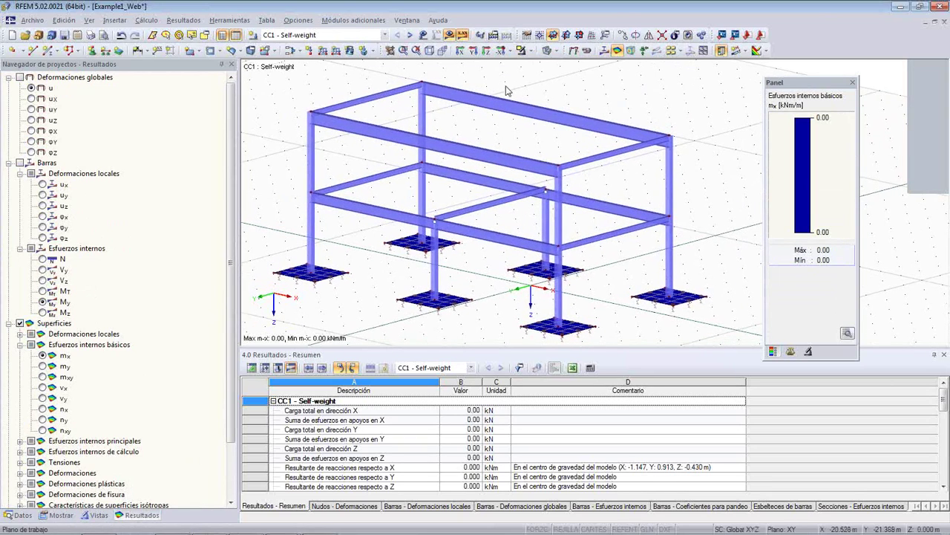
Examine the surface results on the foundations and display the global deformations u for CC1 again
scroll(471, 342, up, 1)
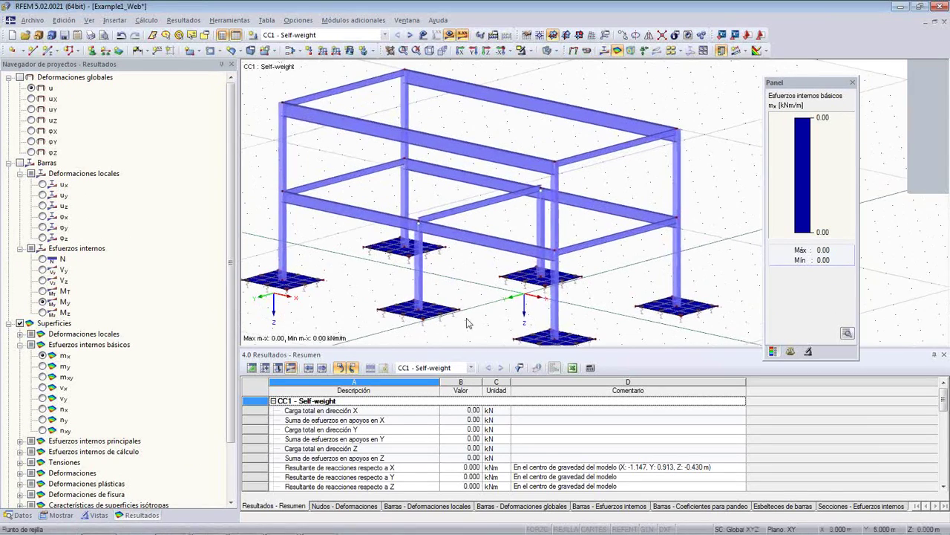
scroll(482, 293, down, 3)
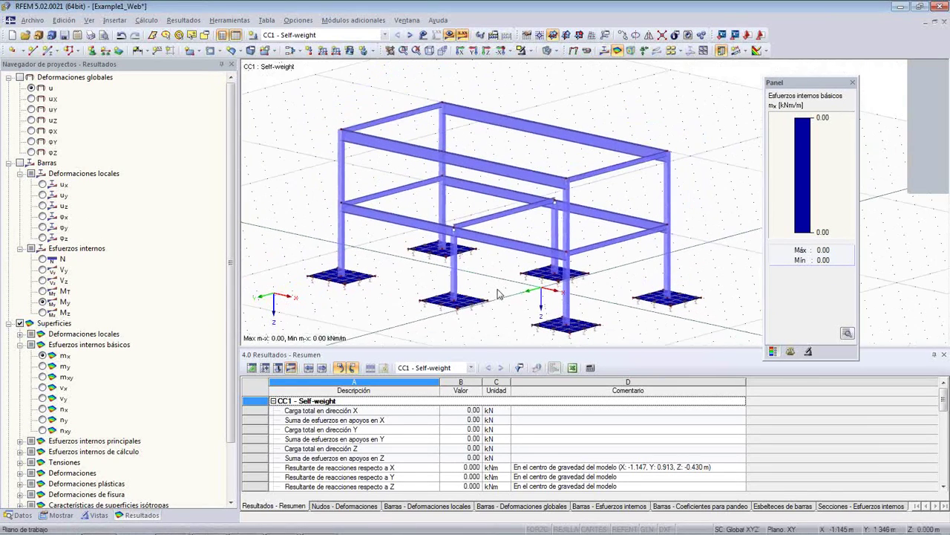
middle_drag(495, 288, 500, 283)
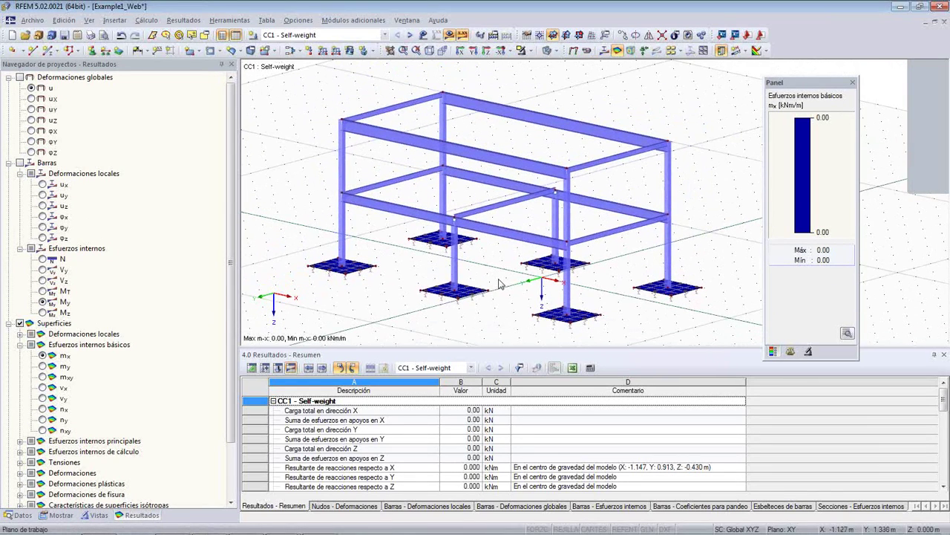
mouse_move(281, 525)
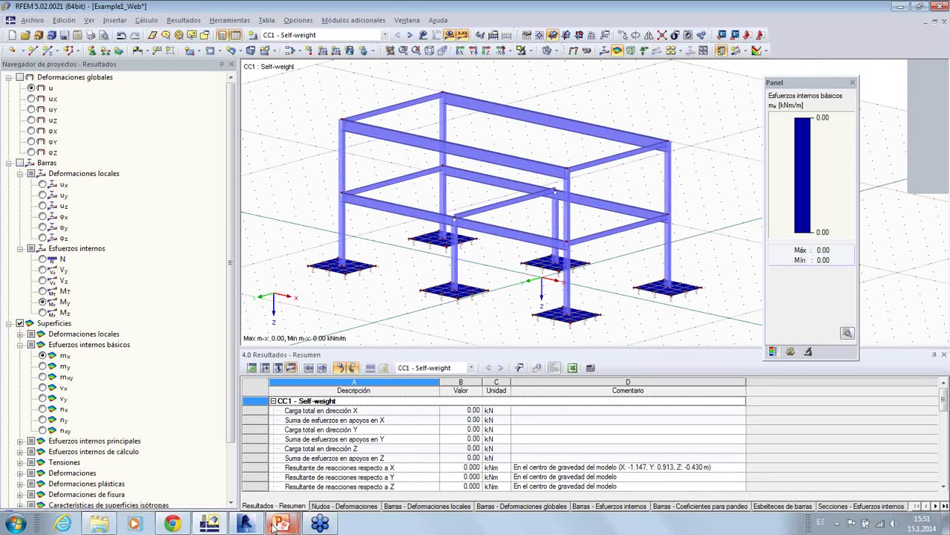
scroll(517, 102, up, 2)
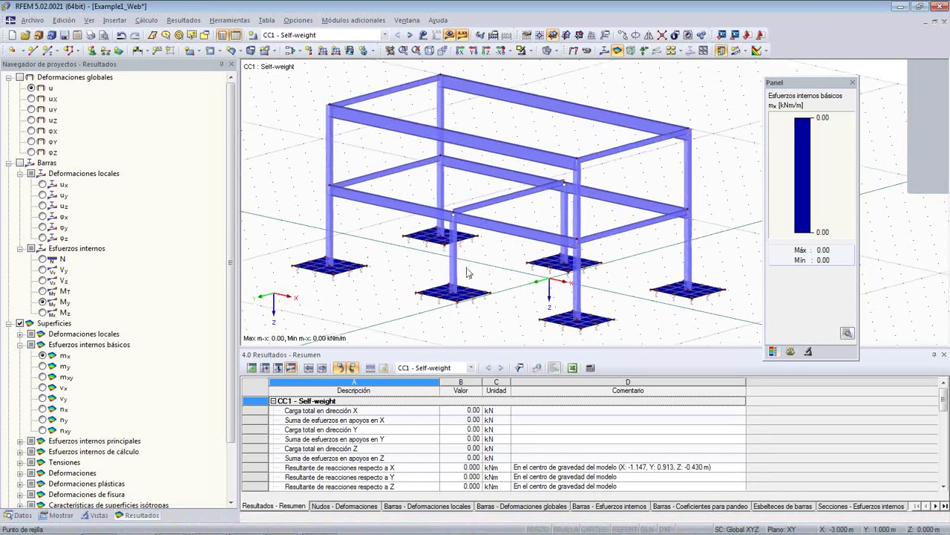
click(574, 51)
middle_drag(527, 97, 507, 110)
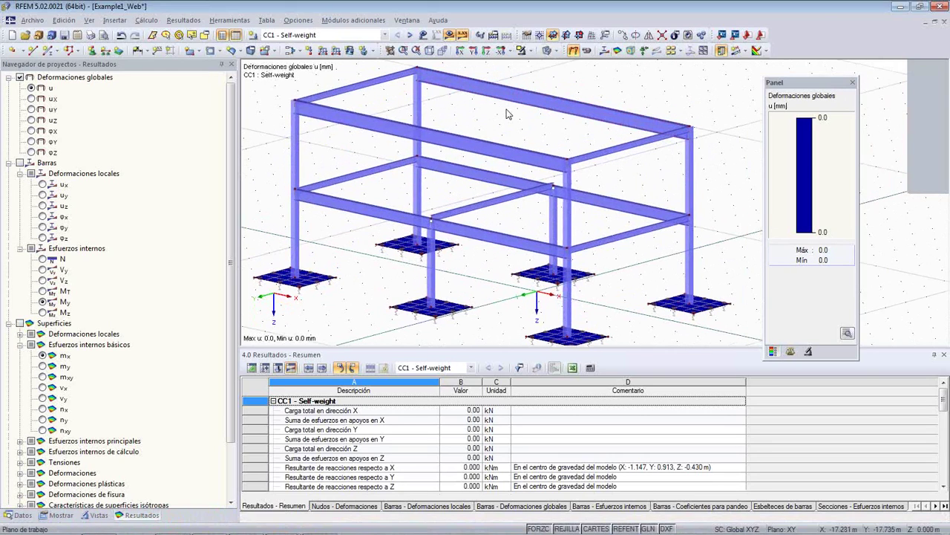
Switch to load case CC2 - Snow and request its results, declining to start the calculation
click(385, 35)
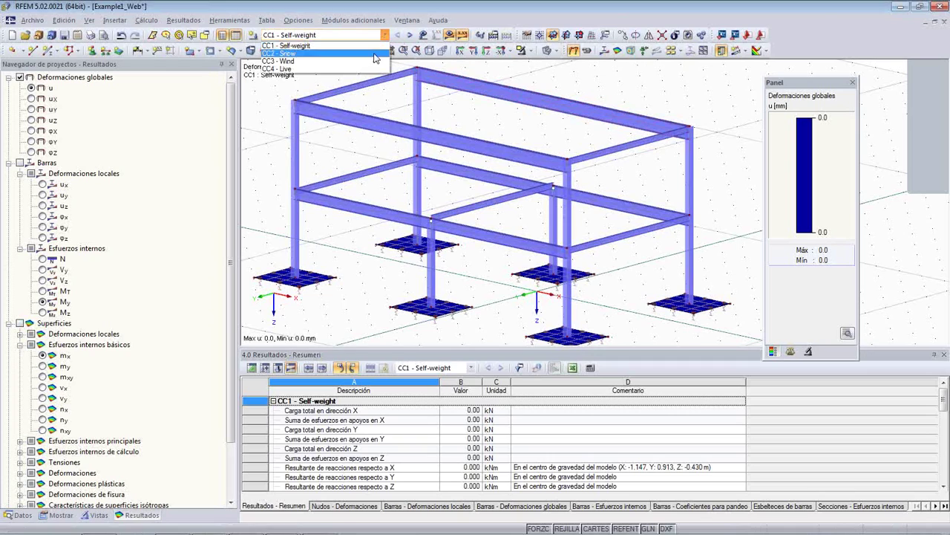
click(375, 55)
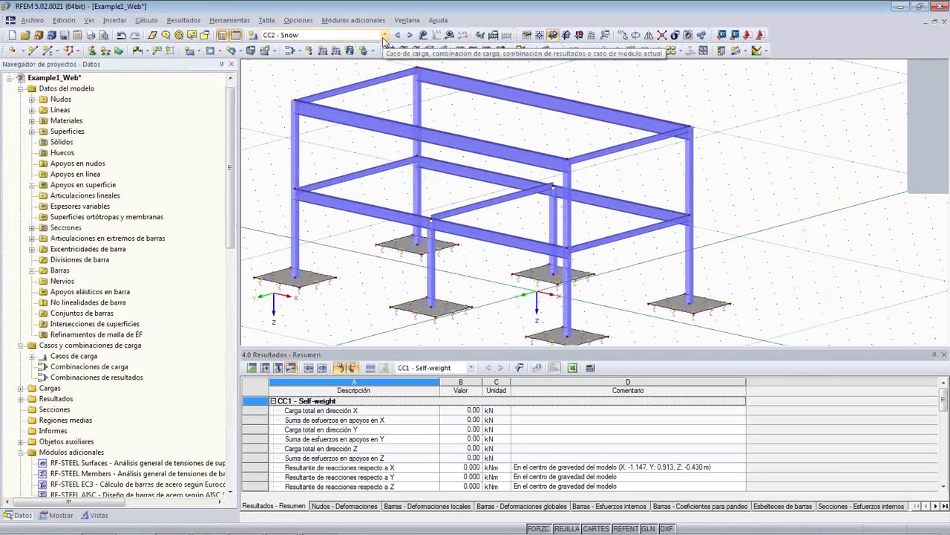
click(449, 36)
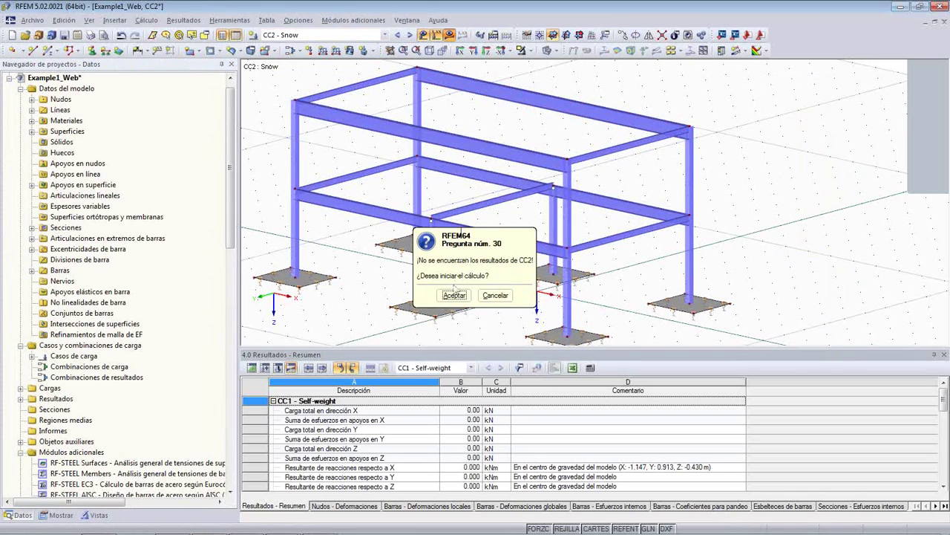
click(491, 295)
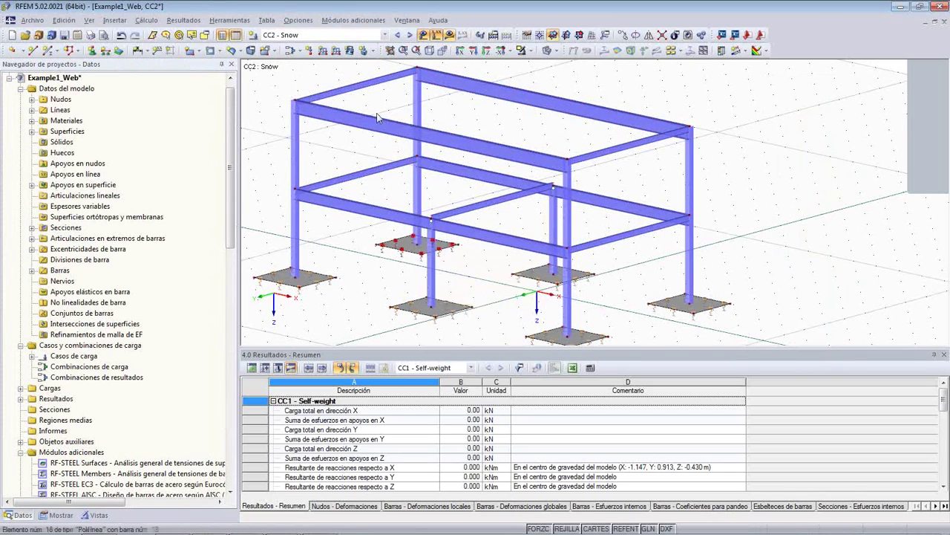
Switch back to load case CC1 - Self-weight and activate its self-weight in the load cases table
click(385, 35)
click(375, 44)
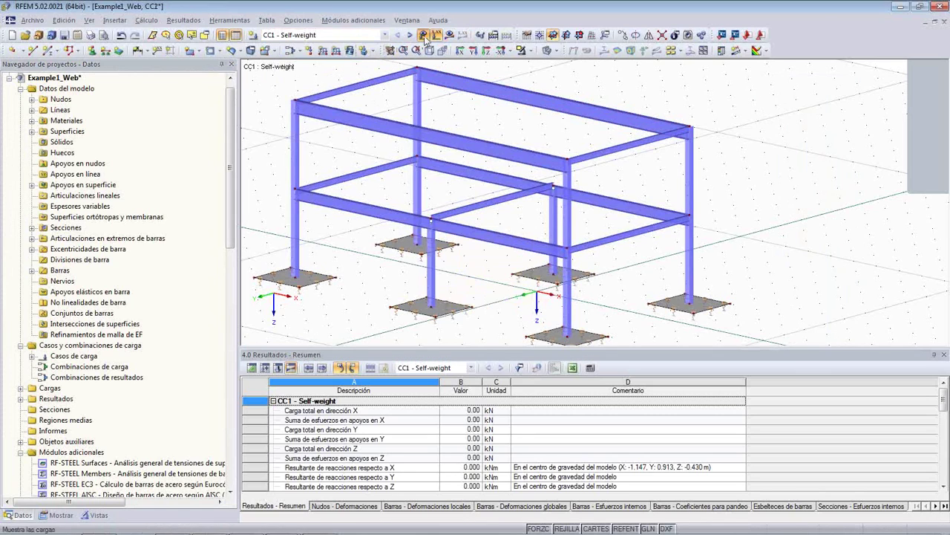
click(278, 368)
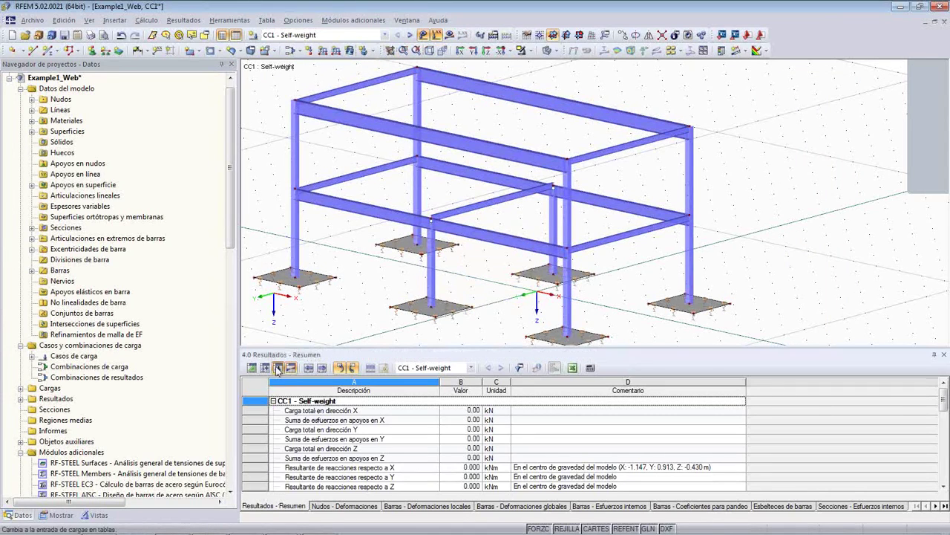
click(271, 368)
click(312, 411)
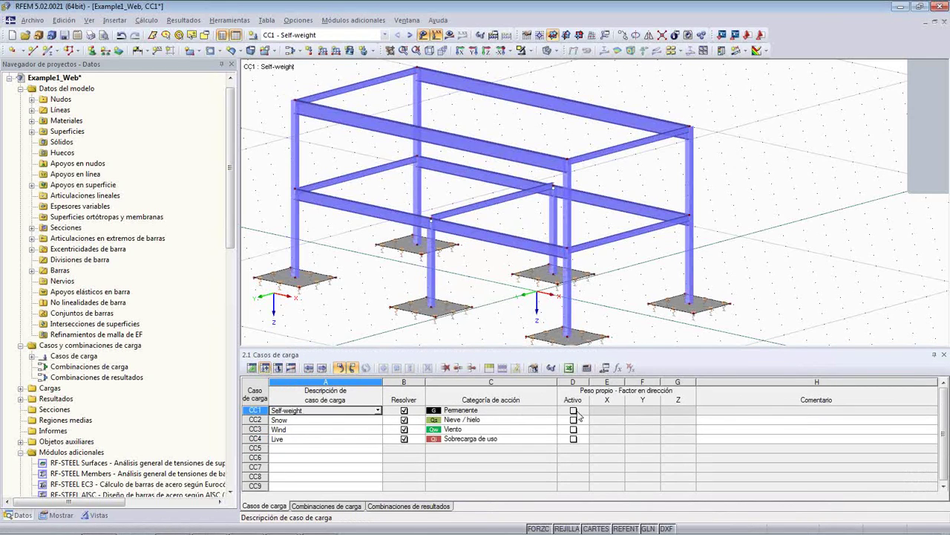
click(574, 410)
click(450, 299)
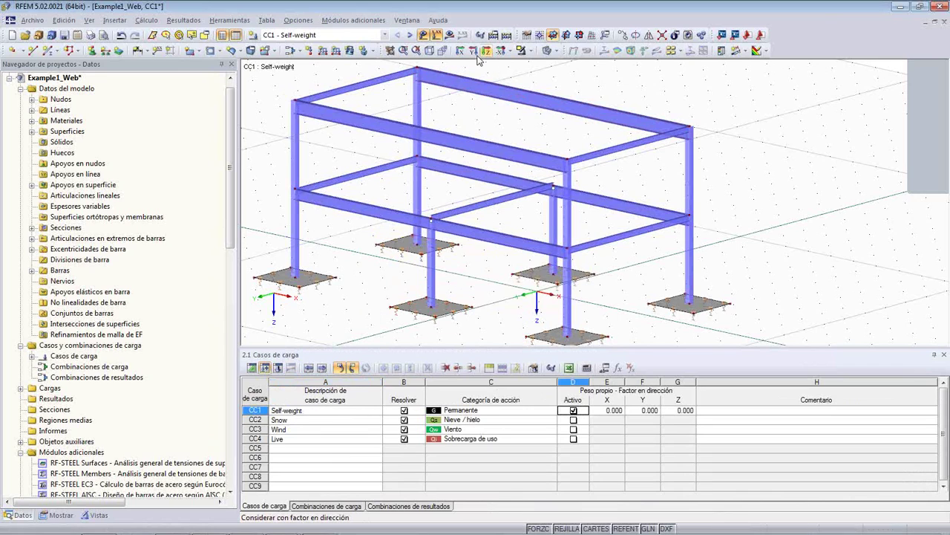
Calculate load case CC1 and display the member M-y internal forces
click(449, 34)
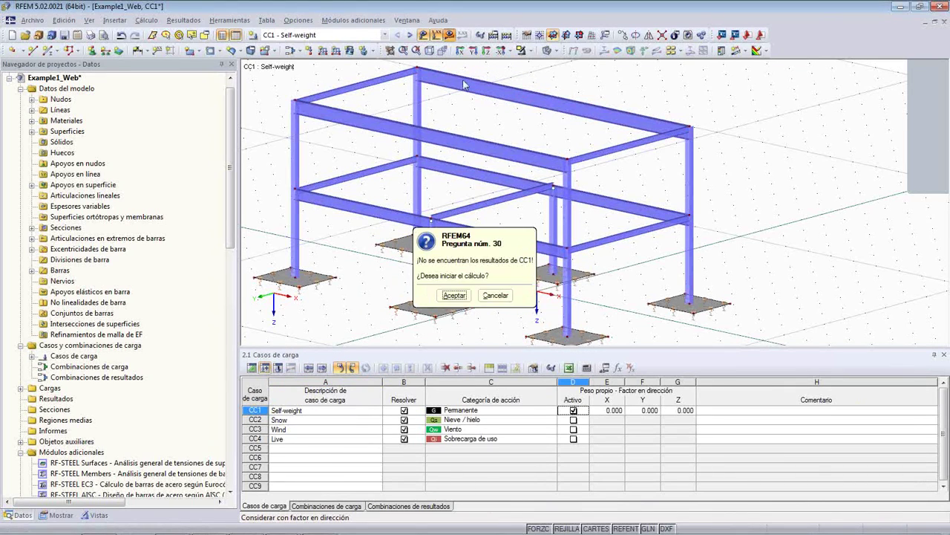
click(467, 297)
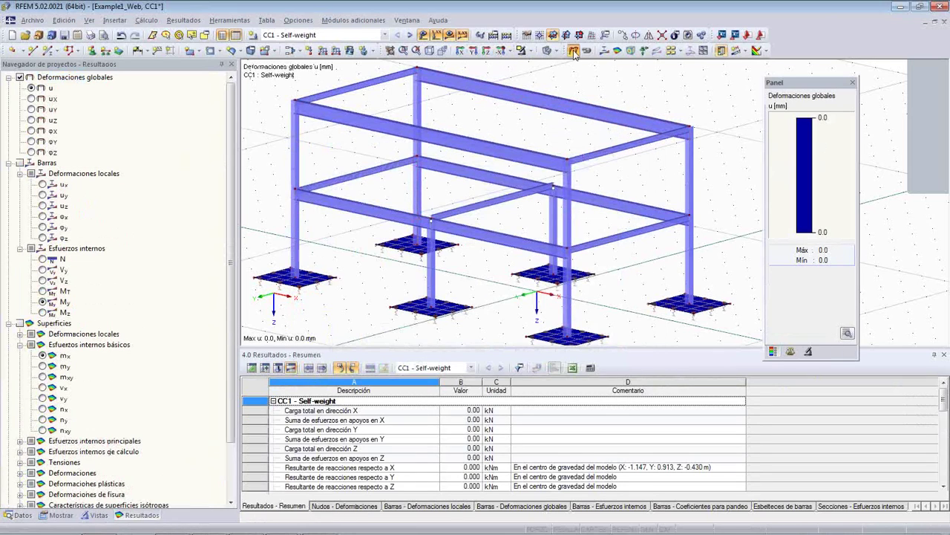
click(604, 50)
middle_drag(574, 95, 599, 113)
scroll(559, 106, down, 2)
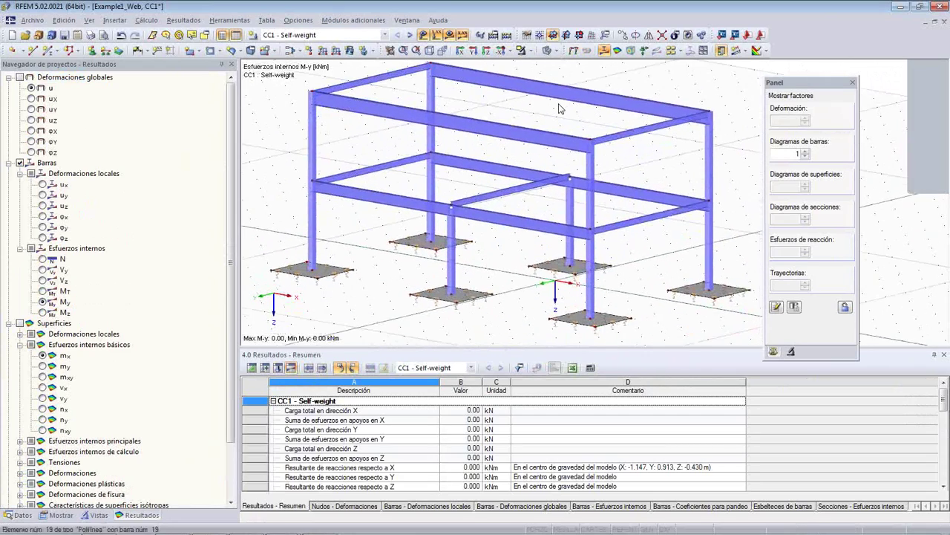
scroll(556, 113, down, 1)
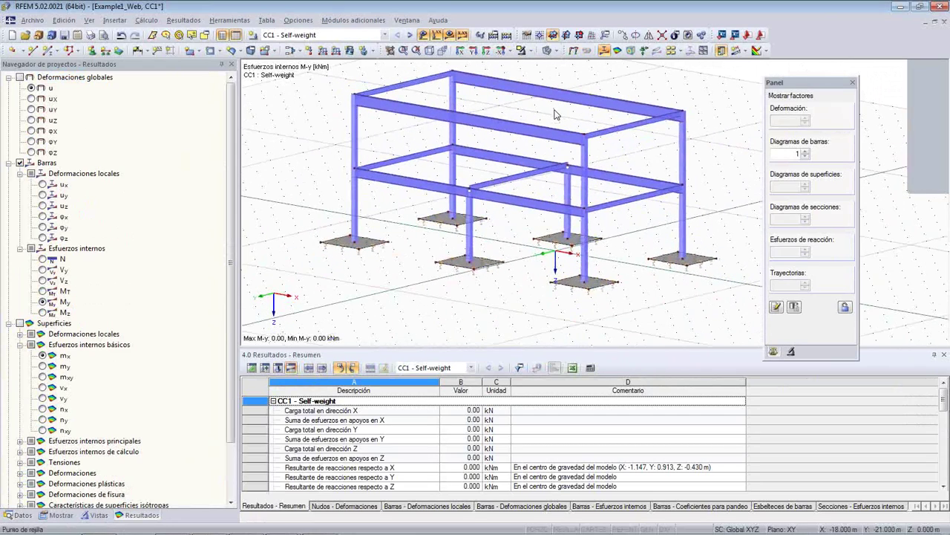
scroll(541, 121, up, 1)
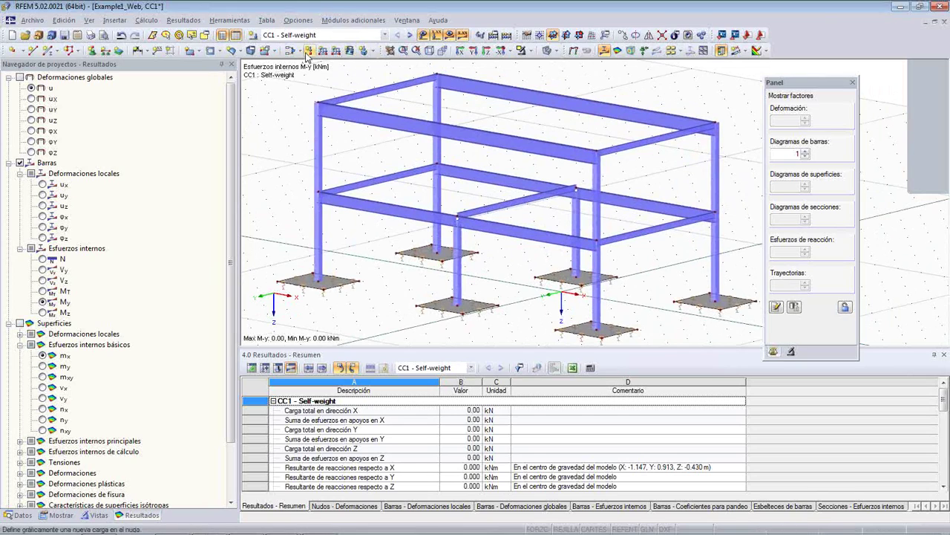
Return to the global deformations u and review the cross-sections and load cases tables
click(574, 50)
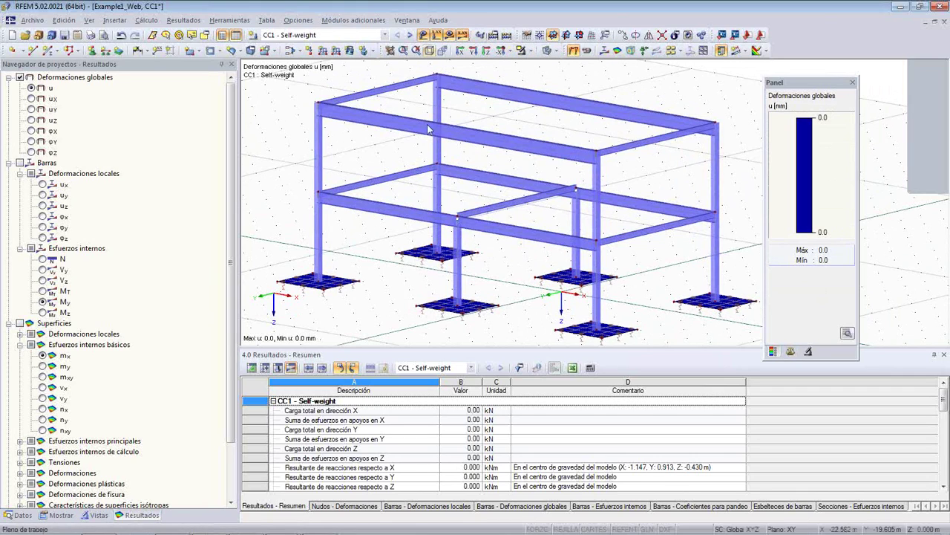
scroll(438, 199, down, 1)
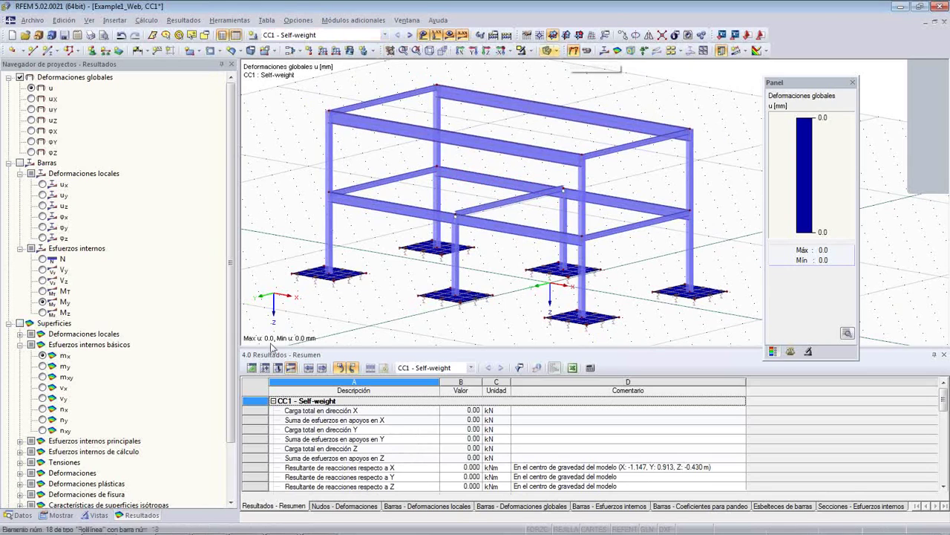
click(253, 368)
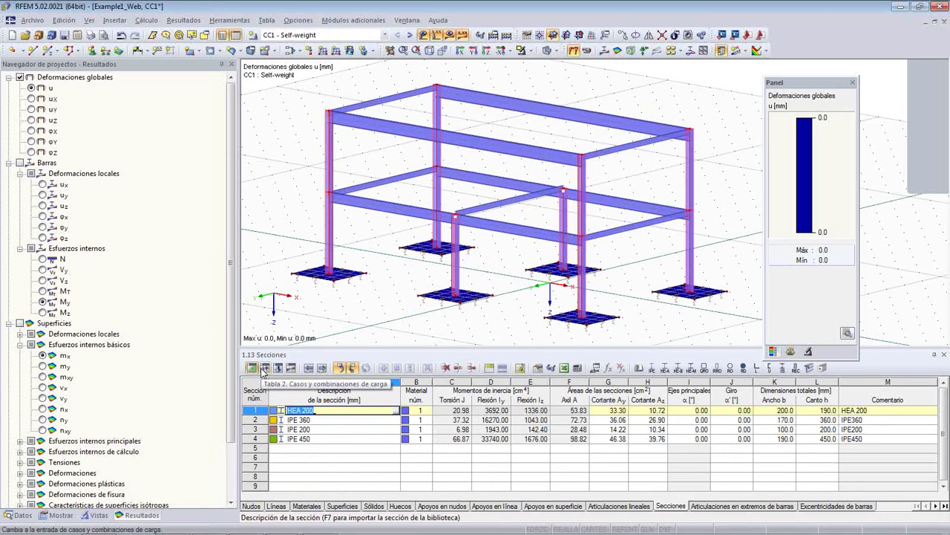
click(263, 369)
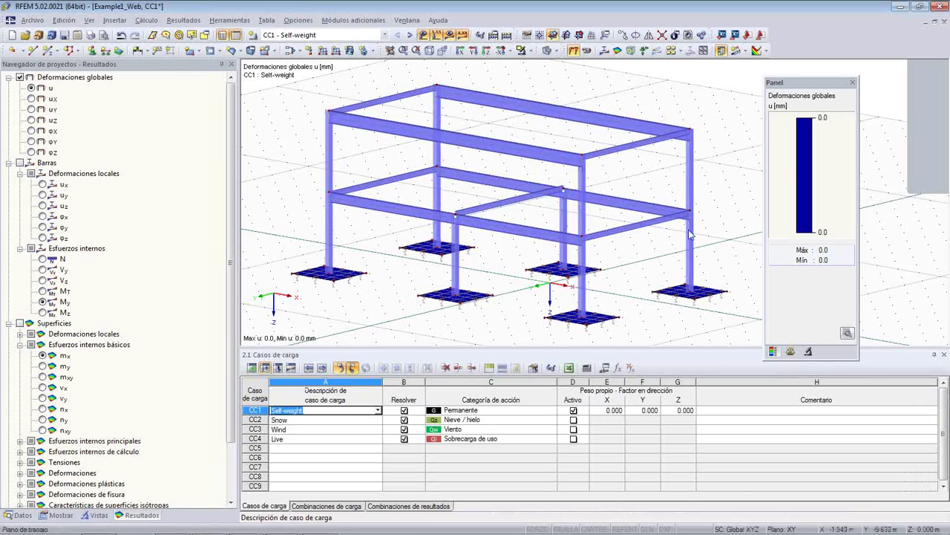
click(934, 22)
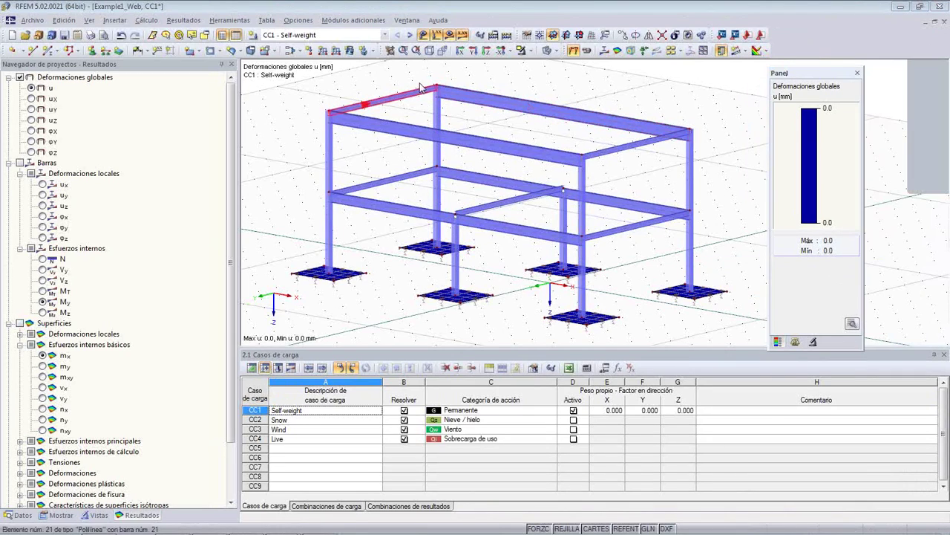
Switch to load case CC2 - Snow, then go back to CC1 with its results displayed
click(407, 34)
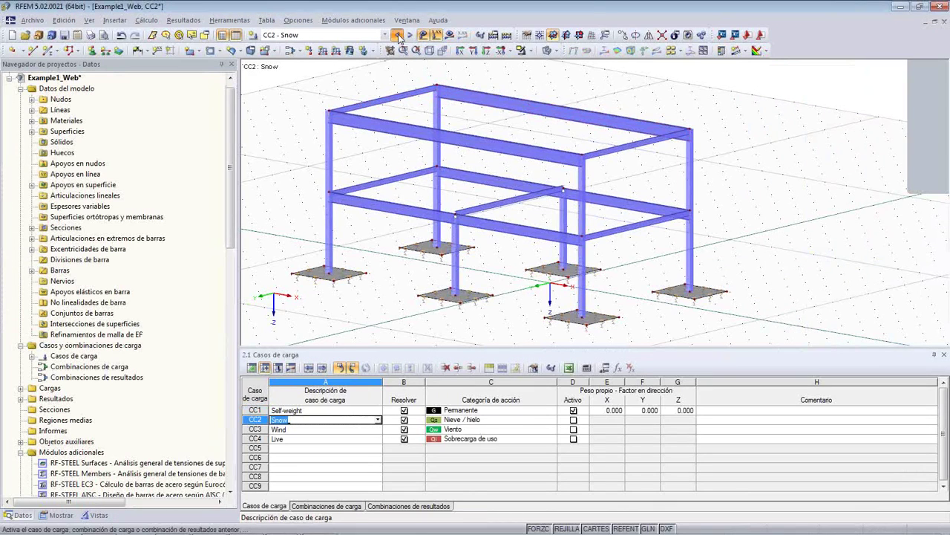
click(450, 36)
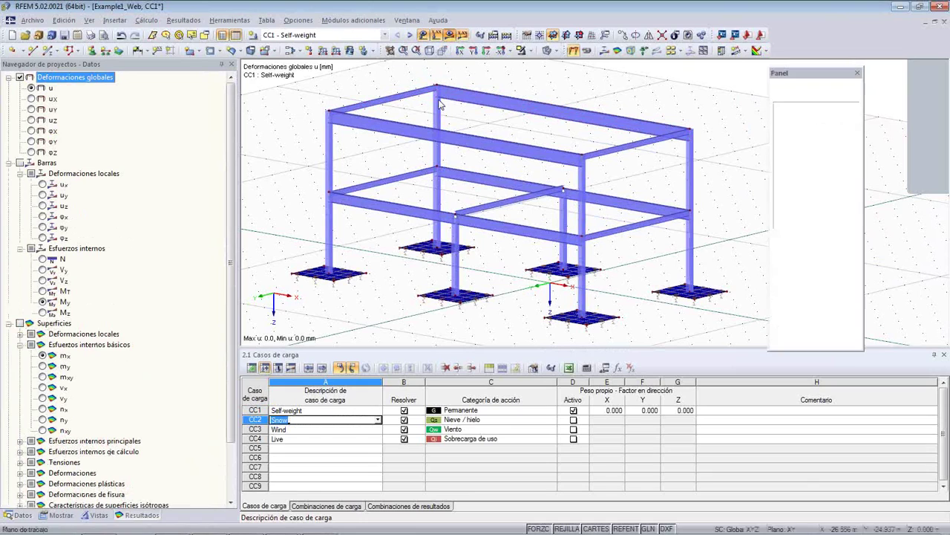
mouse_move(341, 152)
middle_down()
mouse_move(335, 146)
mouse_move(347, 148)
middle_up()
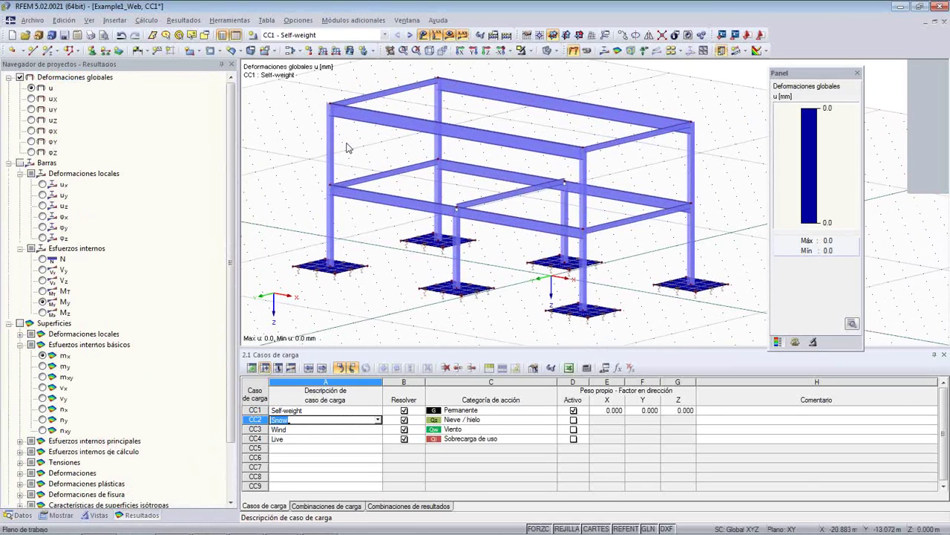
Check the member properties of the upper rear beam and close them without changes
click(350, 411)
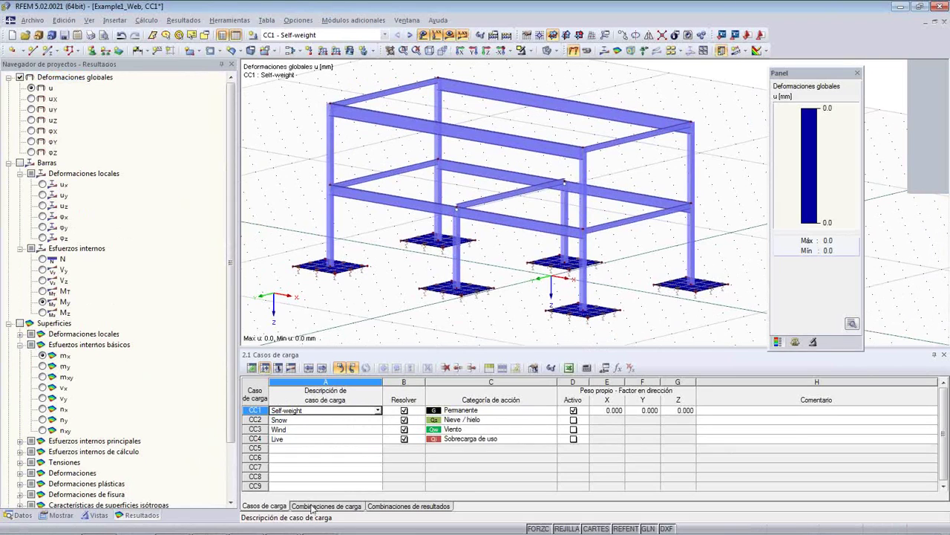
middle_drag(270, 211, 259, 212)
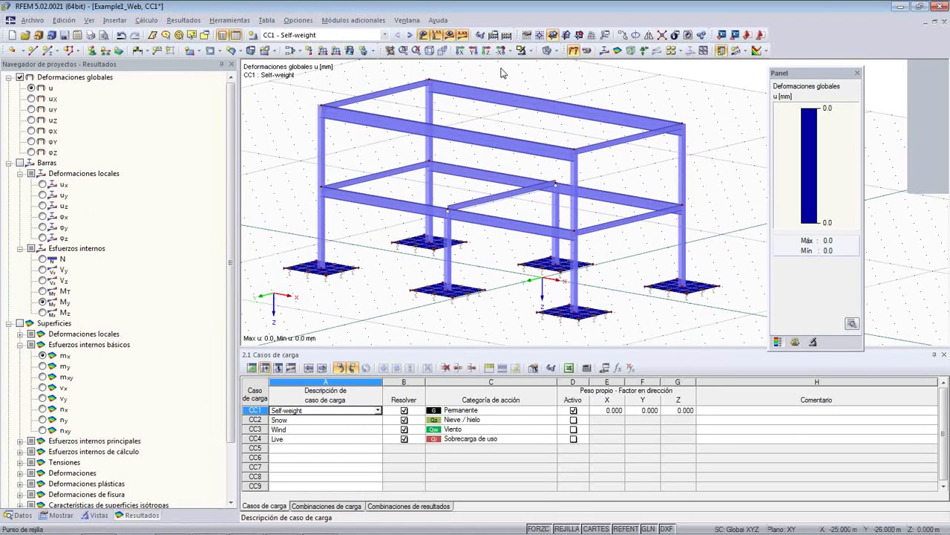
click(559, 52)
click(559, 52)
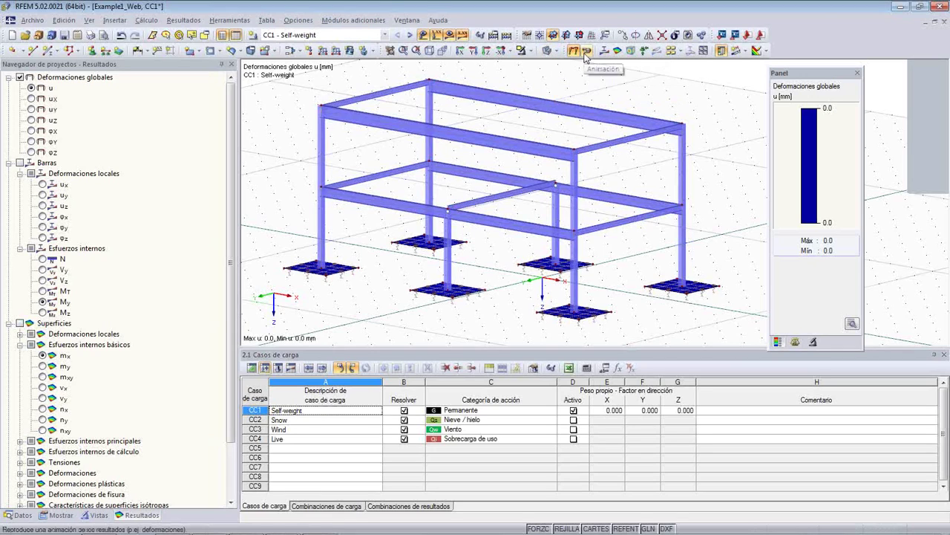
double_click(564, 112)
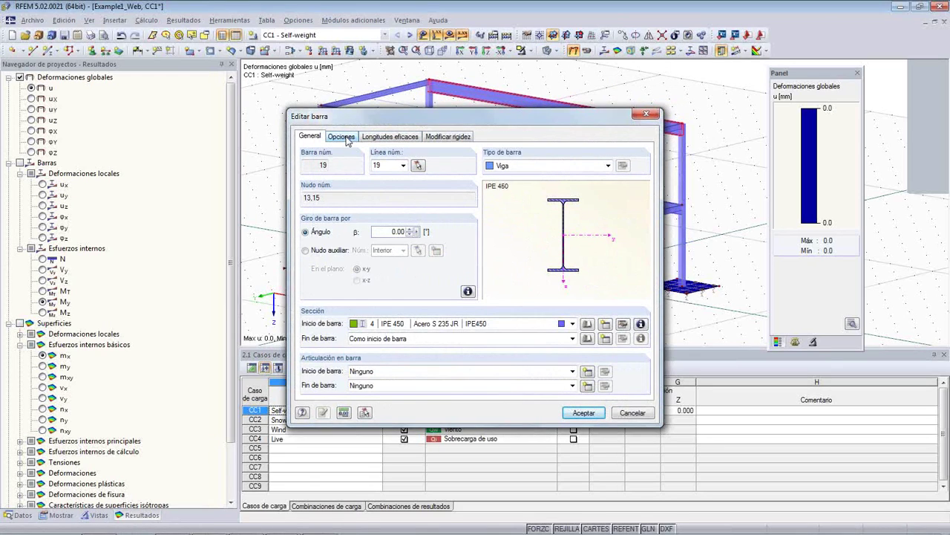
click(634, 414)
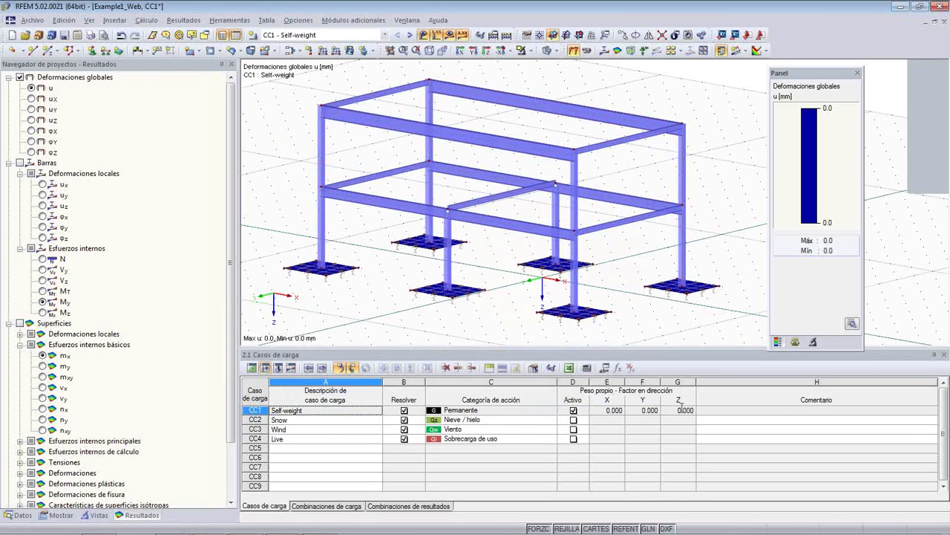
click(251, 36)
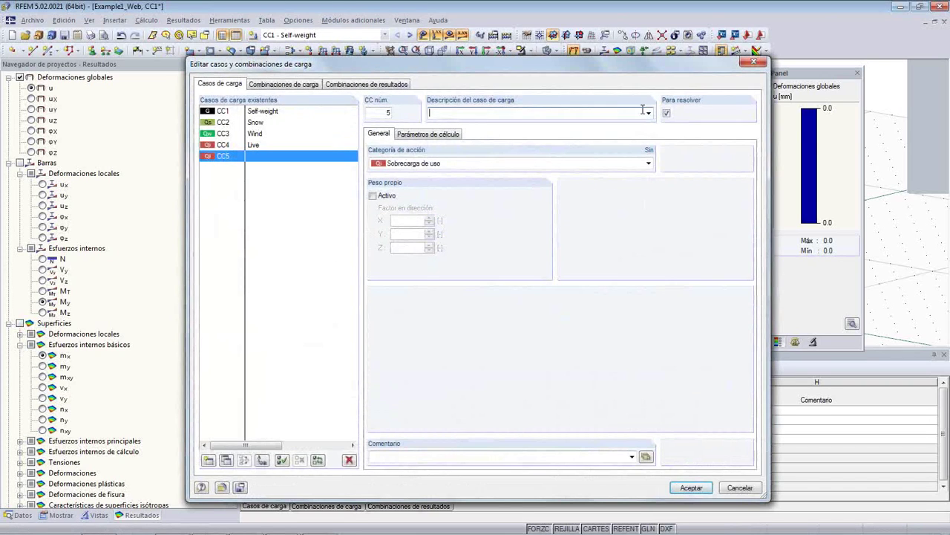
click(649, 113)
click(636, 123)
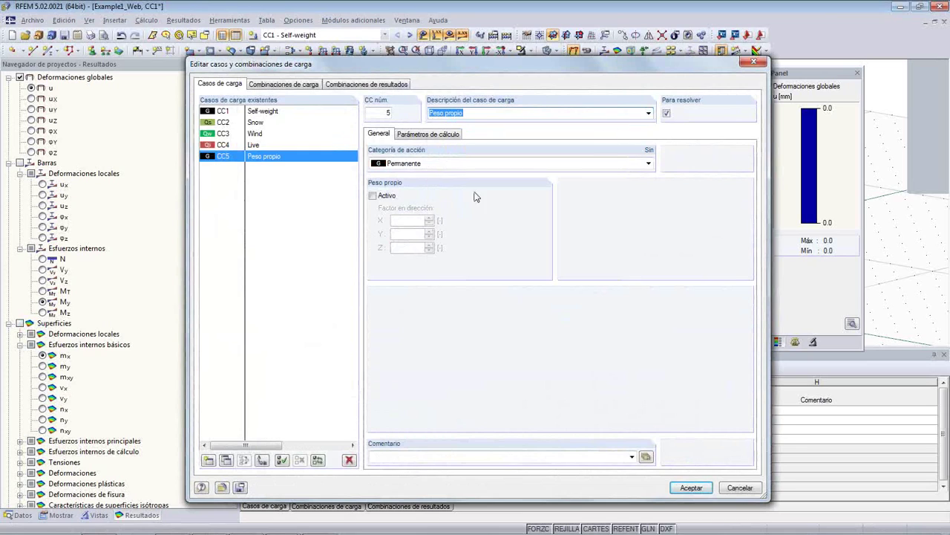
click(373, 196)
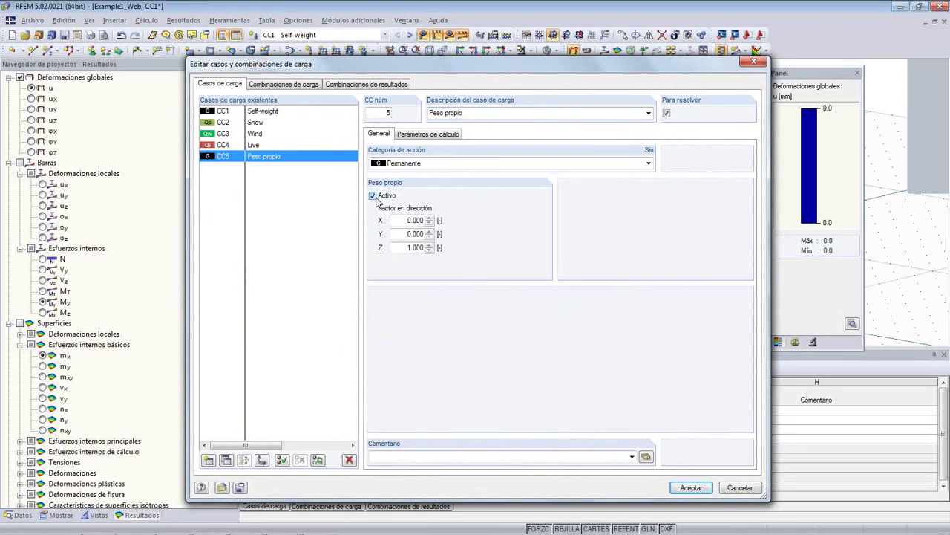
click(373, 196)
click(740, 487)
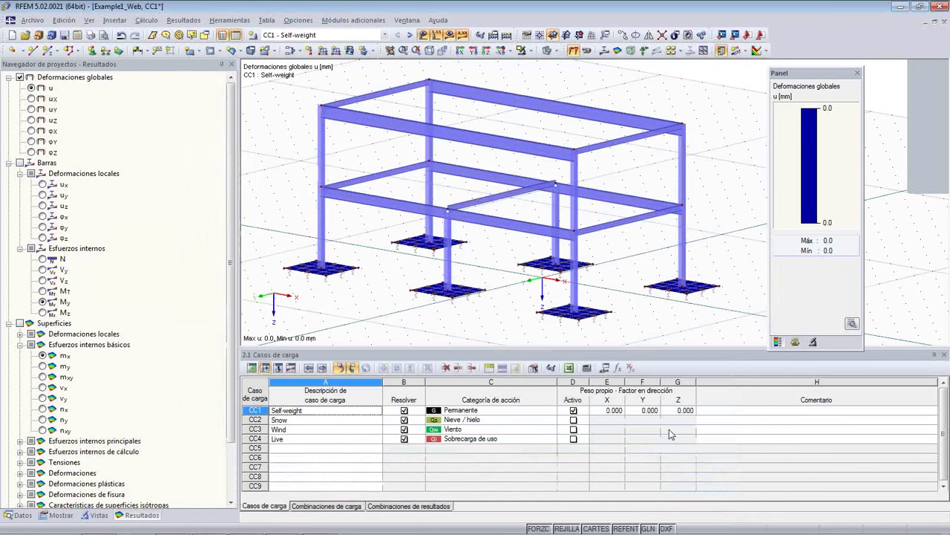
Set CC1's self-weight factor in Z to 1.000 and accept deleting the results of the modified load cases
click(677, 410)
click(690, 408)
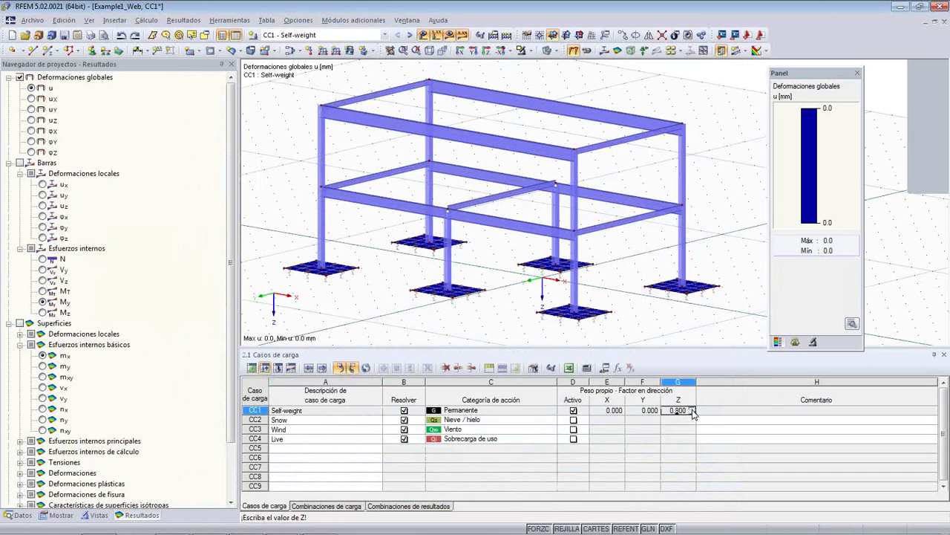
click(692, 408)
click(708, 326)
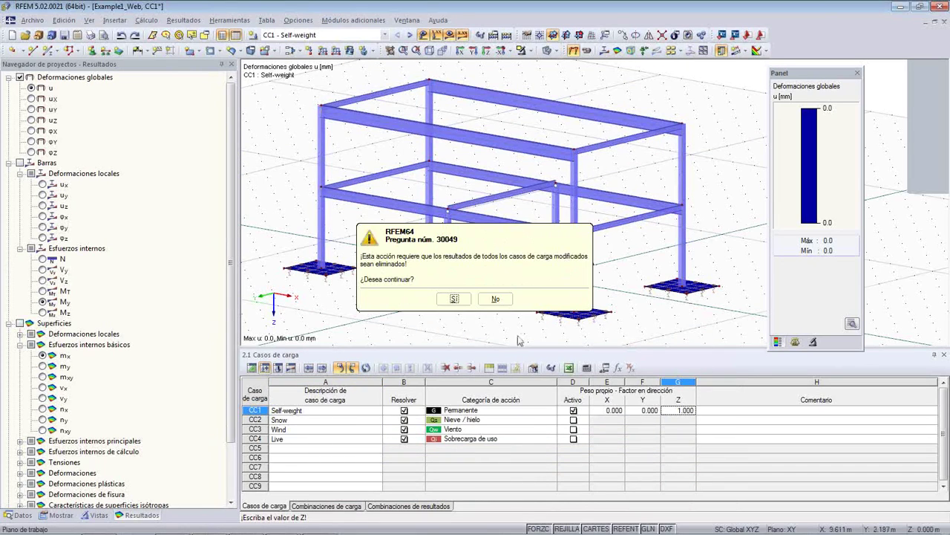
click(455, 299)
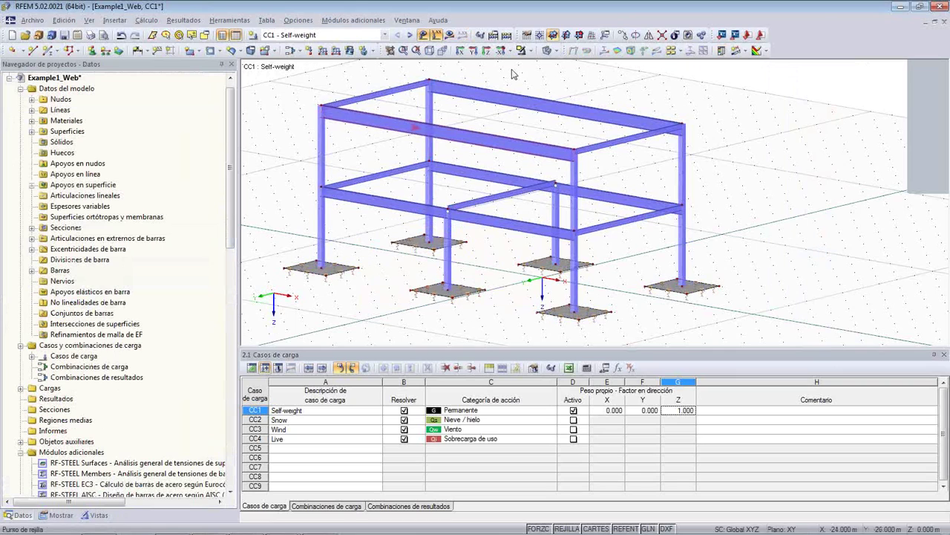
Calculate load case CC1 and view the global deformations from a lower viewing angle
click(450, 35)
click(454, 297)
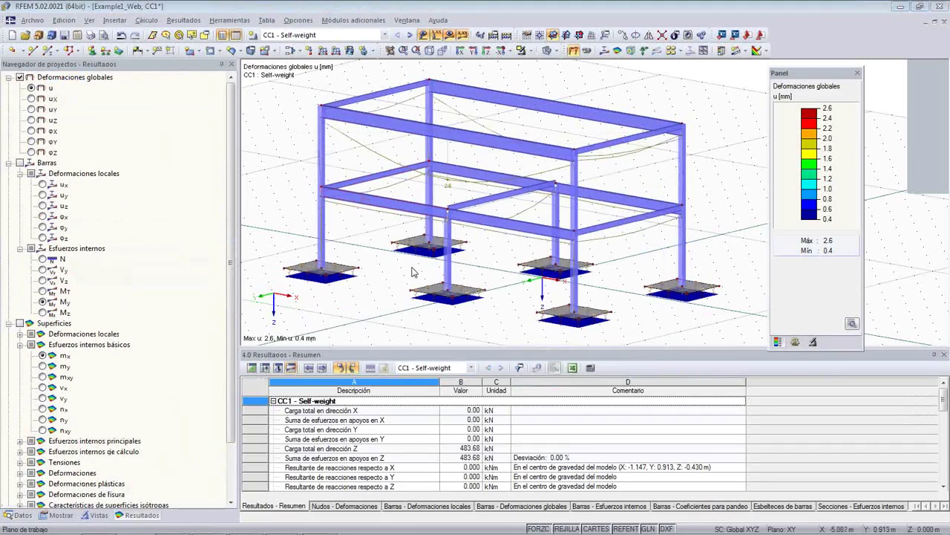
ctrl+middle_drag(413, 291, 402, 252)
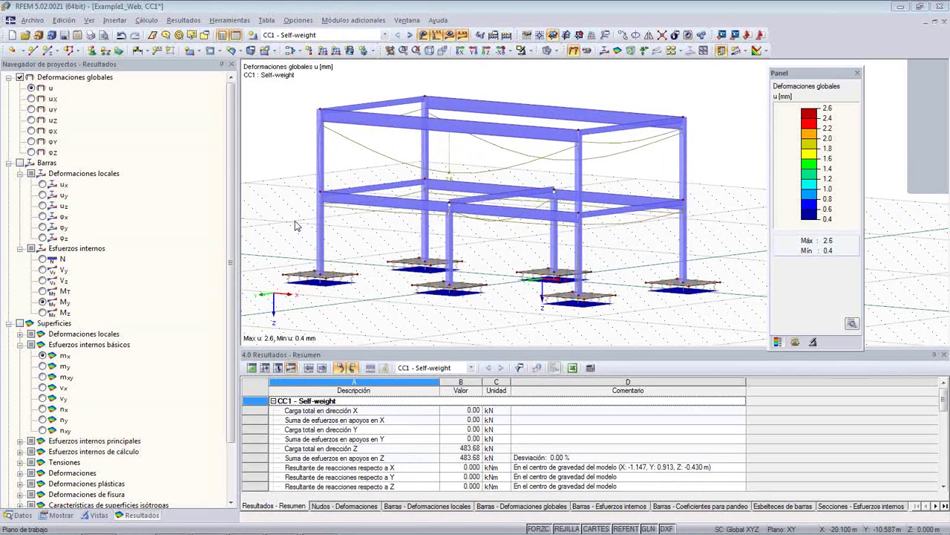
Display the surface mx internal forces for CC1 and examine them up close on the foundations
click(617, 50)
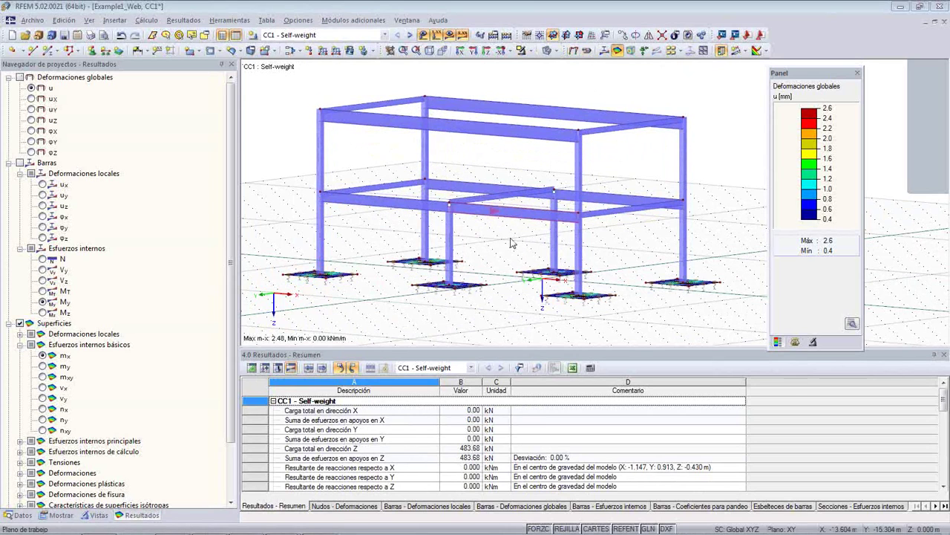
ctrl+middle_drag(507, 248, 498, 297)
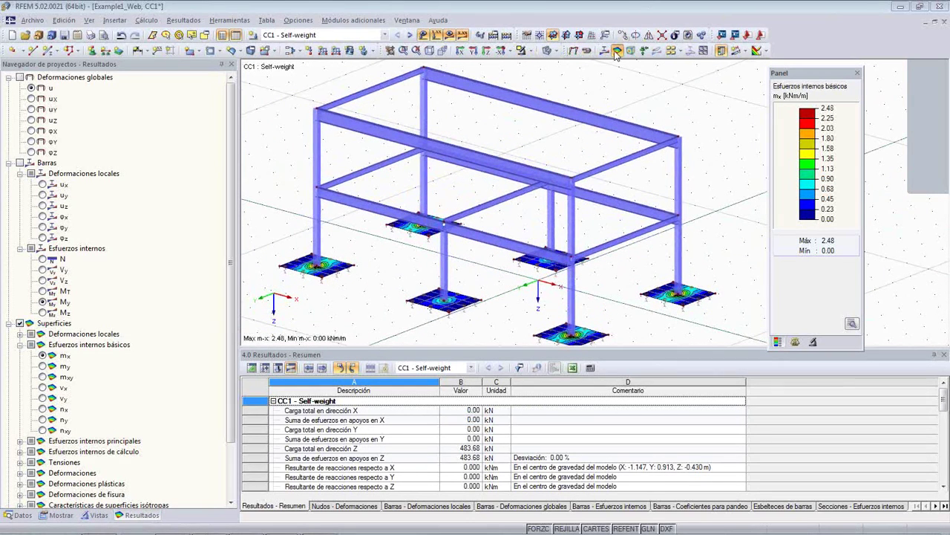
scroll(446, 310, up, 3)
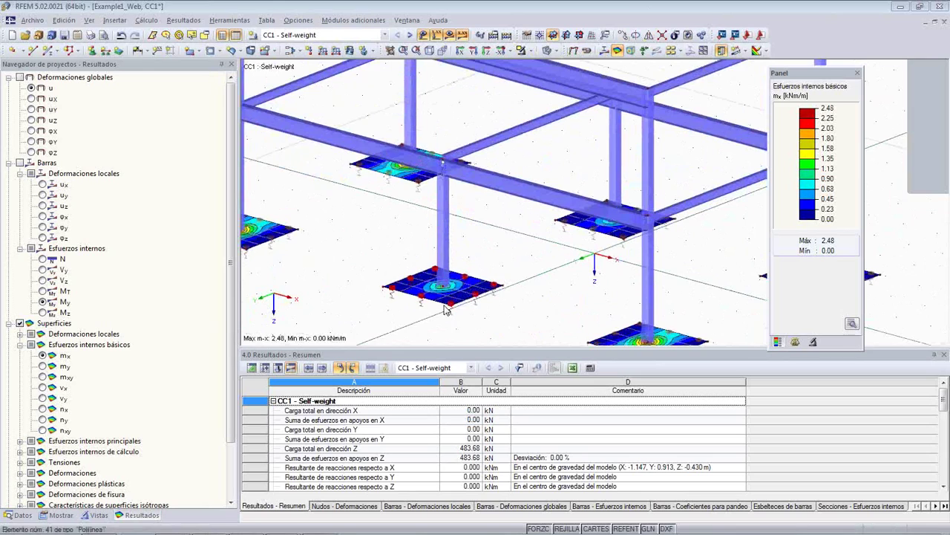
scroll(446, 308, up, 2)
middle_drag(552, 283, 489, 169)
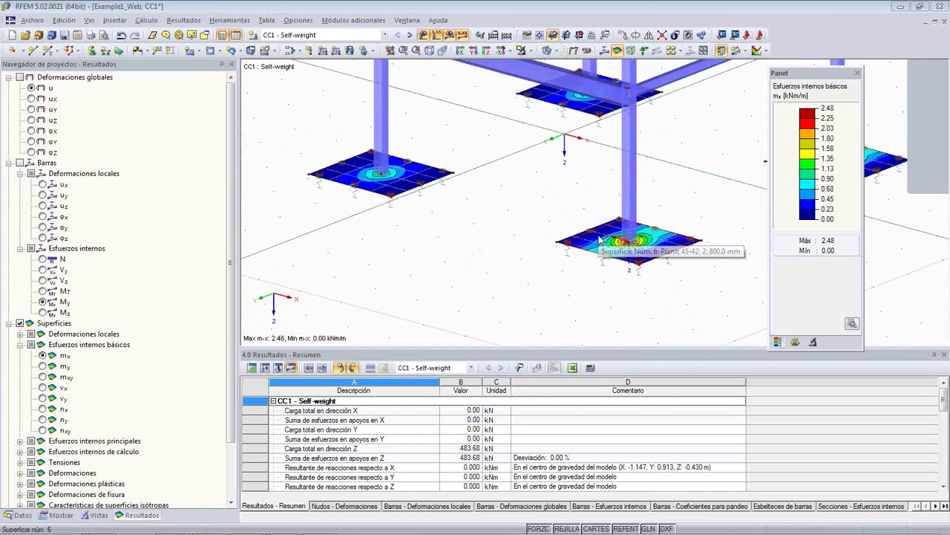
Examine the mx contours on the foundations in wireframe display, then restore the solid rendering and inspect the beam-column joint
click(548, 51)
middle_drag(548, 178, 523, 277)
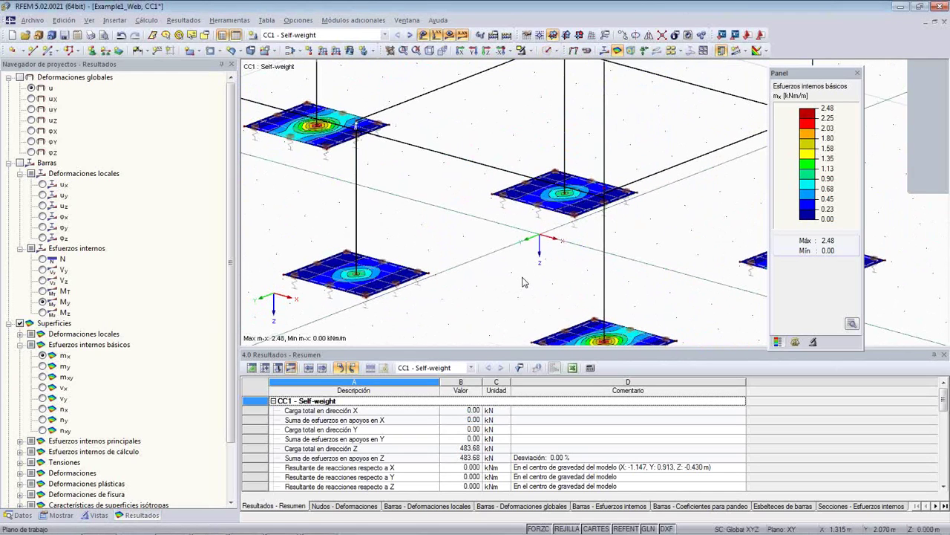
scroll(526, 276, down, 2)
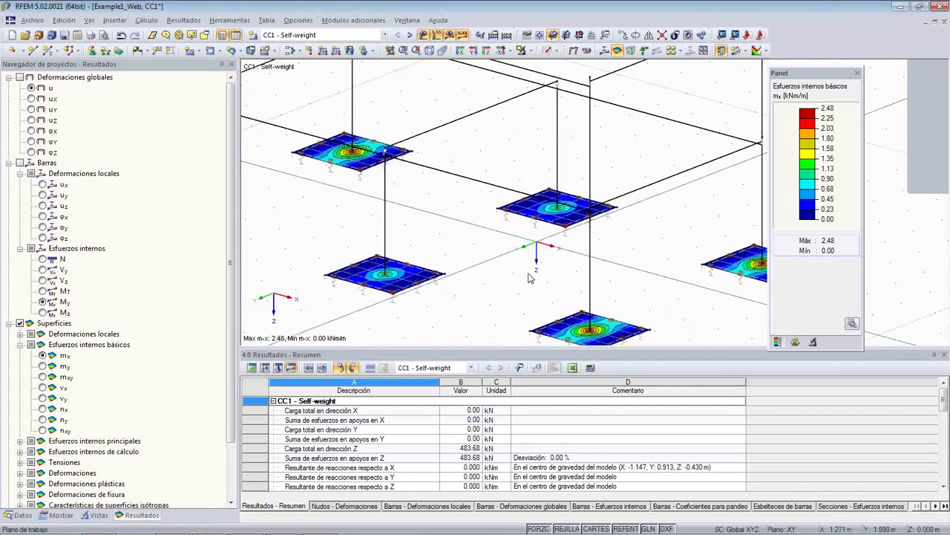
middle_drag(554, 178, 625, 231)
scroll(484, 206, up, 4)
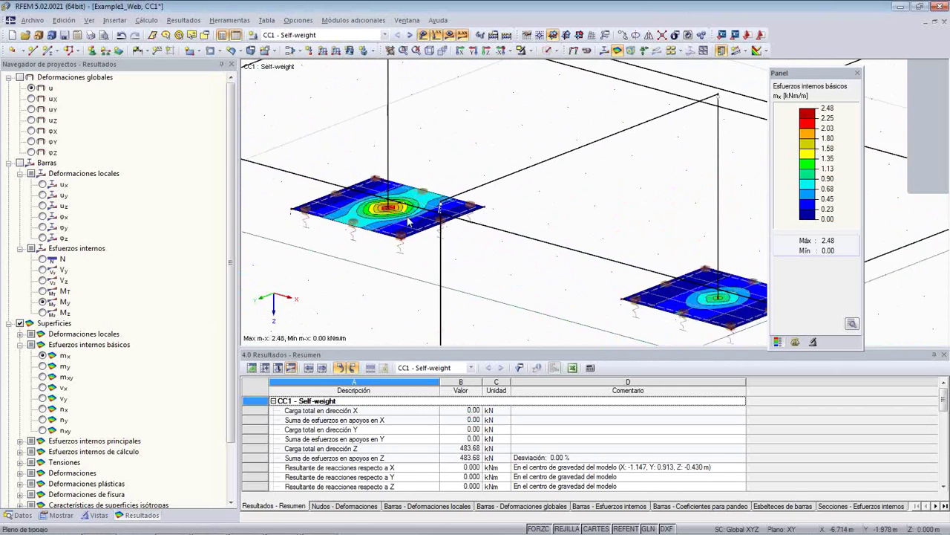
middle_drag(523, 262, 564, 243)
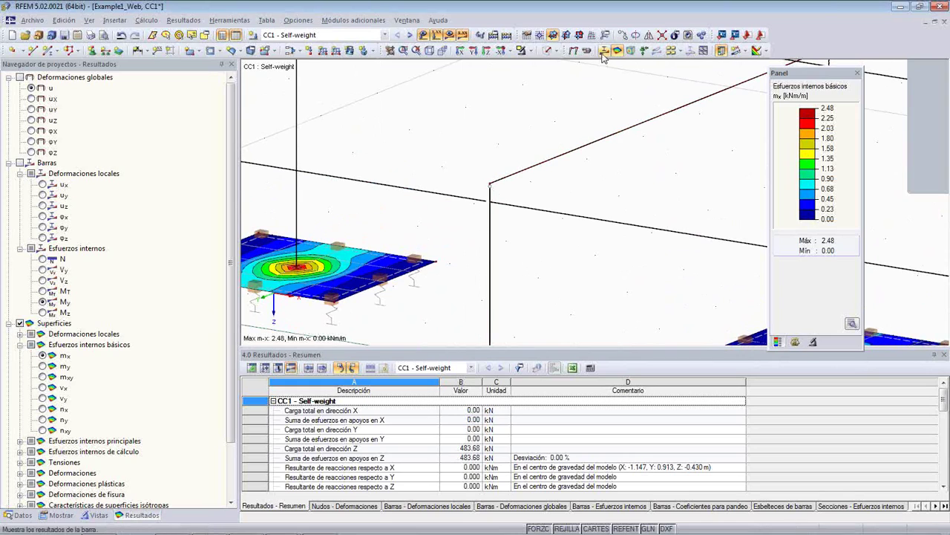
click(547, 51)
scroll(486, 176, up, 2)
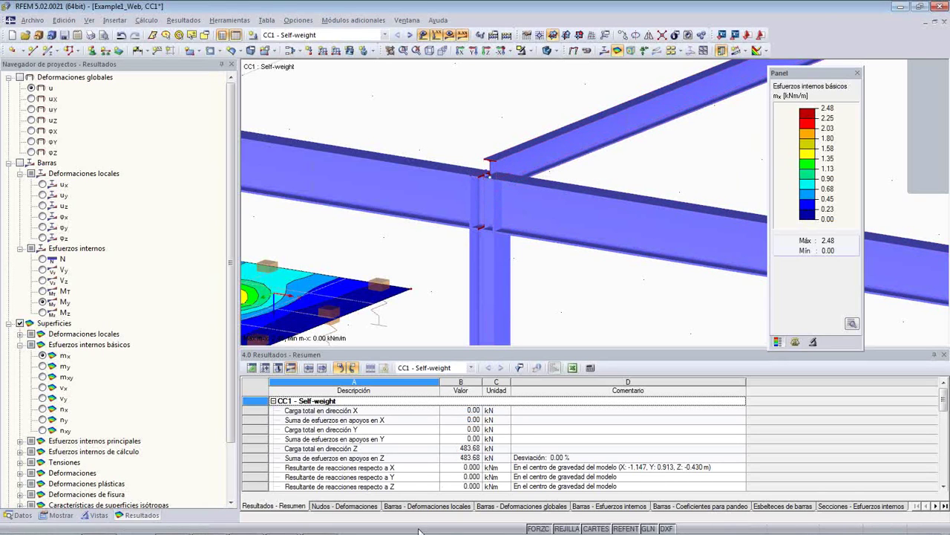
Switch to Autodesk Revit Structure with the Example1_Web model in the 3D no loads view
key(alt+Tab)
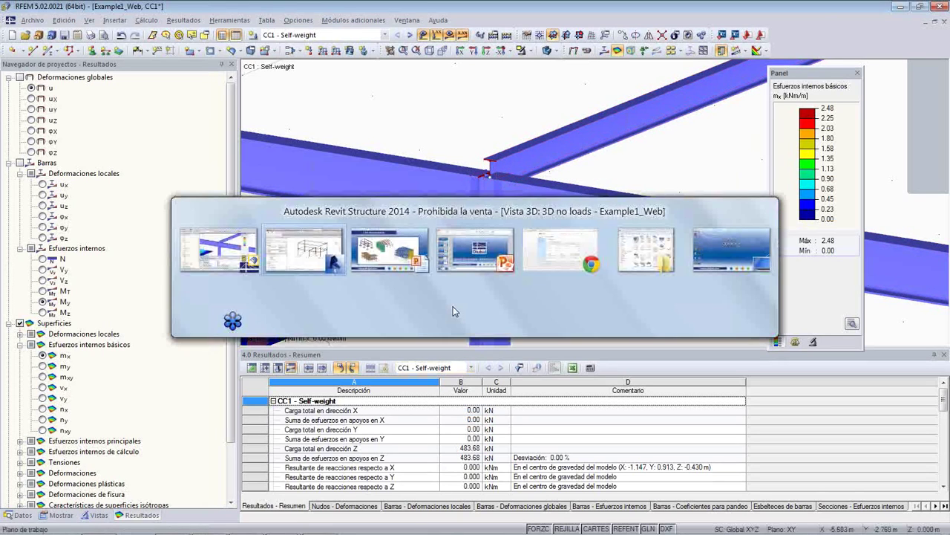
key(alt+Tab)
key(alt+Tab)
key(alt+Tab)
key(alt+Tab)
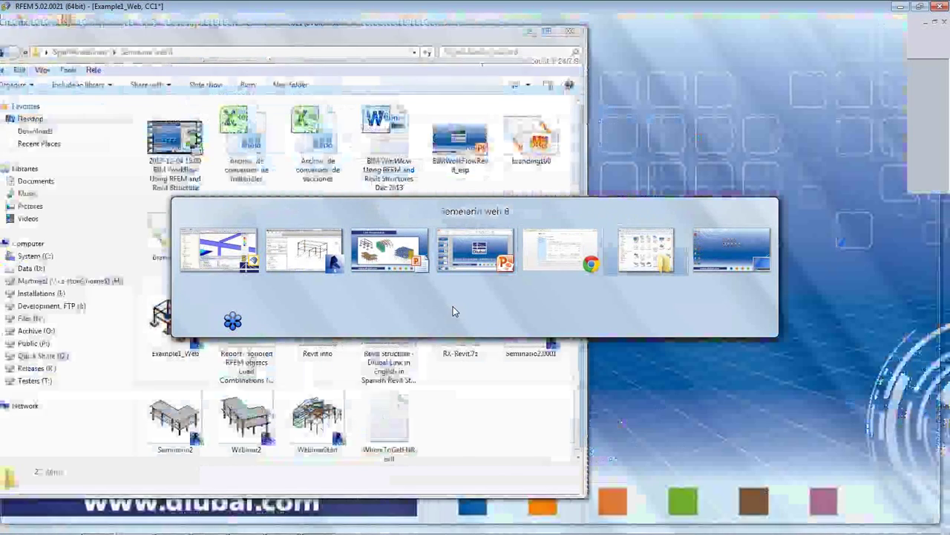
key(alt+Tab)
key(alt+Tab)
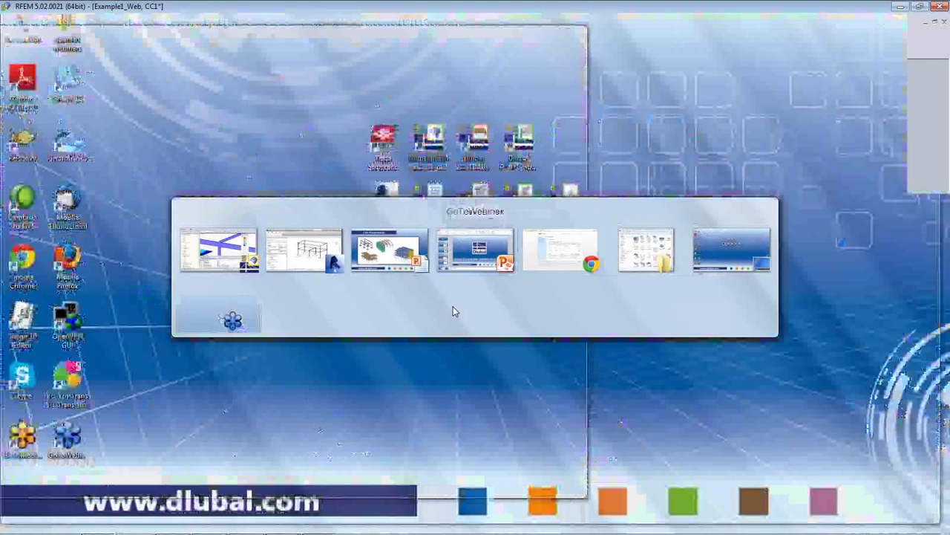
key(alt+Tab)
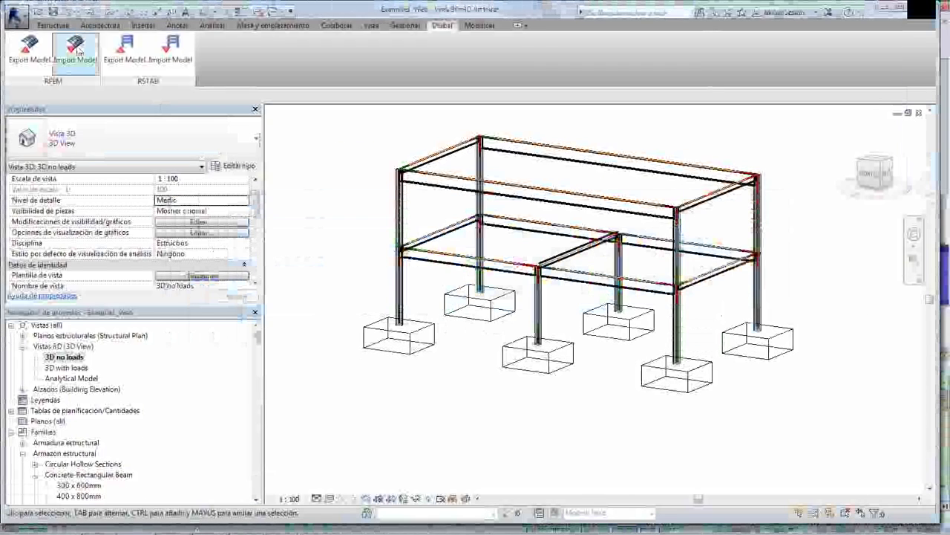
Export the model to RFEM, updating the existing structure and including self-weight in the Self-weight load case
click(30, 49)
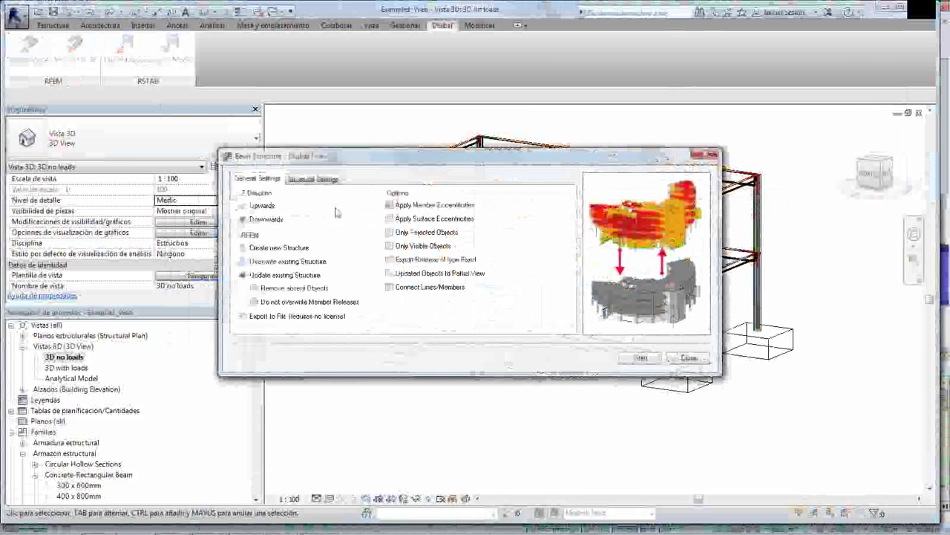
click(313, 178)
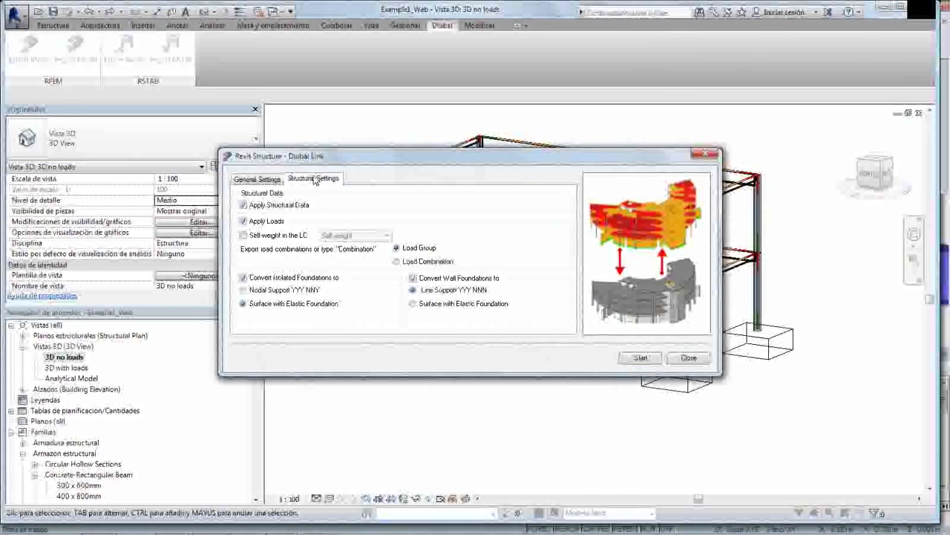
click(243, 236)
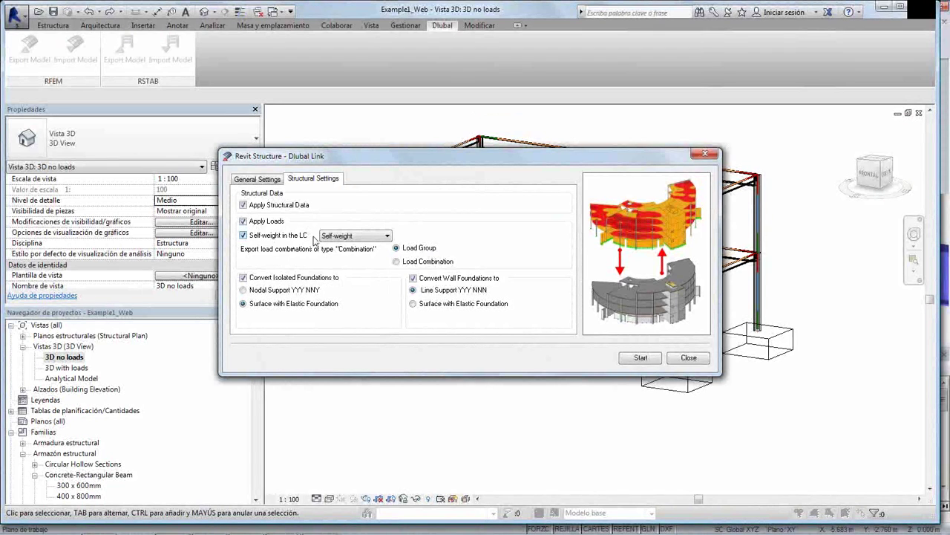
click(267, 180)
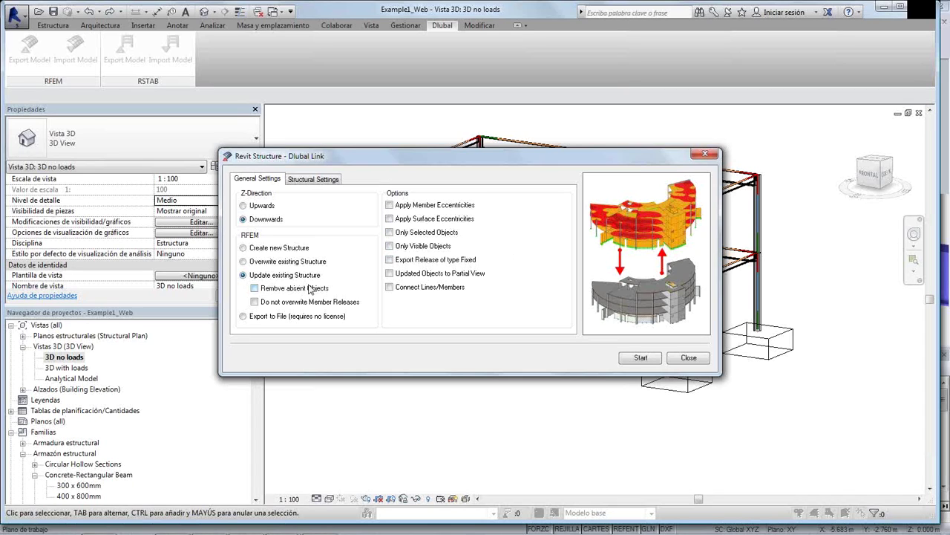
click(639, 358)
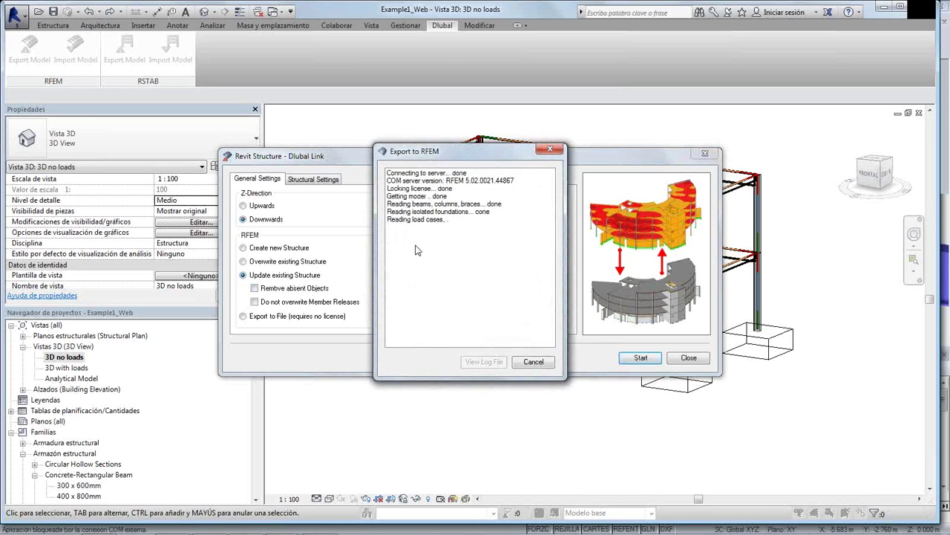
click(517, 362)
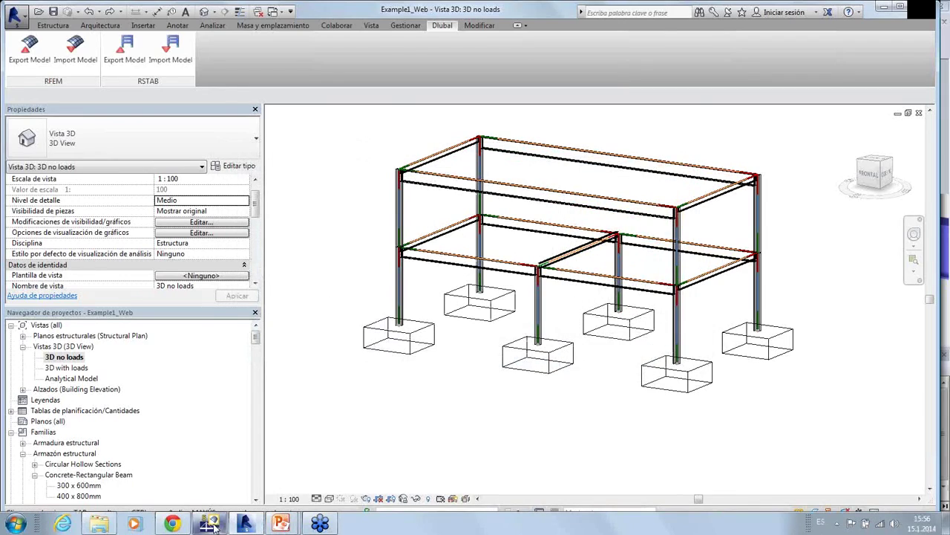
Switch to RFEM and inspect the updated frame, the intermediate beam's connections and the foundation surfaces
click(210, 523)
scroll(565, 236, up, 2)
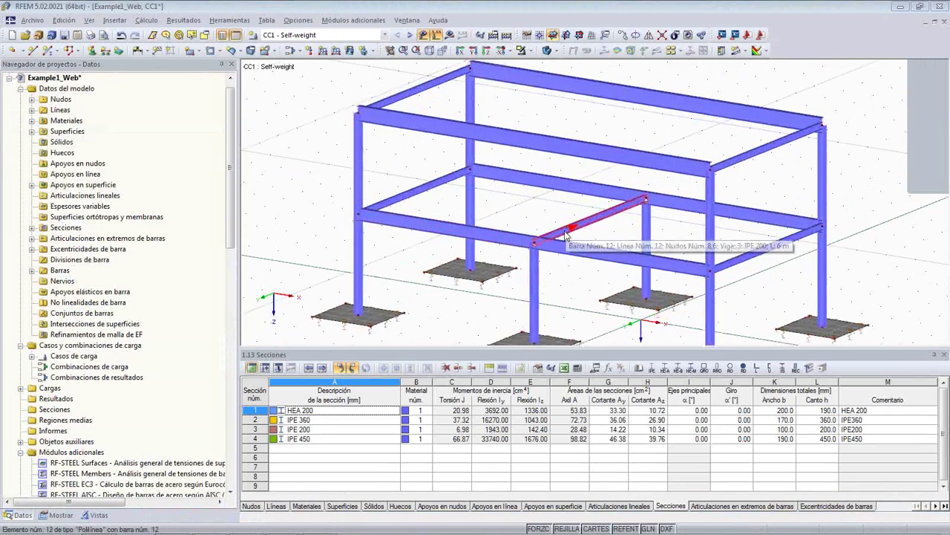
scroll(542, 222, down, 1)
scroll(511, 204, down, 1)
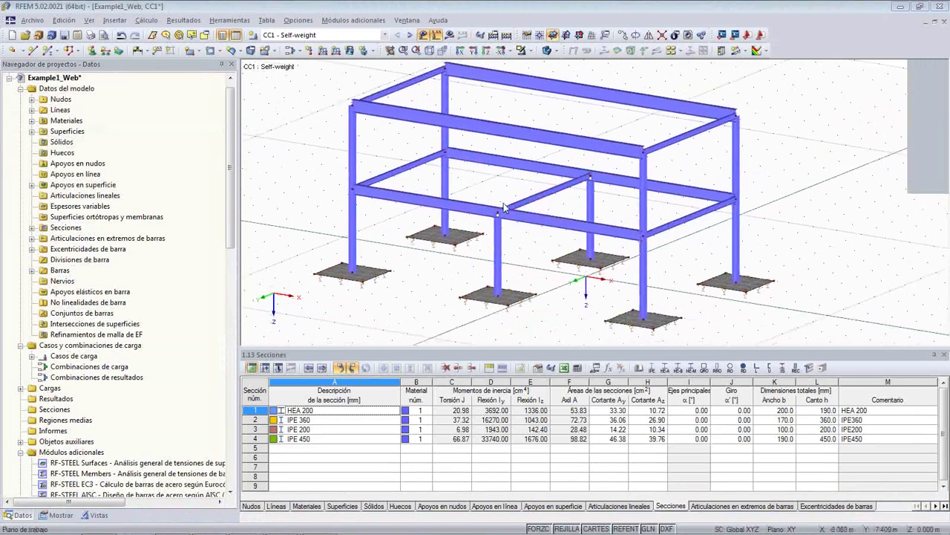
scroll(504, 208, up, 4)
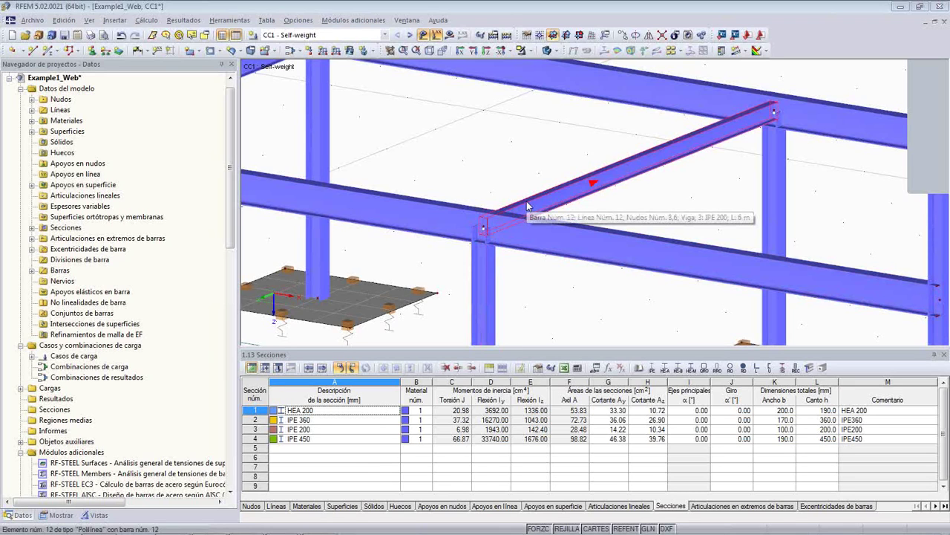
scroll(527, 206, down, 5)
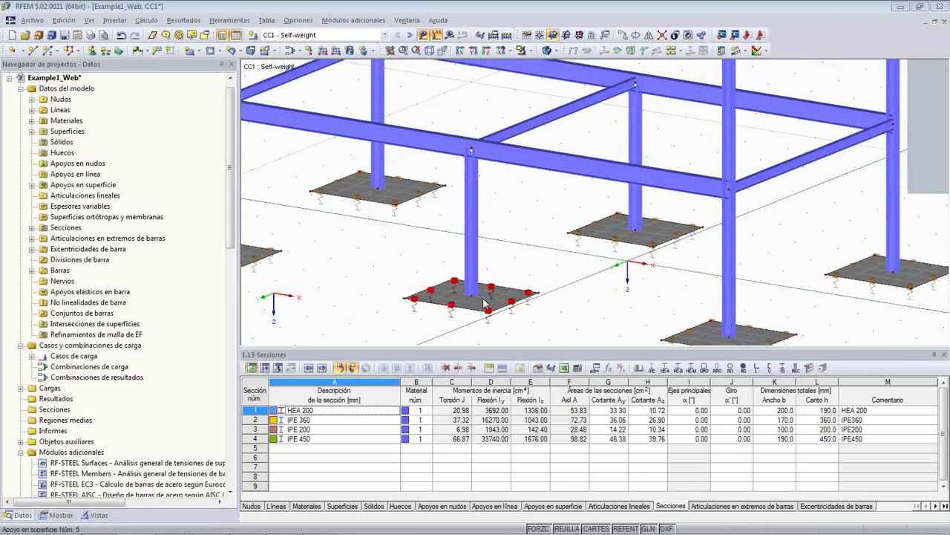
Export from Revit to RFEM with isolated foundations converted to Nodal Support YYY NNY, and view the updated supports in RFEM
mouse_move(297, 532)
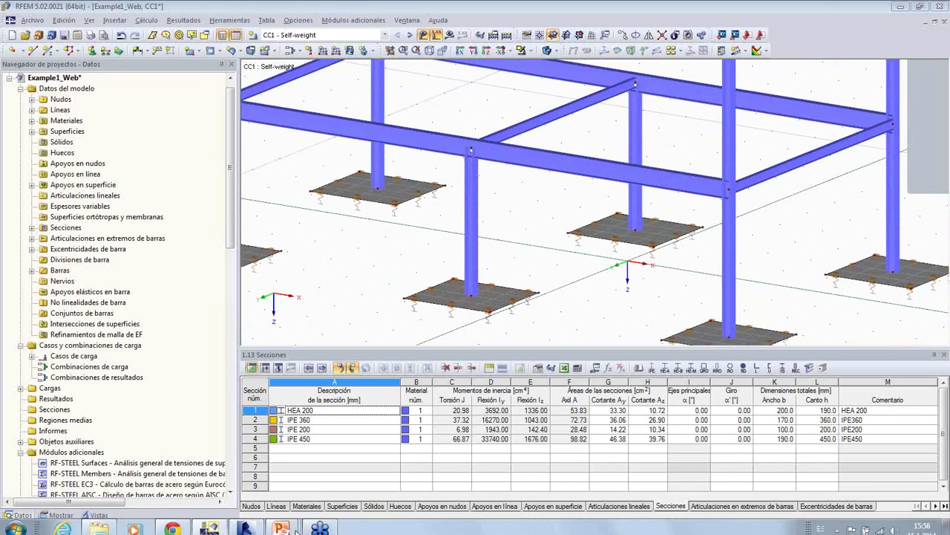
click(249, 529)
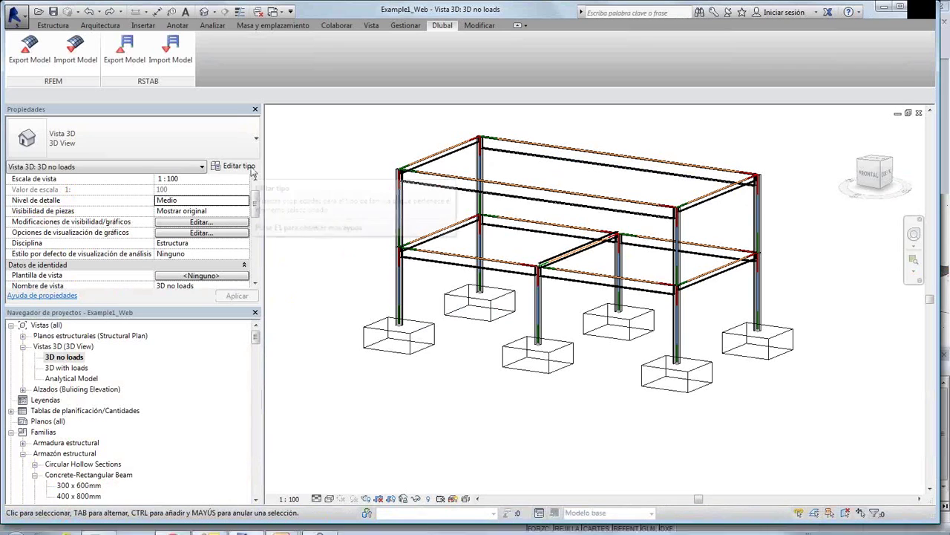
click(30, 48)
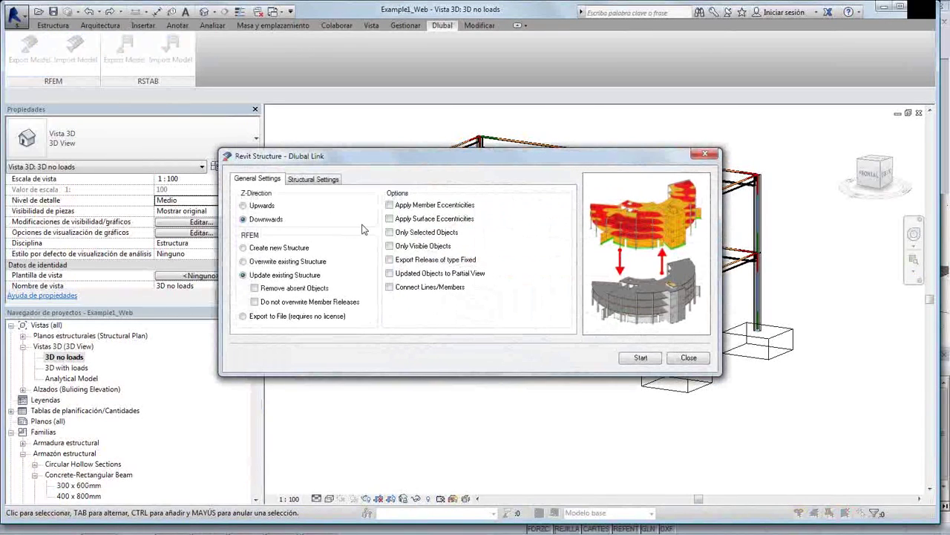
click(317, 180)
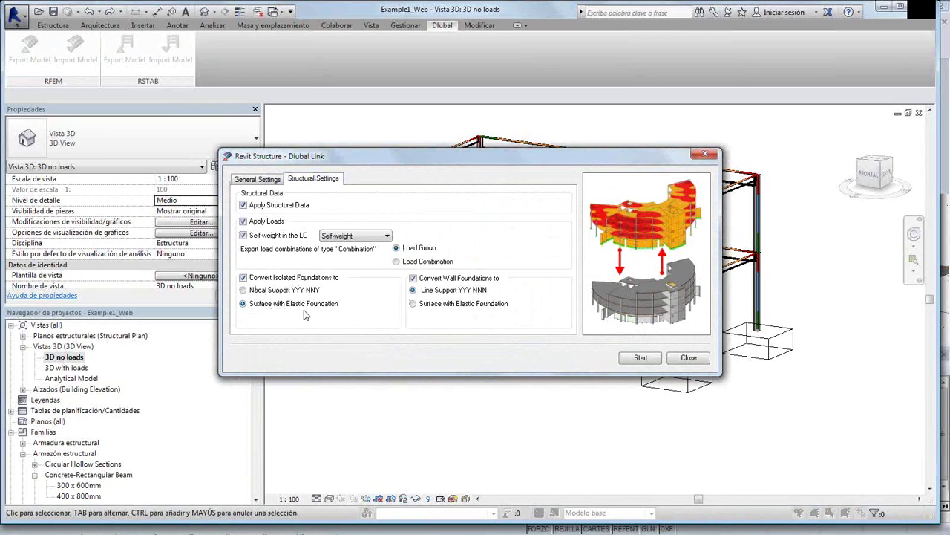
click(243, 290)
click(628, 359)
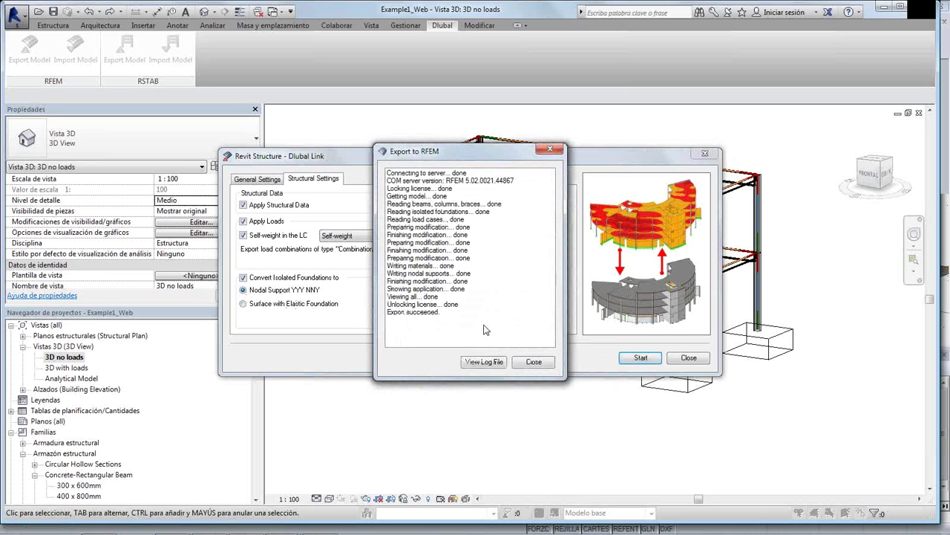
click(534, 362)
click(212, 524)
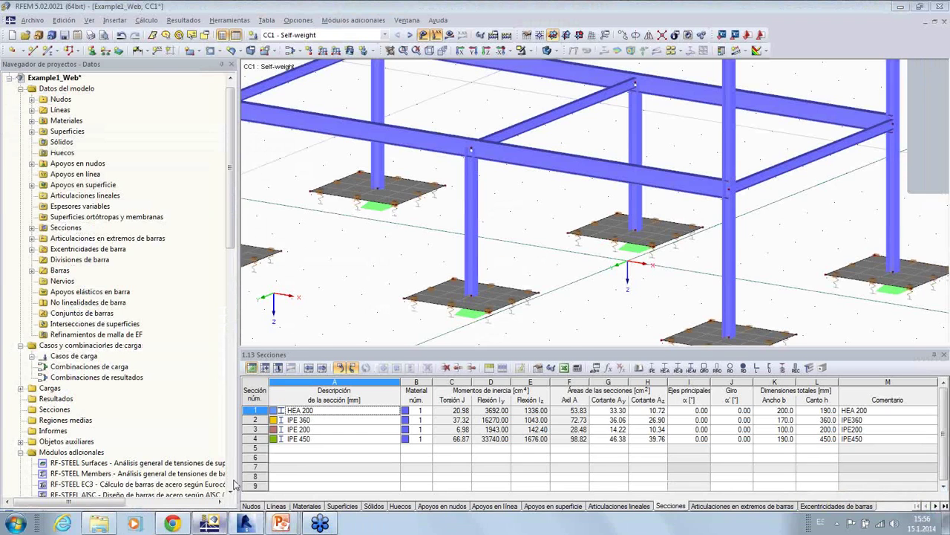
middle_drag(483, 282, 431, 282)
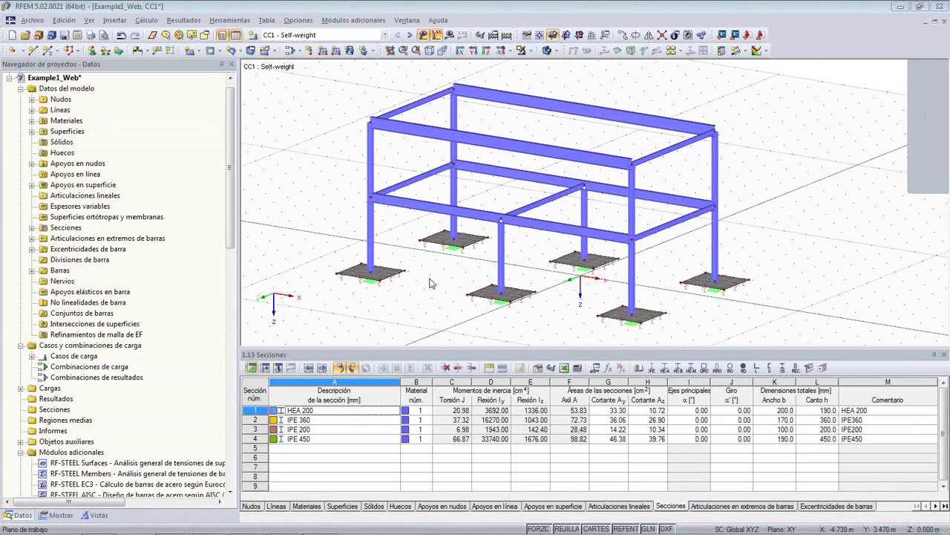
Return to Revit and repeat the export to RFEM, keeping Nodal Support YYY NNY for the isolated foundations
mouse_move(286, 531)
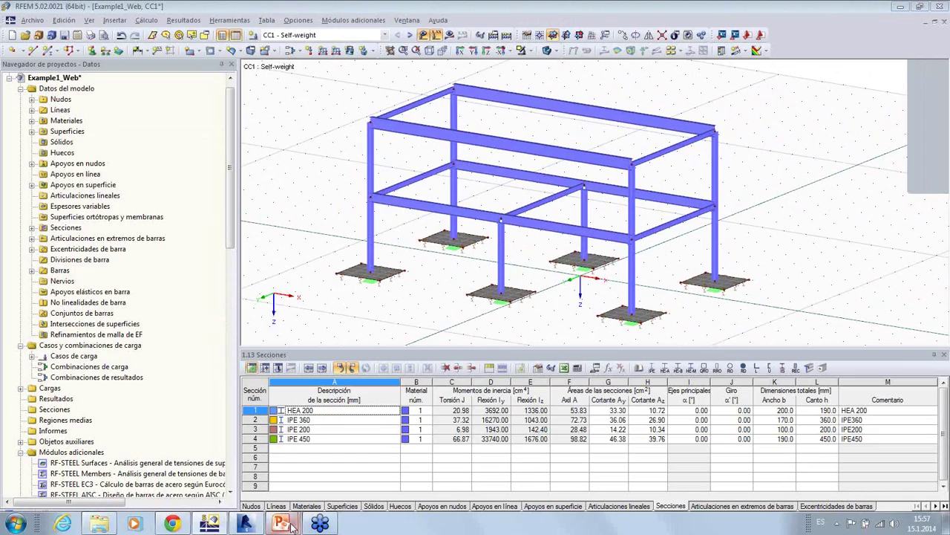
click(250, 525)
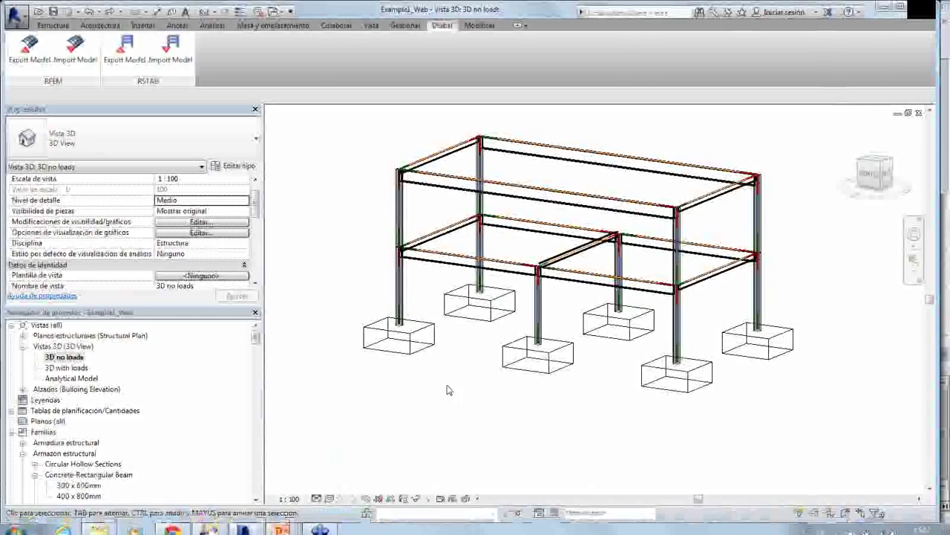
click(29, 49)
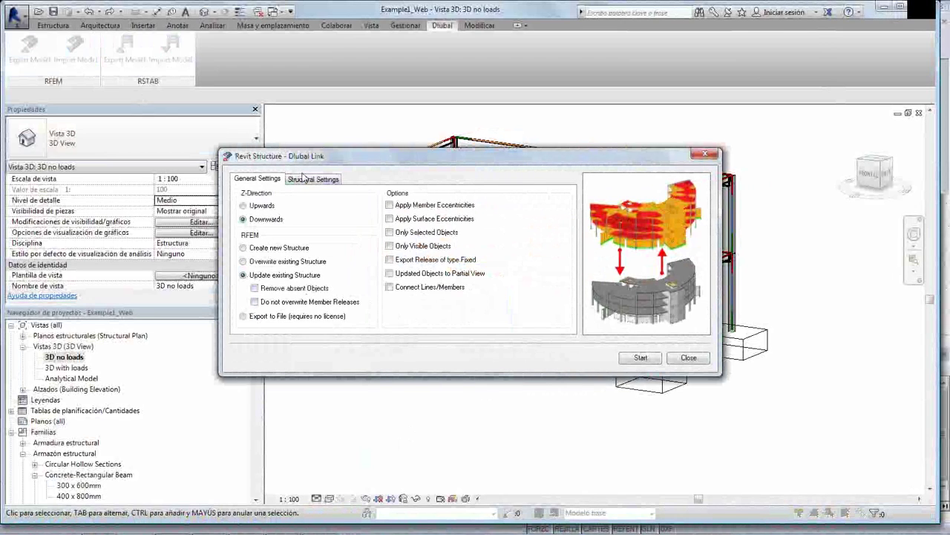
click(305, 179)
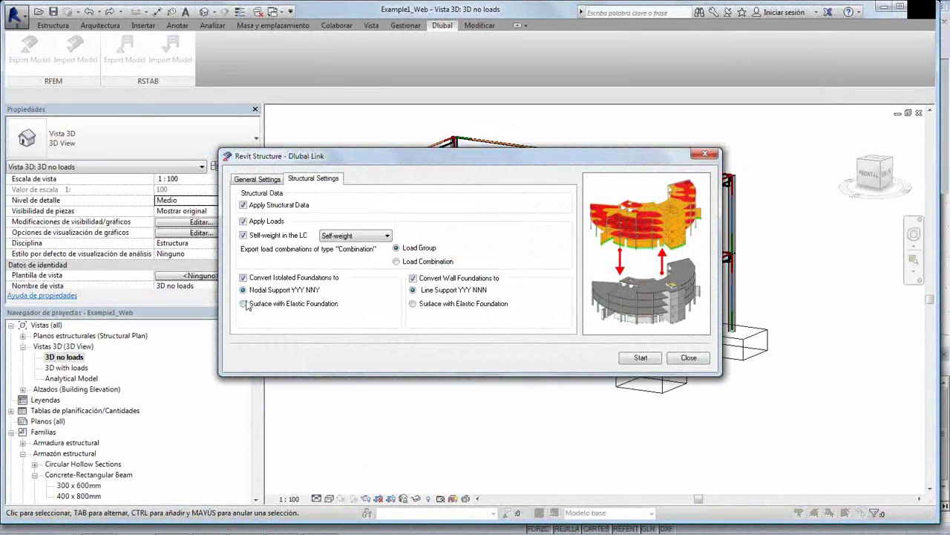
click(639, 361)
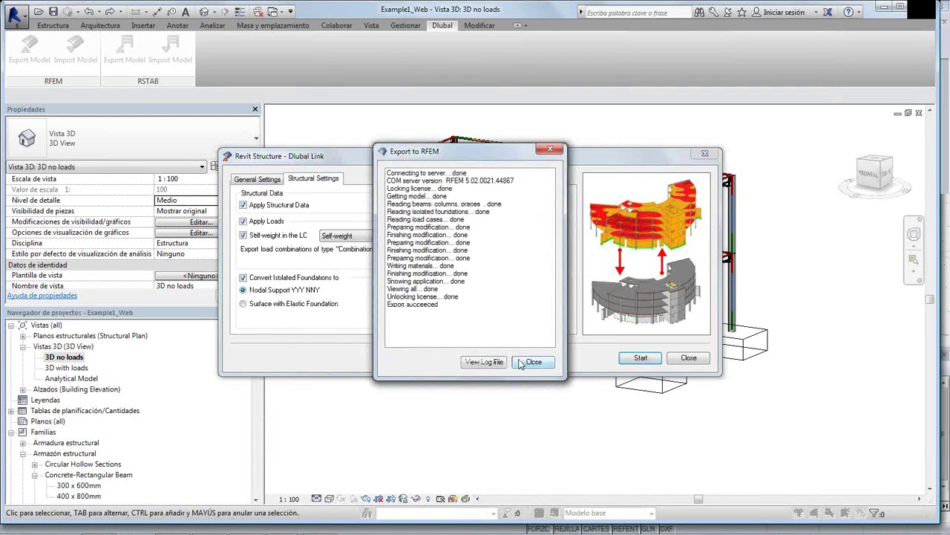
click(532, 361)
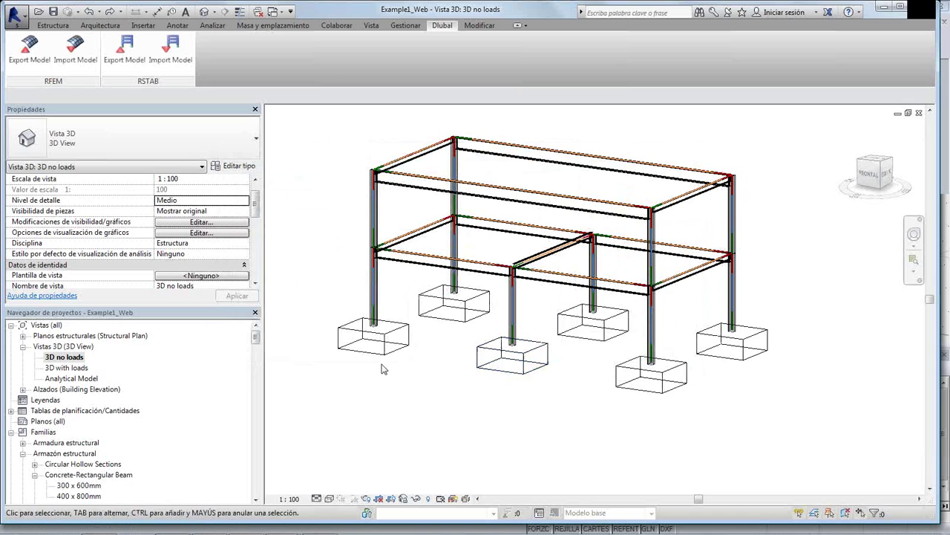
Switch to RFEM and check the foundation surfaces and nodal supports after the repeated export
key(alt+Tab)
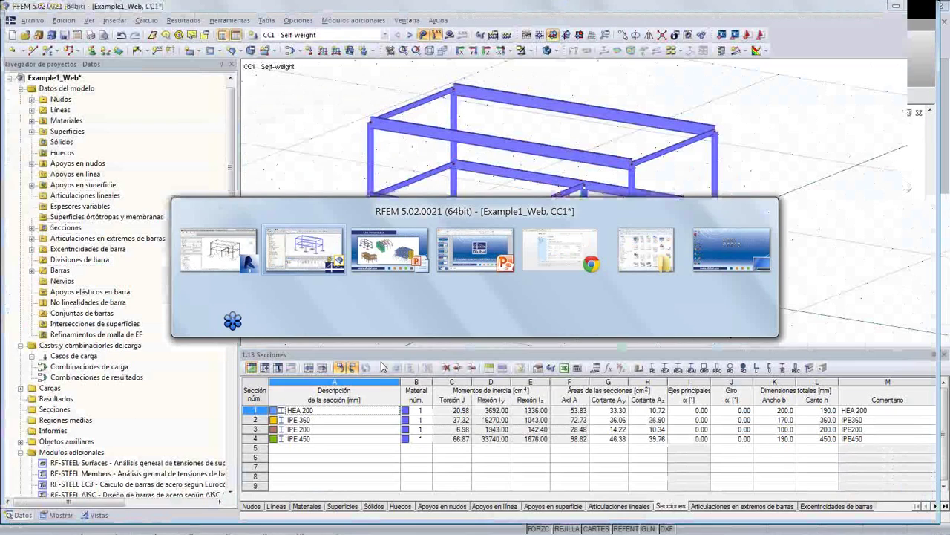
middle_drag(496, 289, 458, 287)
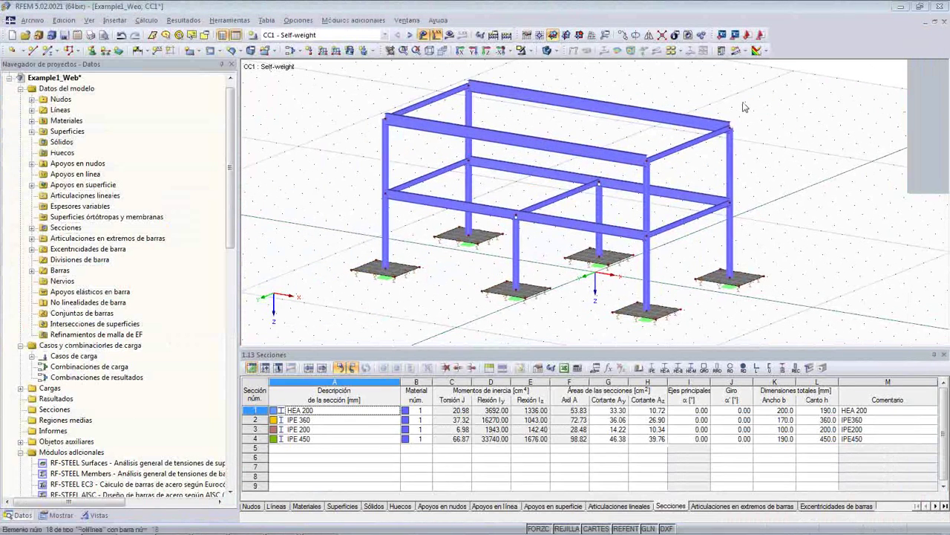
middle_drag(778, 174, 757, 169)
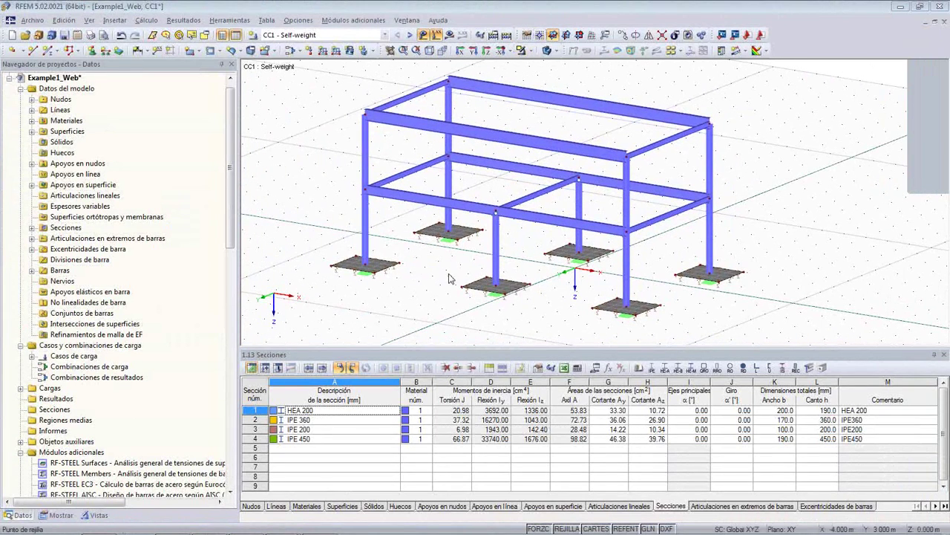
Examine the foundation surfaces, their elastic supports and the nodal supports at the column bases from several angles
scroll(494, 290, up, 3)
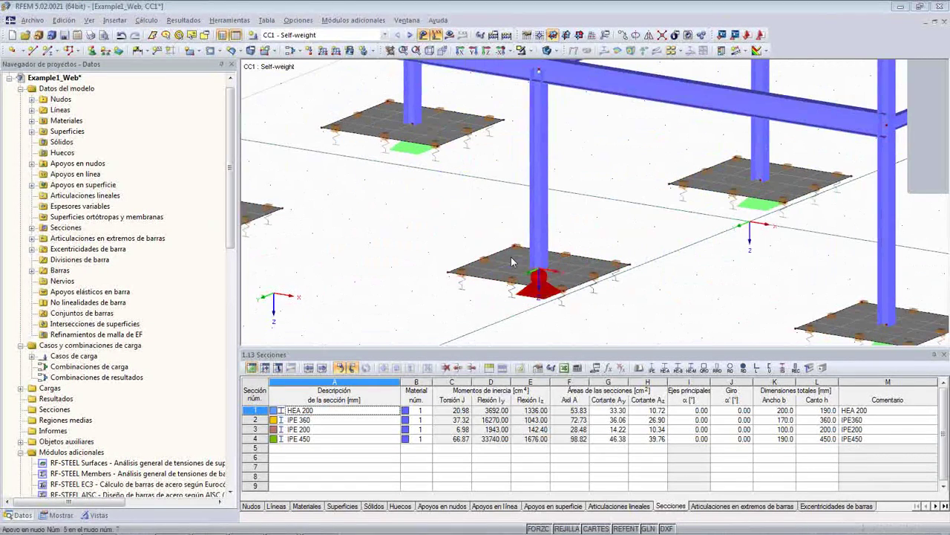
scroll(501, 260, down, 1)
ctrl+middle_drag(487, 324, 560, 250)
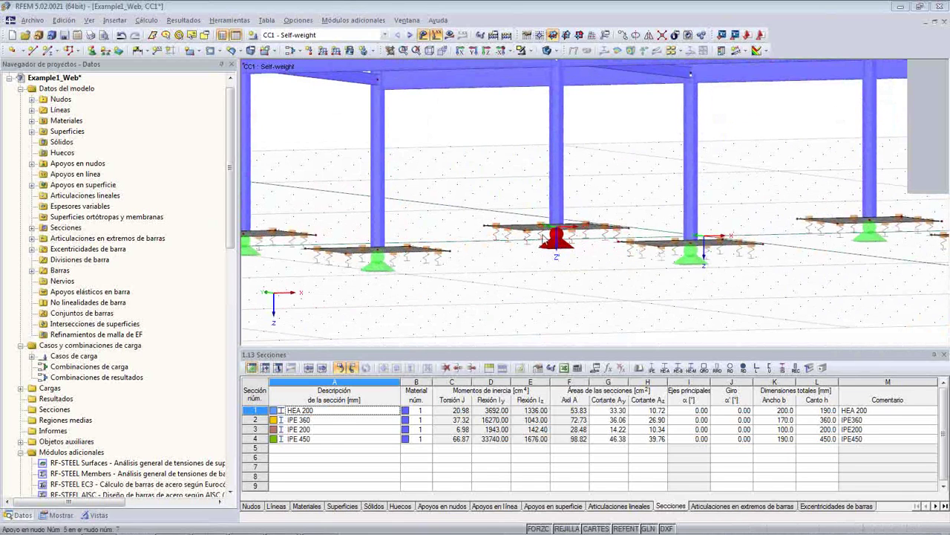
ctrl+middle_drag(511, 164, 452, 257)
scroll(446, 229, down, 1)
middle_drag(445, 225, 436, 246)
Close the Example1_Web model in RFEM without saving the changes
drag(891, 20, 833, 34)
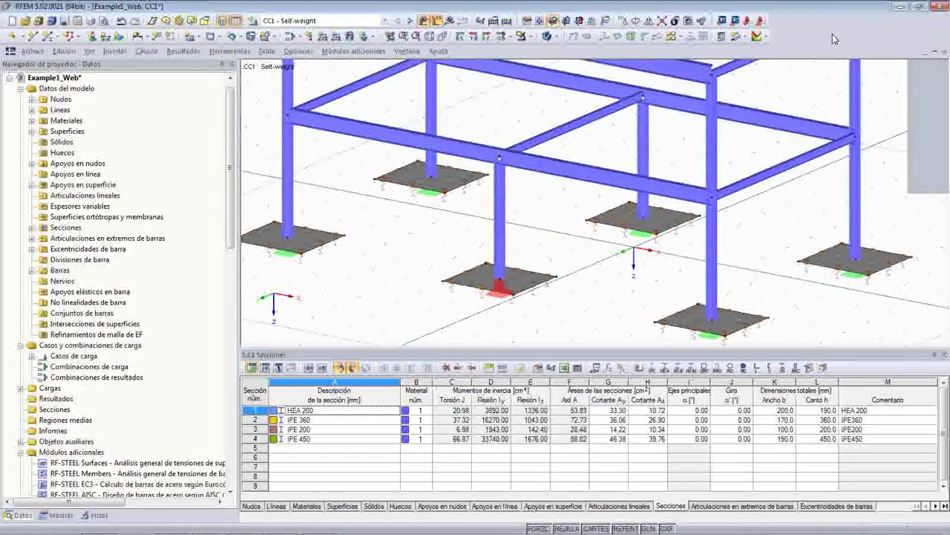
click(920, 76)
click(943, 52)
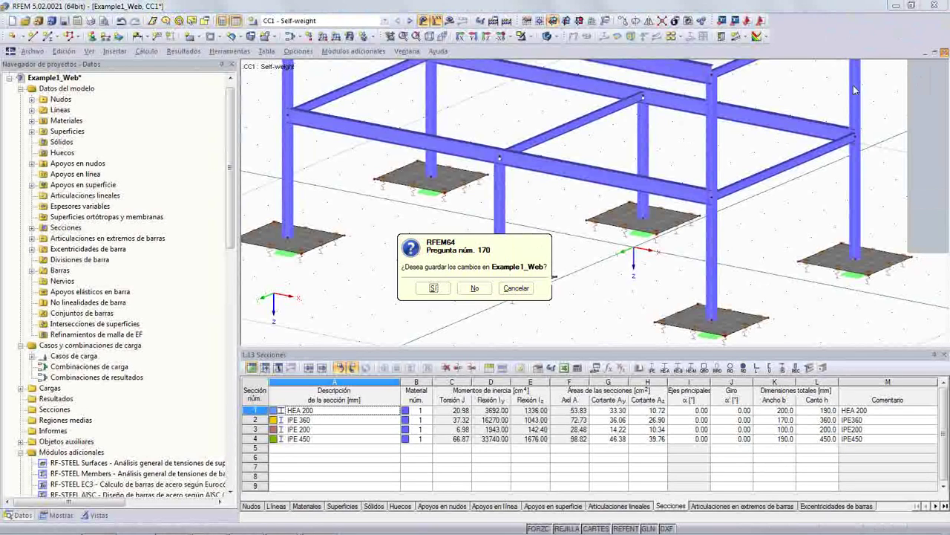
click(475, 288)
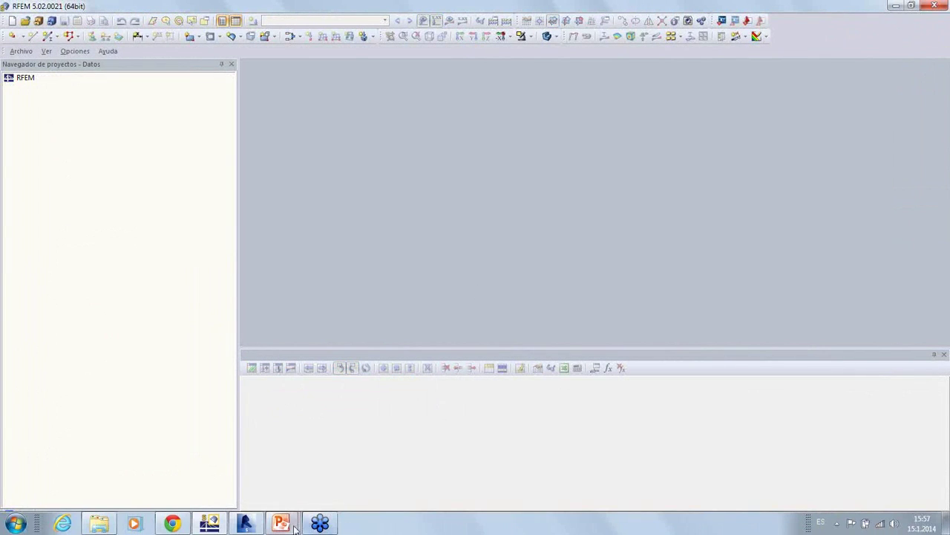
Switch to Revit and export the model to RFEM as a new structure, keeping Nodal Support YYY NNY for isolated foundations
click(246, 524)
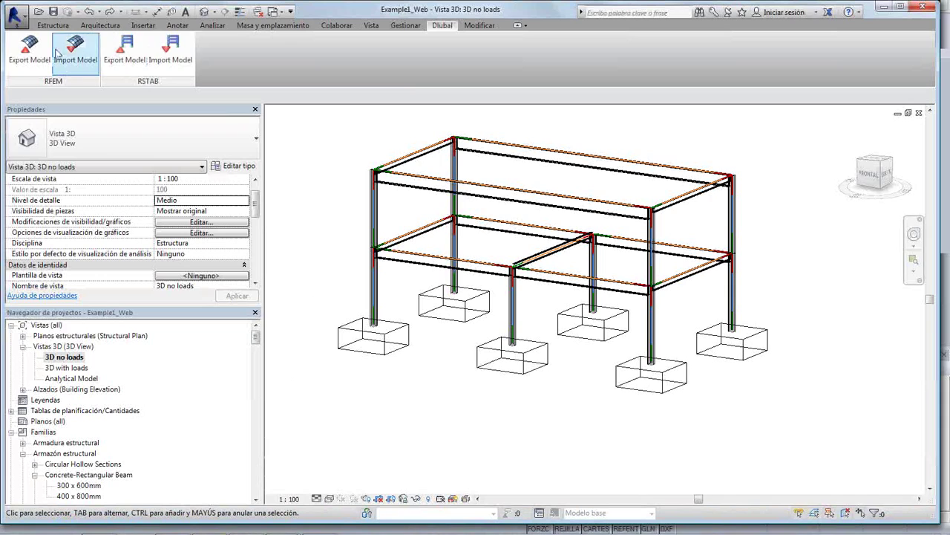
click(30, 48)
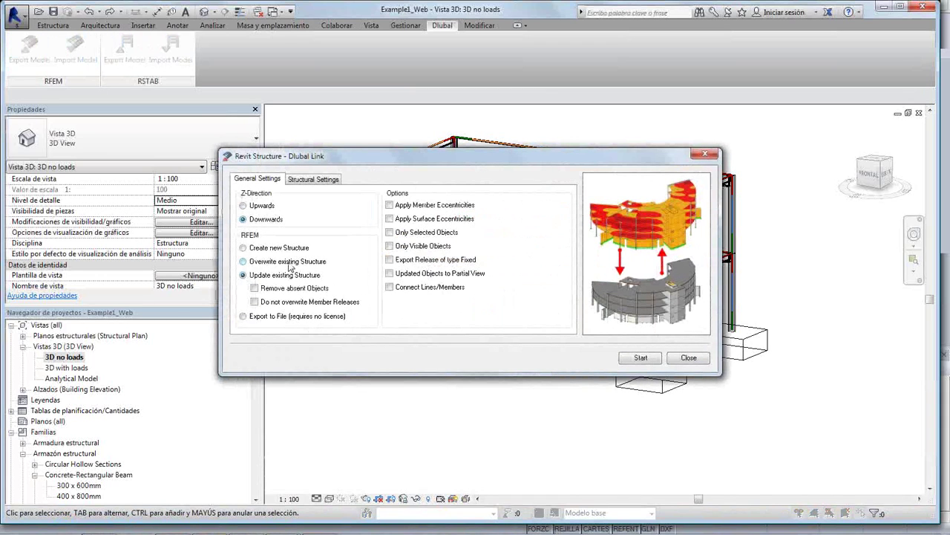
click(312, 179)
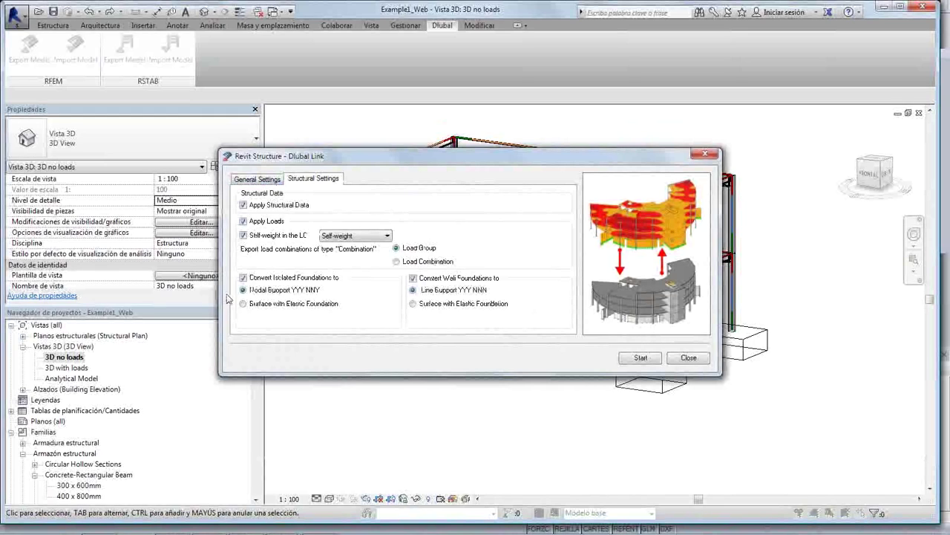
click(265, 179)
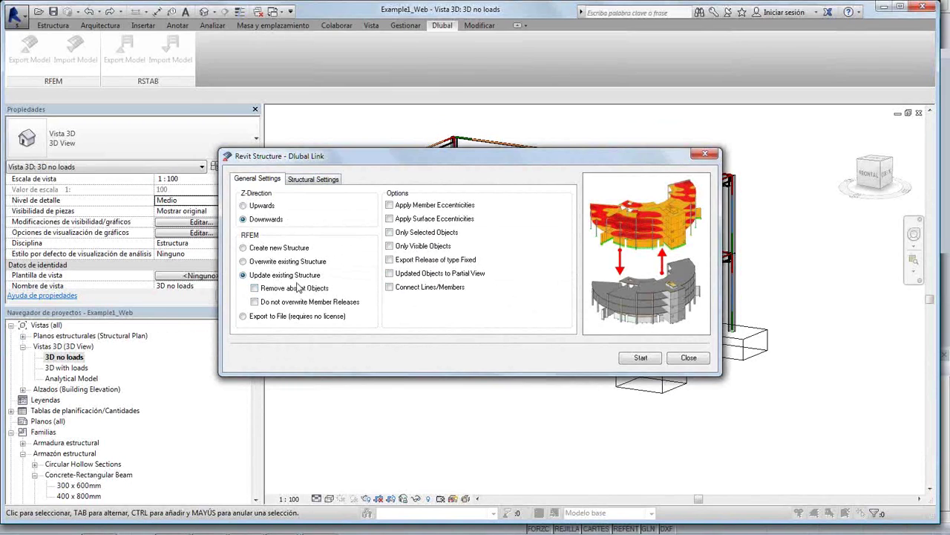
click(244, 249)
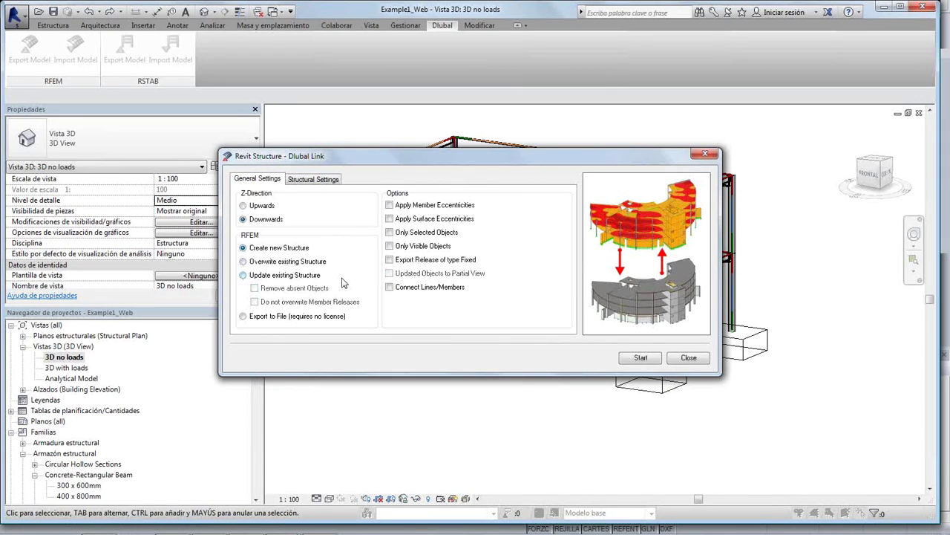
click(637, 358)
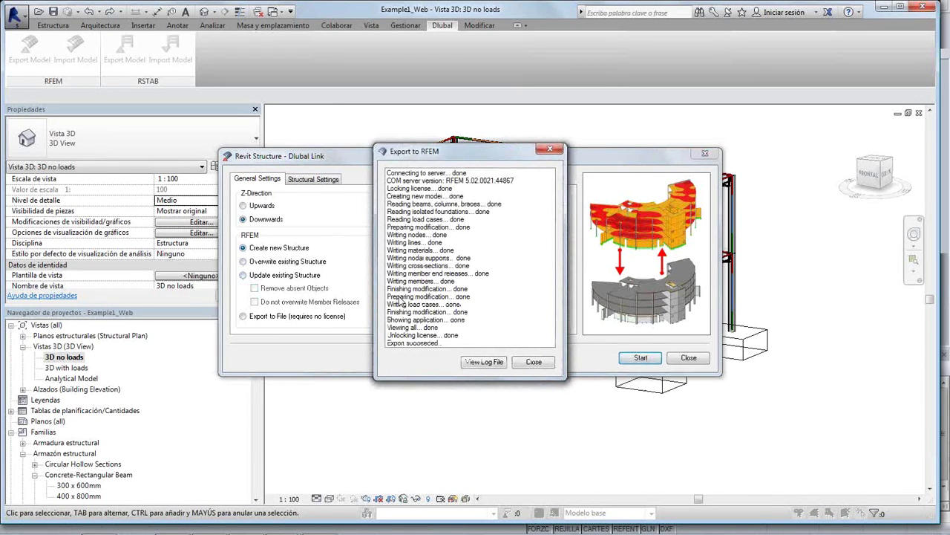
click(533, 362)
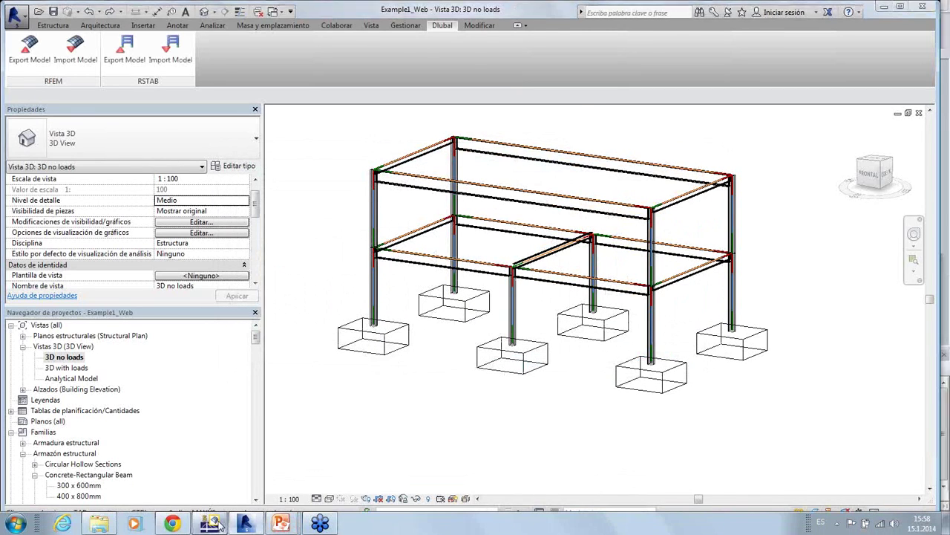
Switch to RFEM, maximize the new Example1_Web model and review its load cases, including the self-weight action category
click(214, 524)
scroll(515, 222, up, 2)
middle_drag(535, 228, 473, 231)
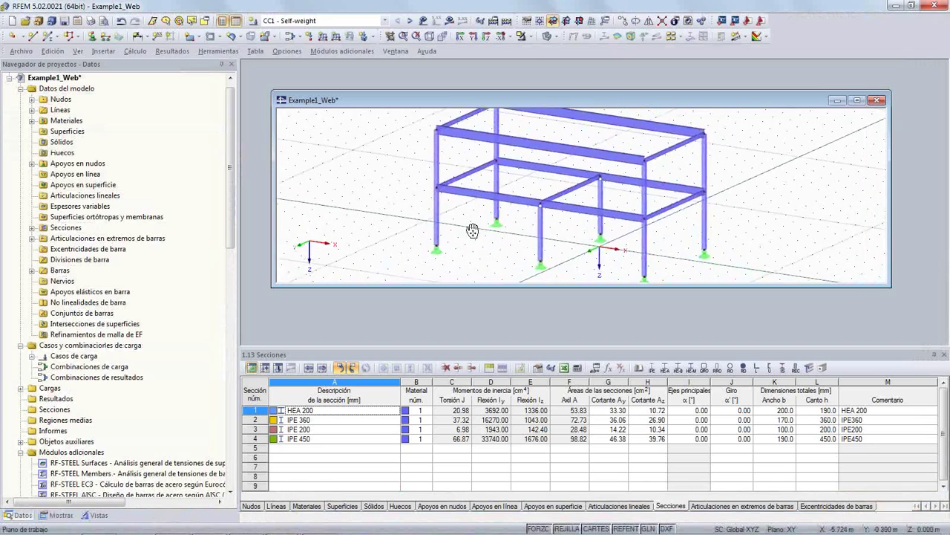
scroll(472, 231, up, 1)
click(857, 100)
scroll(416, 205, down, 3)
click(276, 368)
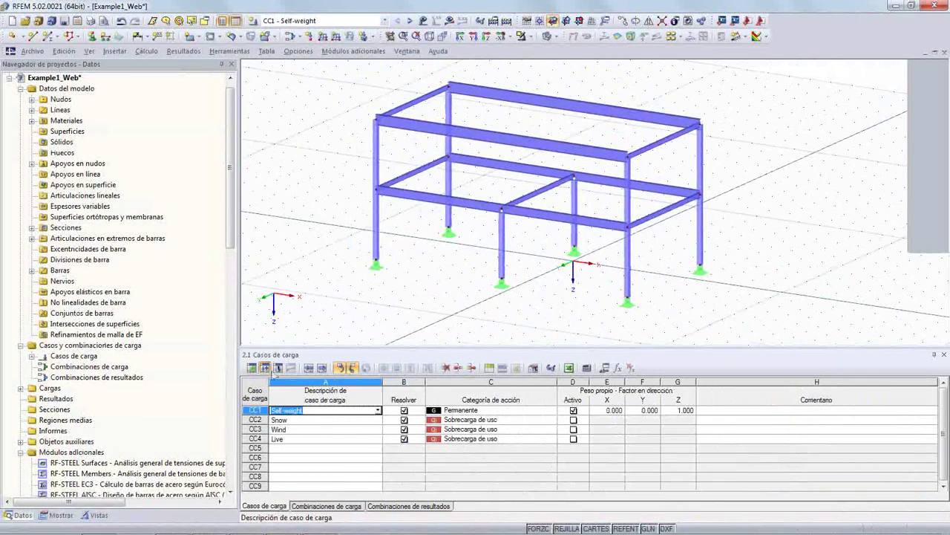
click(490, 409)
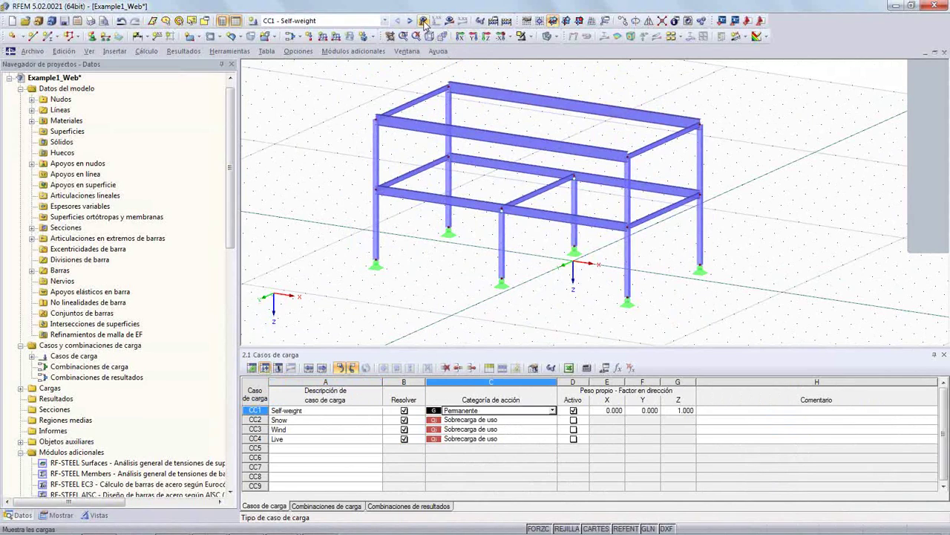
Calculate load case CC1 Self-weight and inspect the global deformations of the frame
click(449, 21)
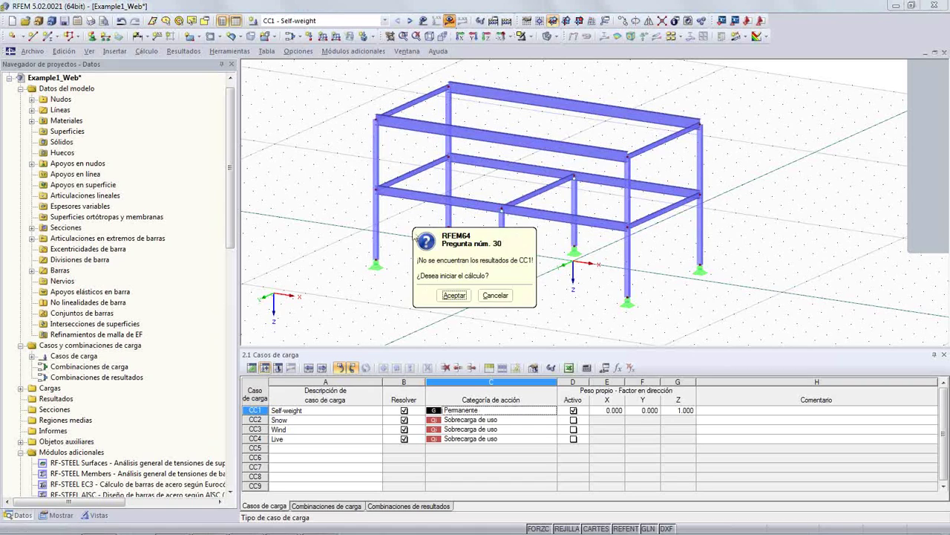
click(454, 294)
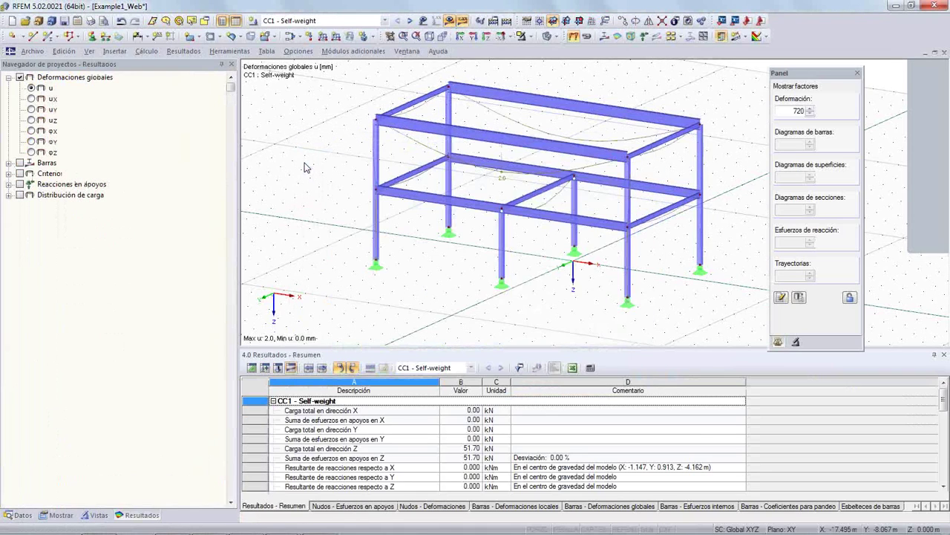
scroll(503, 195, up, 1)
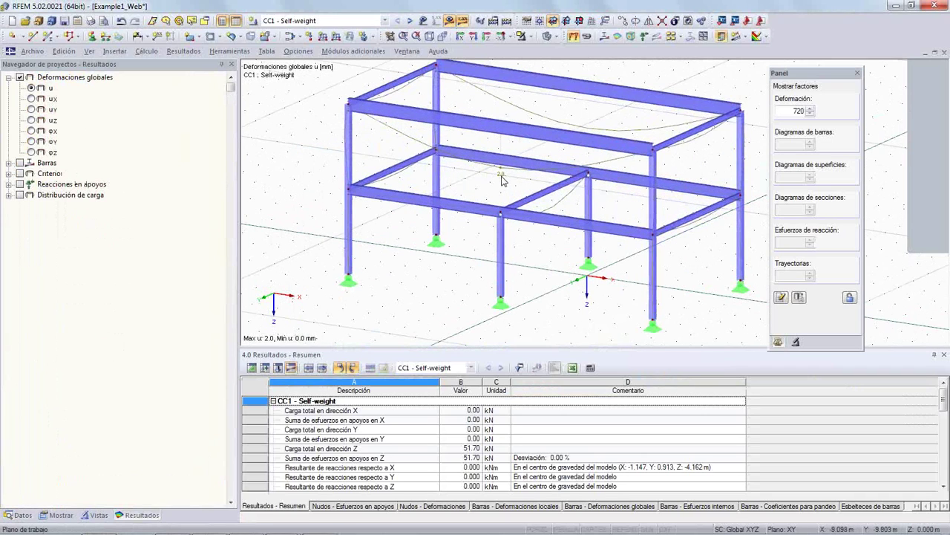
click(796, 342)
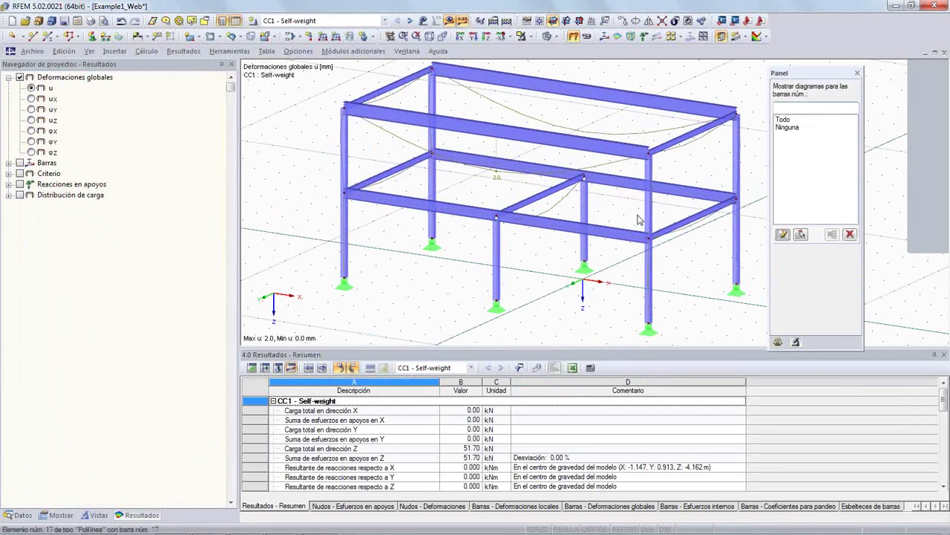
mouse_move(537, 185)
ctrl+middle_down()
mouse_move(502, 182)
mouse_move(517, 176)
mouse_move(530, 185)
ctrl+middle_up()
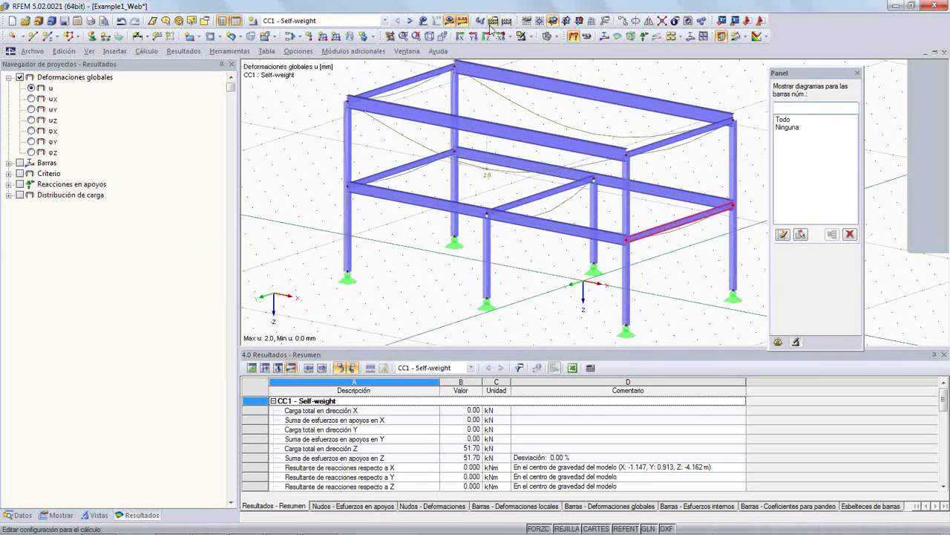
Hide the deformation results and copy the selected lower-level end beam twice along the X direction towards the intermediate beam
click(575, 37)
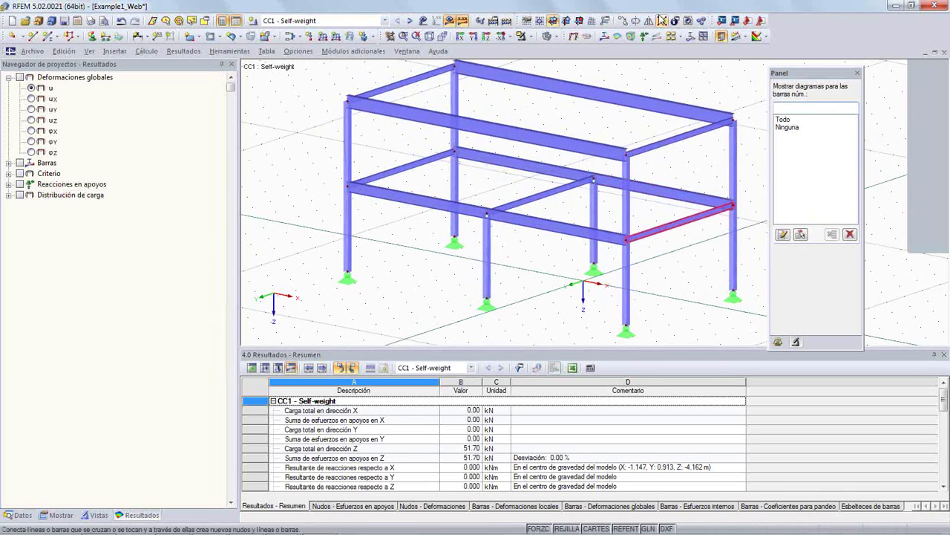
click(615, 37)
click(324, 165)
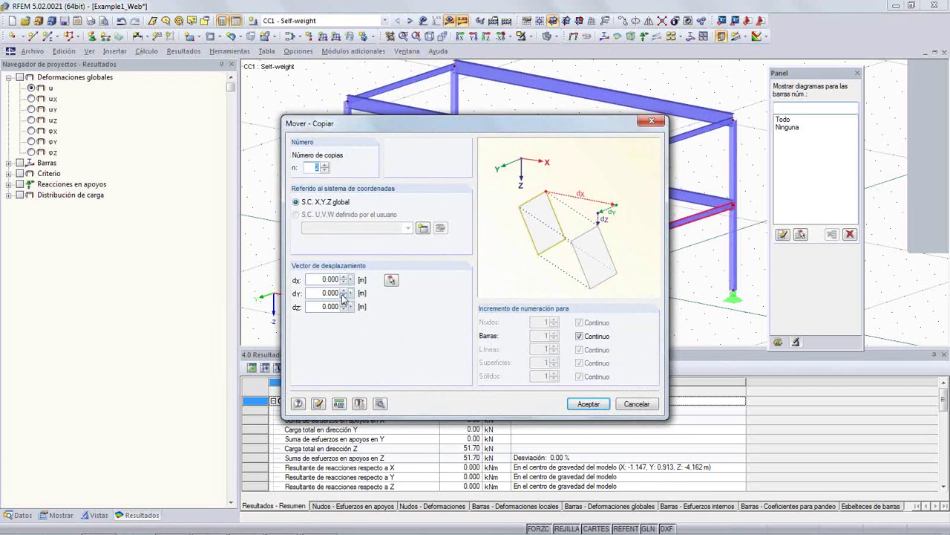
double_click(344, 309)
double_click(344, 305)
click(345, 290)
double_click(345, 279)
click(594, 404)
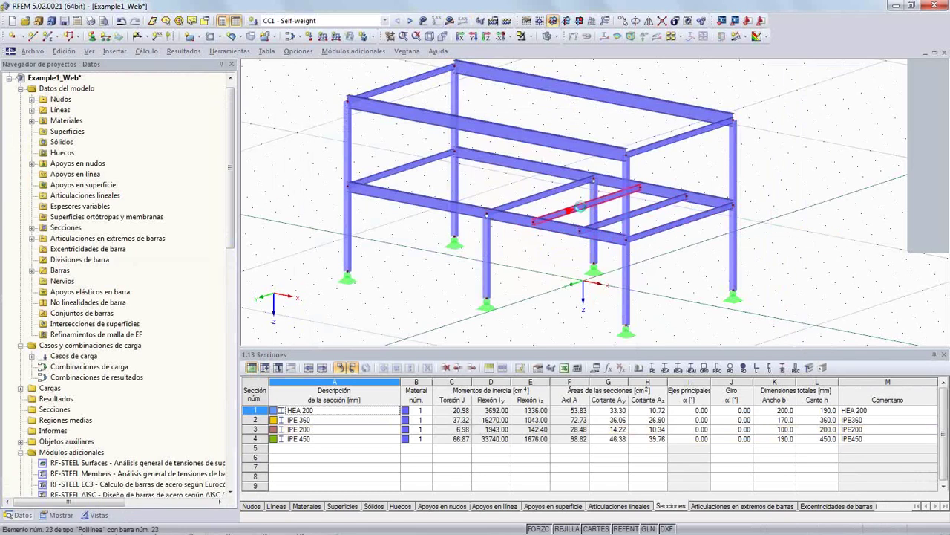
Create a new IPE 500 section and assign it to the copied beam nearest the intermediate beam
double_click(592, 213)
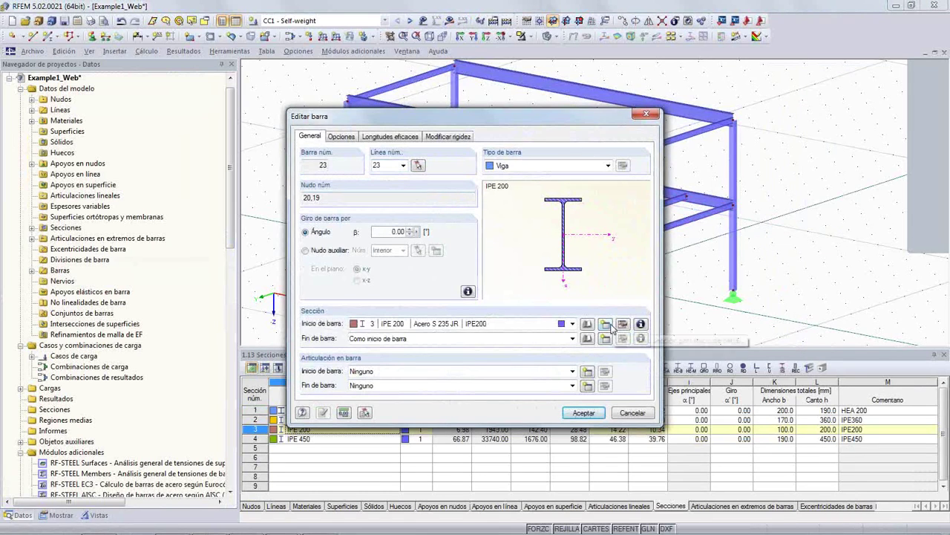
click(606, 325)
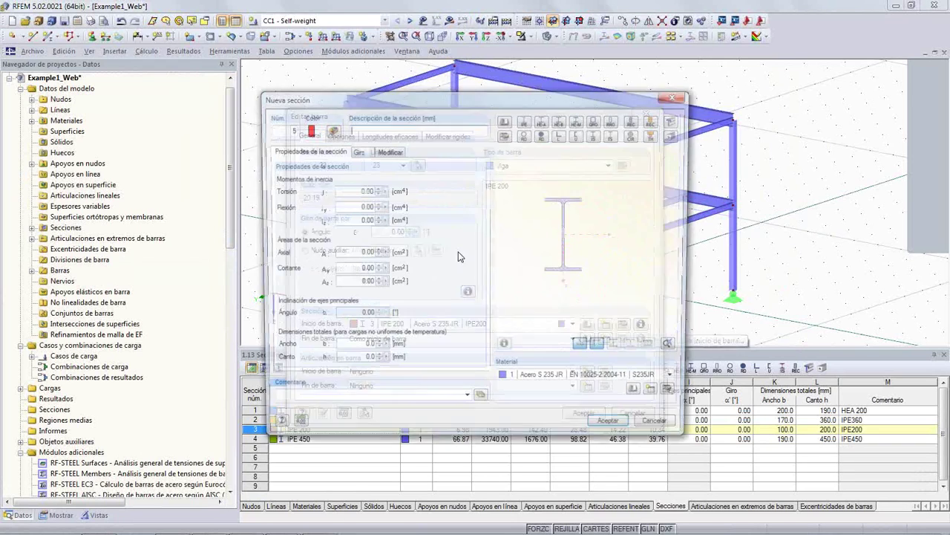
text(IPE 500)
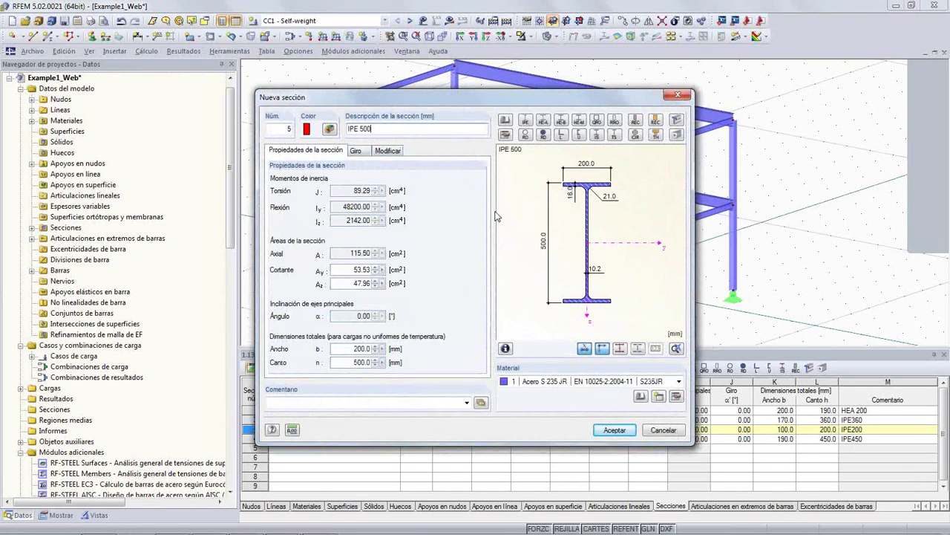
click(603, 430)
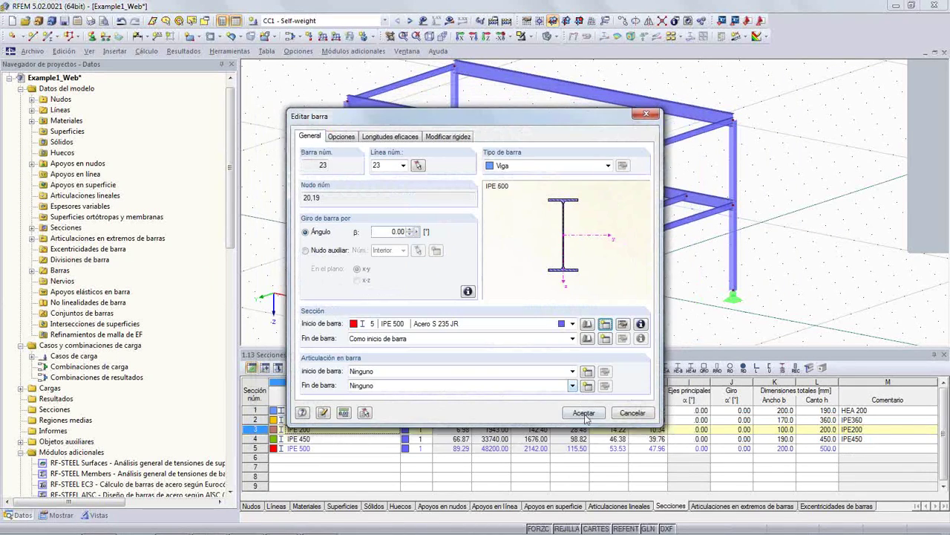
click(584, 412)
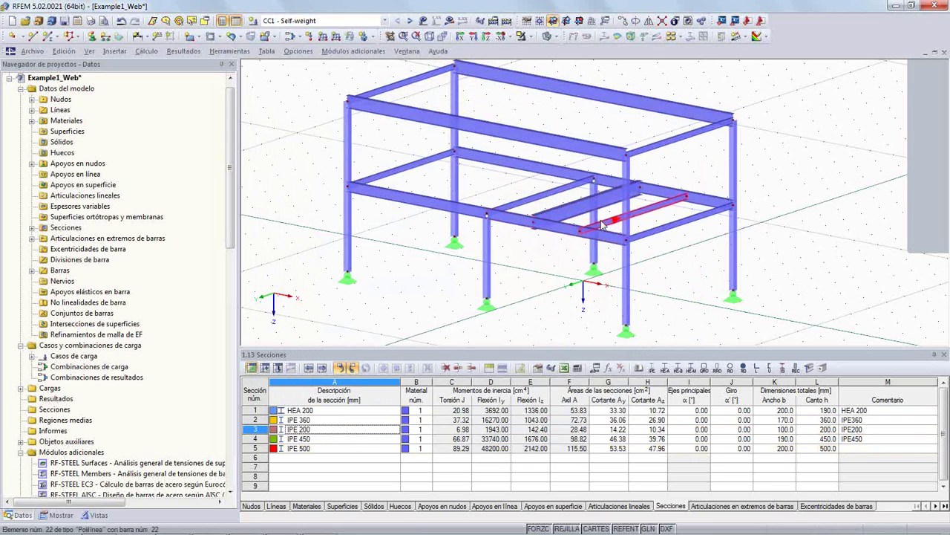
Assign the existing IPE 500 section to the other copied beam, member 22
double_click(612, 218)
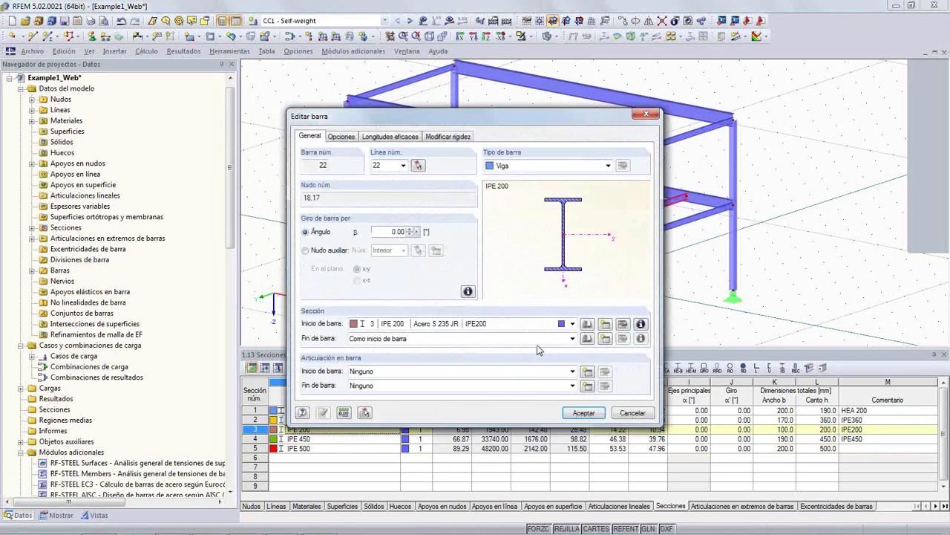
click(573, 324)
click(434, 371)
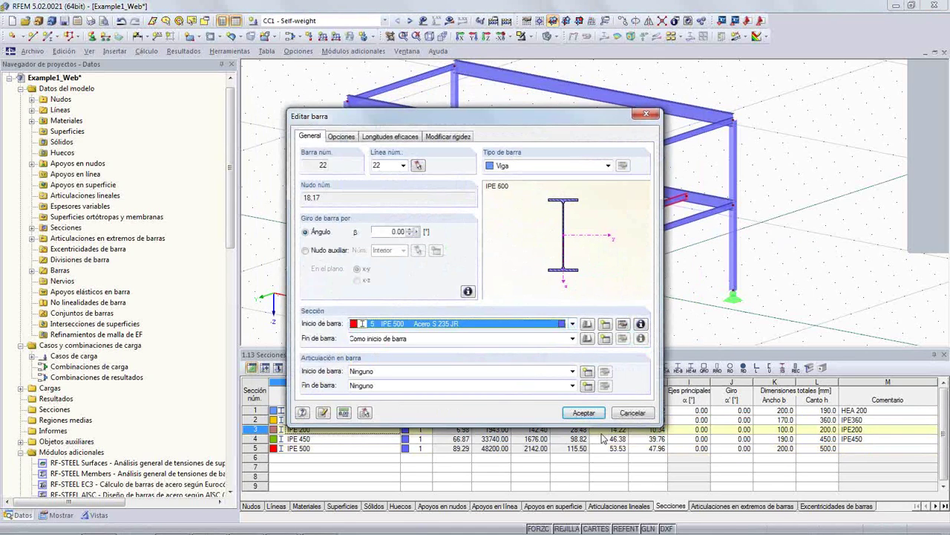
click(583, 413)
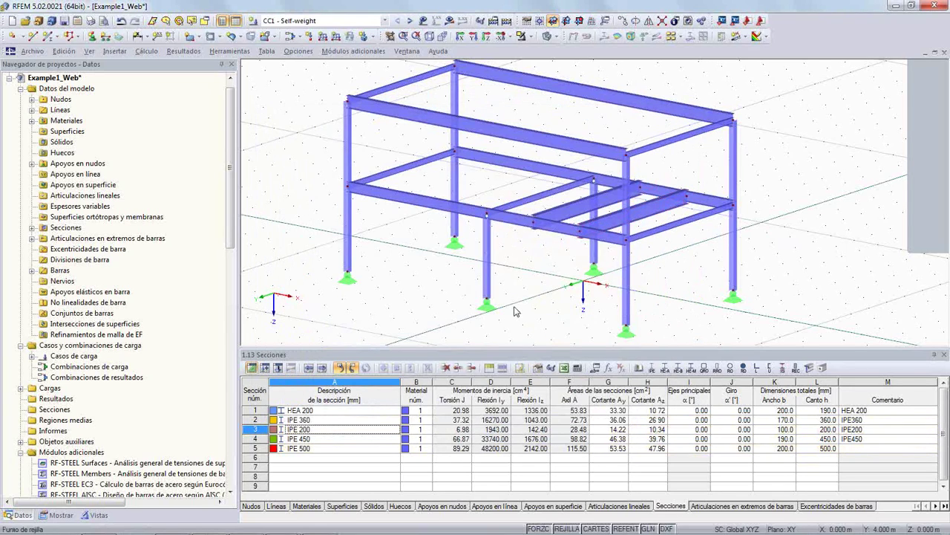
Set the member rotation angle β of the front intermediate column, member 4, to -90°
click(487, 258)
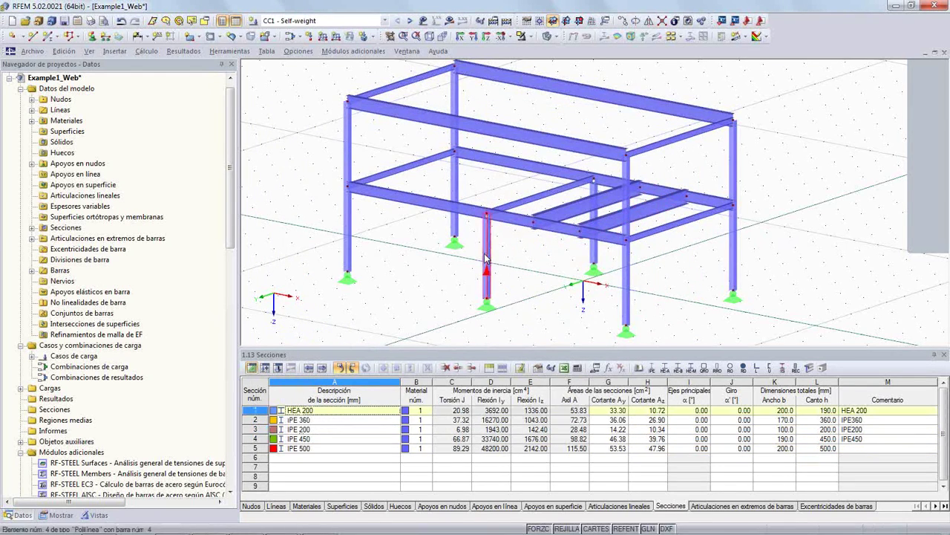
double_click(486, 259)
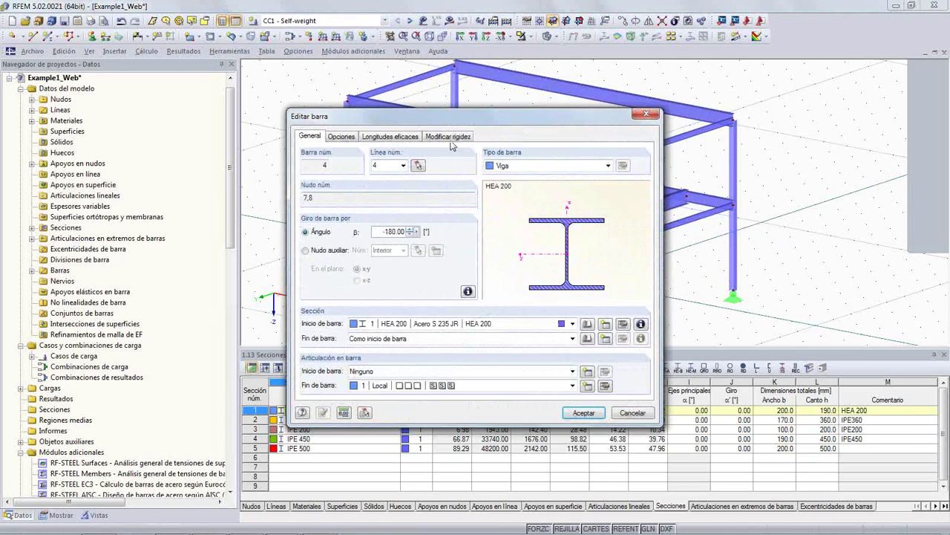
drag(458, 122, 211, 113)
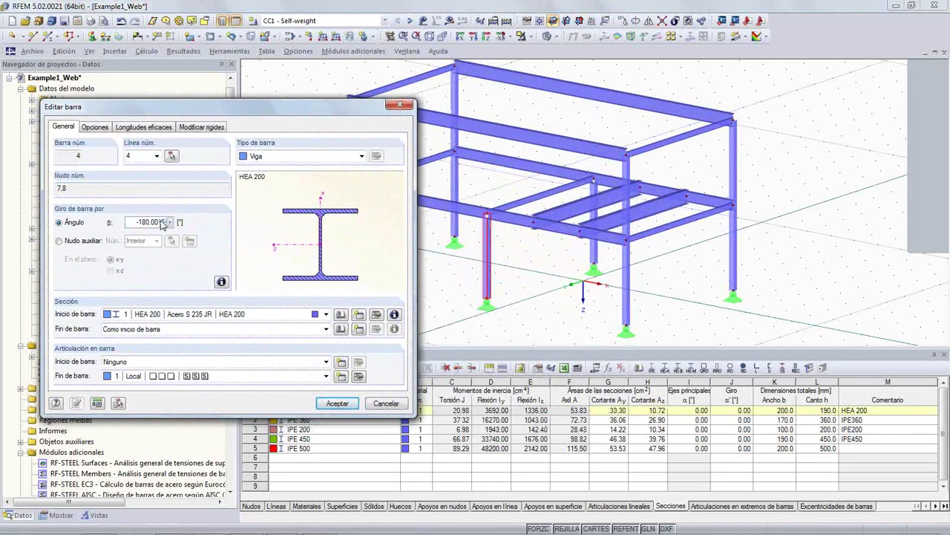
click(162, 224)
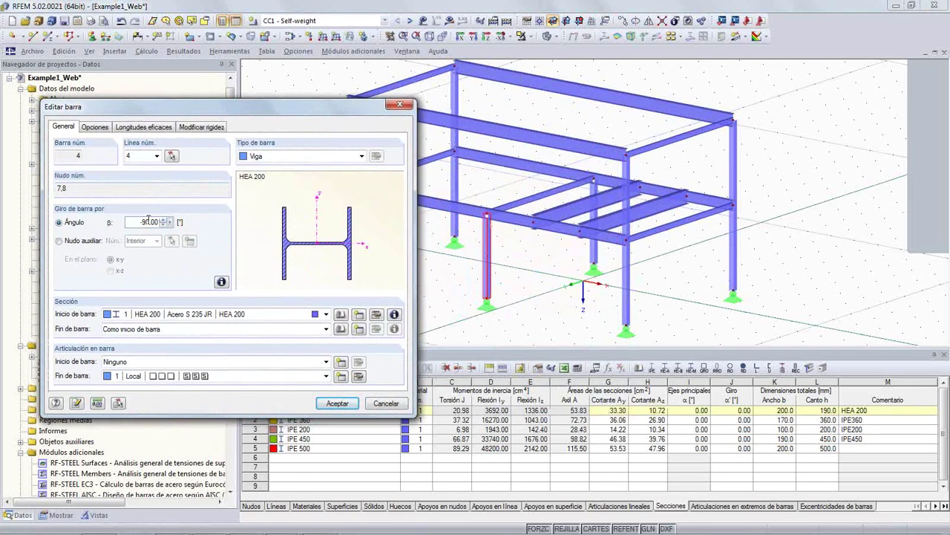
Change the HEA 200 column section to HEA 300 and accept the member changes
click(376, 314)
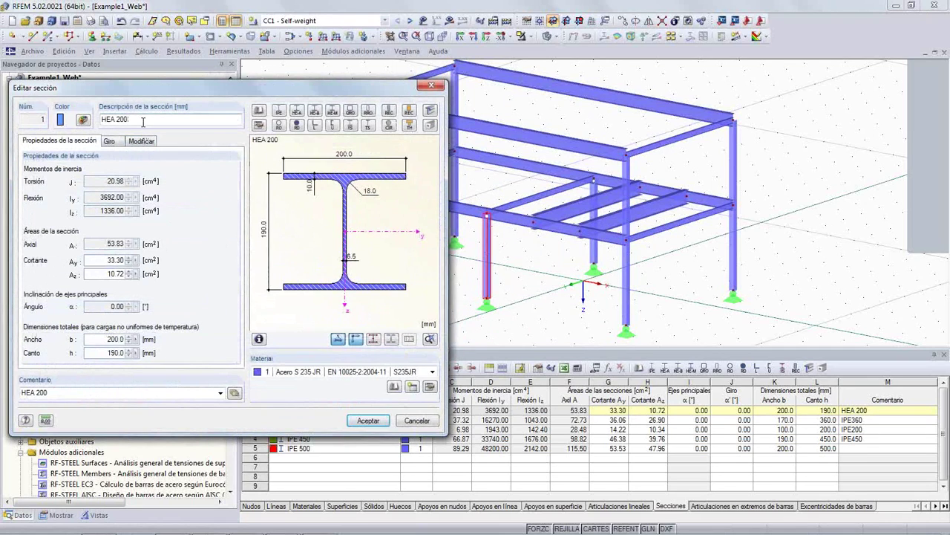
key(BackSpace)
key(BackSpace)
key(BackSpace)
text(300)
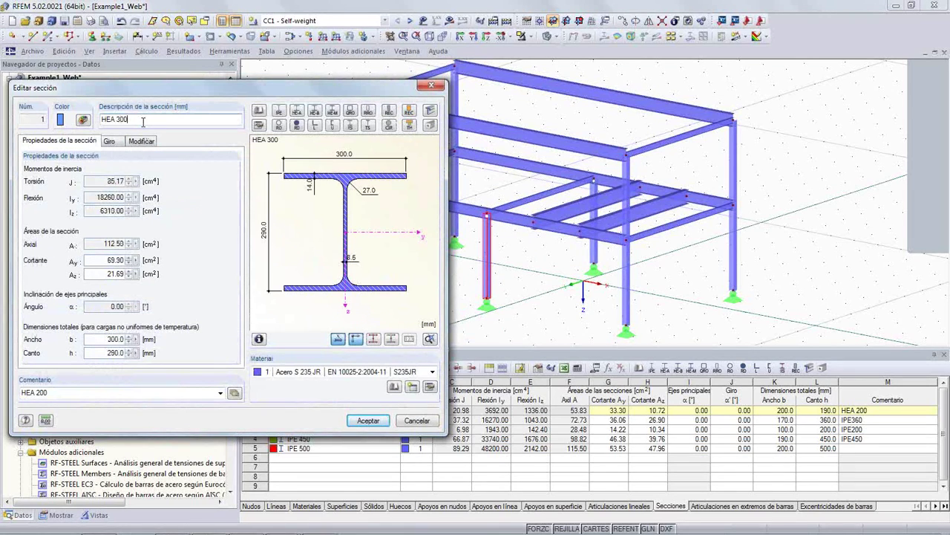
click(358, 426)
click(338, 404)
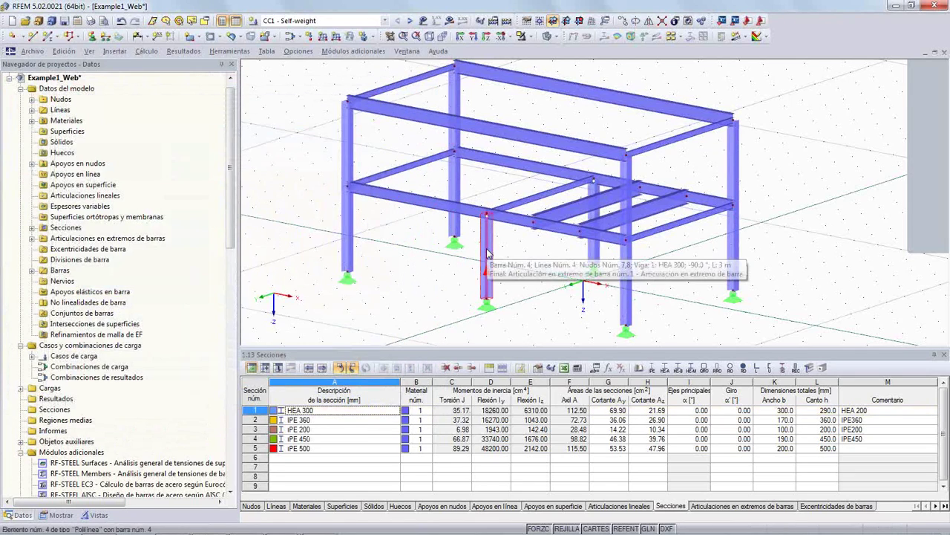
Check the section assigned to the lower corner column, member 2, without changing it
double_click(346, 214)
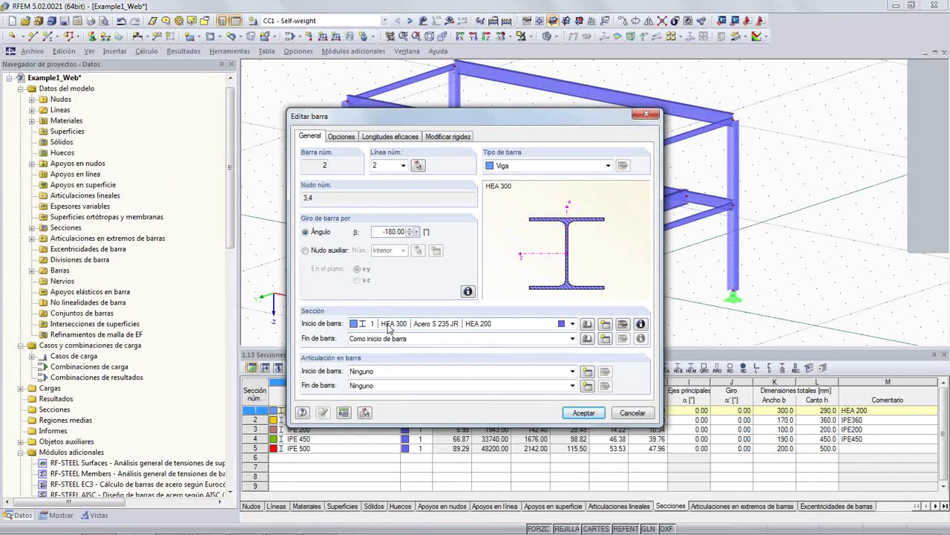
click(633, 413)
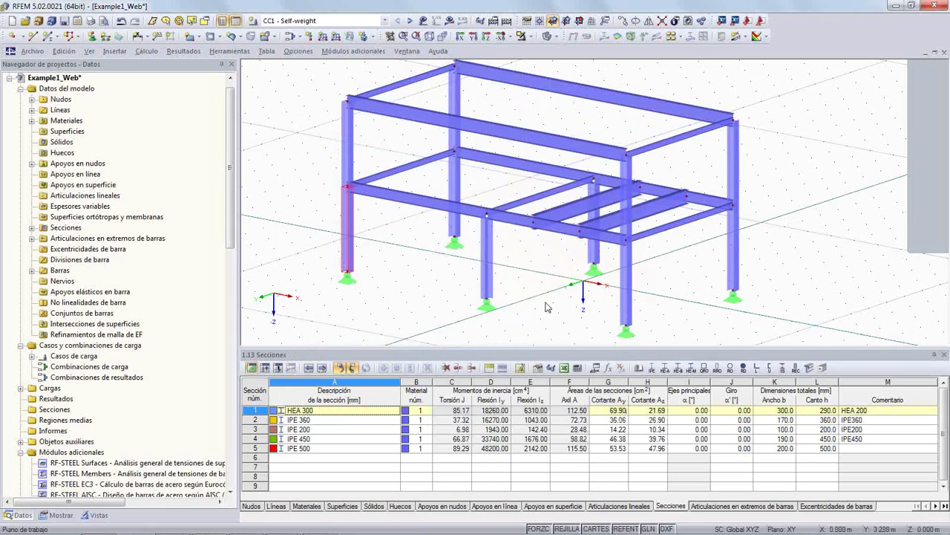
scroll(416, 285, down, 2)
middle_drag(415, 285, 427, 271)
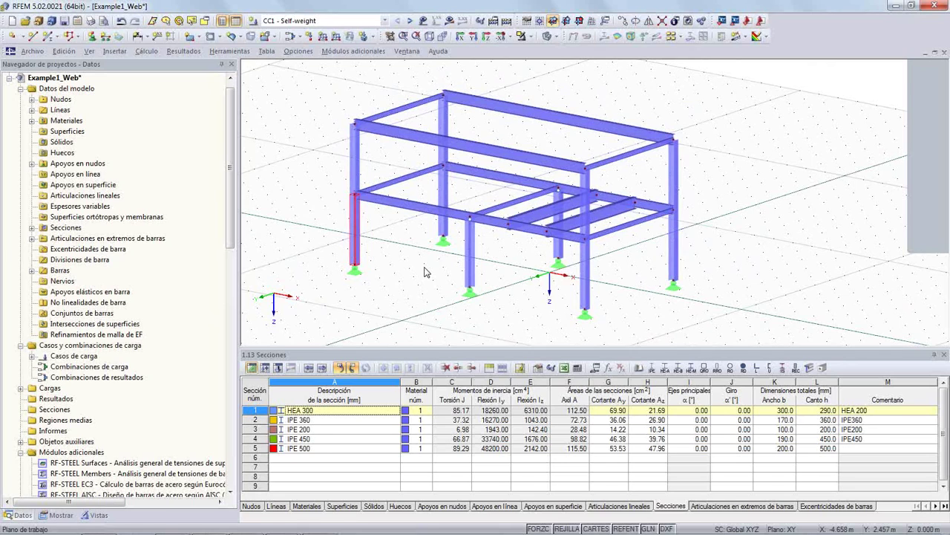
Switch to Revit and import the RFEM model, updating the existing structure with removal of absent objects enabled
key(alt+Tab)
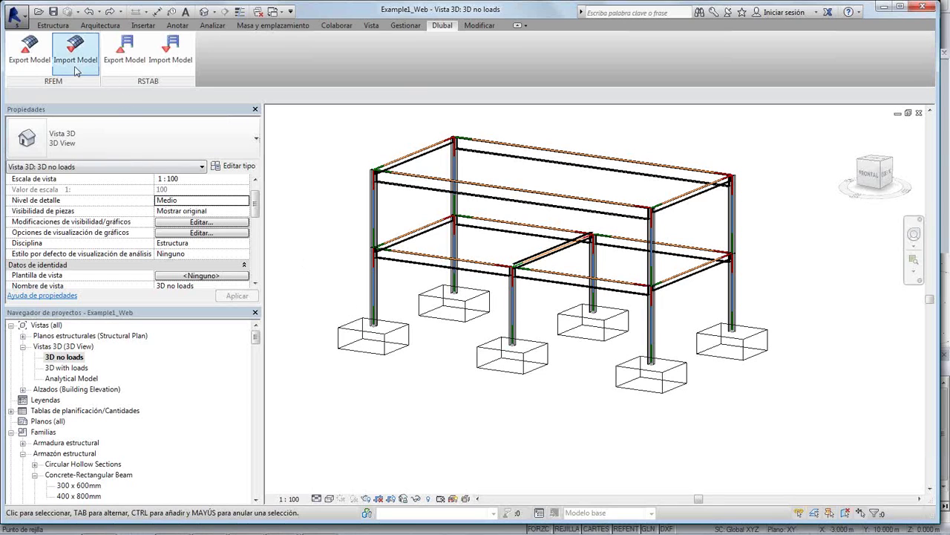
click(73, 63)
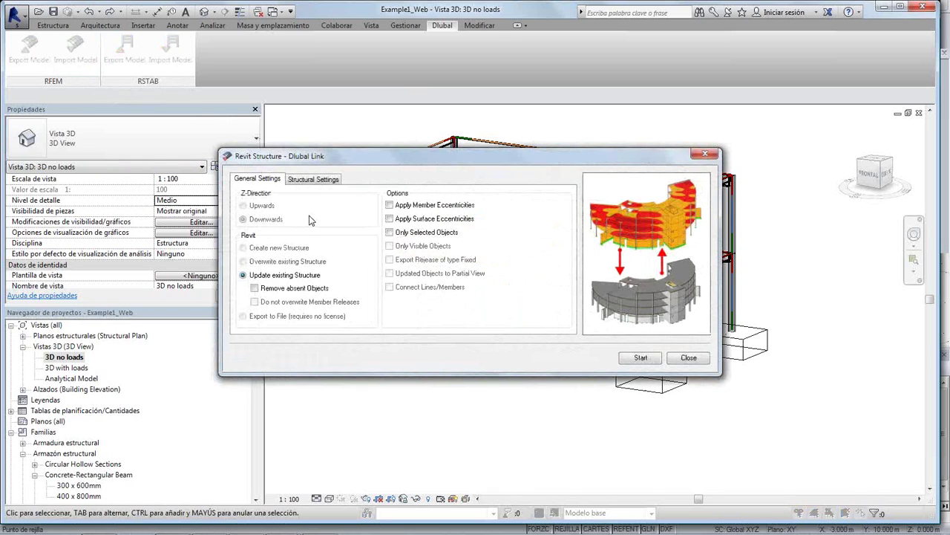
click(255, 288)
click(629, 358)
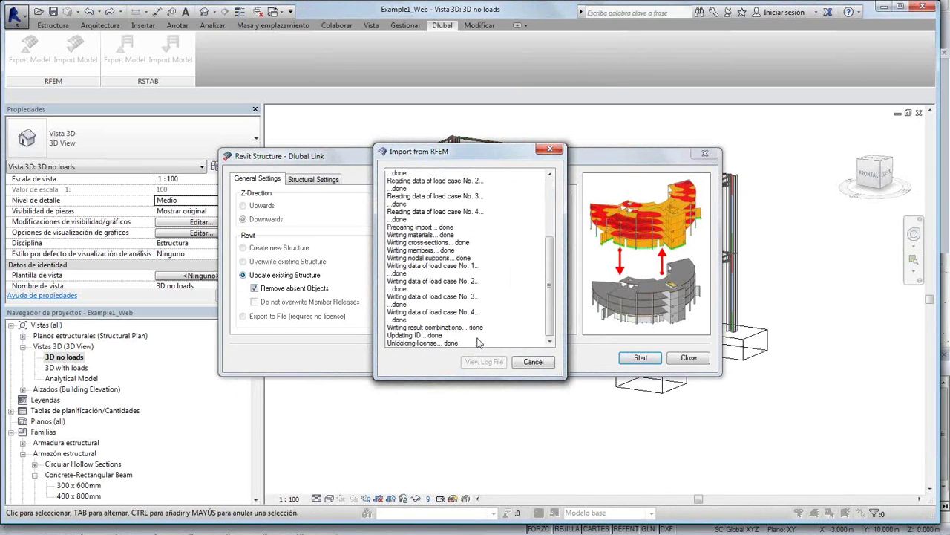
click(532, 361)
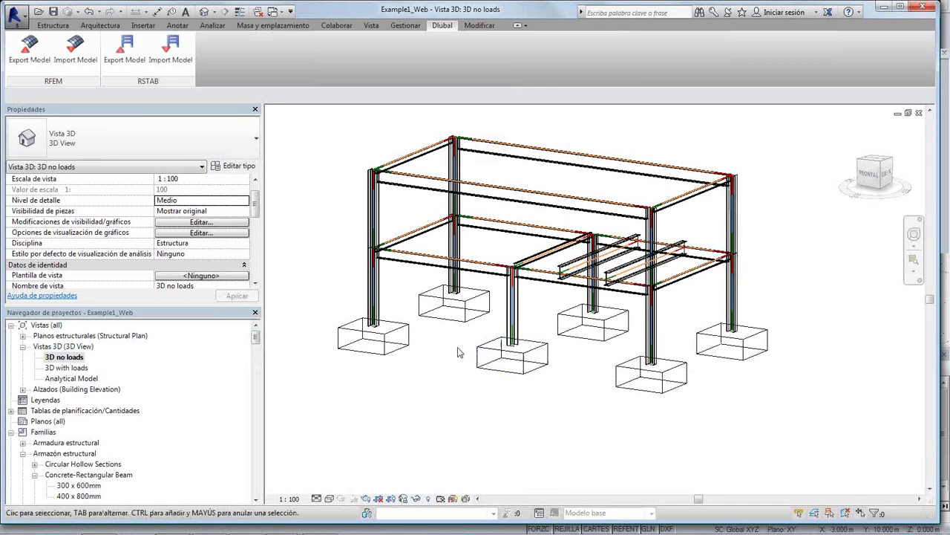
Compare the imported model with RFEM and check the types of the two new beams and the intermediate column in Revit
key(alt+Tab)
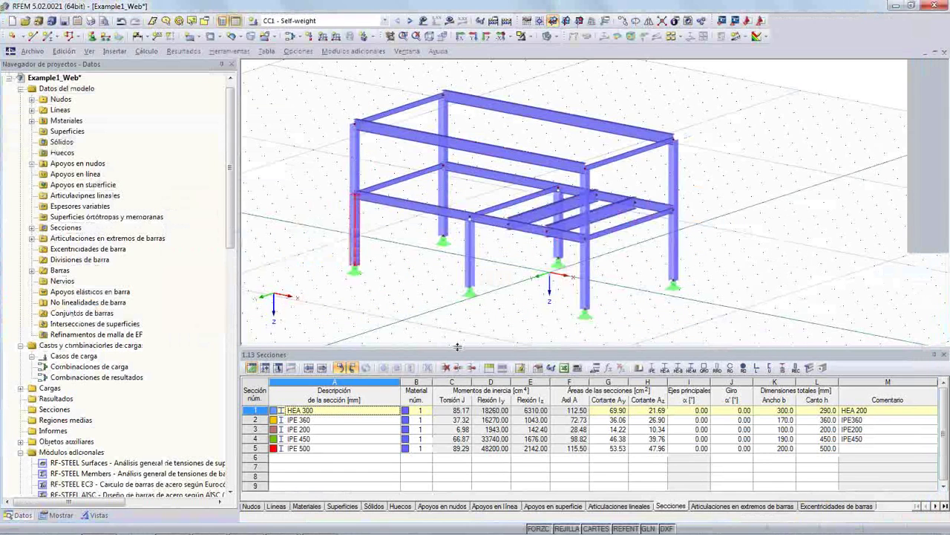
key(alt+Tab)
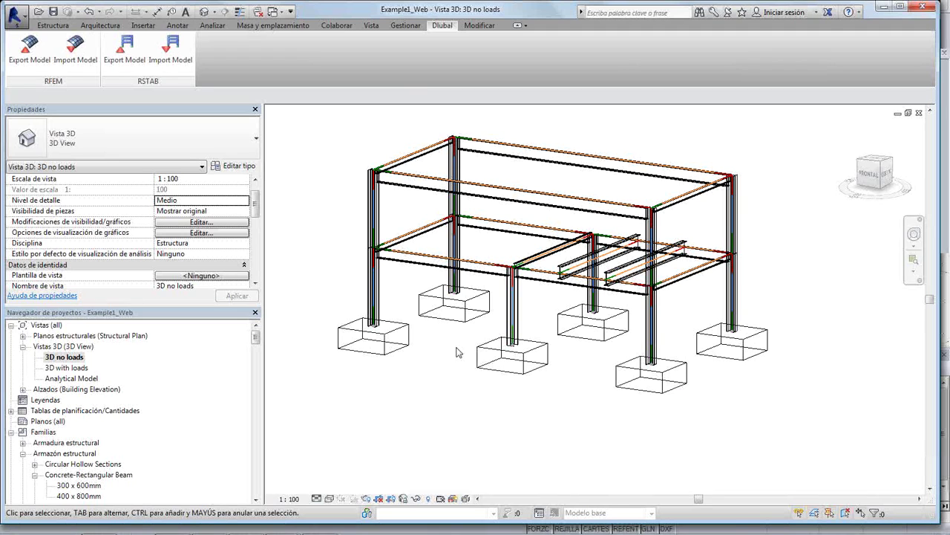
shift+middle_drag(475, 349, 572, 377)
scroll(583, 304, up, 5)
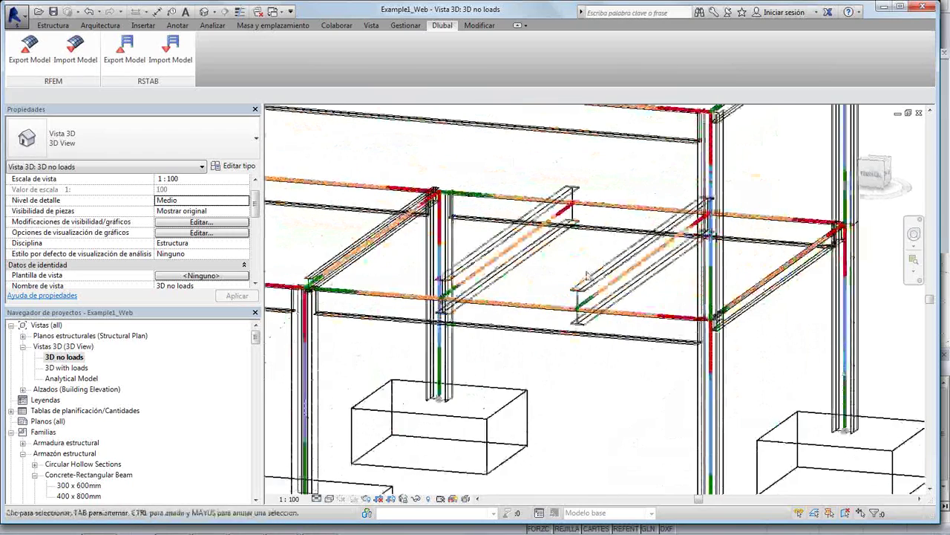
click(584, 287)
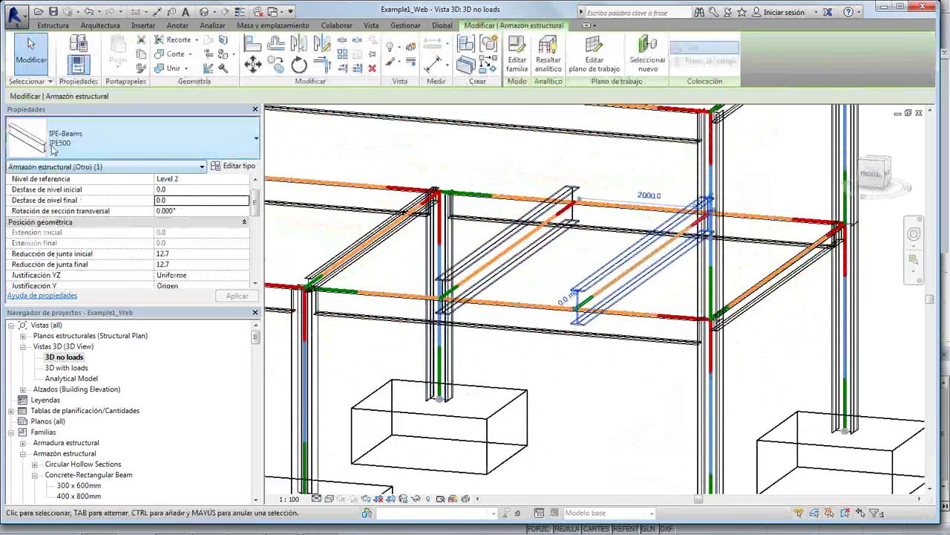
click(464, 269)
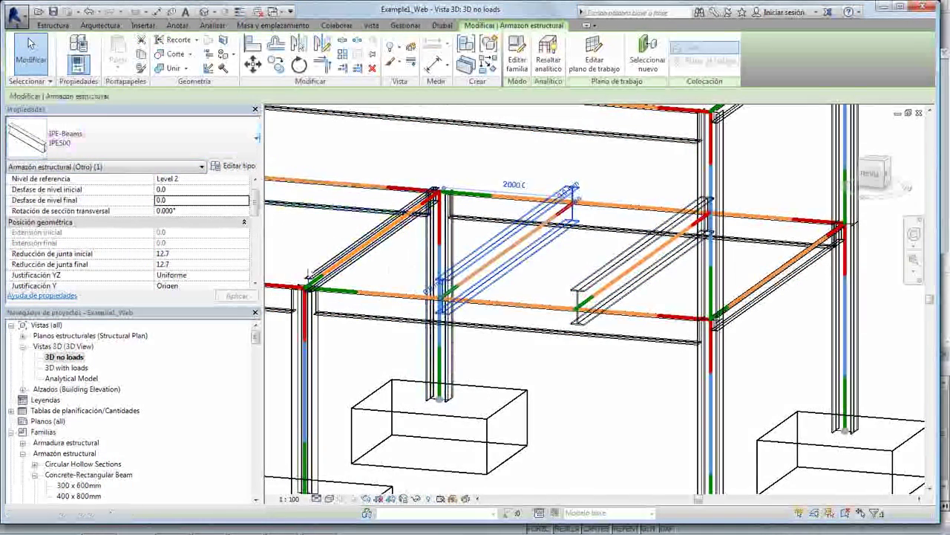
scroll(324, 279, down, 1)
click(298, 352)
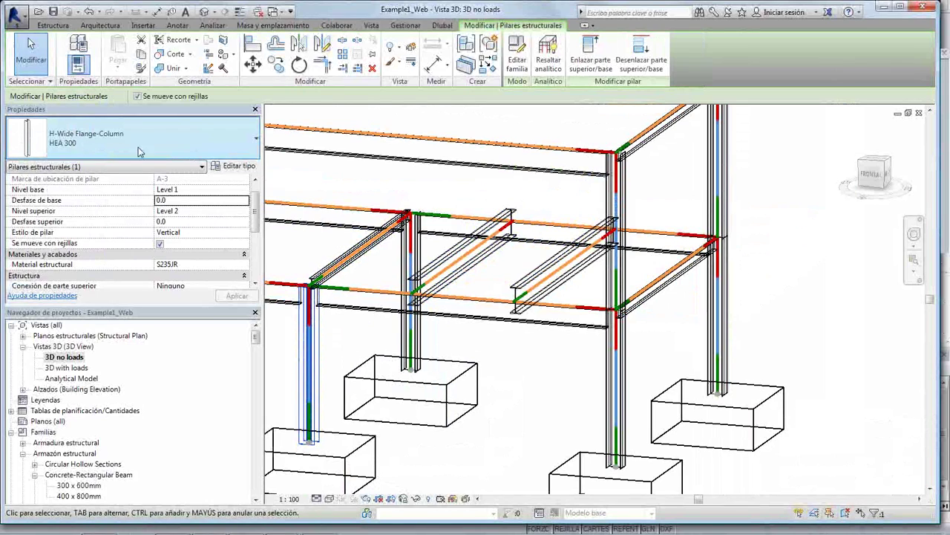
Set the Z justification of the imported IPE500 beam nearest the intermediate beam to Parte superior
click(466, 247)
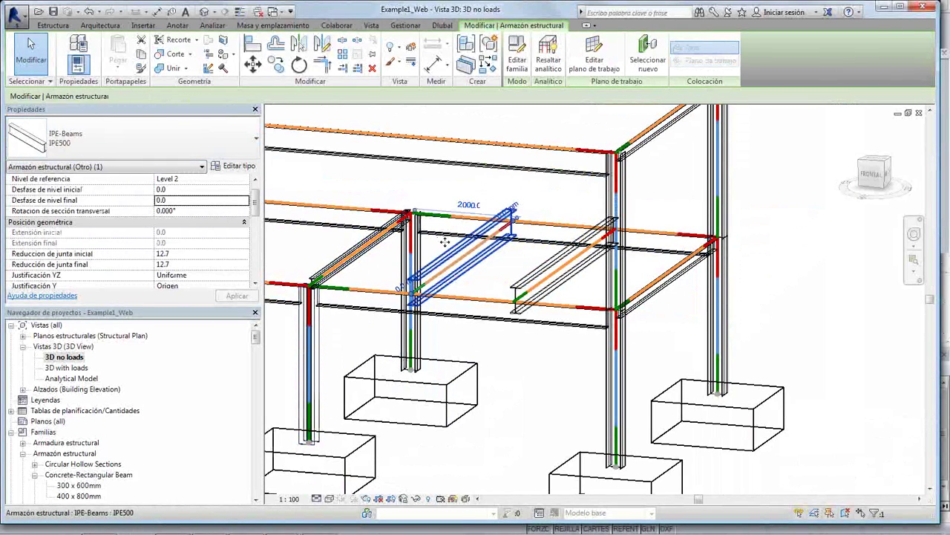
mouse_move(258, 210)
mouse_down()
mouse_move(260, 270)
mouse_move(260, 219)
mouse_up()
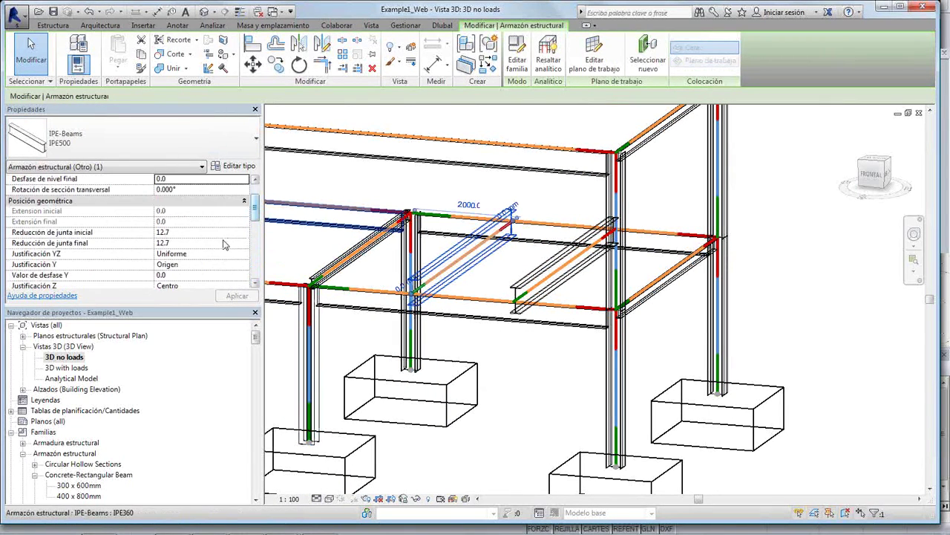
click(197, 286)
click(244, 275)
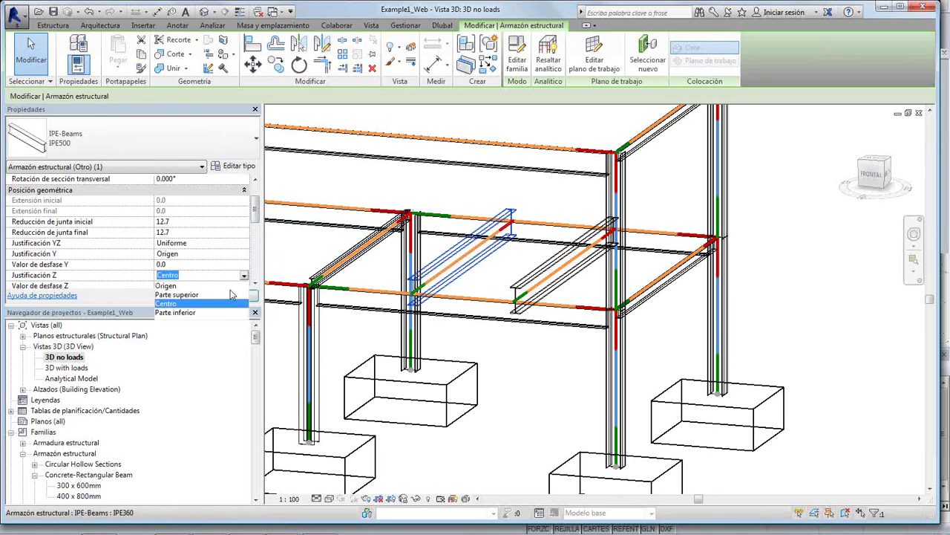
click(226, 295)
click(236, 296)
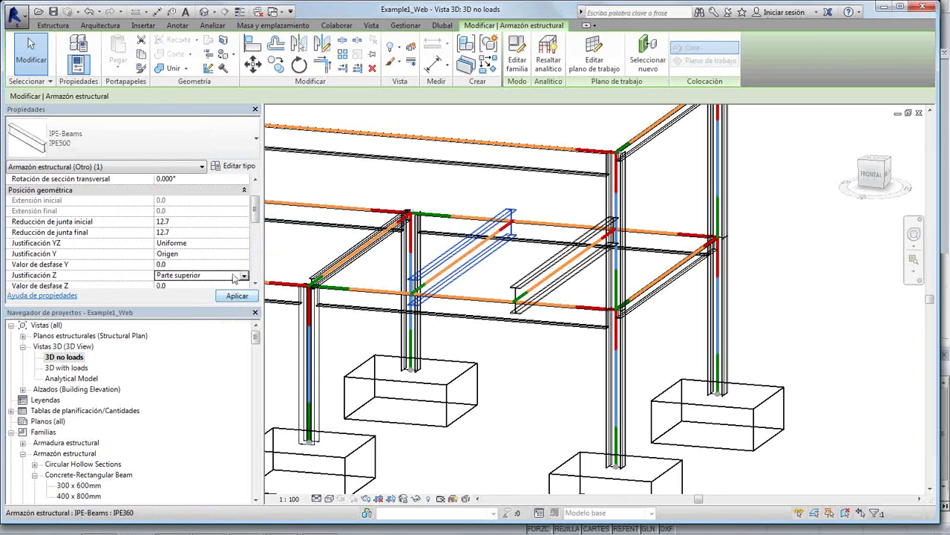
Set the Z justification of the other imported IPE500 beam, nearer the end of the frame, to Parte superior
click(531, 274)
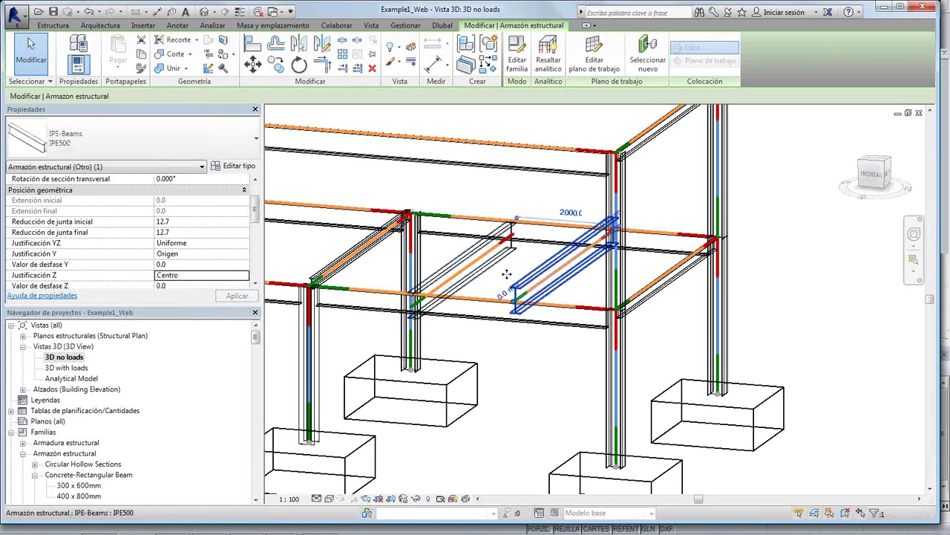
click(238, 275)
click(243, 275)
click(227, 295)
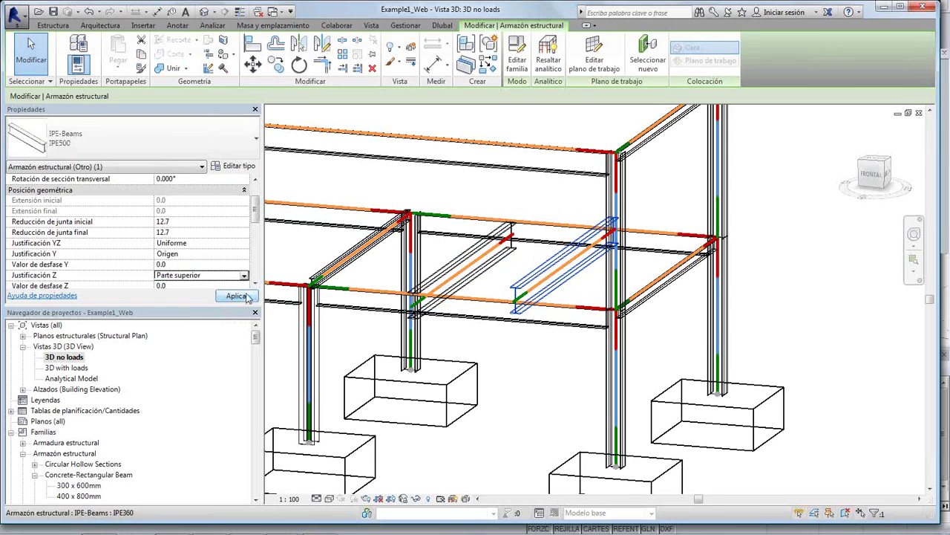
click(245, 297)
scroll(517, 274, up, 2)
shift+middle_drag(518, 274, 525, 227)
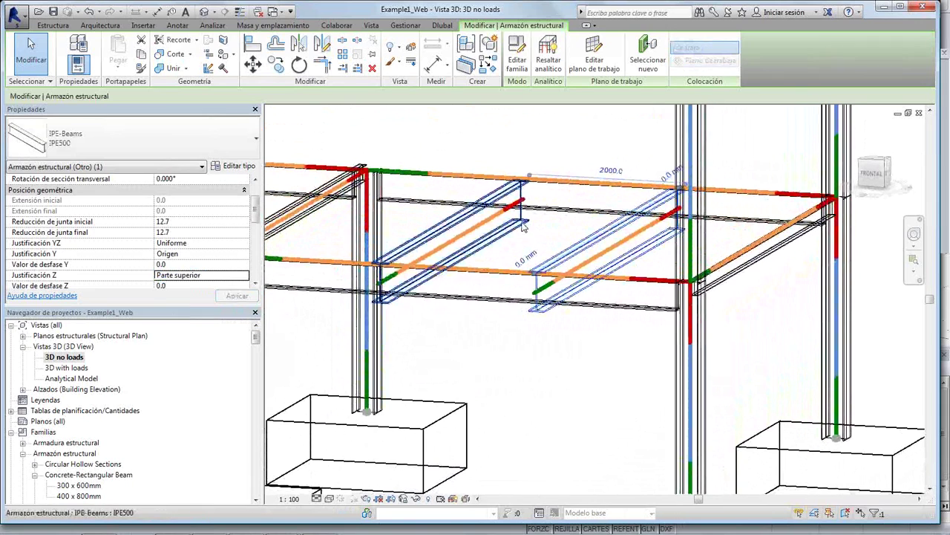
Undo the Z justification changes on both imported IPE500 beams
click(89, 12)
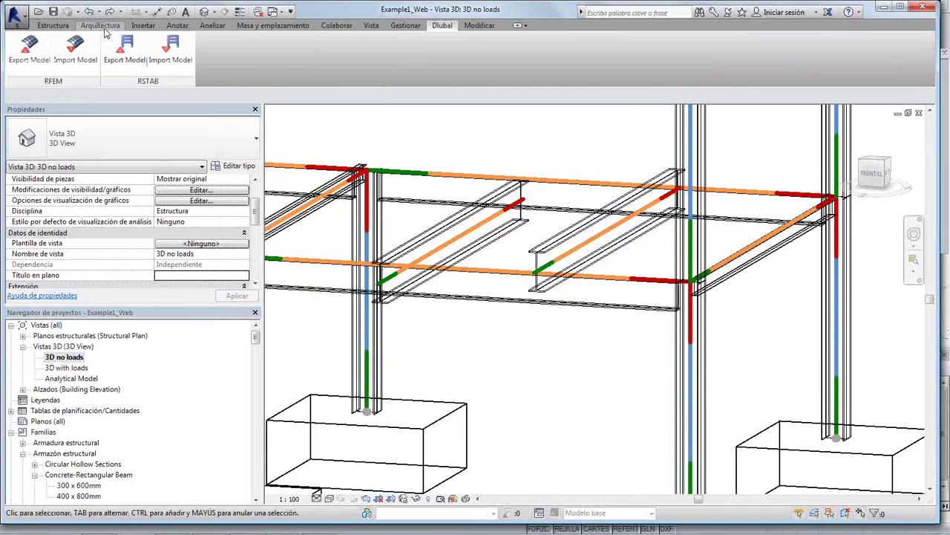
click(88, 12)
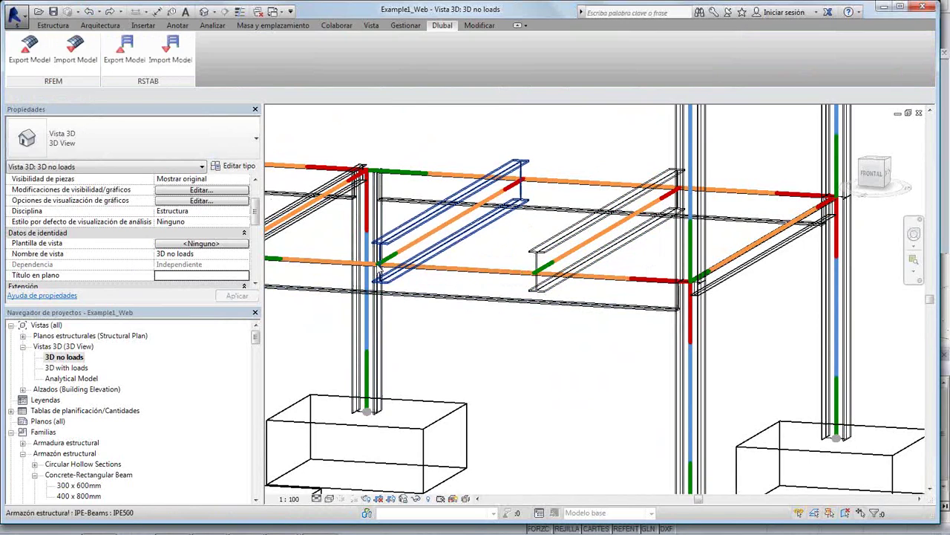
In the Analytical Model view, set the start and end alignment methods of the imported beam nearest the intermediate beam to Autodetectar
double_click(58, 378)
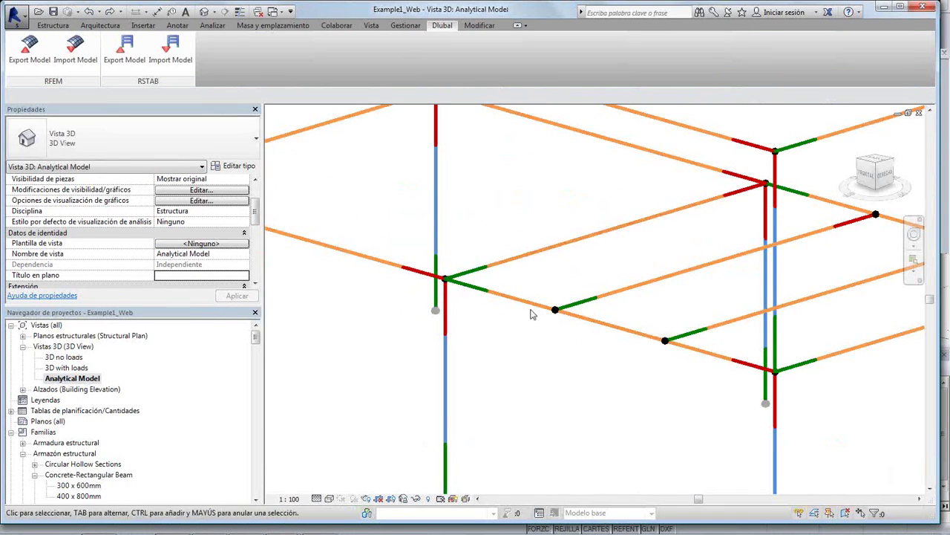
shift+middle_drag(495, 335, 660, 312)
click(715, 297)
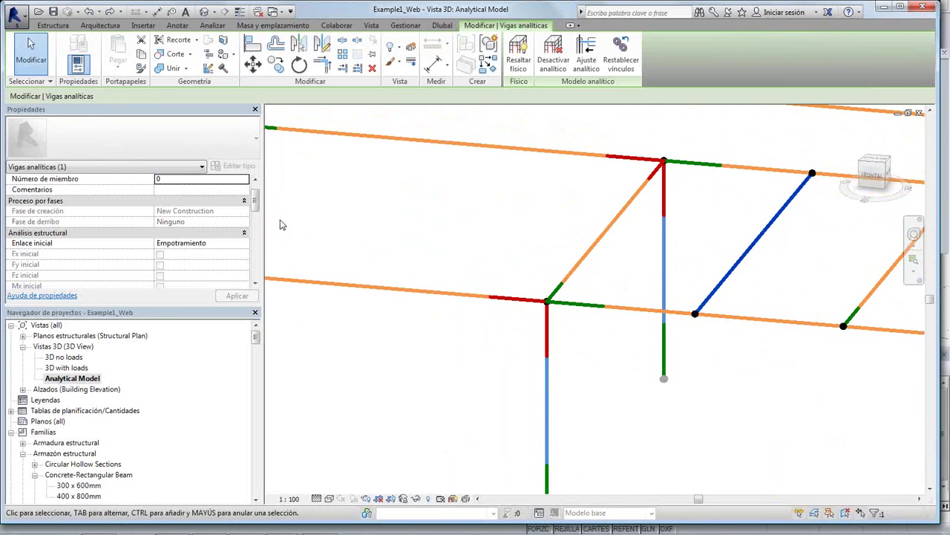
drag(257, 210, 257, 275)
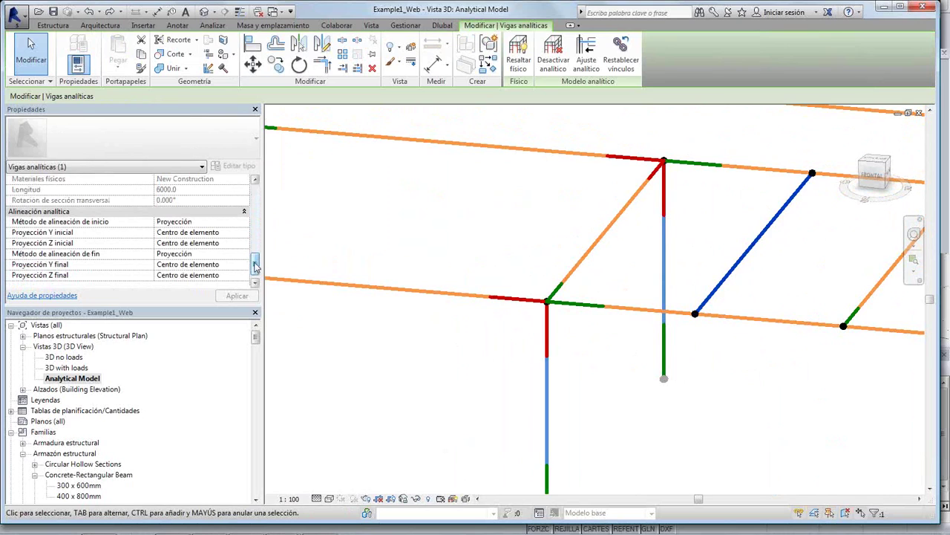
click(234, 223)
click(244, 222)
click(237, 234)
click(234, 254)
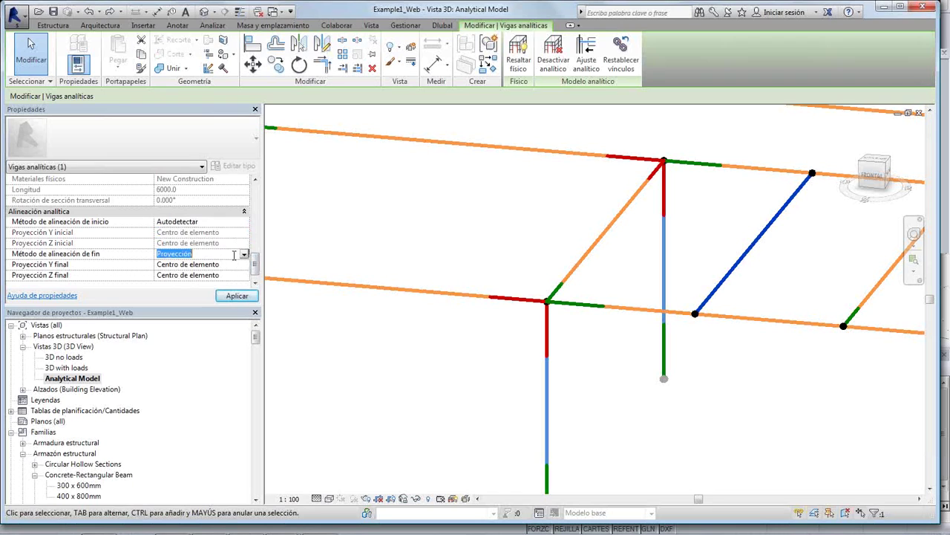
click(244, 254)
click(230, 269)
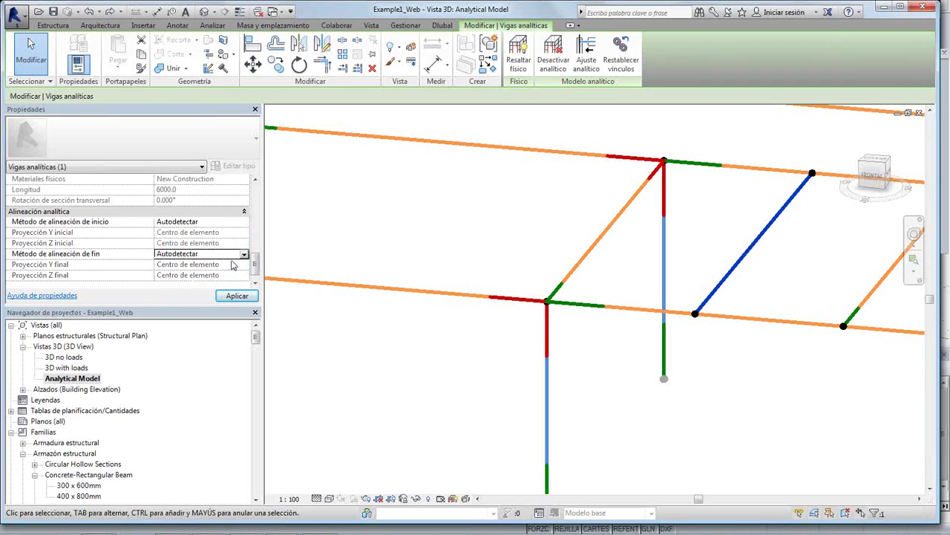
scroll(403, 245, down, 2)
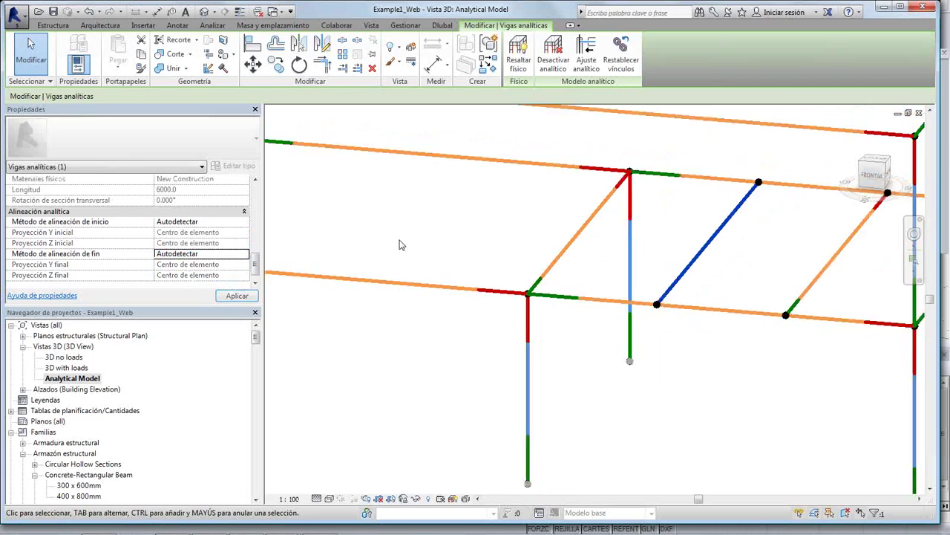
Open the 3D no loads view and examine the imported beams within the whole frame
middle_drag(425, 251, 369, 236)
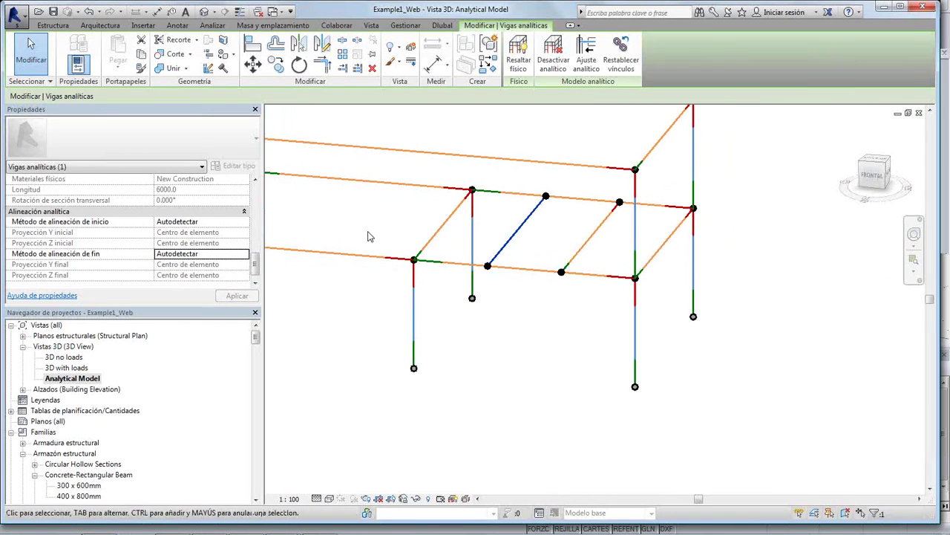
double_click(64, 356)
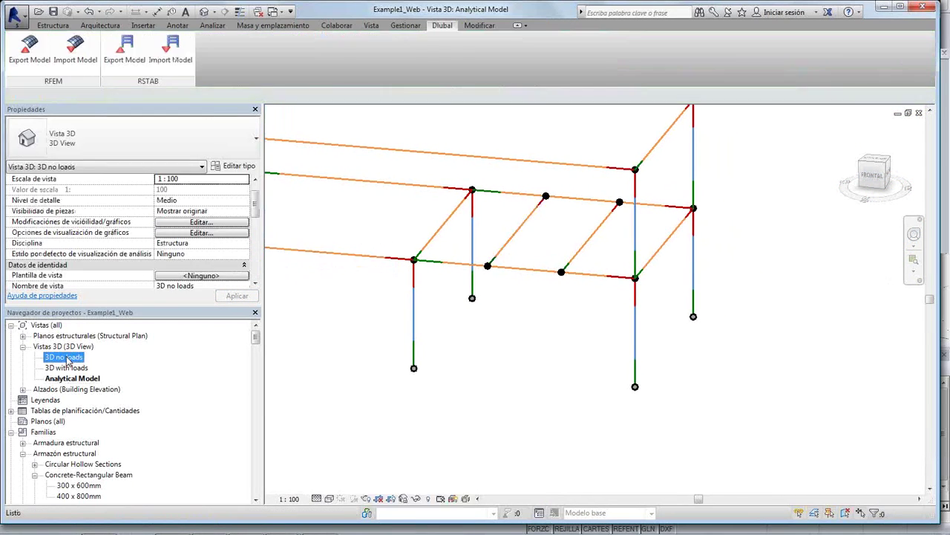
scroll(504, 316, down, 4)
shift+middle_drag(491, 321, 619, 337)
mouse_move(619, 337)
shift+middle_down()
mouse_move(637, 351)
mouse_move(618, 347)
shift+middle_up()
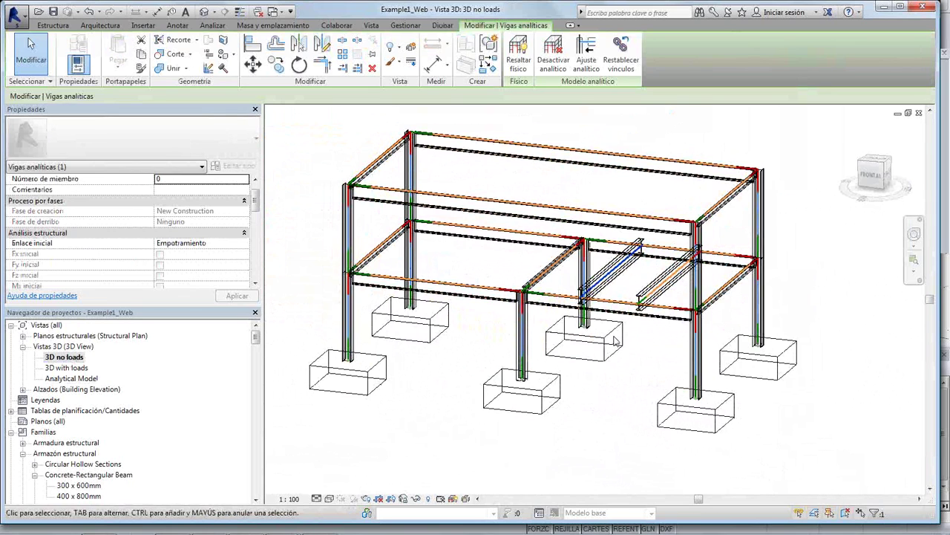
scroll(637, 357, up, 1)
scroll(636, 357, down, 1)
middle_drag(636, 357, 659, 363)
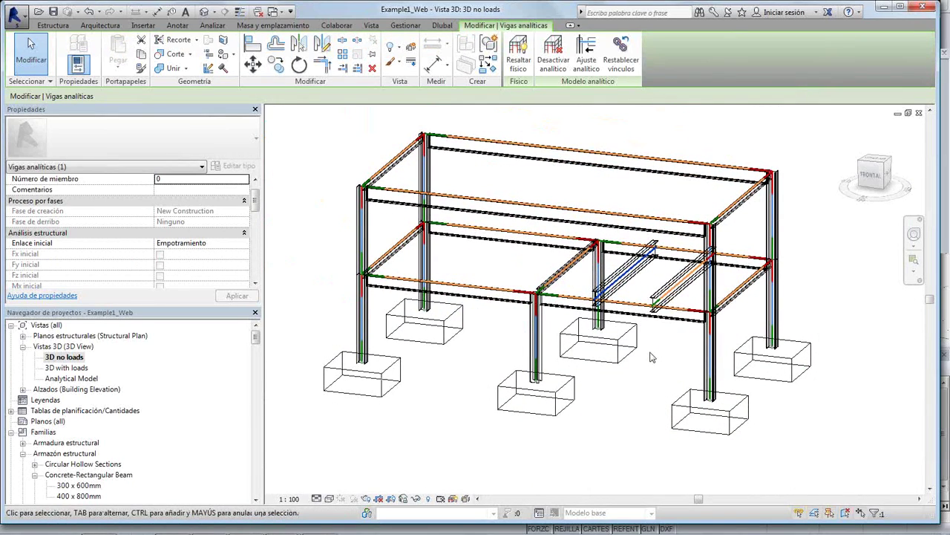
Set the distance from the intermediate beam to the nearest imported IPE500 beam to 1750 mm
click(632, 264)
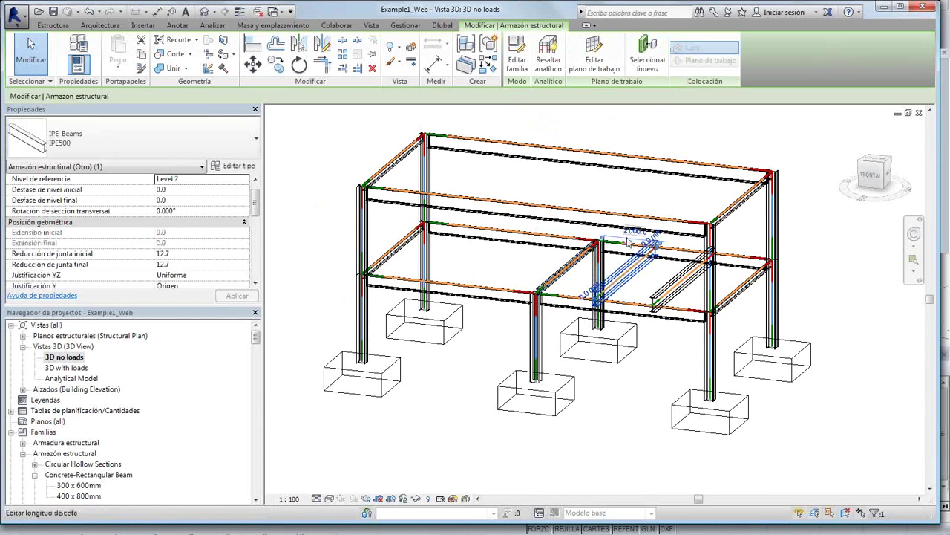
scroll(629, 243, up, 3)
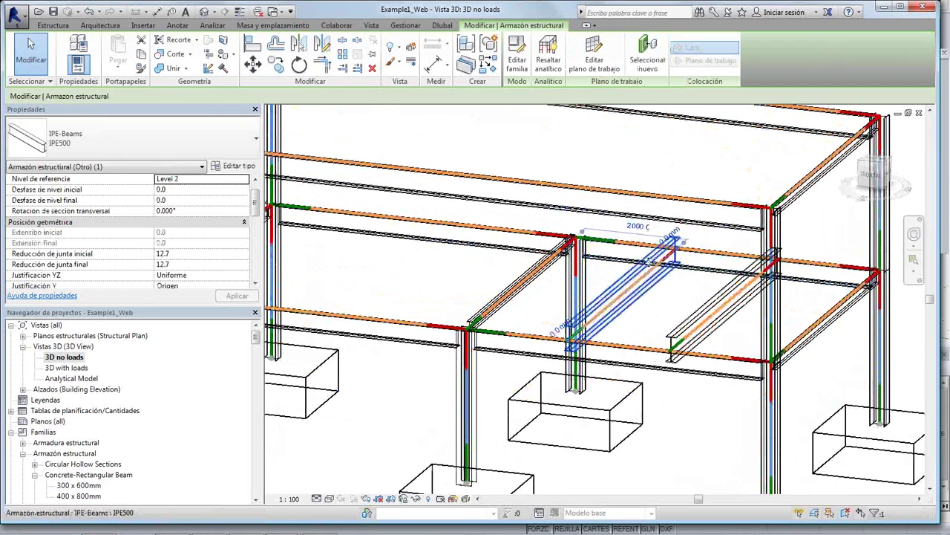
click(639, 228)
text(17)
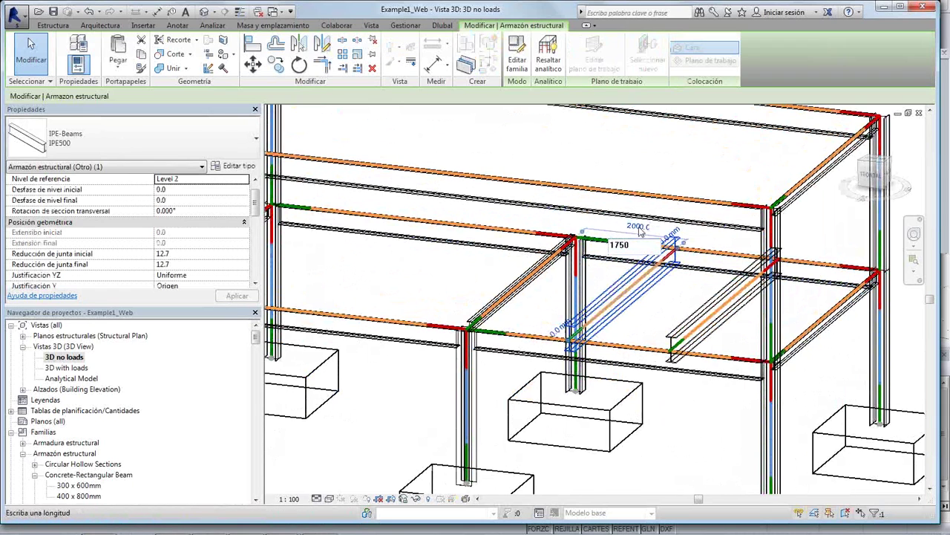
text(50)
key(Return)
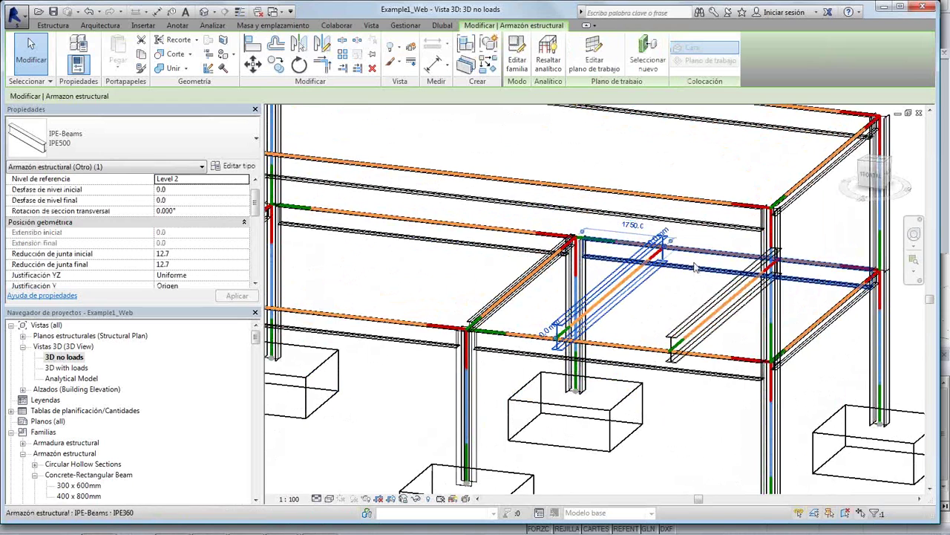
Set the spacing of the other imported IPE500 beam, nearer the end of the frame, from the first imported beam to 2500 mm
drag(646, 263, 722, 303)
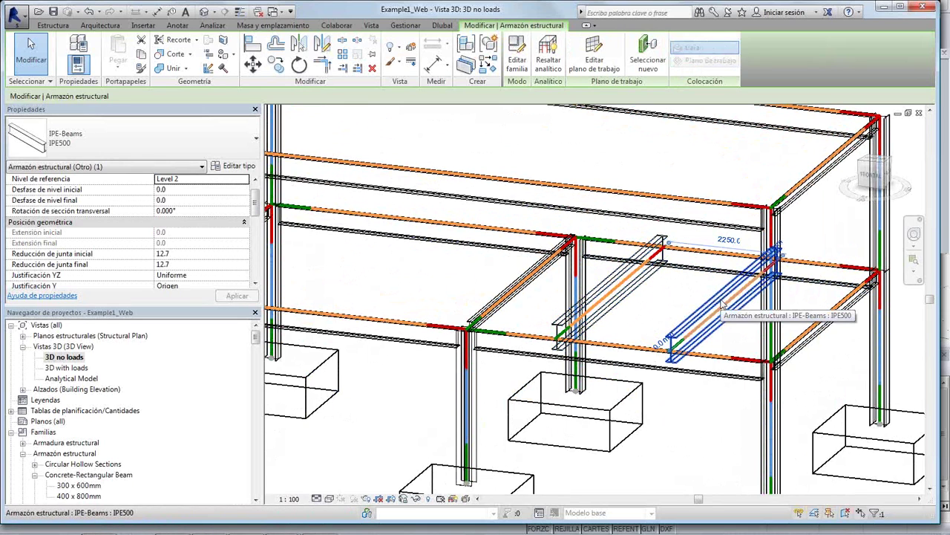
click(722, 242)
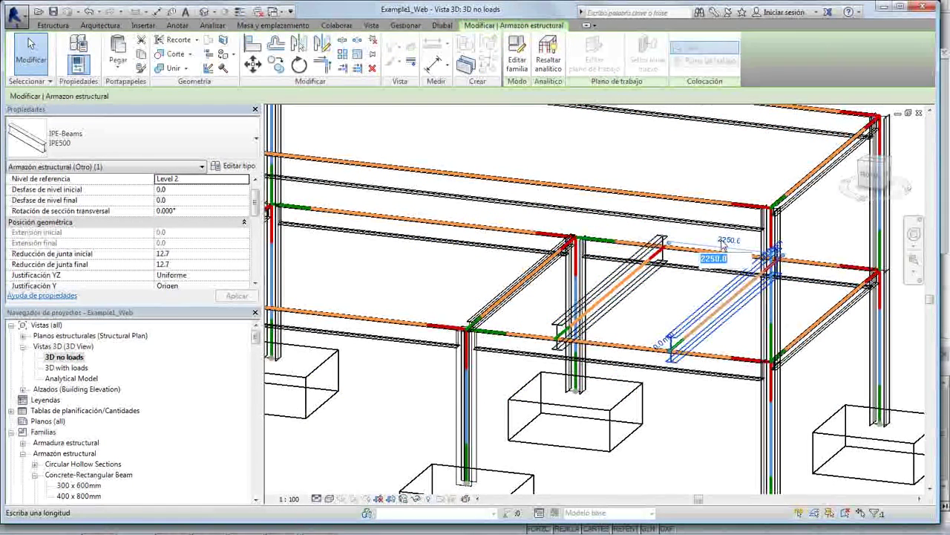
text(2500)
key(Return)
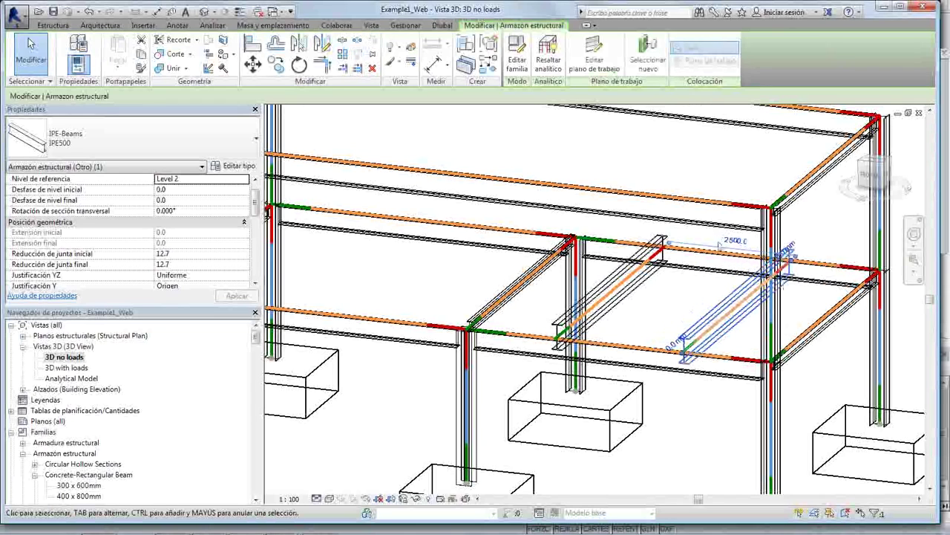
Export the modified model to RFEM with Update existing Structure and Remove absent Objects
scroll(627, 236, down, 2)
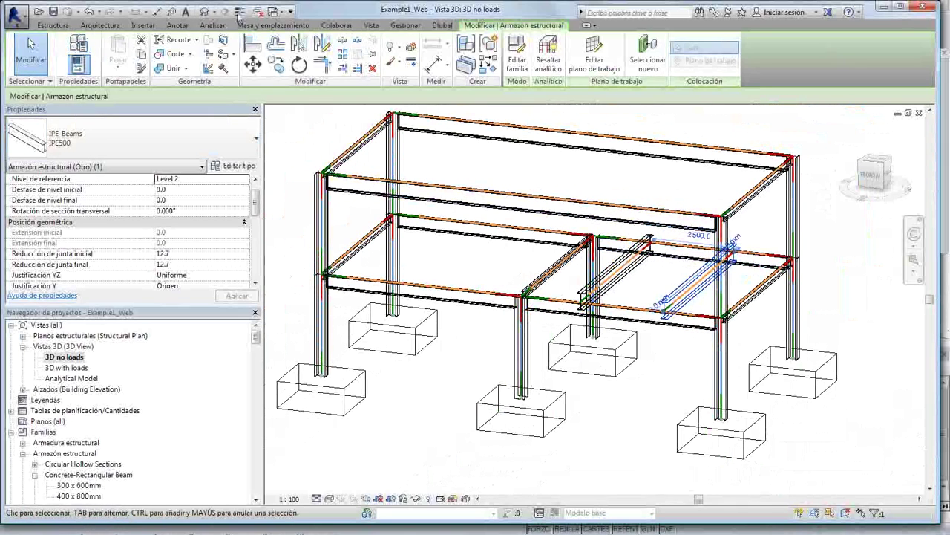
click(442, 25)
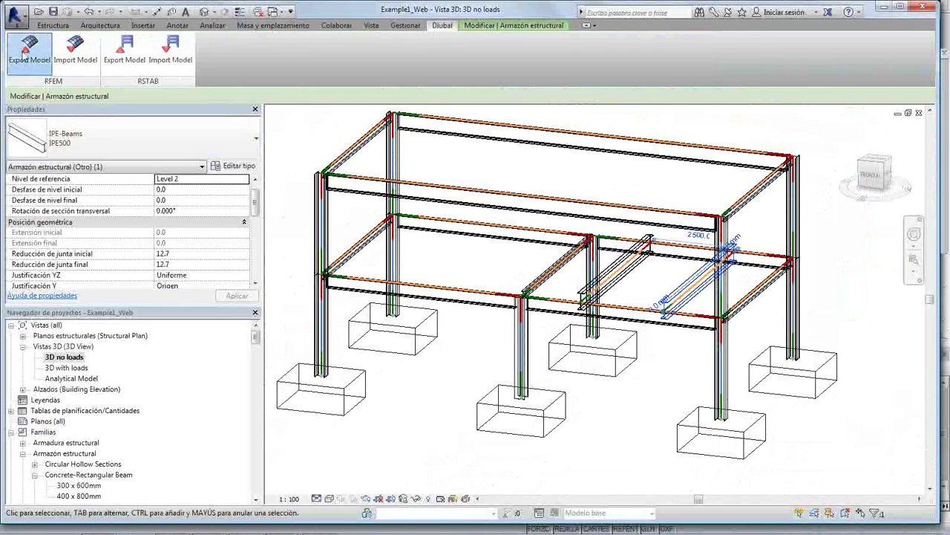
click(24, 54)
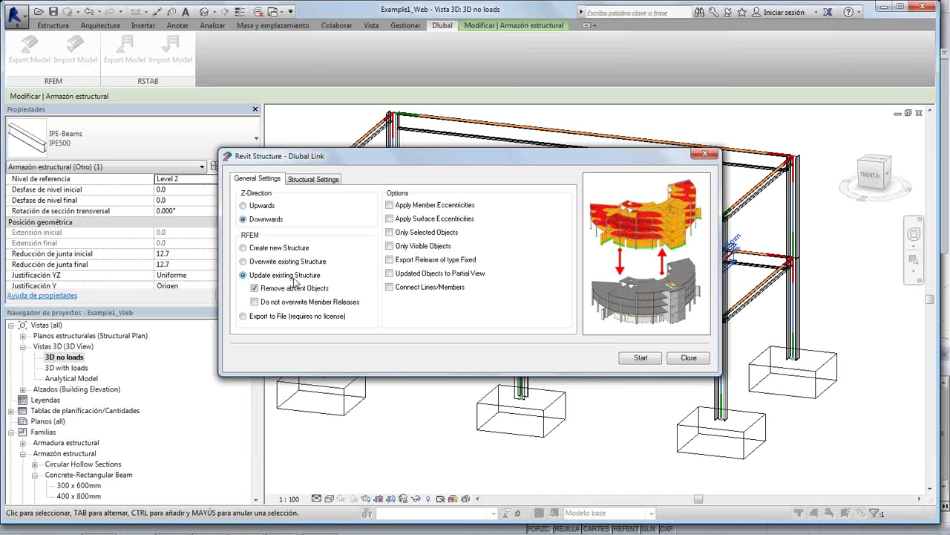
click(640, 357)
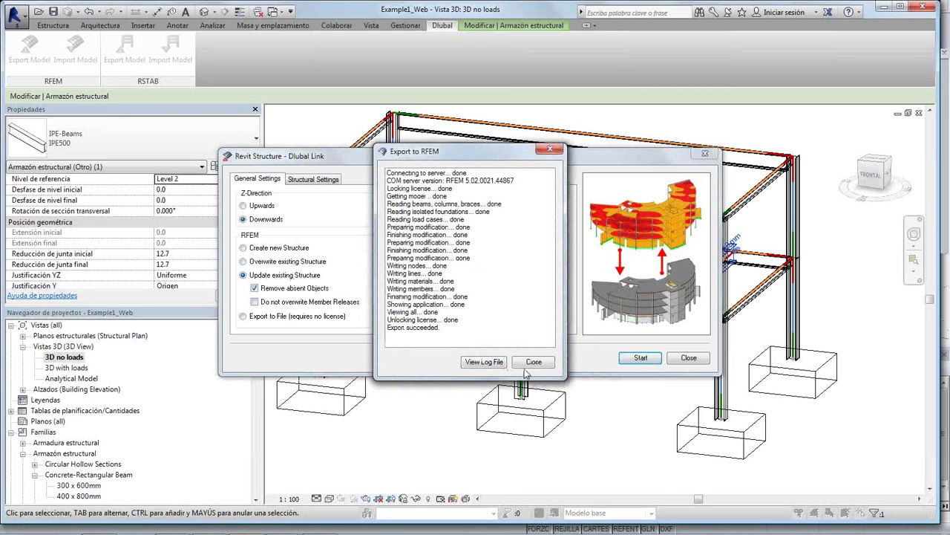
Dismiss the finished export log and switch to RFEM to examine the updated beams in the 3D frame
click(534, 362)
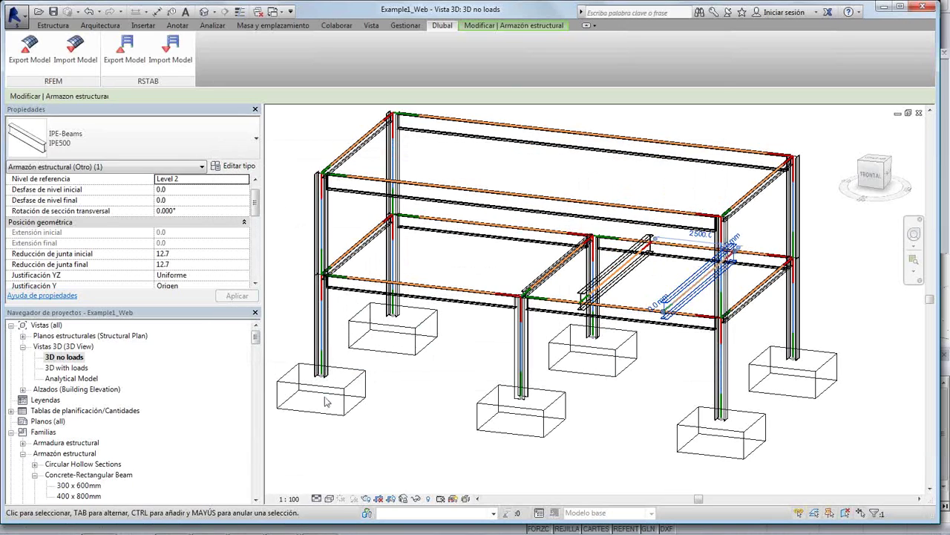
key(alt+Tab)
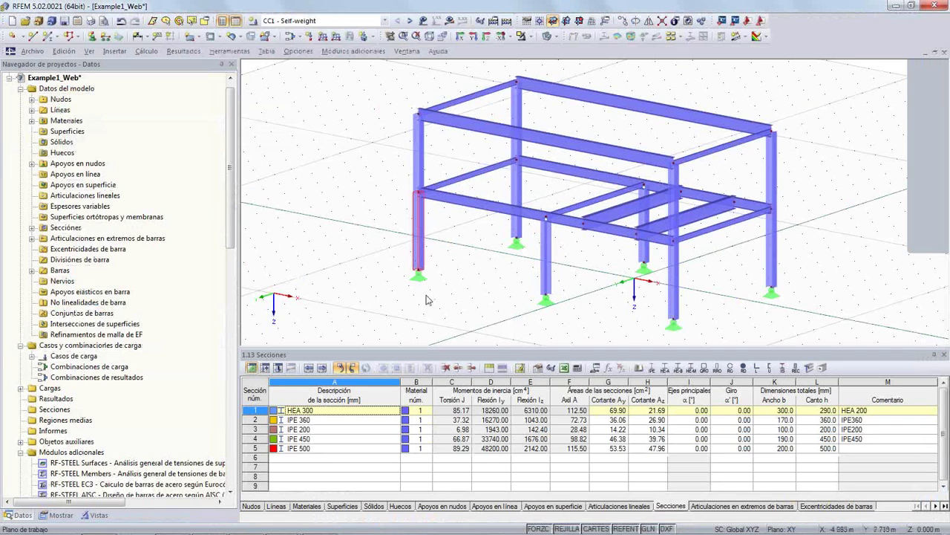
ctrl+middle_drag(475, 294, 576, 312)
scroll(576, 312, up, 3)
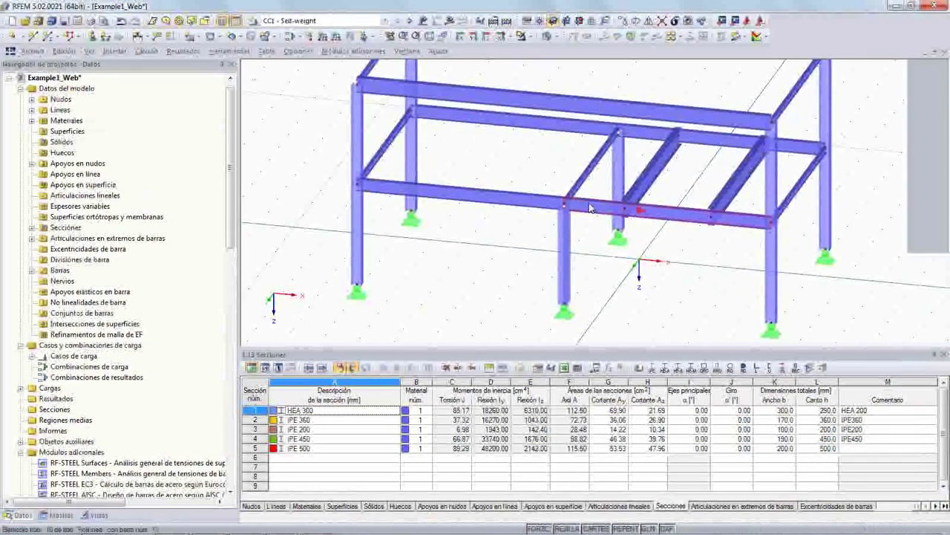
Add a linear length dimension along the front level 1 beam between the middle and end columns, offset about 4.7 m
click(148, 38)
click(147, 39)
click(148, 41)
click(156, 50)
scroll(569, 205, up, 2)
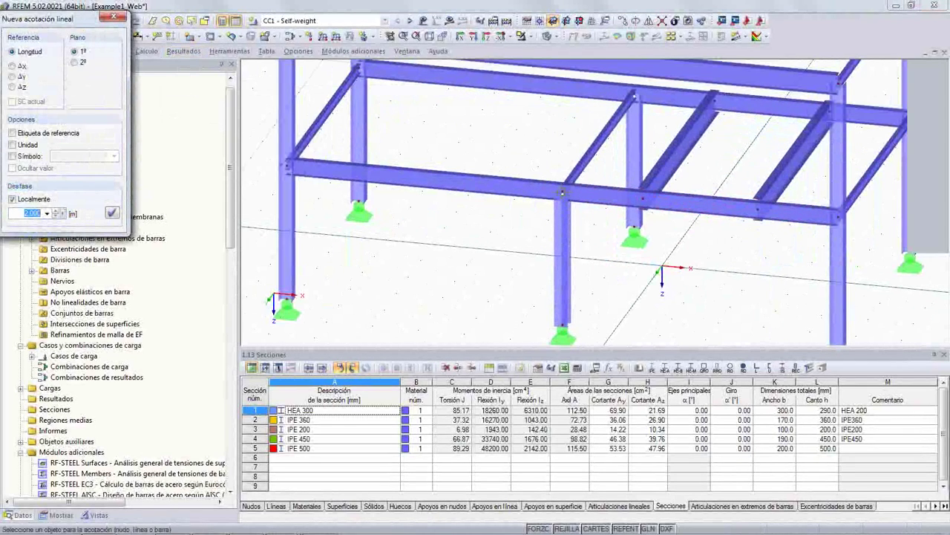
click(548, 37)
click(562, 192)
click(839, 217)
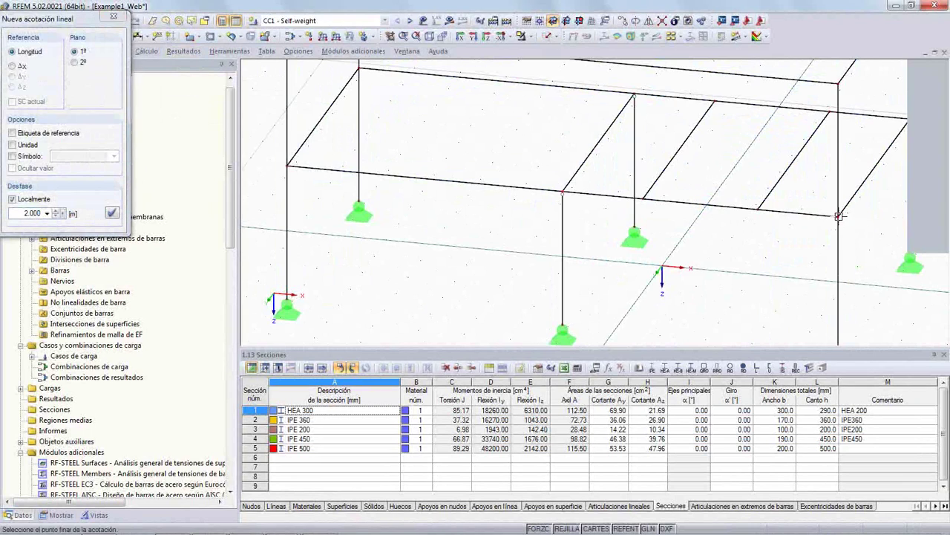
click(720, 293)
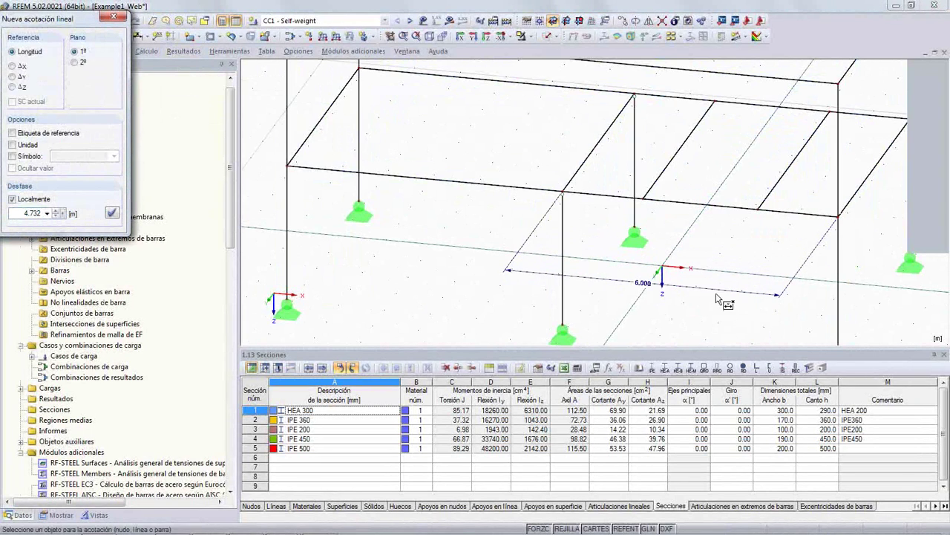
Add a chained X-direction dimension through the same bay's column and secondary beam nodes, placed between the beam and the first dimension
click(562, 193)
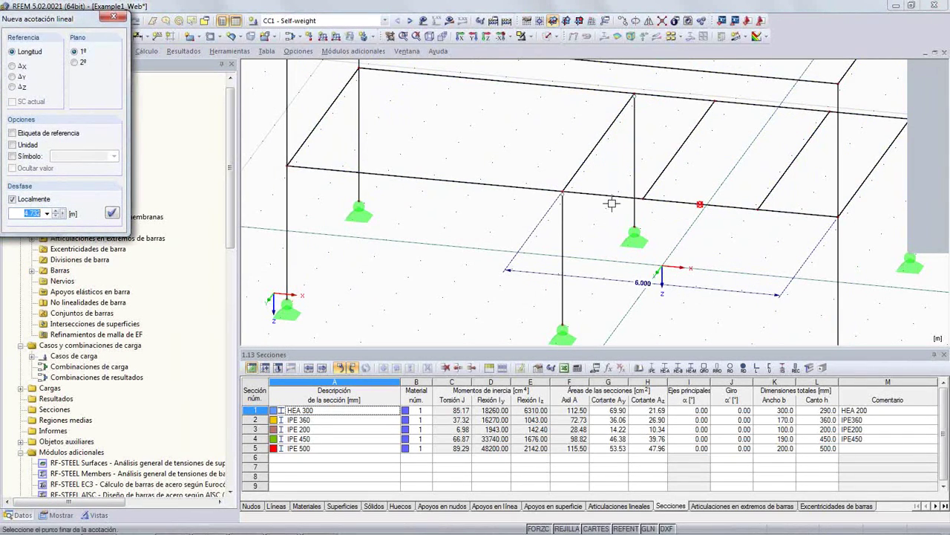
click(641, 201)
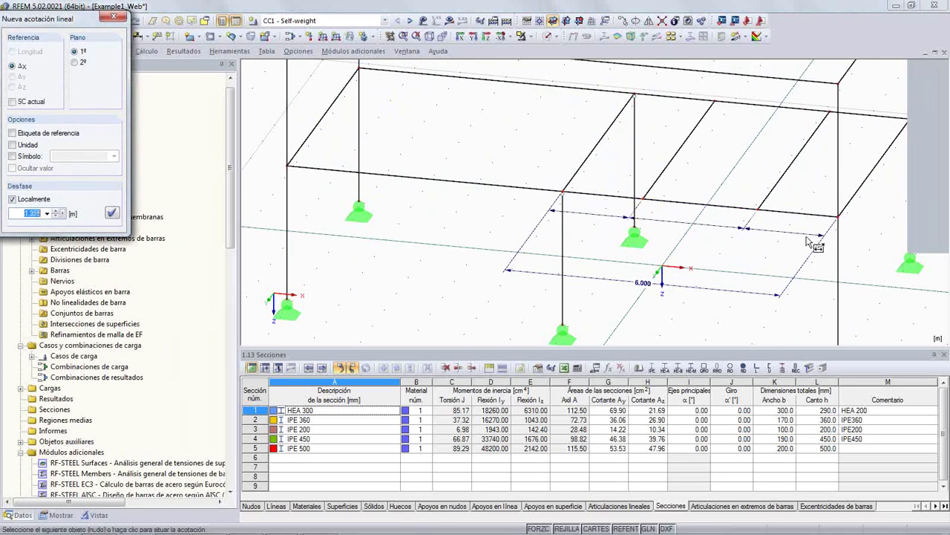
click(758, 267)
key(Escape)
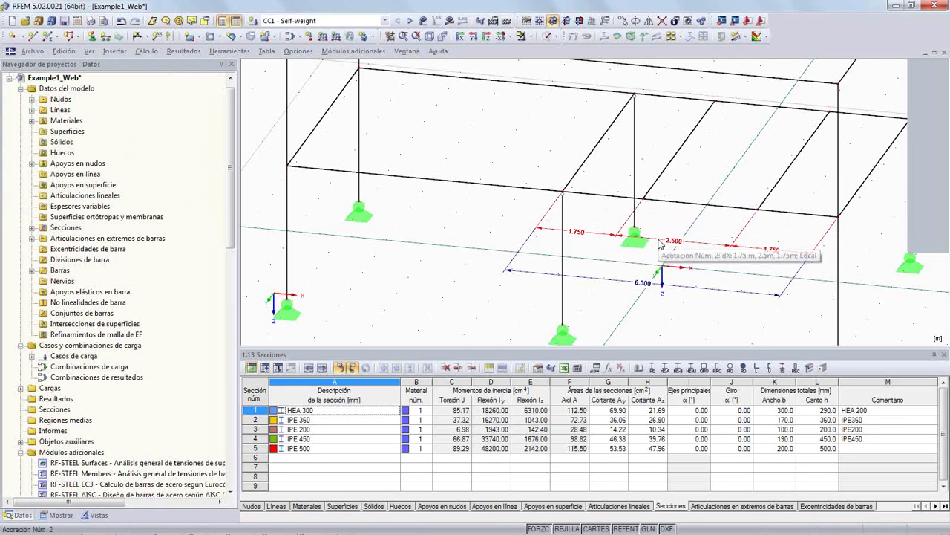
scroll(695, 247, down, 3)
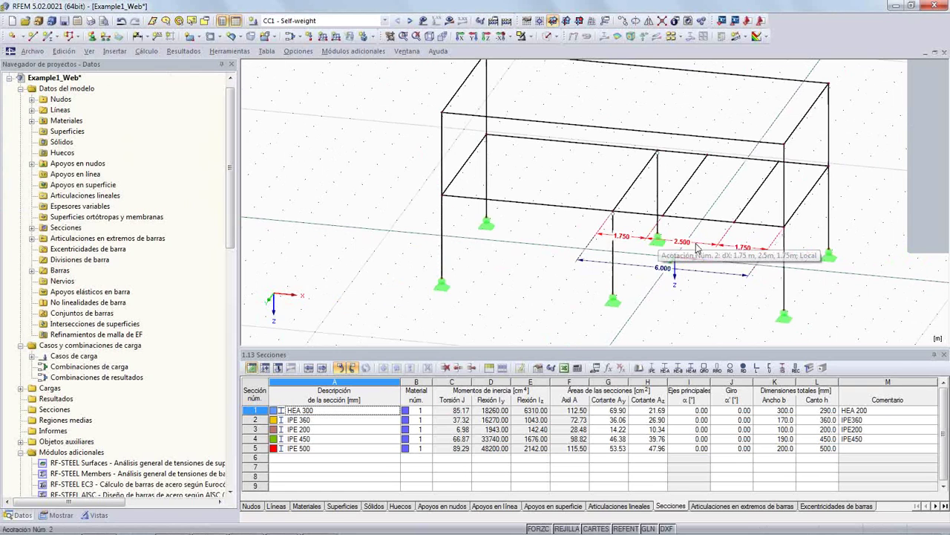
Switch back to Revit, clear the selection and select all the level 1 beams of the structure
key(alt+Tab)
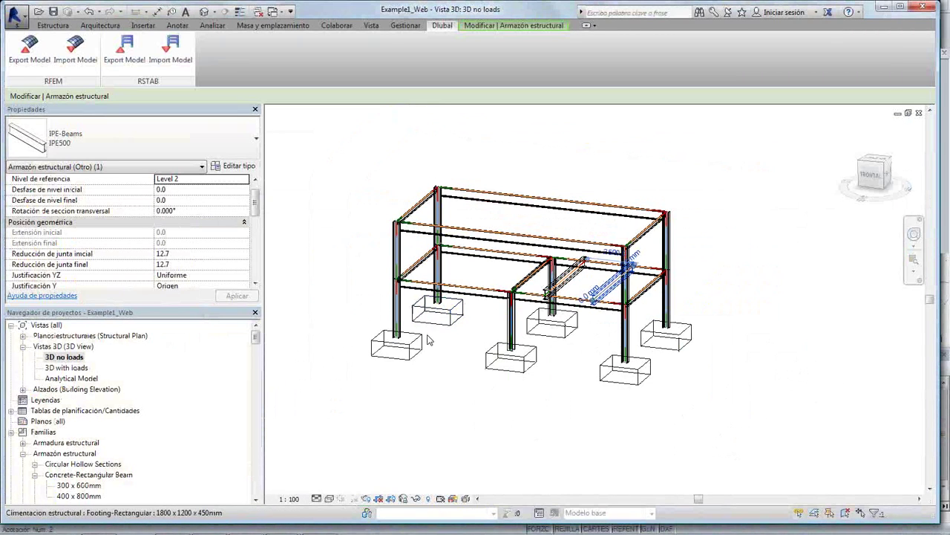
click(432, 377)
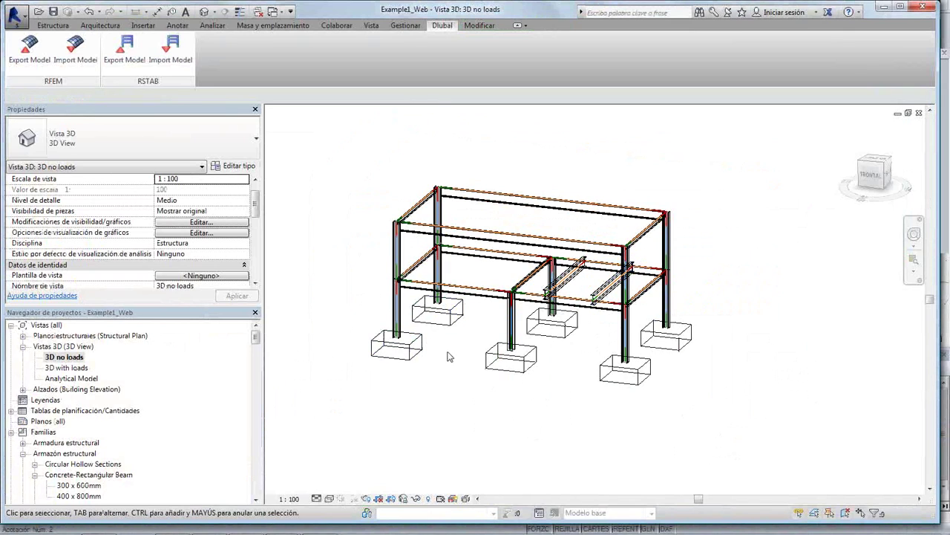
scroll(440, 370, down, 1)
shift+middle_drag(441, 369, 497, 332)
scroll(458, 342, up, 4)
drag(366, 283, 799, 223)
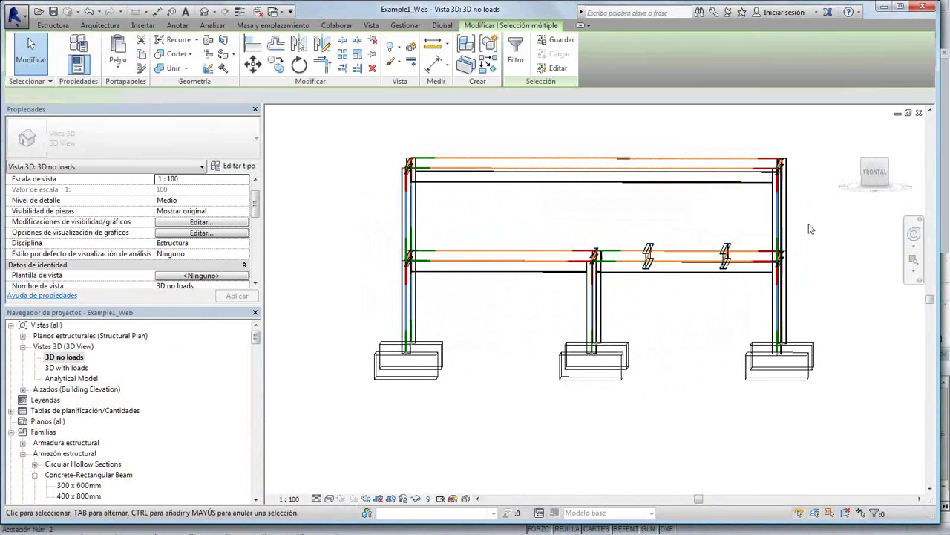
shift+middle_drag(539, 208, 492, 244)
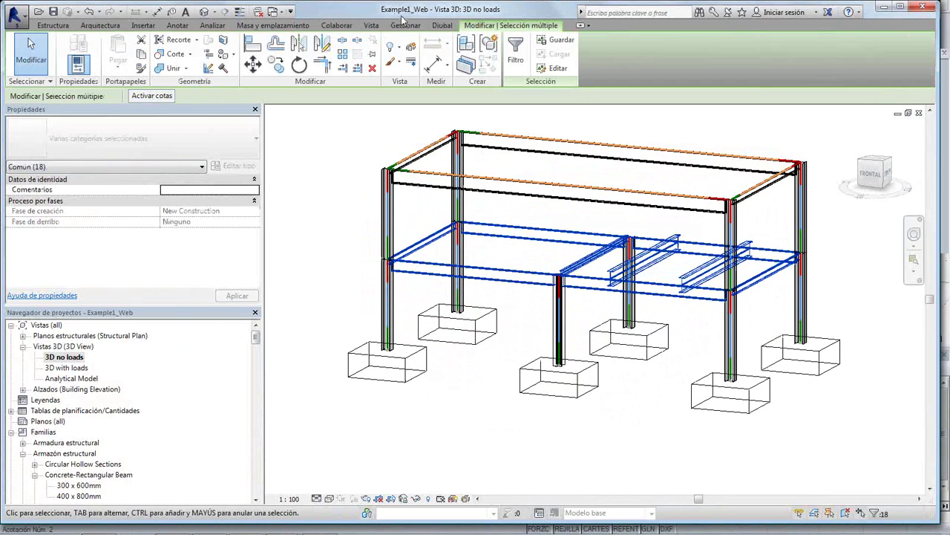
Export only the selected level 1 beams to RFEM as a new structure with the Z-direction downwards
click(442, 25)
click(30, 49)
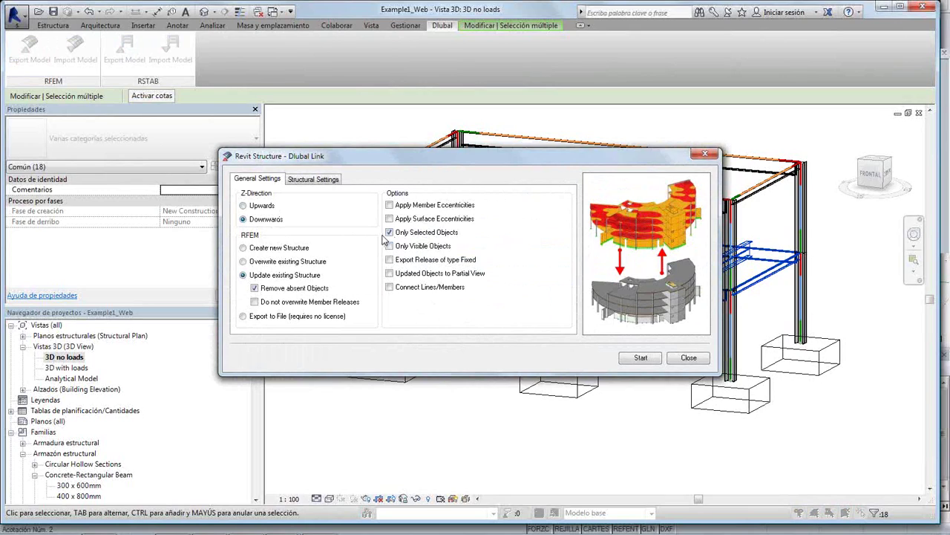
click(243, 248)
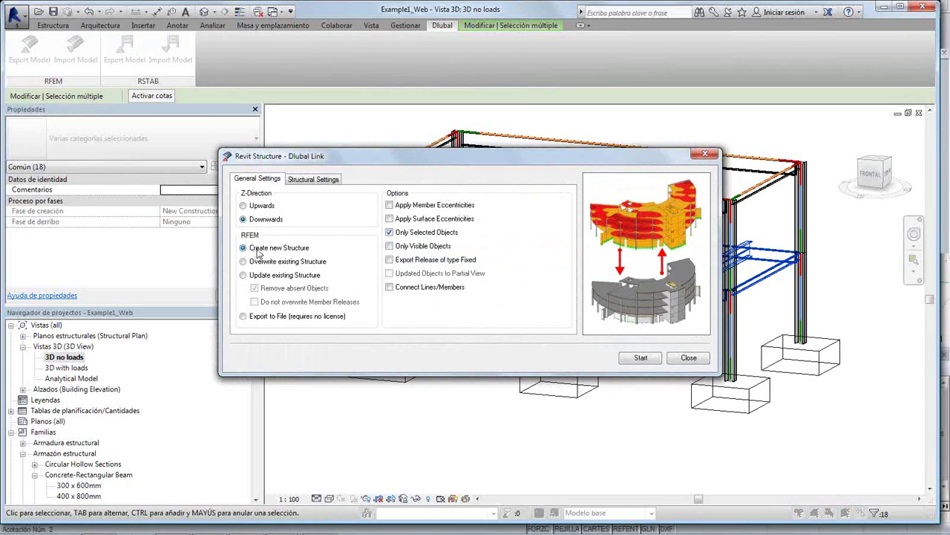
click(629, 362)
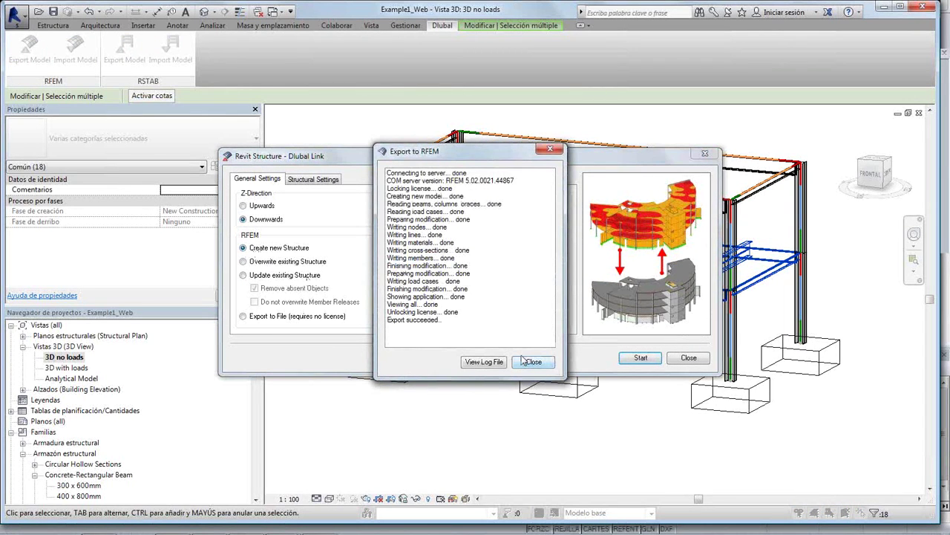
click(524, 362)
Switch to RFEM and save the exported floor model as Nivel 1 without creating a project for the folder
key(alt+Tab)
middle_drag(343, 297, 349, 268)
scroll(394, 176, down, 1)
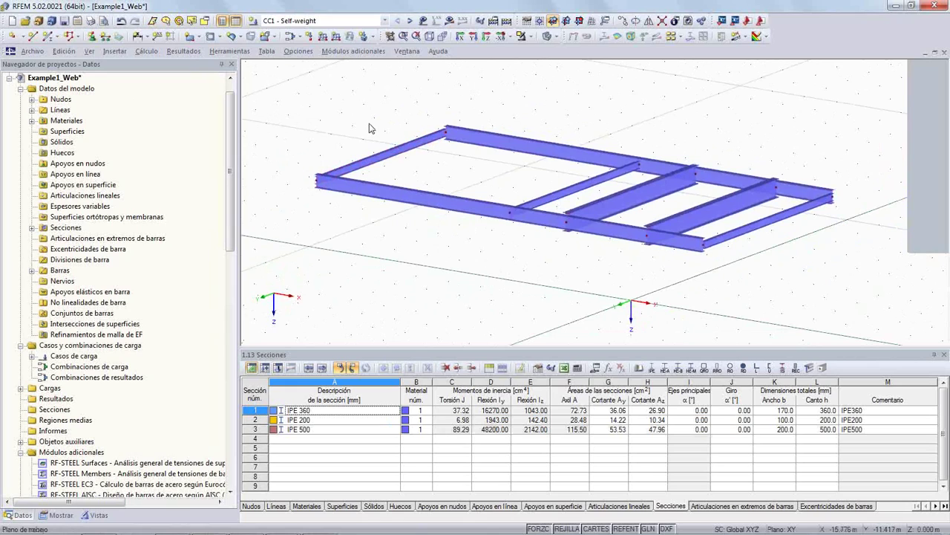
click(31, 51)
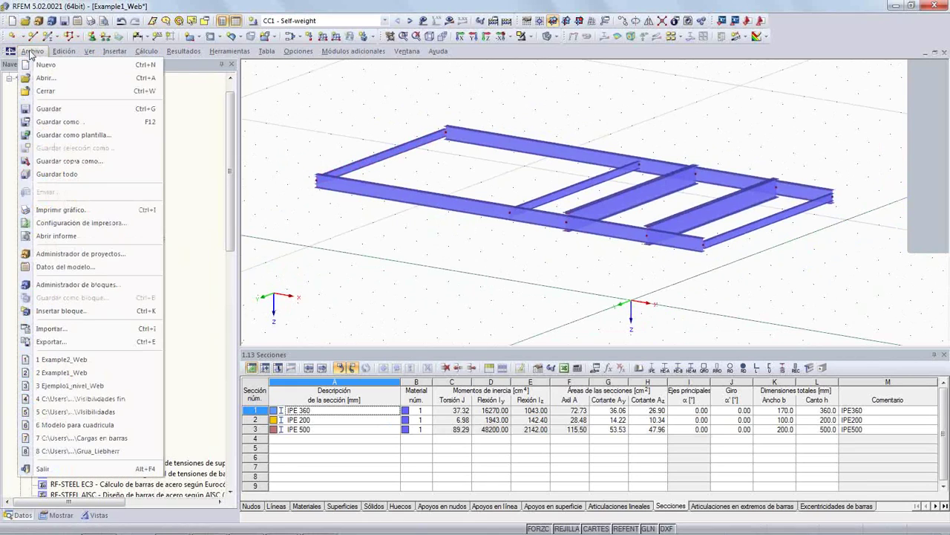
click(51, 110)
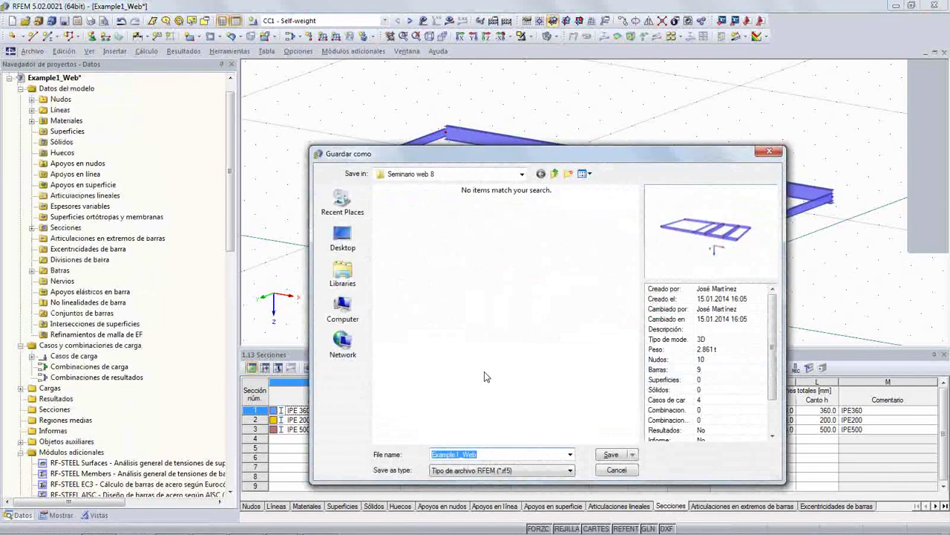
text(N)
key(Return)
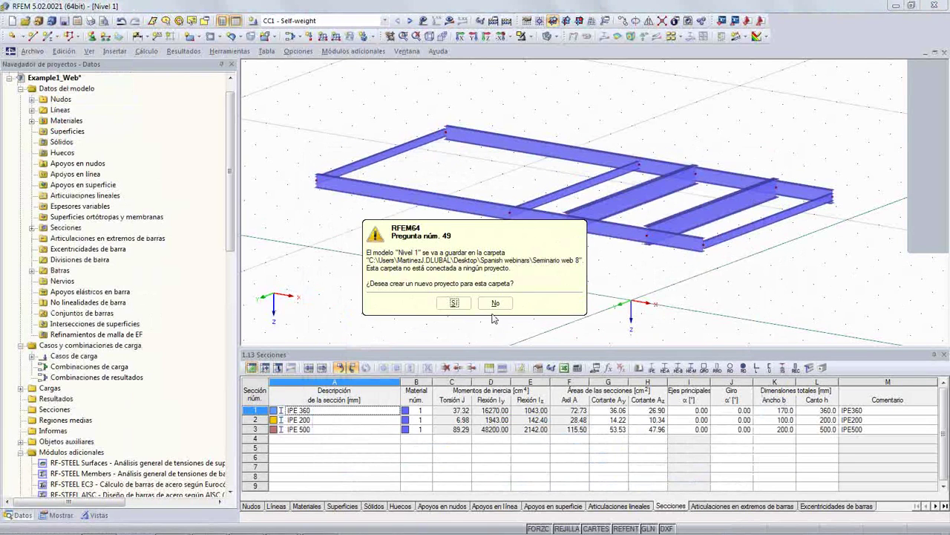
click(495, 302)
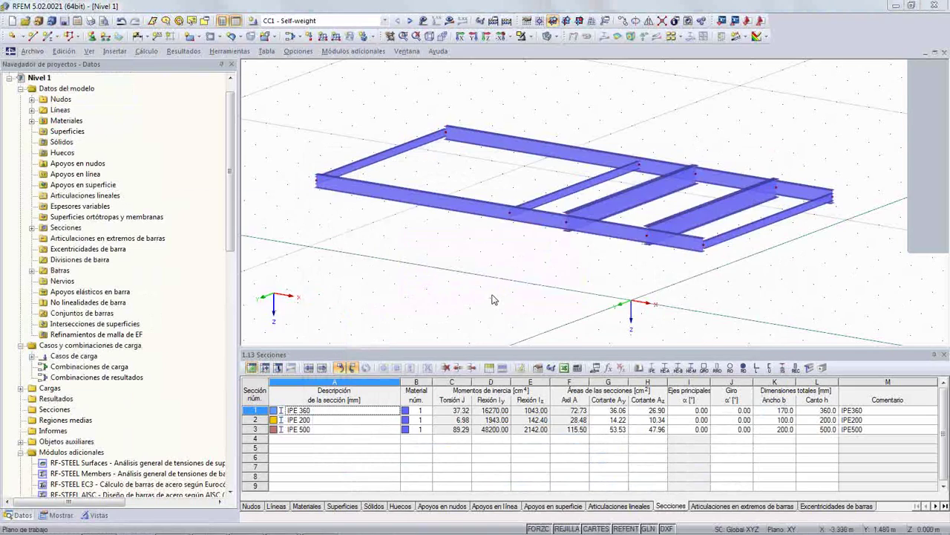
Switch back to Revit, clear the selection and select the end frame farthest from the secondary beams, including its foundations
key(alt+Tab)
click(361, 239)
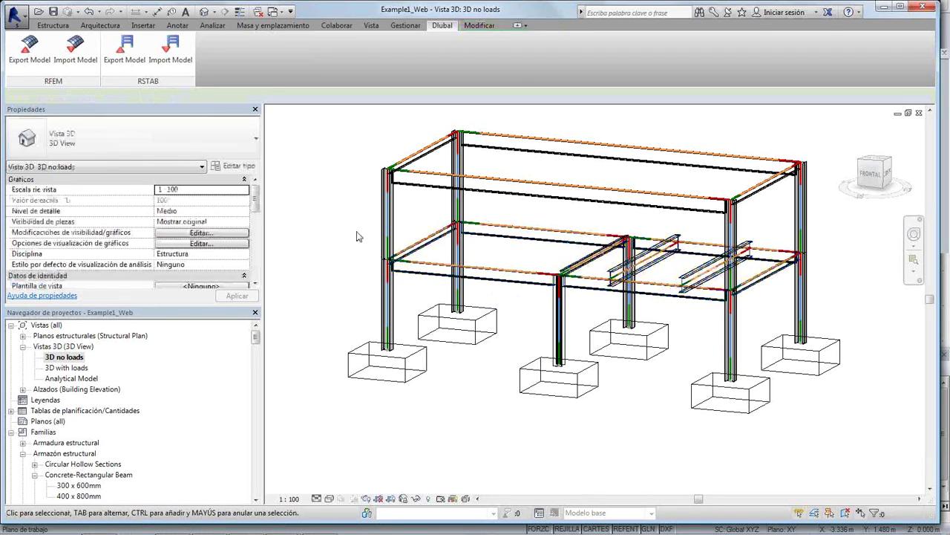
scroll(335, 203, down, 2)
middle_drag(320, 214, 351, 213)
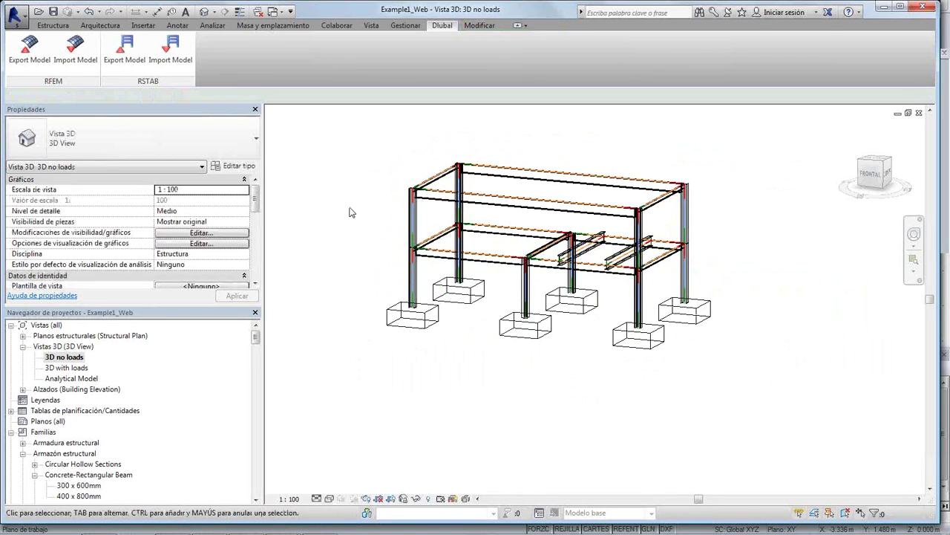
shift+middle_drag(335, 201, 366, 137)
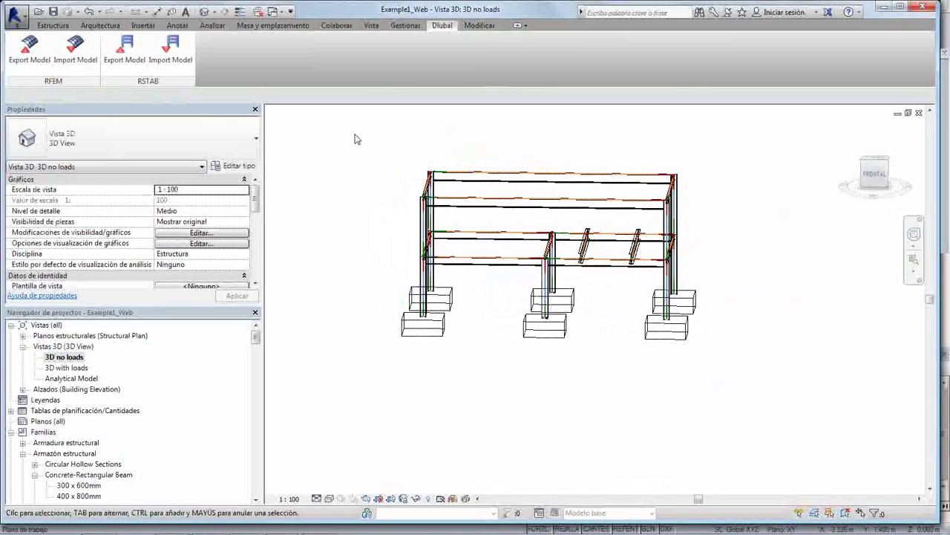
drag(358, 135, 472, 361)
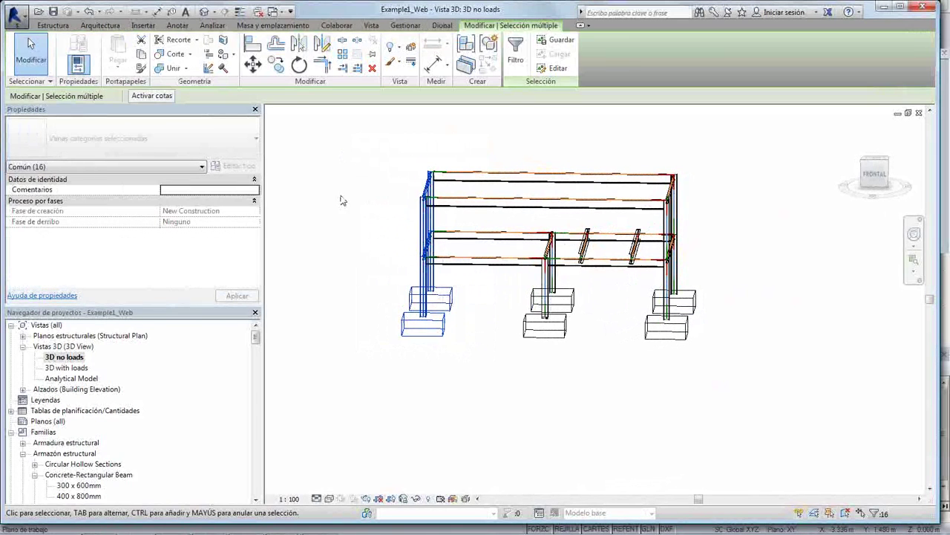
Export only the selected end frame to RFEM as a new structure with the Z-direction downwards
click(441, 25)
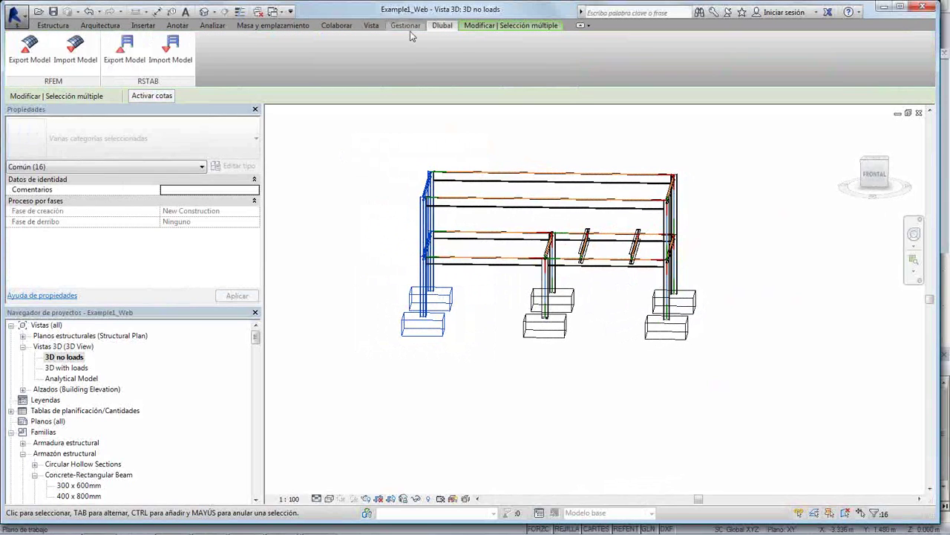
click(45, 69)
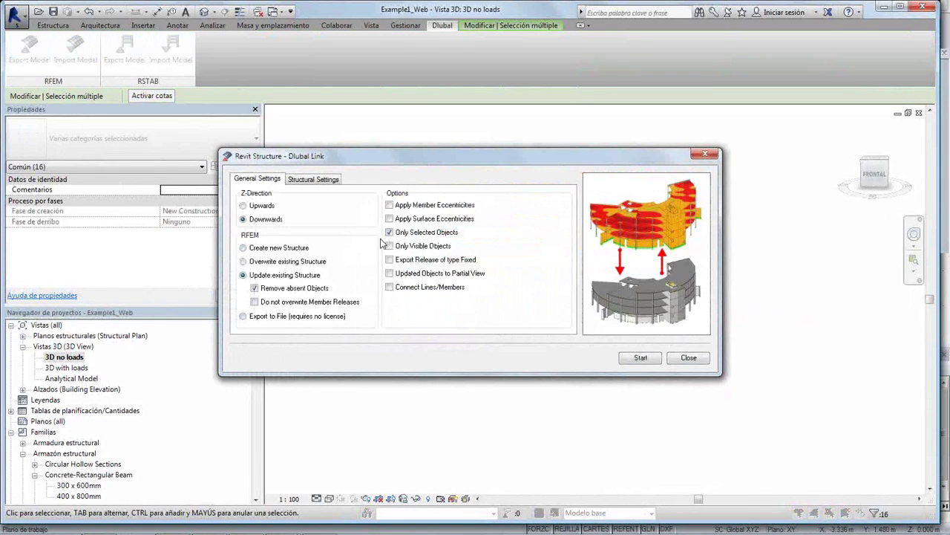
click(245, 248)
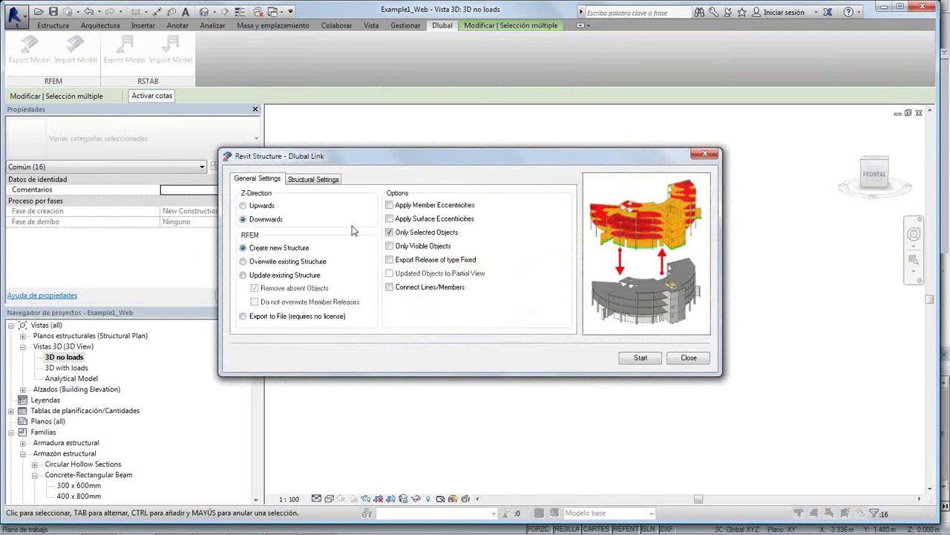
click(629, 359)
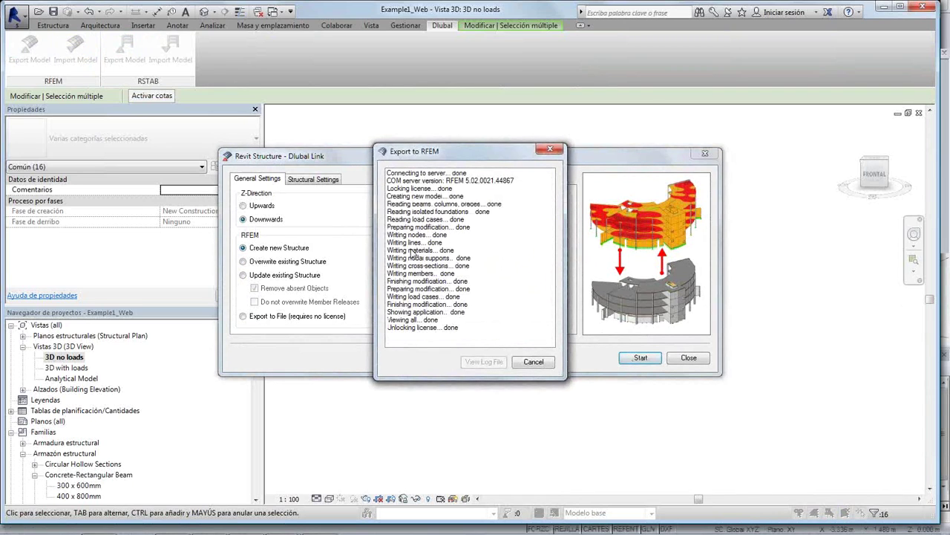
click(533, 363)
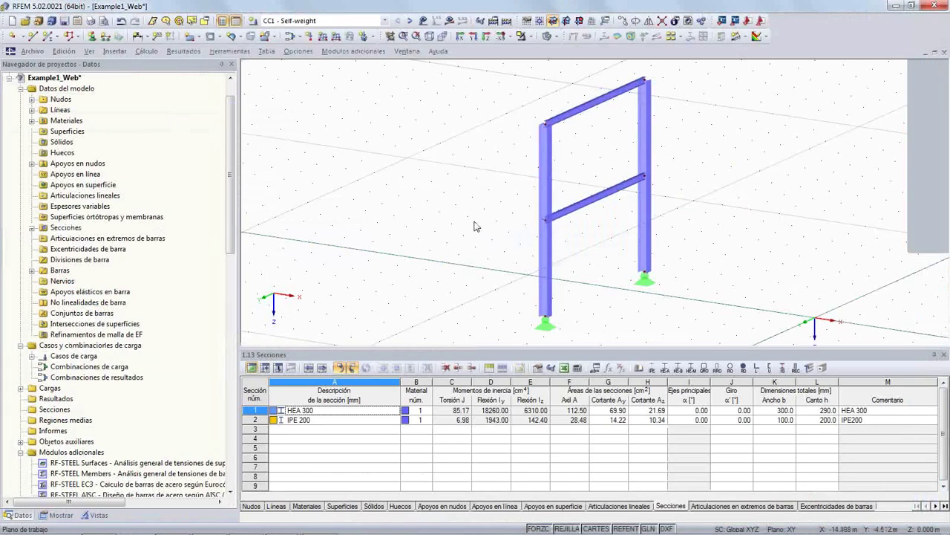
Save the exported frame model as Pórtico without creating a project, and return to Revit
middle_drag(450, 221, 368, 220)
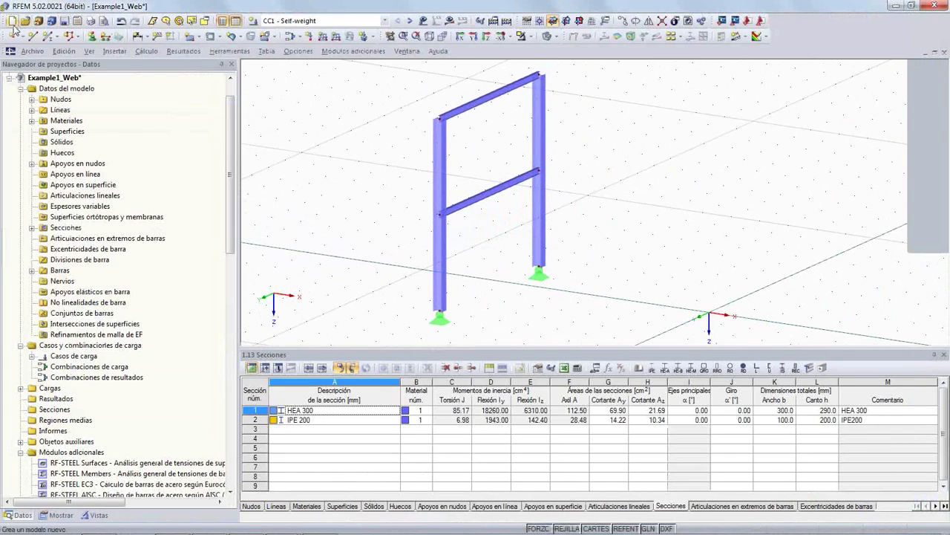
click(32, 50)
click(63, 123)
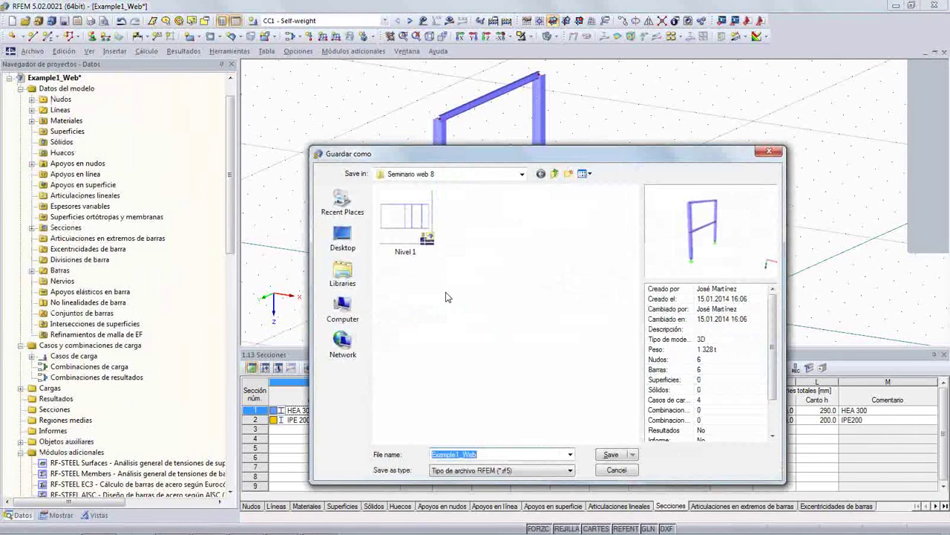
text(Pórtico)
key(Return)
click(479, 301)
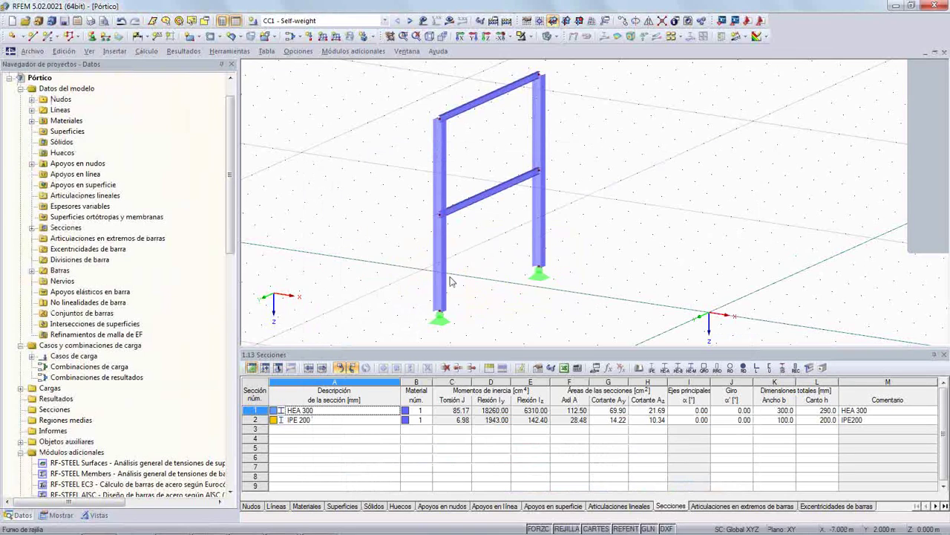
key(alt+Tab)
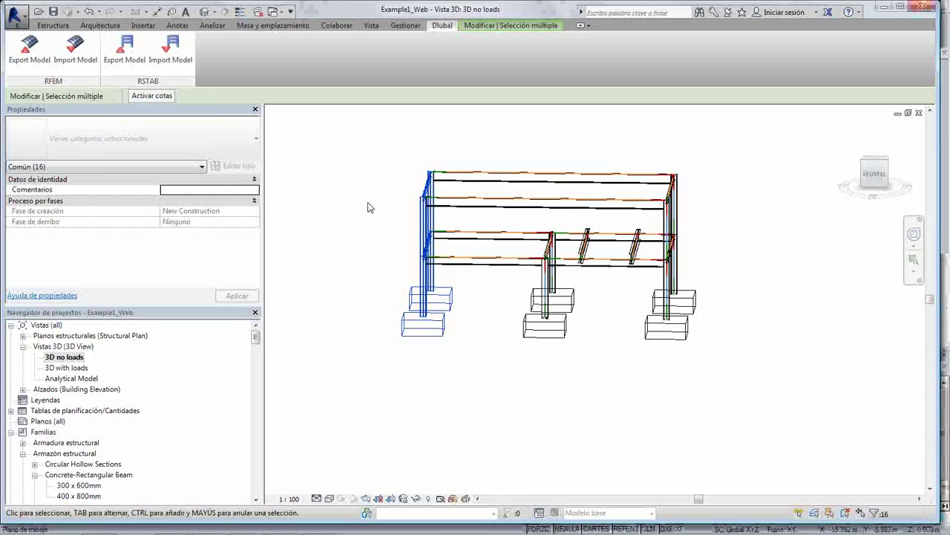
Clear the Revit selection, switch to RFEM, and bring up the Nivel 1 floor model in a maximized window
click(373, 193)
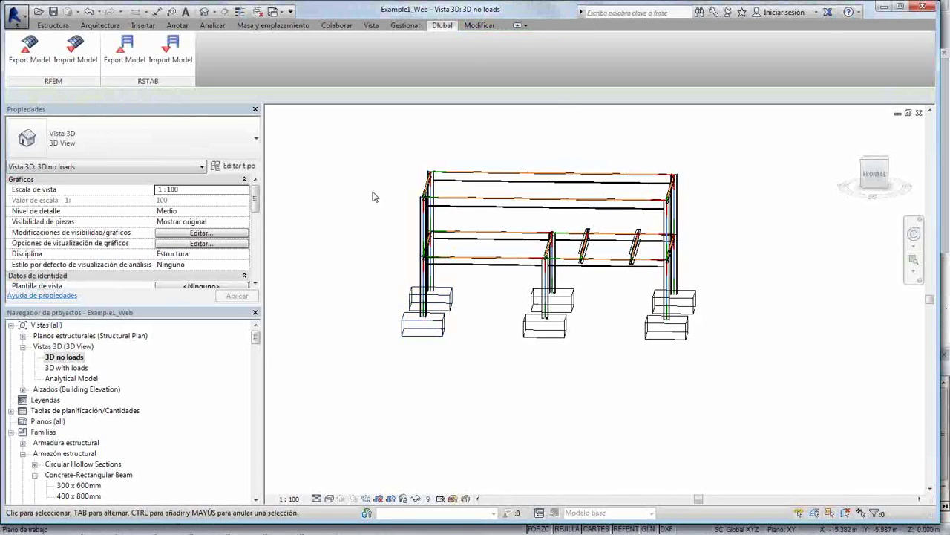
ctrl+middle_drag(370, 196, 345, 204)
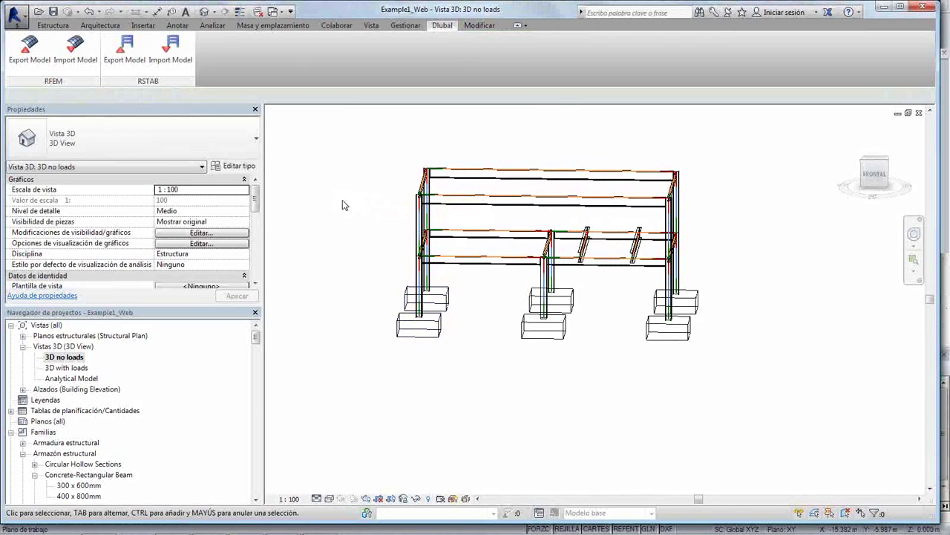
key(alt+Tab)
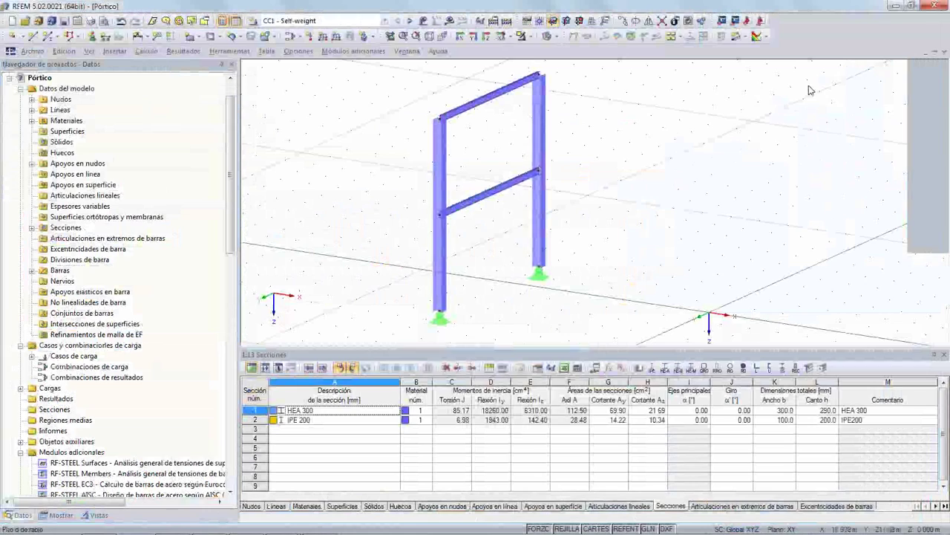
click(926, 52)
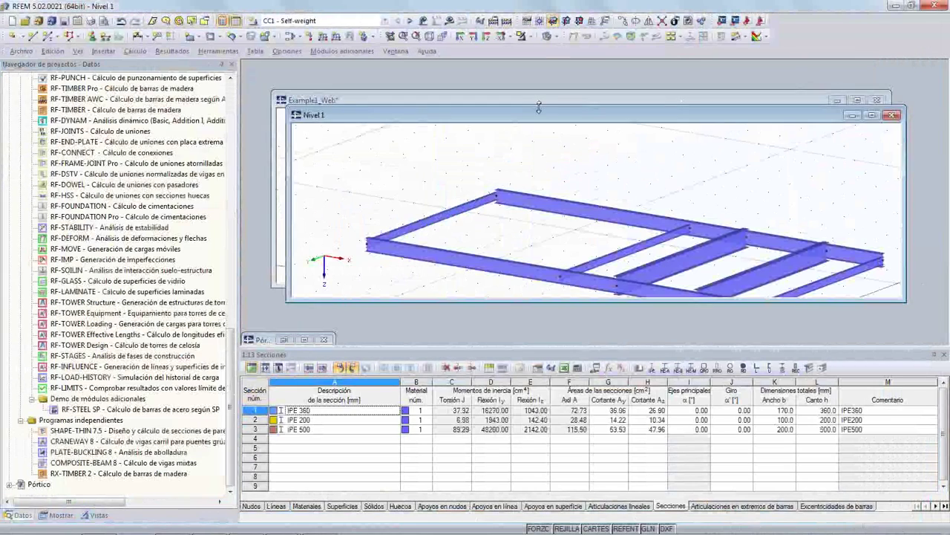
drag(539, 111, 495, 139)
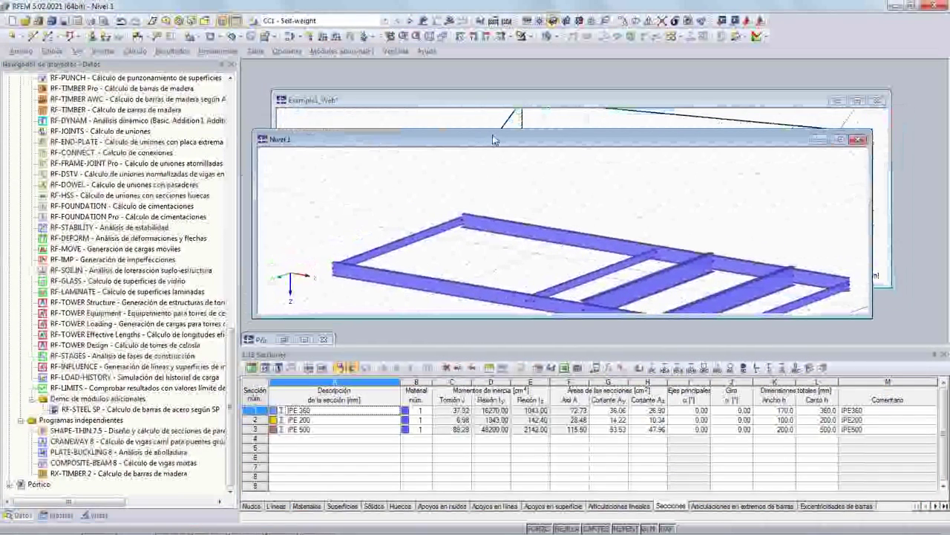
double_click(495, 140)
middle_drag(499, 105, 525, 120)
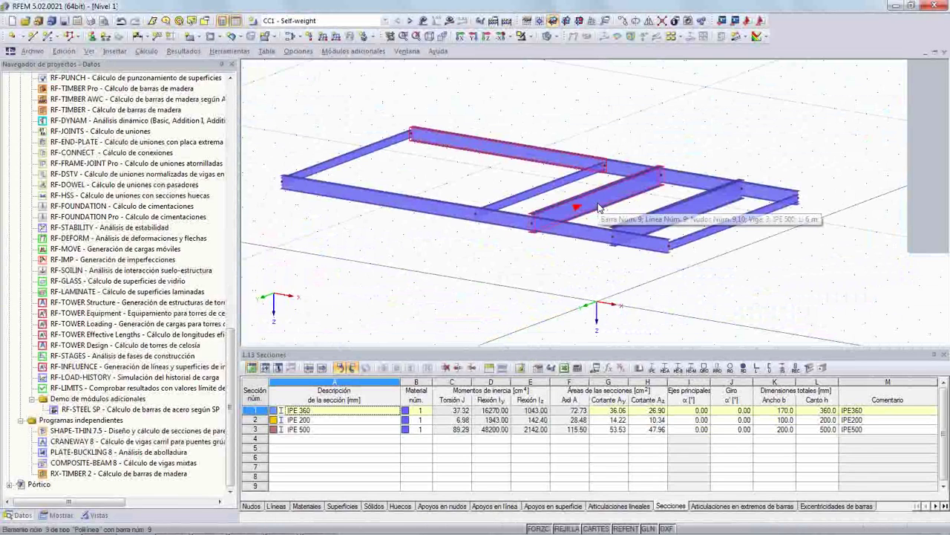
Create a new IPE 300 section and assign it to the IPE 500 secondary beam nearest the middle of the floor
double_click(600, 208)
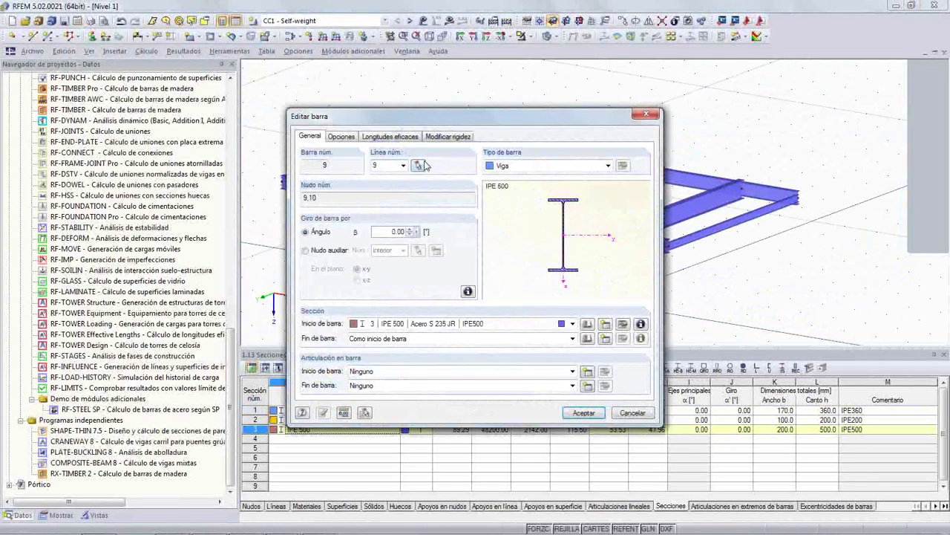
click(633, 412)
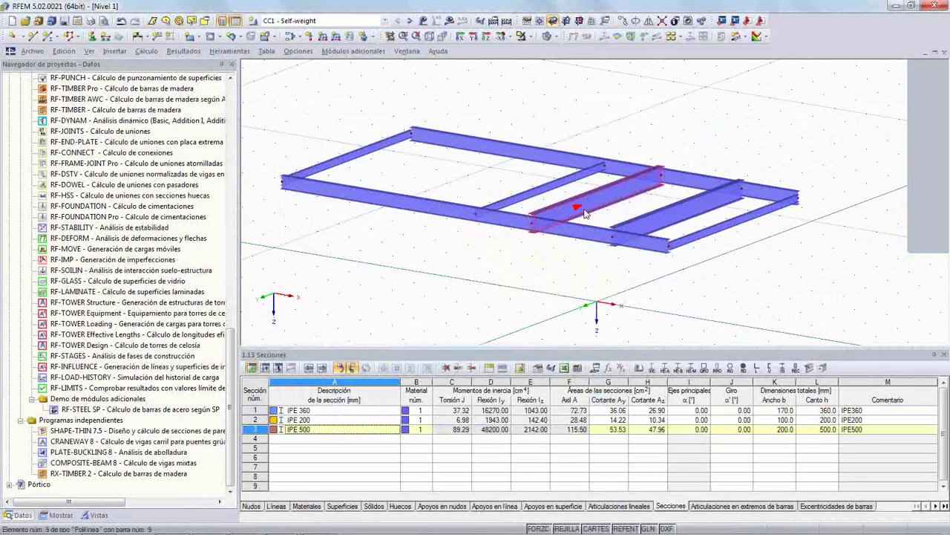
right_click(583, 202)
click(619, 22)
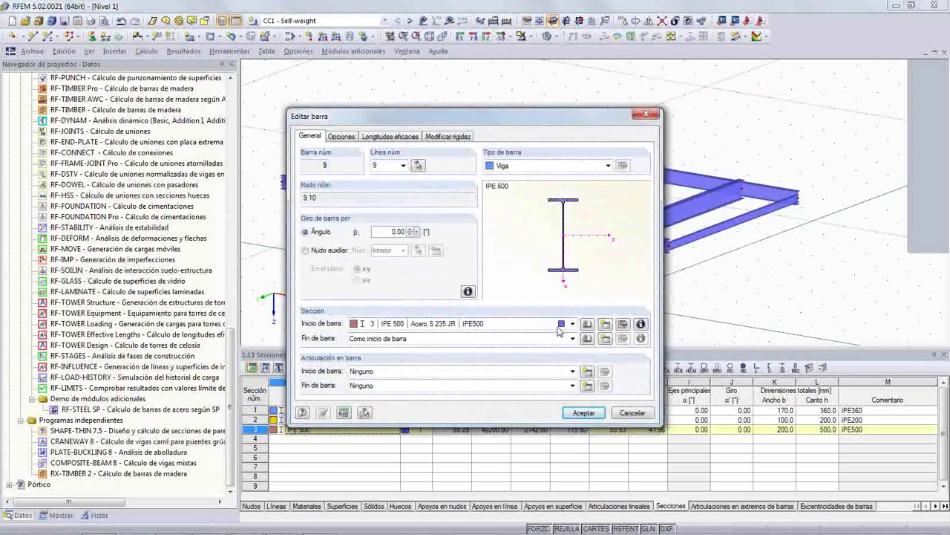
click(605, 325)
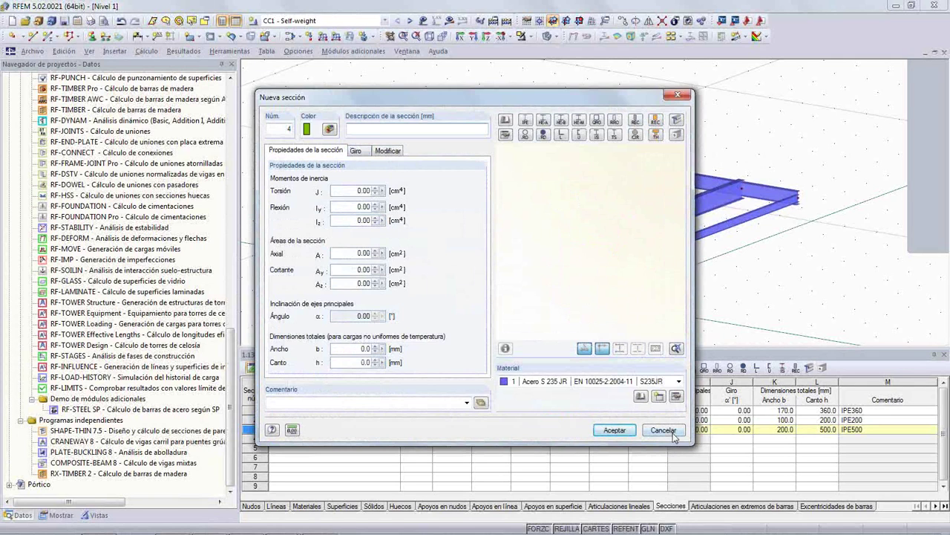
click(665, 431)
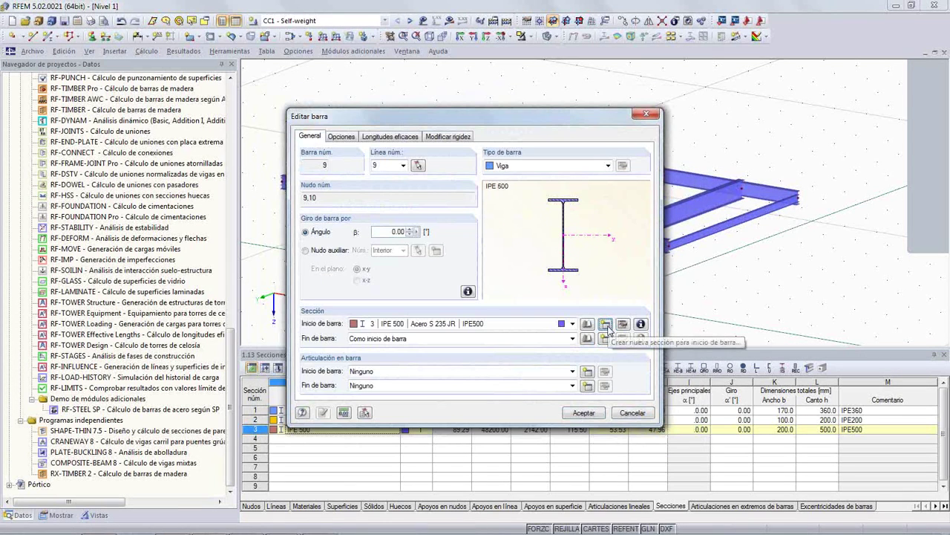
click(606, 326)
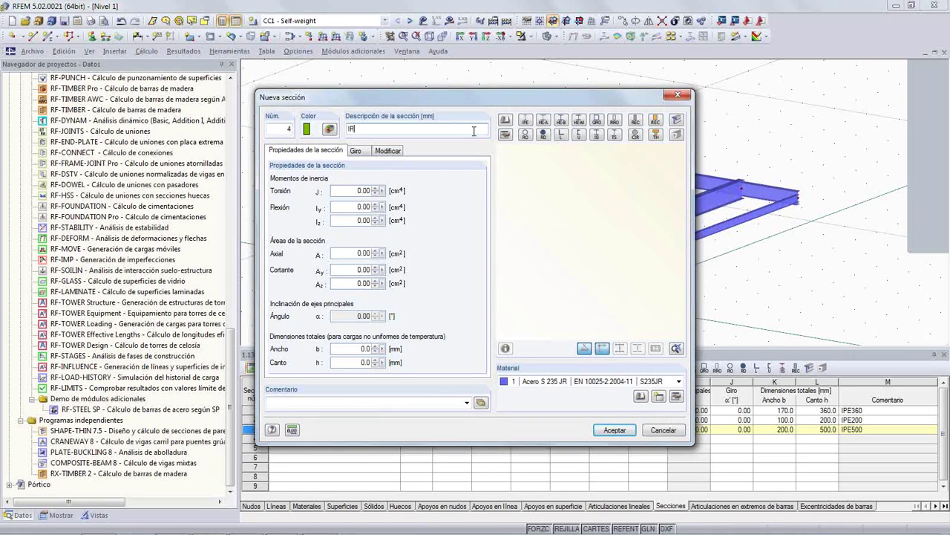
text(00)
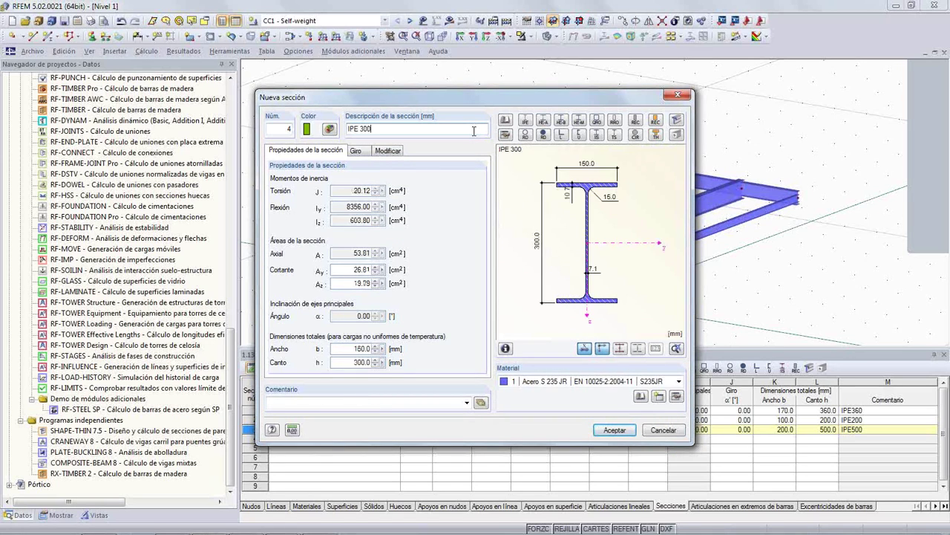
key(Return)
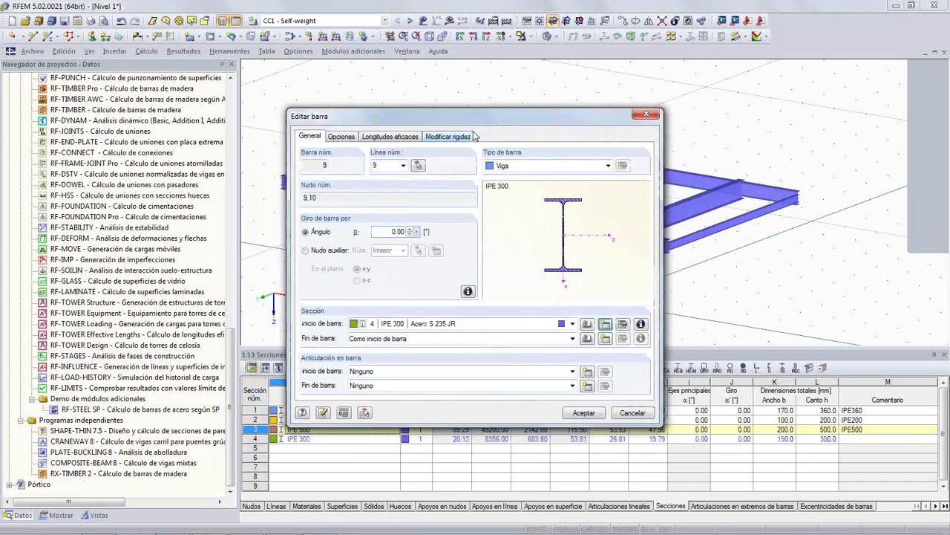
click(574, 418)
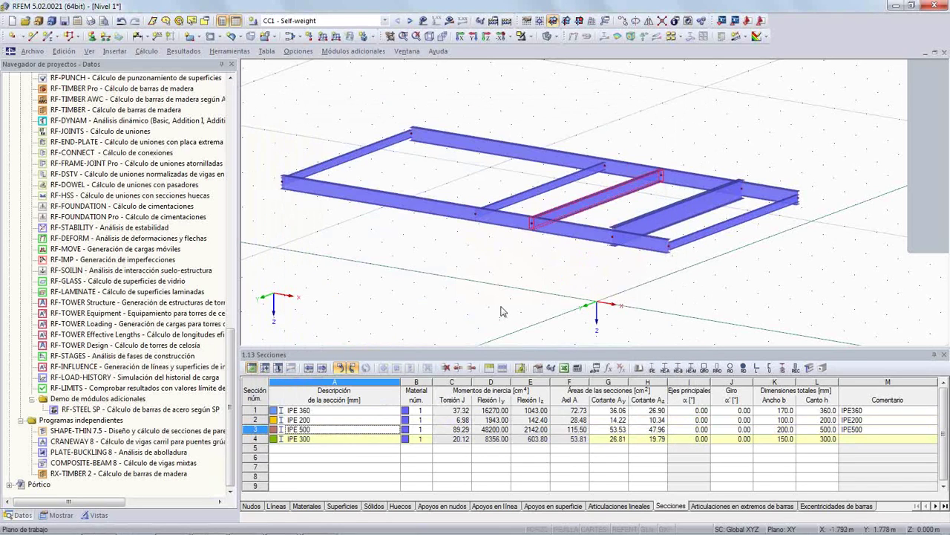
Assign the existing IPE 300 section to the remaining IPE 500 secondary beam
double_click(639, 226)
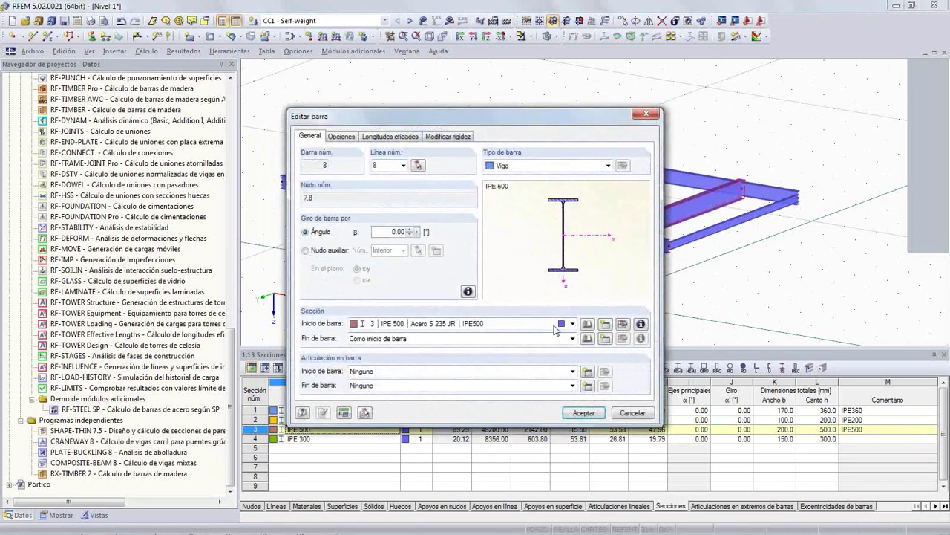
click(573, 324)
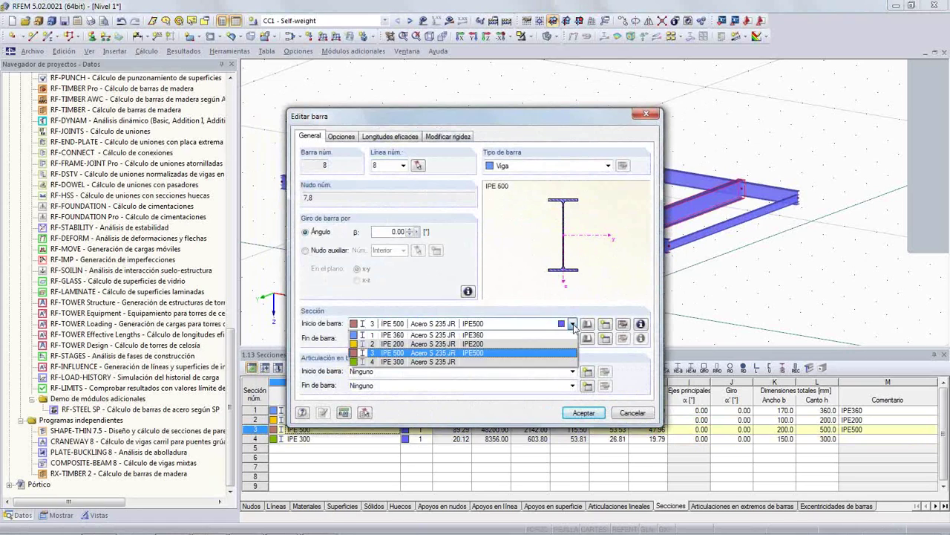
click(460, 362)
click(583, 412)
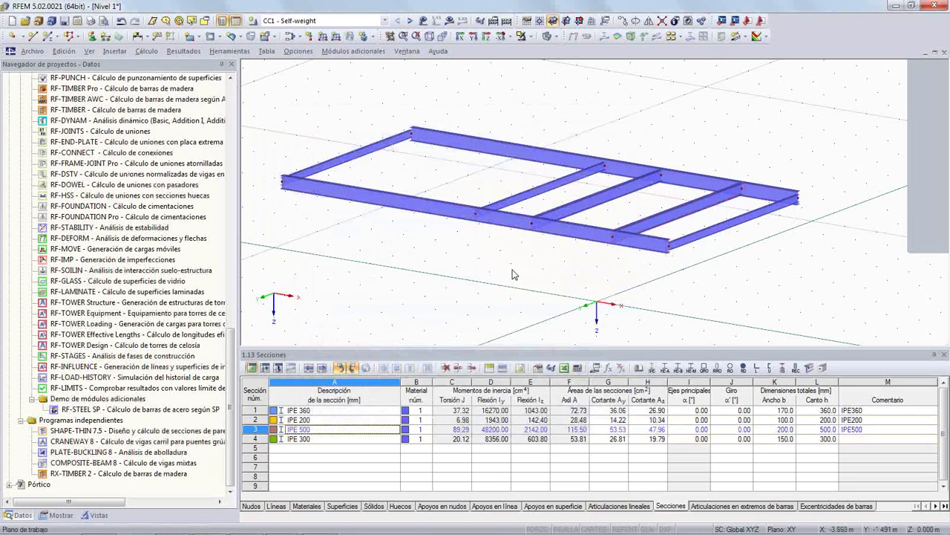
scroll(560, 211, up, 2)
scroll(477, 273, down, 2)
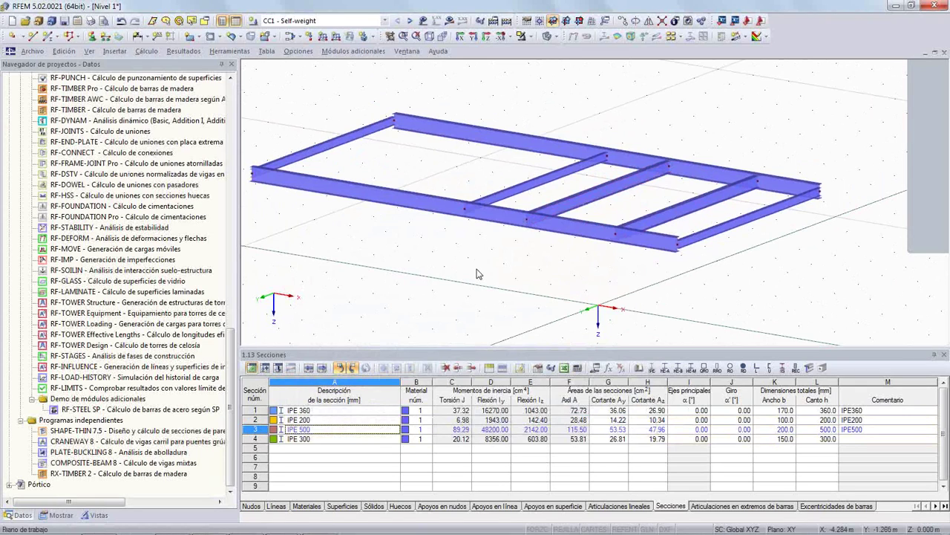
Switch to Revit and set up an RFEM import with Only Selected Objects and Remove absent Objects disabled
key(alt+Tab)
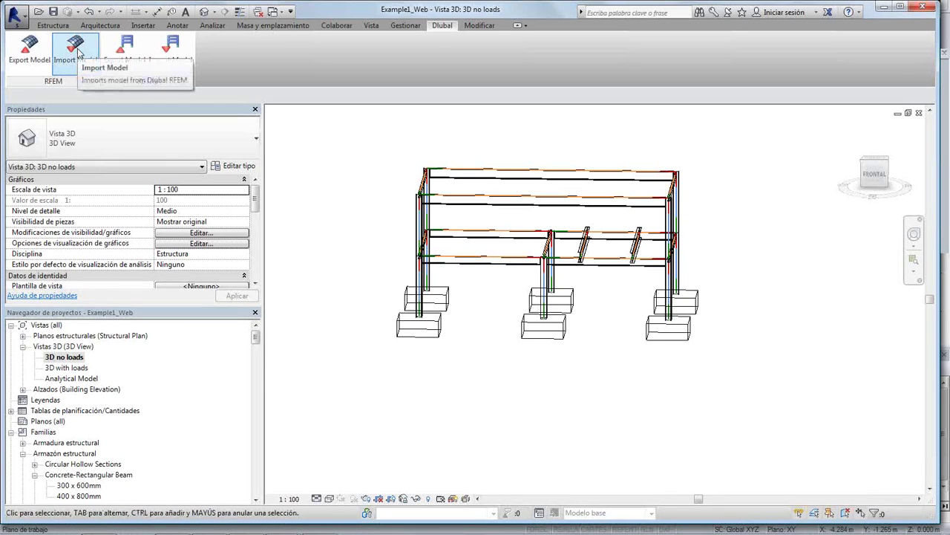
click(76, 50)
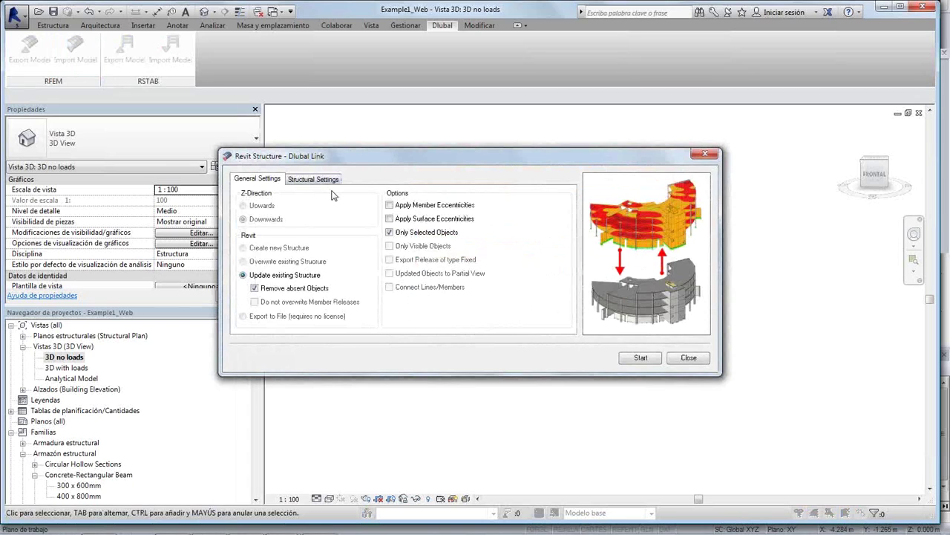
click(391, 233)
click(255, 289)
drag(366, 150, 373, 176)
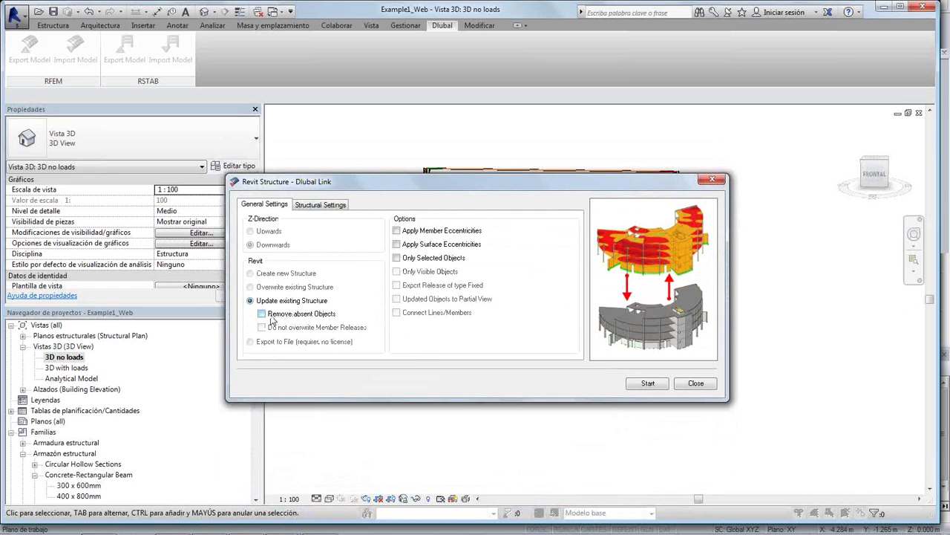
click(312, 209)
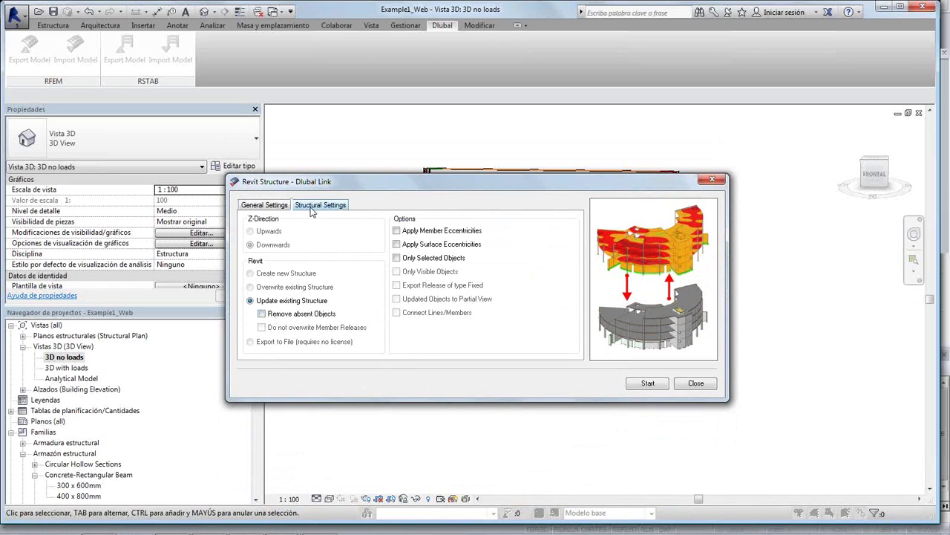
click(274, 208)
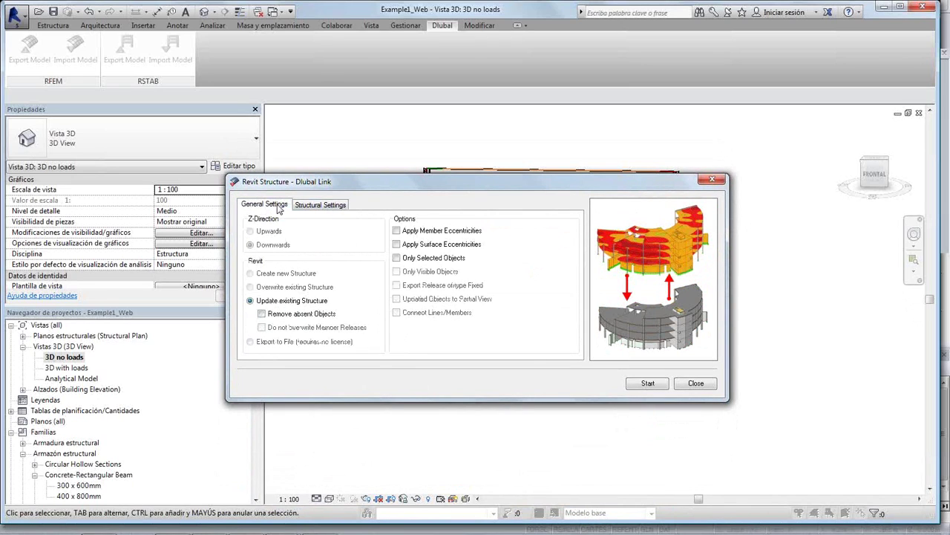
Update the existing Revit structure by importing the Nivel 1 model, and close the import log
click(640, 383)
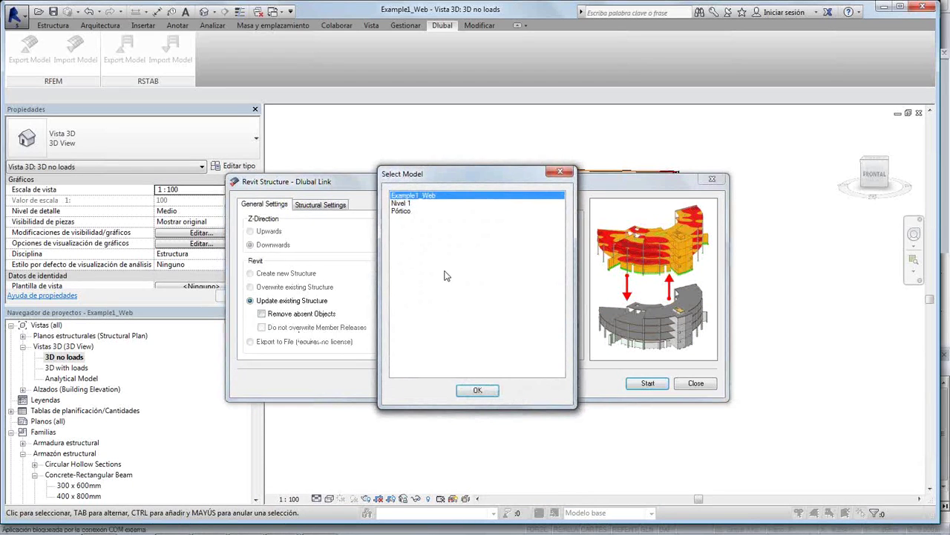
click(410, 203)
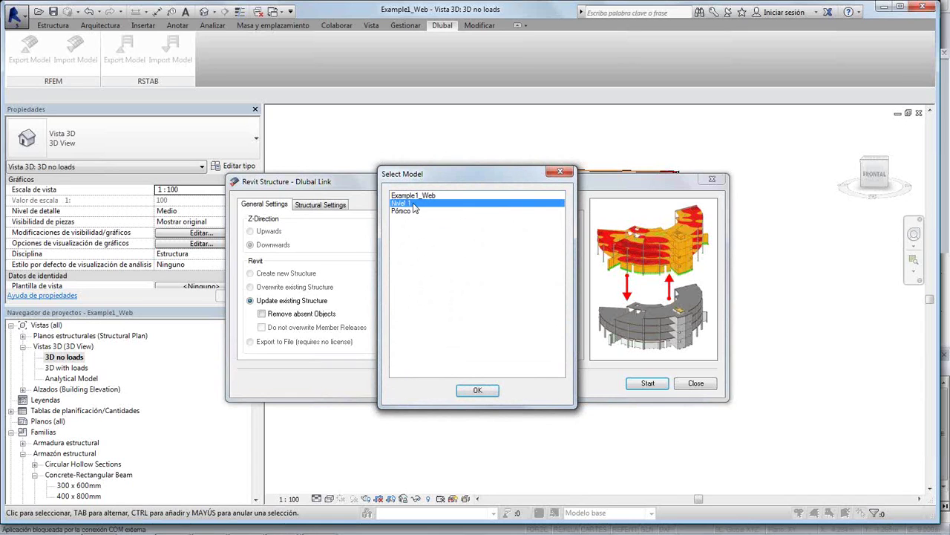
click(469, 391)
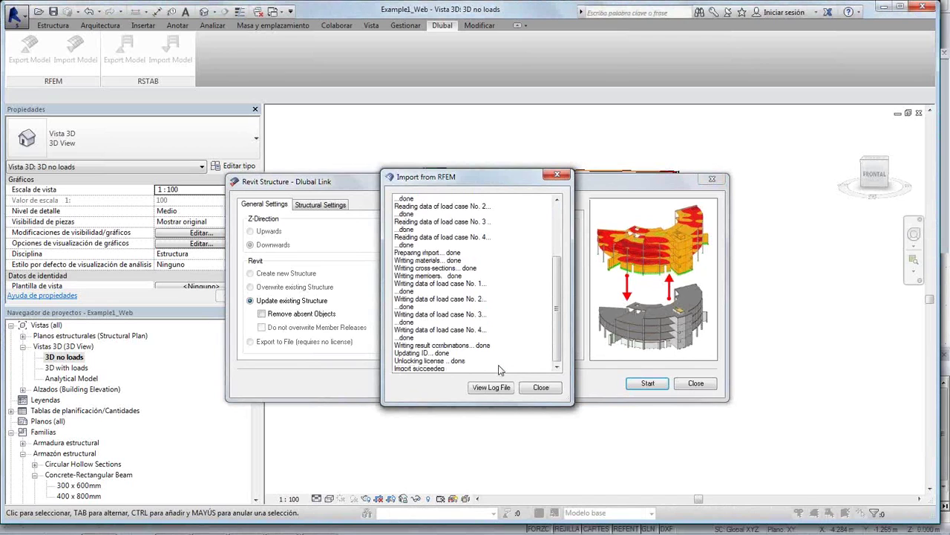
click(535, 389)
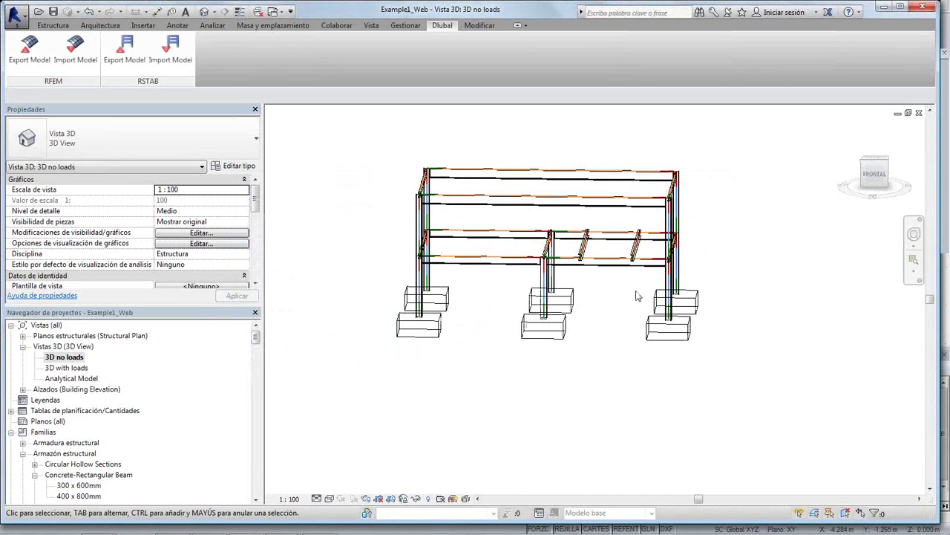
Examine the section type of the two secondary beams on the intermediate floor after the import
shift+middle_drag(604, 297, 557, 245)
scroll(519, 293, up, 6)
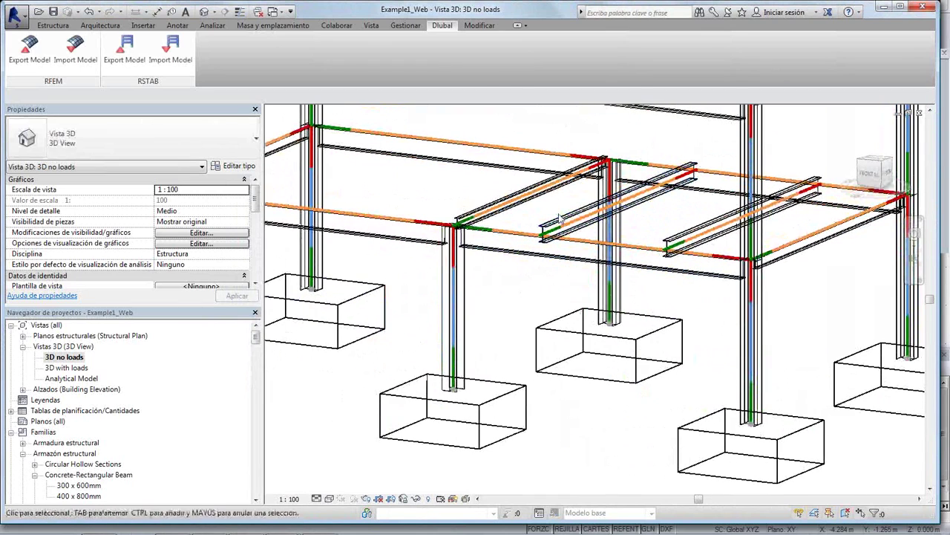
click(561, 223)
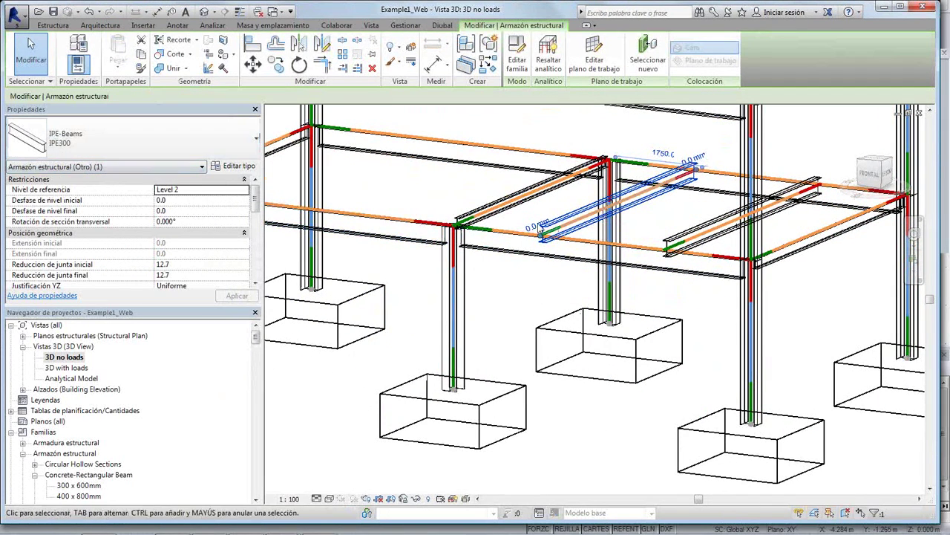
click(680, 243)
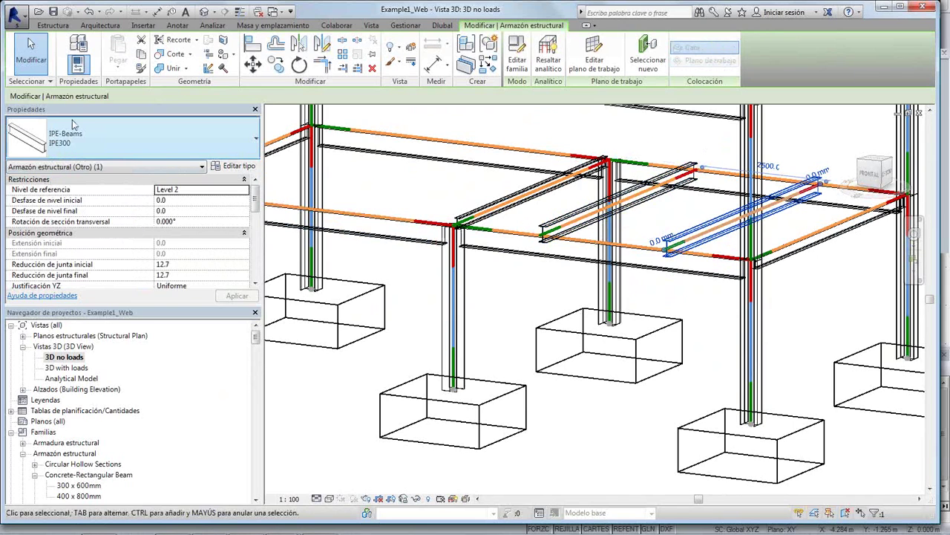
scroll(554, 213, up, 3)
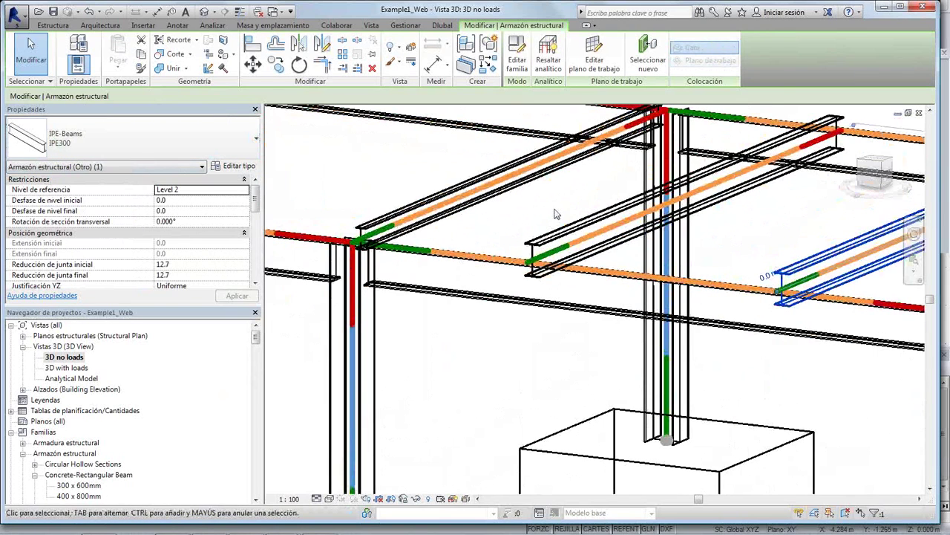
scroll(560, 227, down, 2)
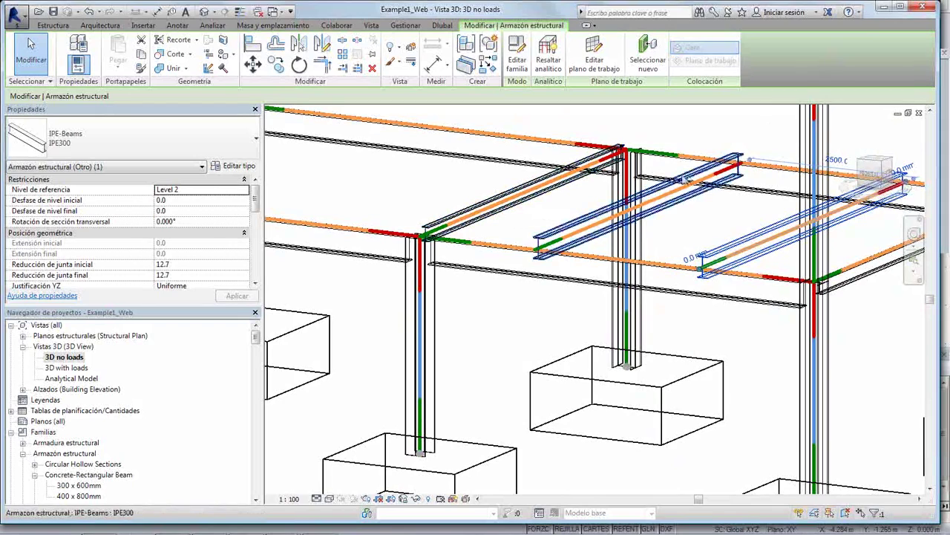
scroll(657, 153, down, 4)
scroll(657, 152, down, 1)
middle_drag(657, 153, 647, 218)
scroll(609, 261, up, 5)
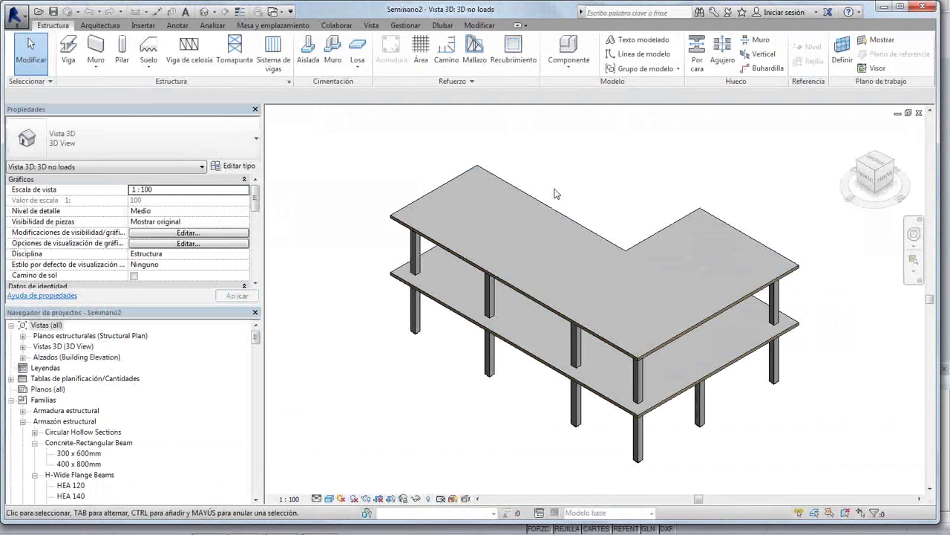
shift+middle_drag(557, 194, 590, 167)
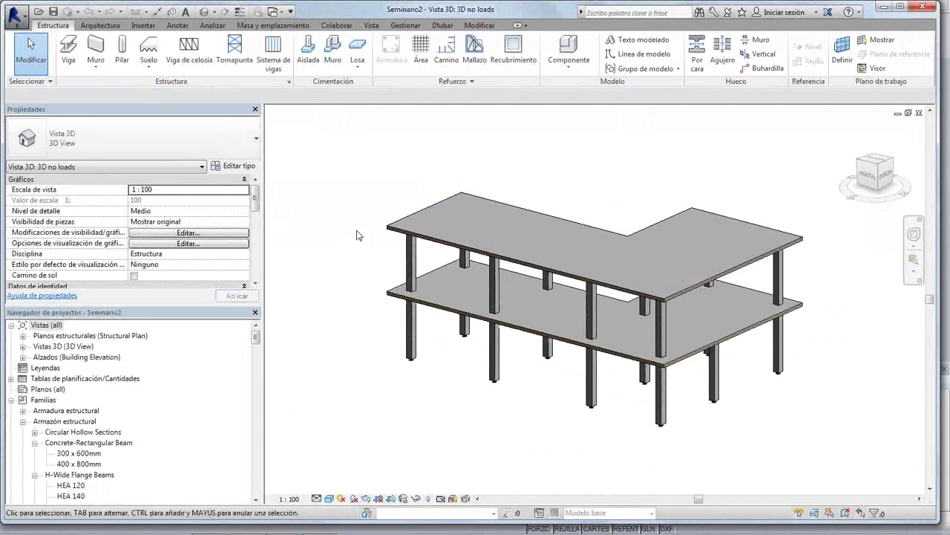
Open the Analytical Model 3D view and select the support at the base of the single-storey column
click(23, 346)
double_click(67, 379)
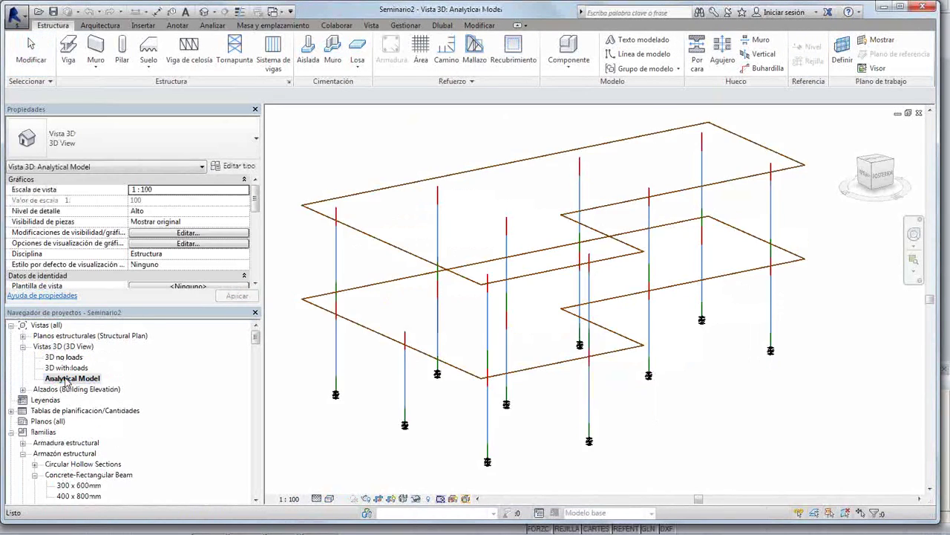
scroll(438, 402, up, 5)
scroll(445, 375, up, 6)
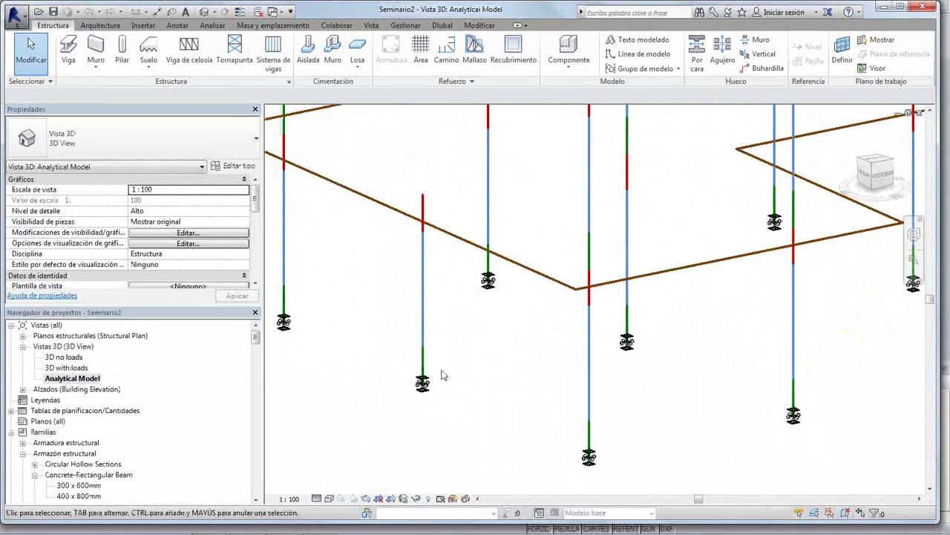
middle_drag(460, 367, 557, 279)
scroll(558, 284, up, 2)
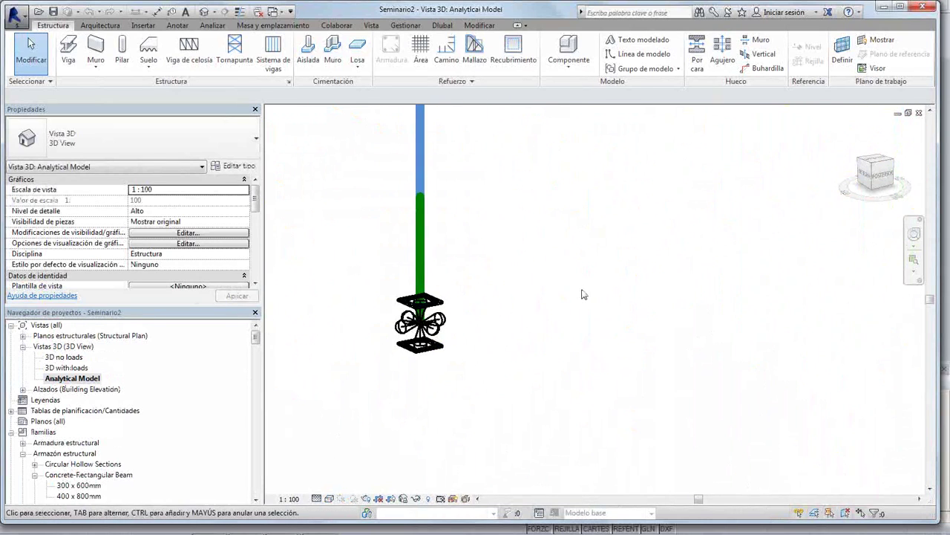
click(432, 327)
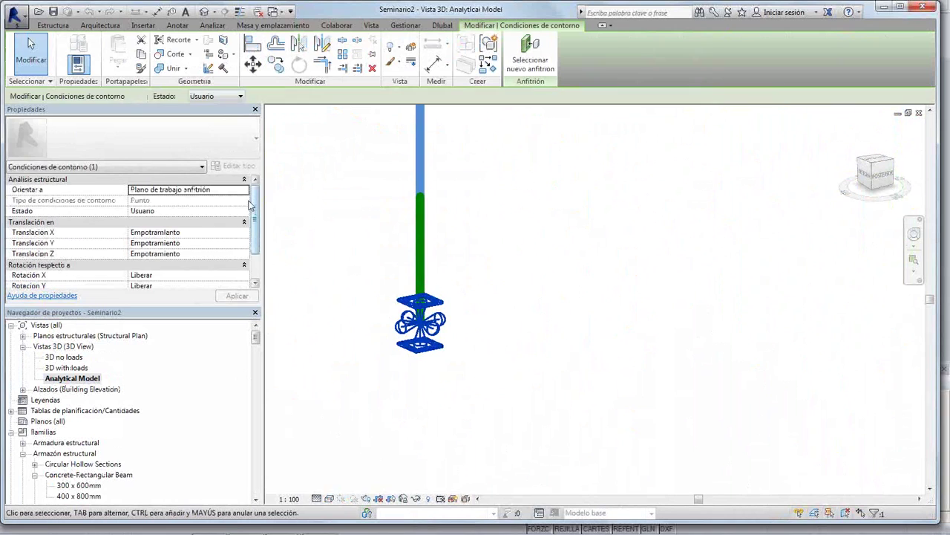
Examine the selected support's boundary conditions, checking the available options for Rotación X and Translación Y
drag(254, 205, 230, 249)
click(199, 243)
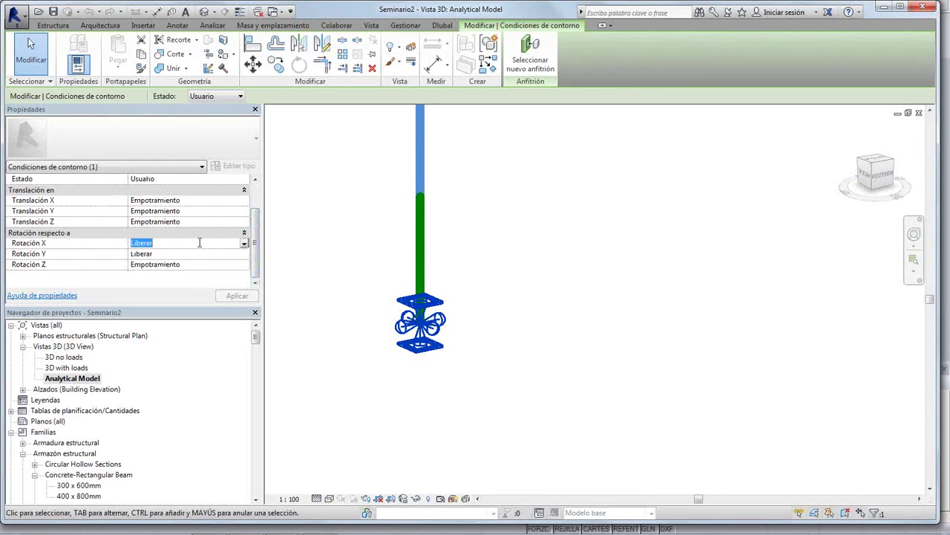
click(244, 245)
click(244, 244)
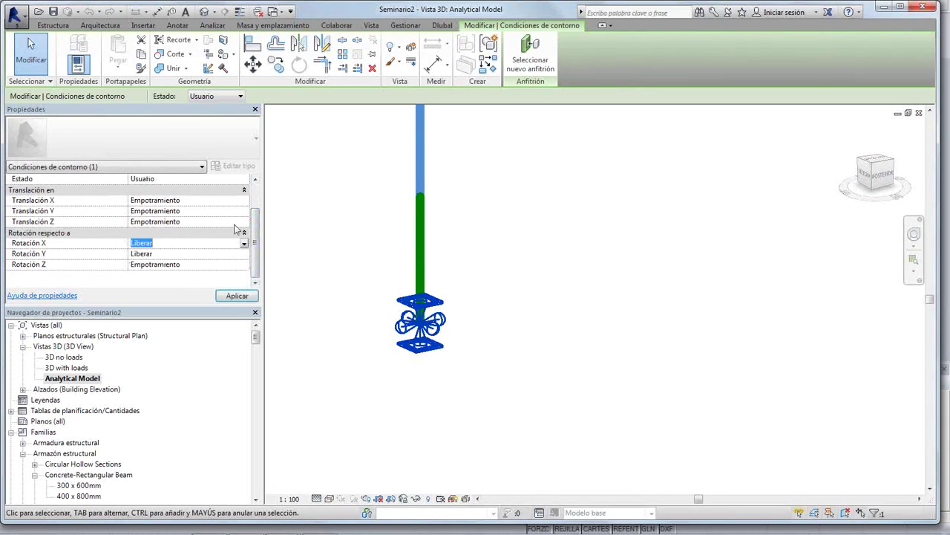
click(232, 212)
click(244, 212)
click(244, 212)
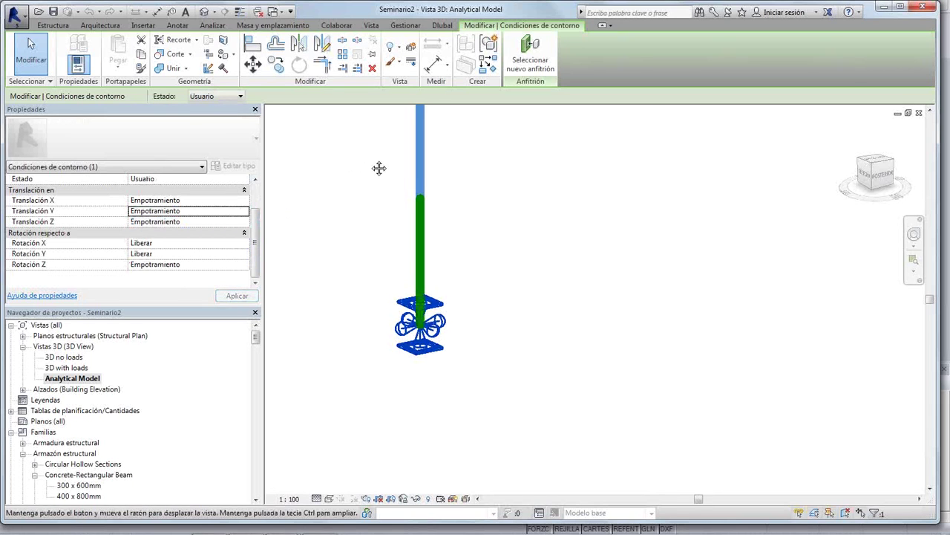
Open the 3D with loads view and examine the surface and line loads on the two-storey building
scroll(361, 269, down, 5)
scroll(333, 251, down, 5)
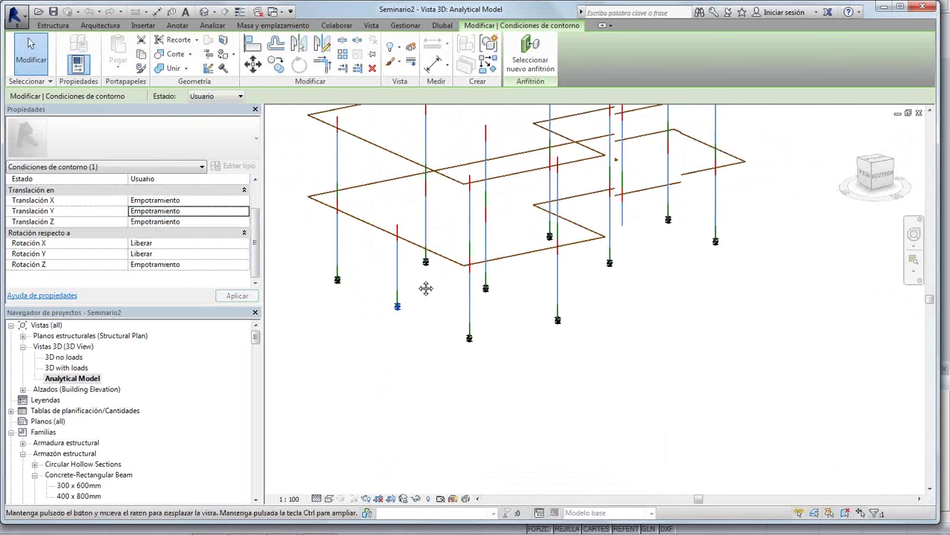
double_click(74, 368)
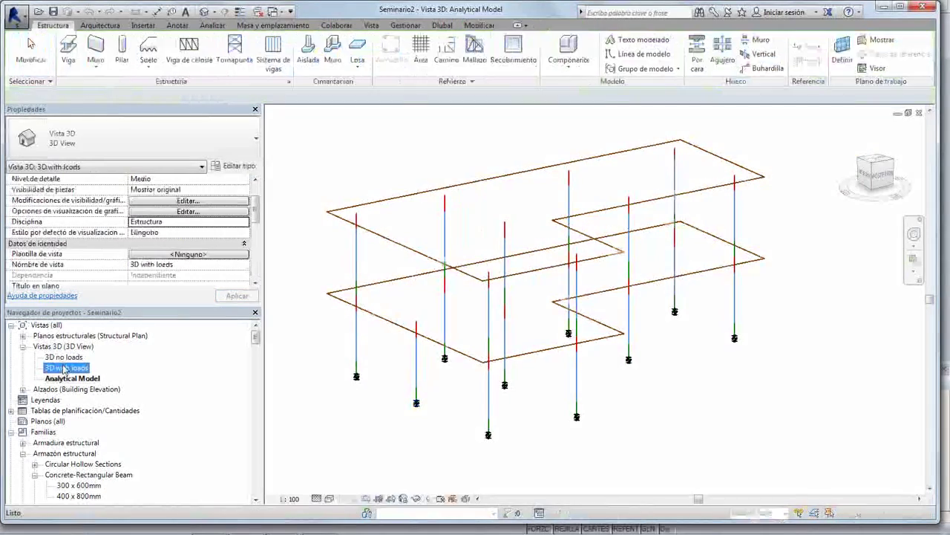
shift+middle_drag(355, 314, 402, 269)
scroll(356, 301, up, 3)
scroll(357, 345, down, 3)
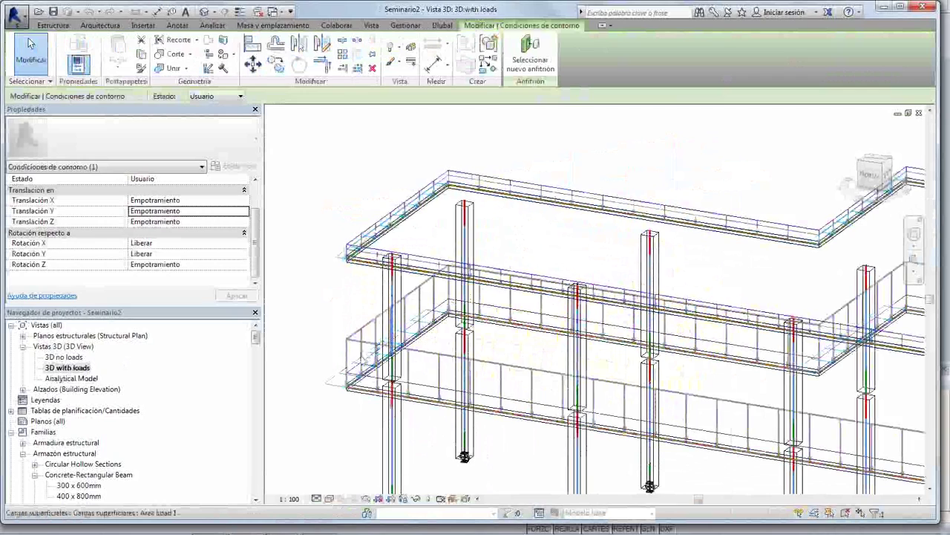
middle_drag(354, 176, 329, 146)
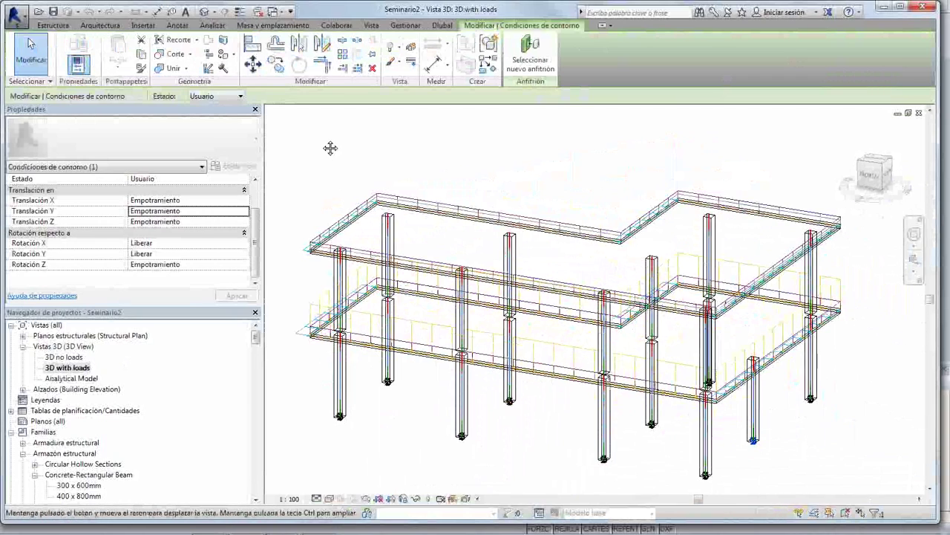
Export the building to RFEM as a new structure with Apply Loads enabled, and close the export log
click(442, 24)
click(18, 57)
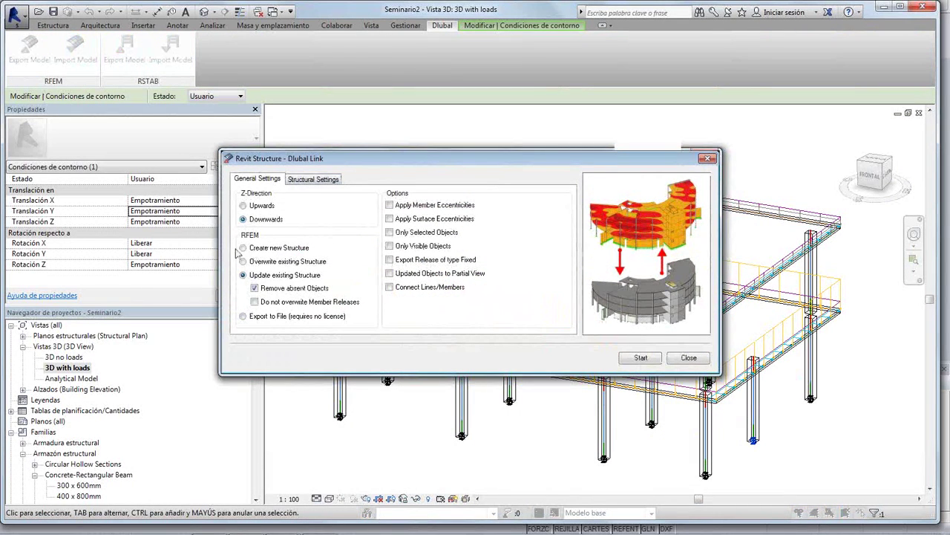
click(243, 248)
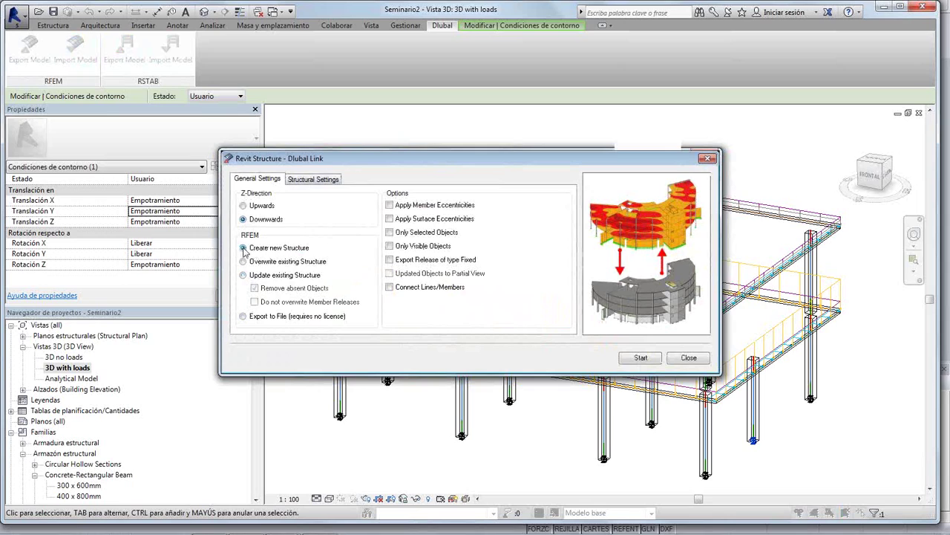
click(302, 180)
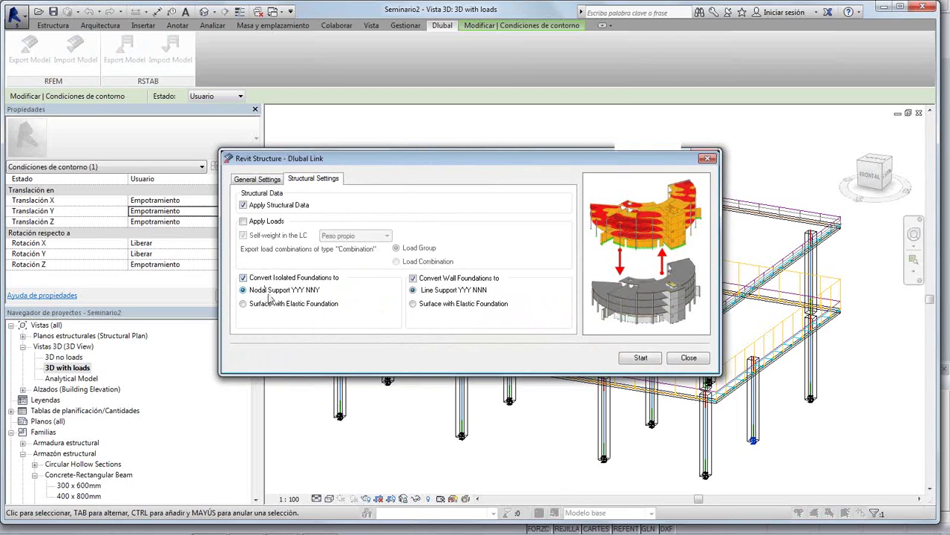
click(246, 223)
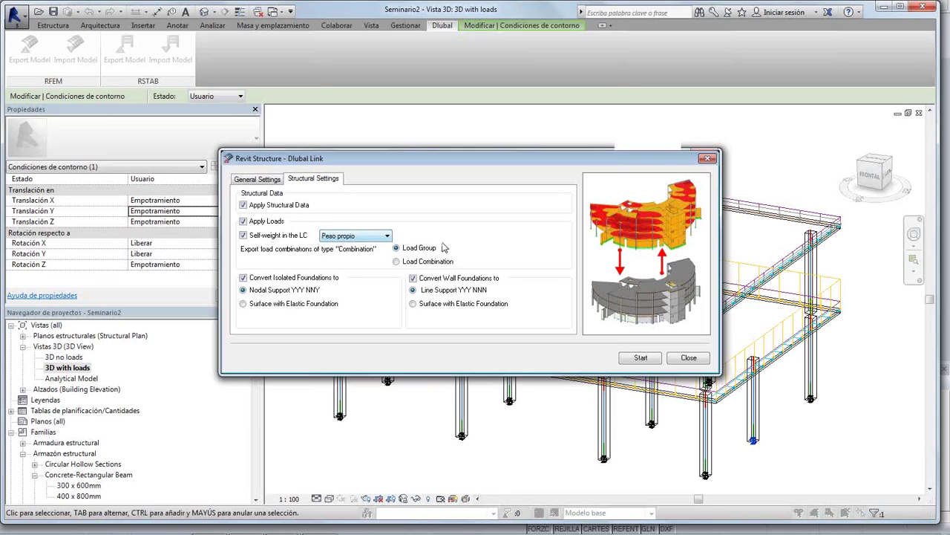
click(638, 358)
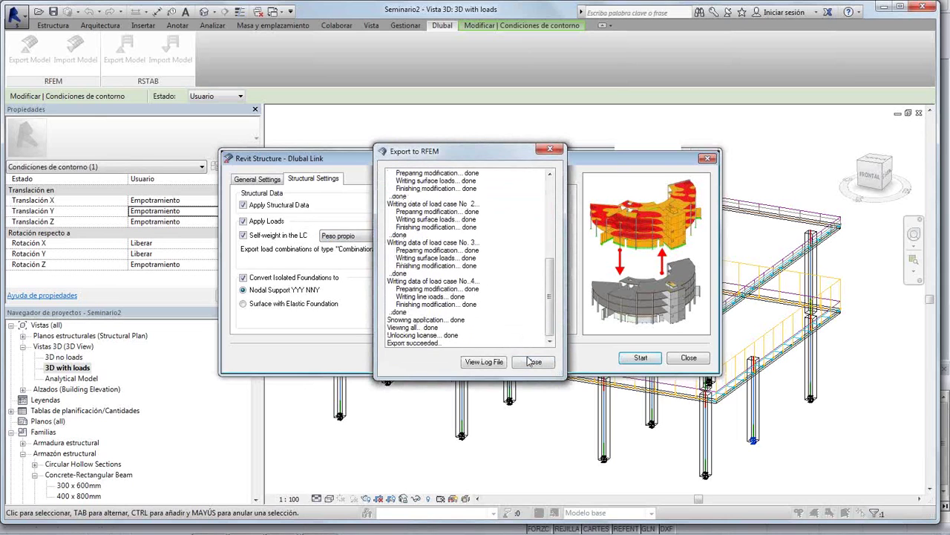
click(533, 362)
Switch to RFEM, maximise the Seminario2 model window, and examine the exported slabs, columns and supports
key(alt+Tab)
key(alt+Tab)
key(alt+Tab)
key(alt+Tab)
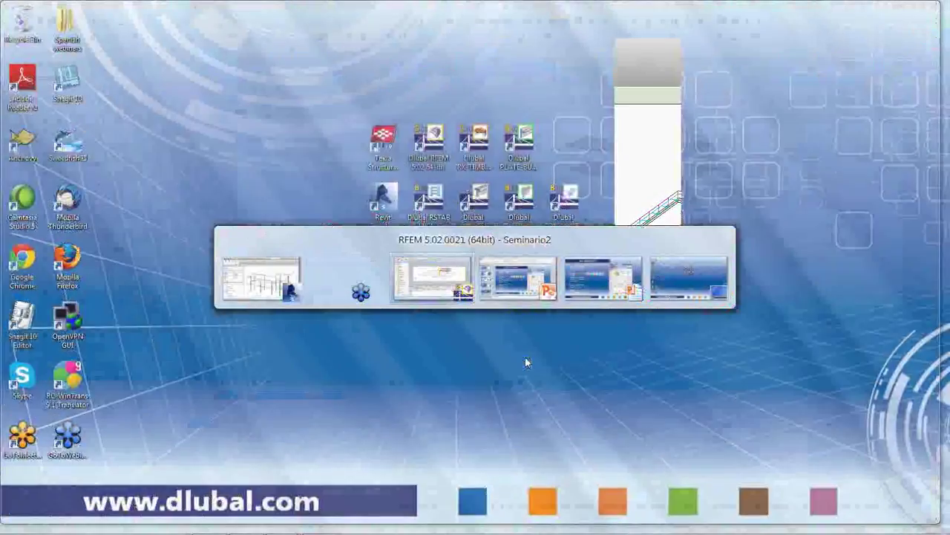
key(alt+Tab)
key(alt+Tab)
key(alt+Tab)
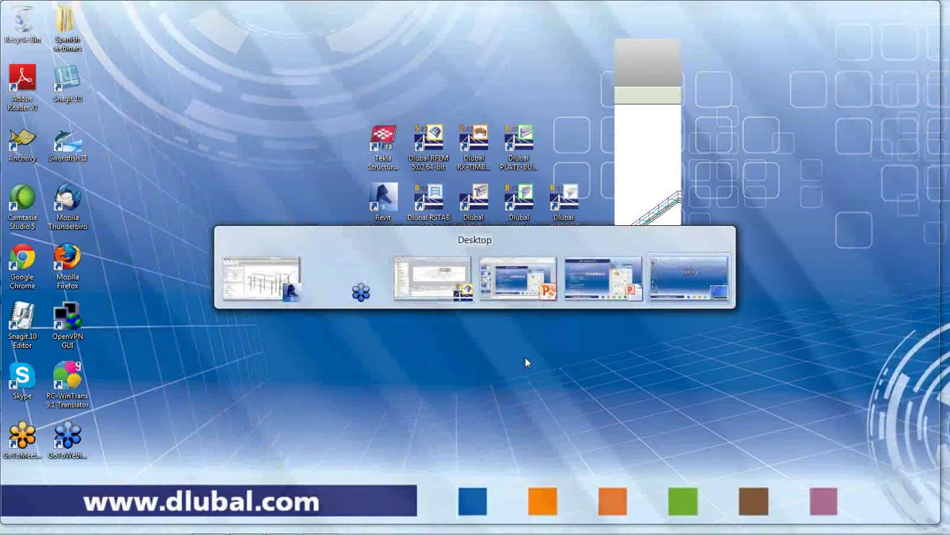
key(alt+Tab)
key(alt+Tab)
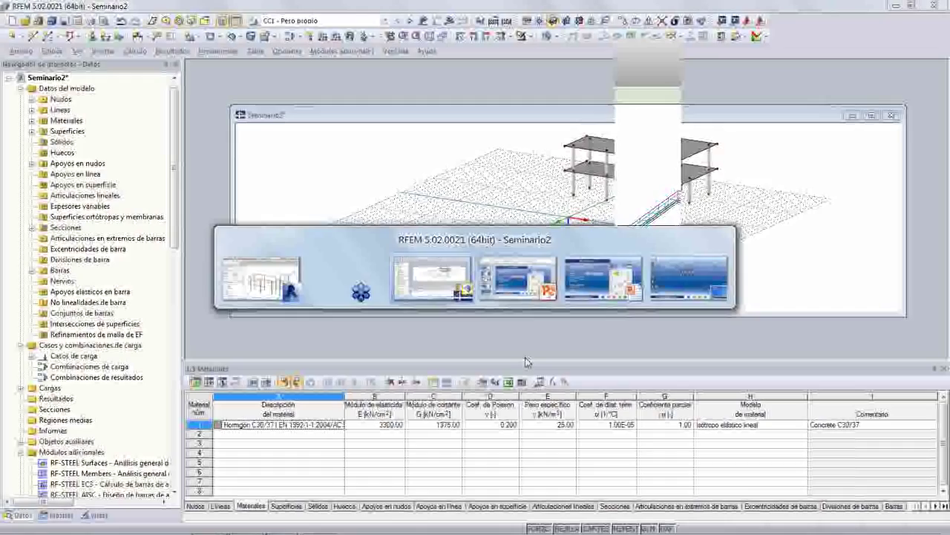
click(871, 115)
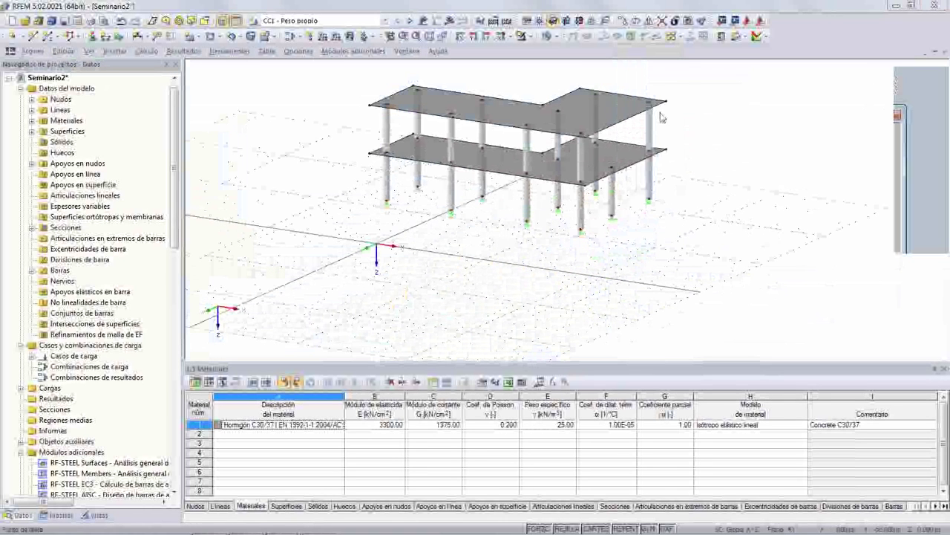
scroll(719, 126, up, 3)
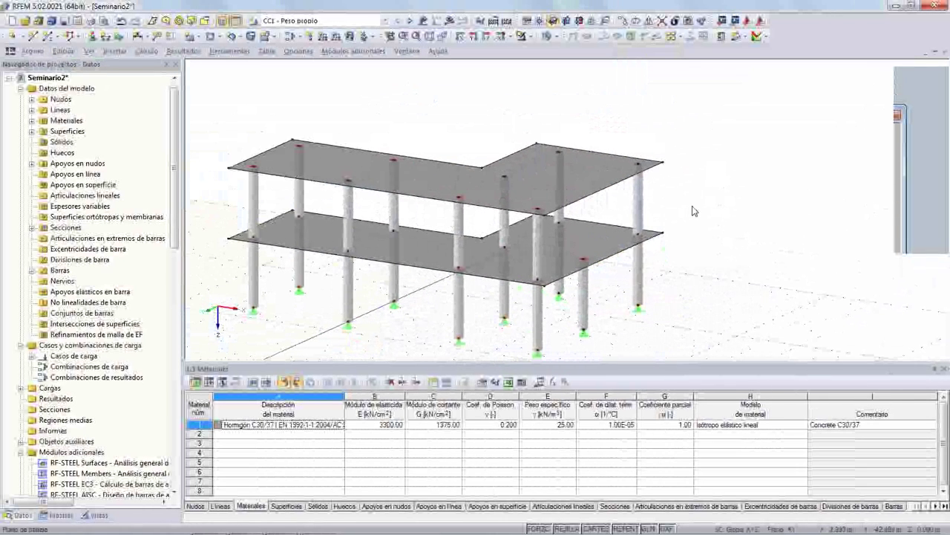
middle_drag(717, 173, 734, 161)
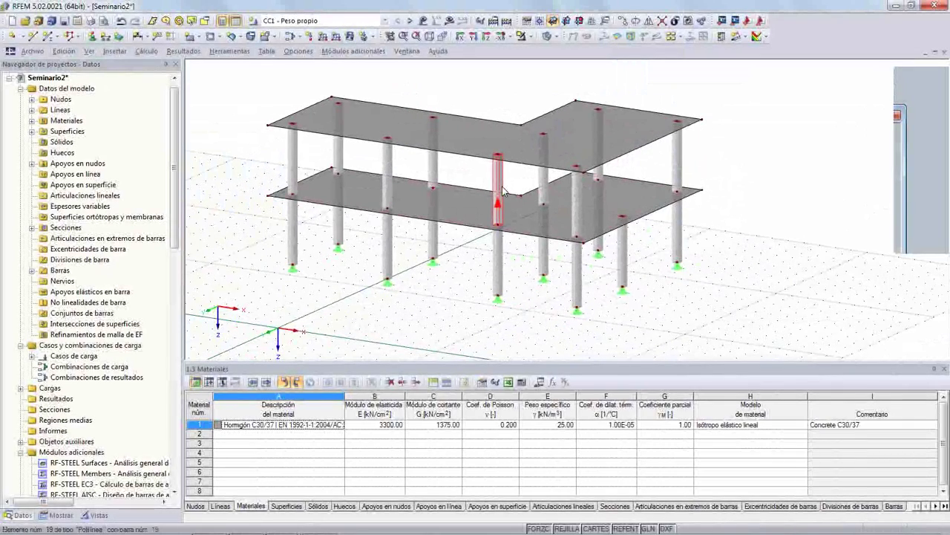
ctrl+middle_drag(677, 223, 468, 208)
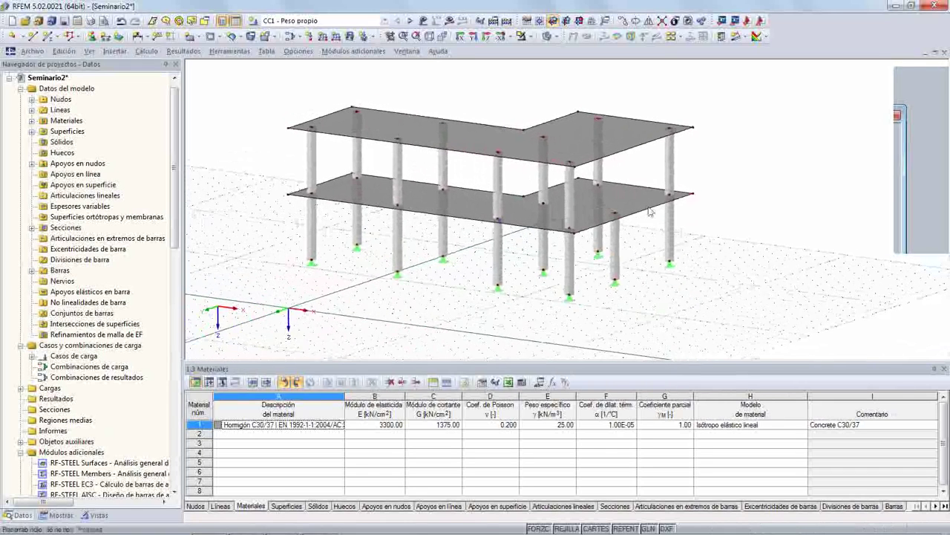
Decline the calculation, show the loads on the model, and review load cases CC1 through CC4
click(450, 20)
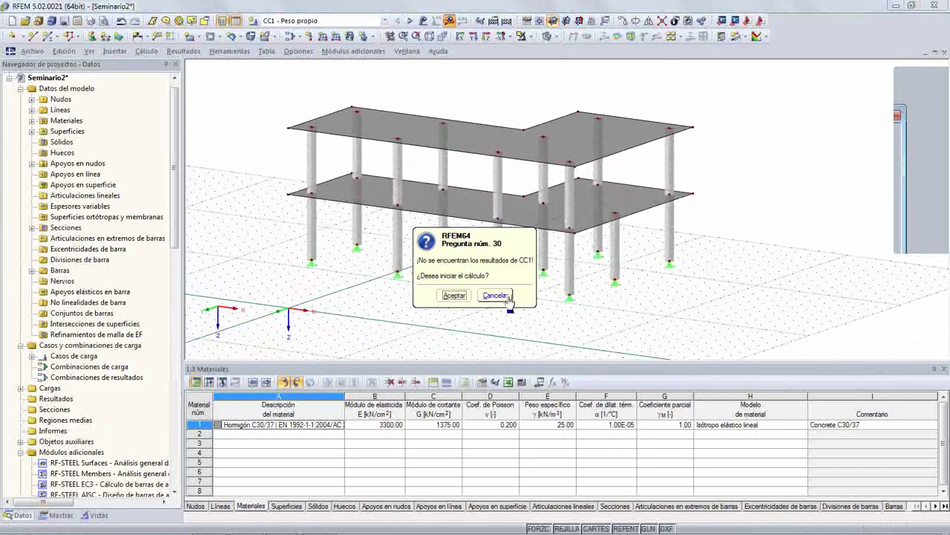
click(493, 296)
click(423, 20)
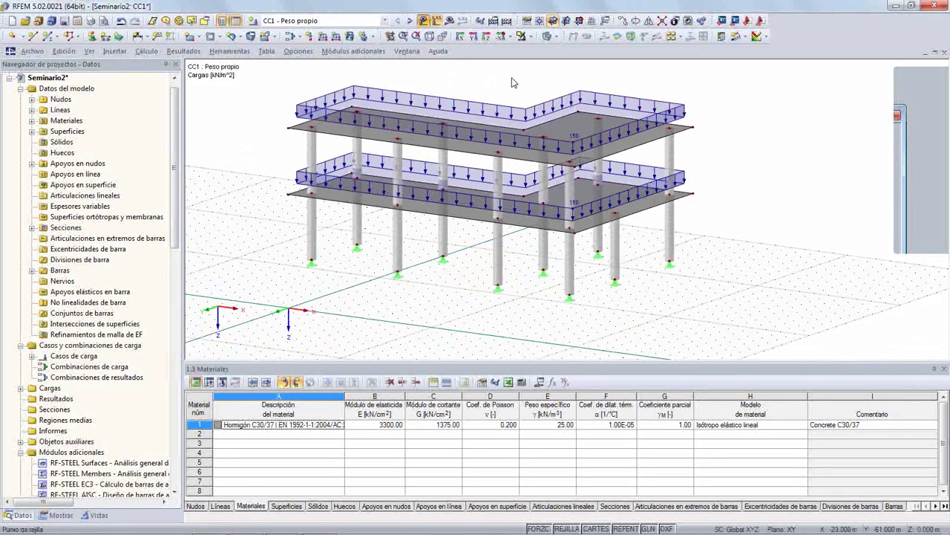
click(409, 21)
click(409, 21)
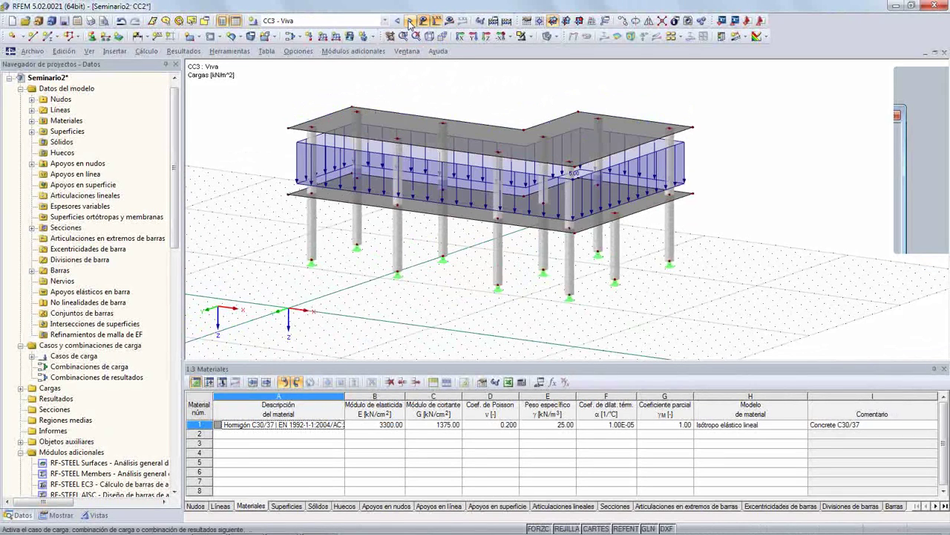
click(409, 21)
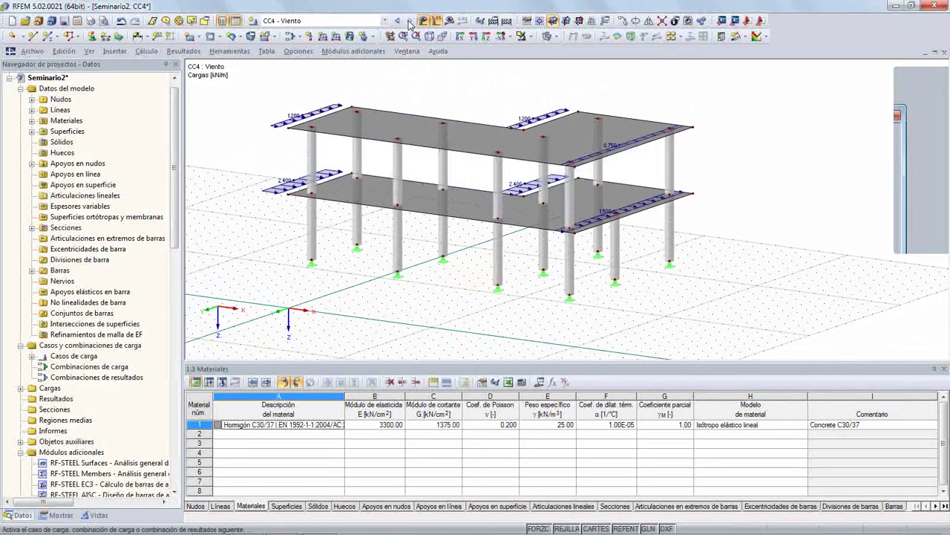
scroll(273, 122, up, 1)
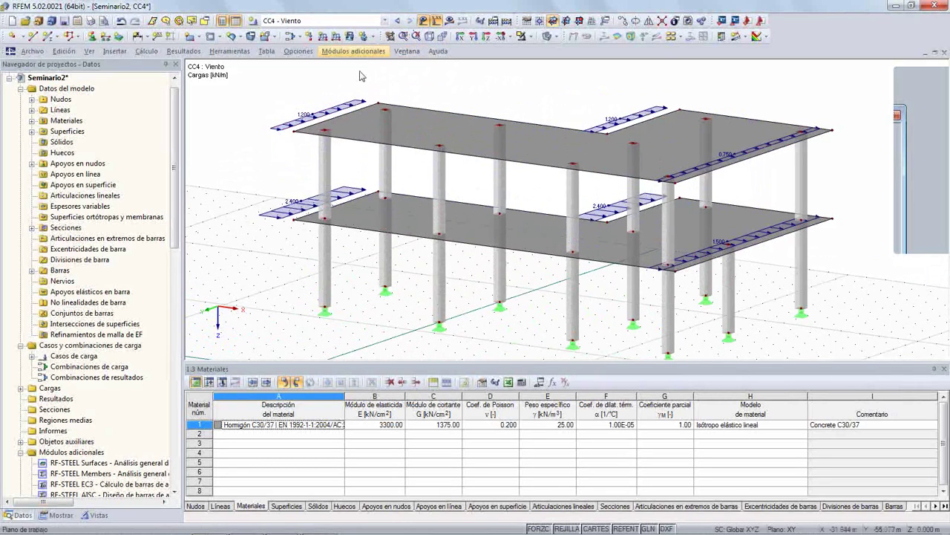
Calculate load case CC1 - Peso propio and examine the global deformations of both slabs
click(398, 21)
click(397, 21)
click(397, 22)
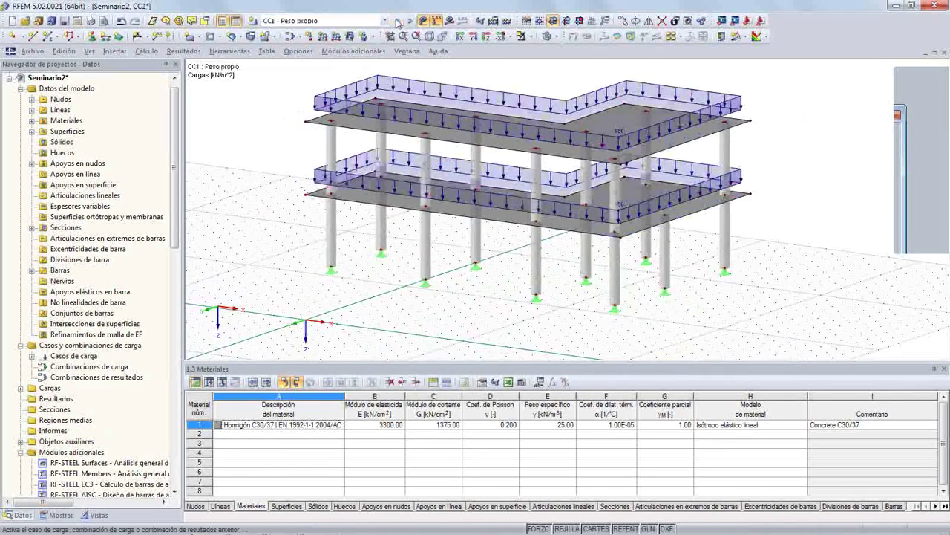
click(447, 22)
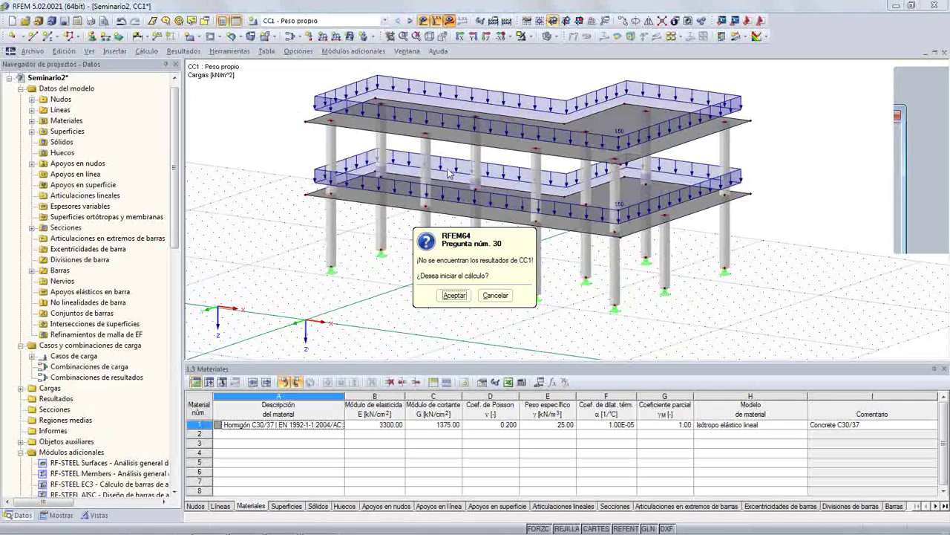
click(450, 297)
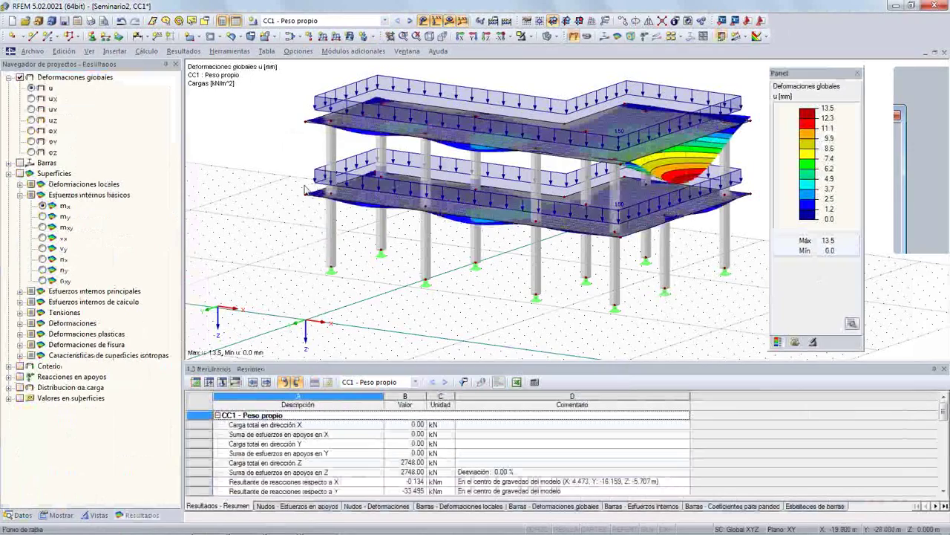
middle_drag(600, 168, 510, 212)
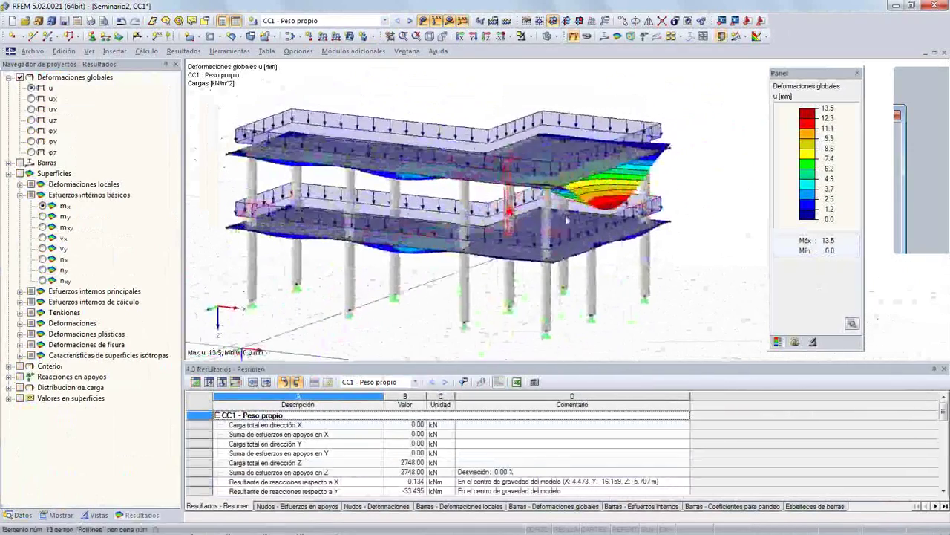
scroll(596, 219, up, 2)
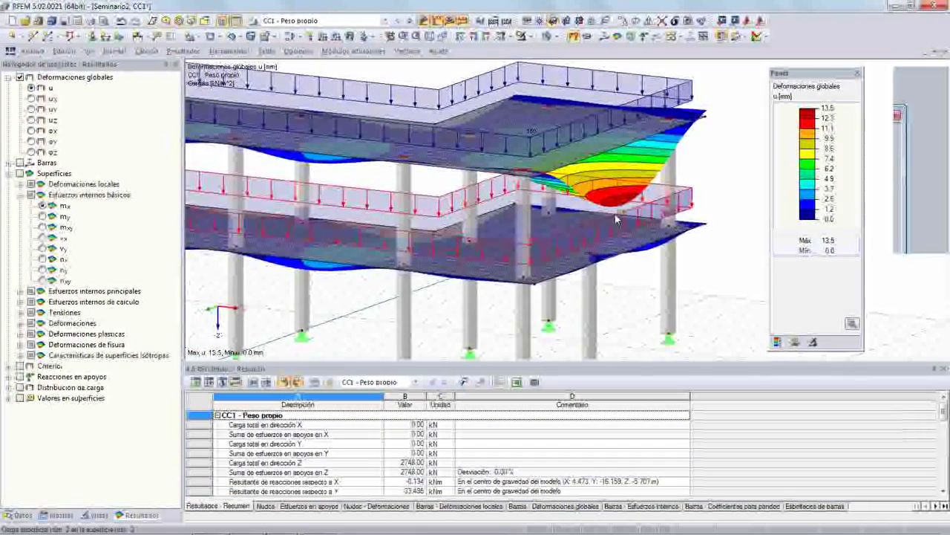
scroll(579, 214, down, 3)
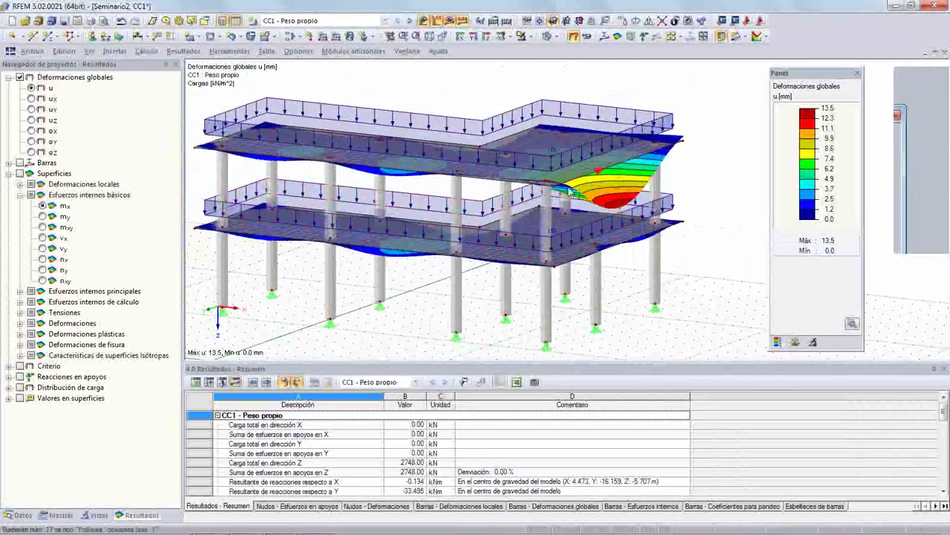
scroll(525, 202, down, 1)
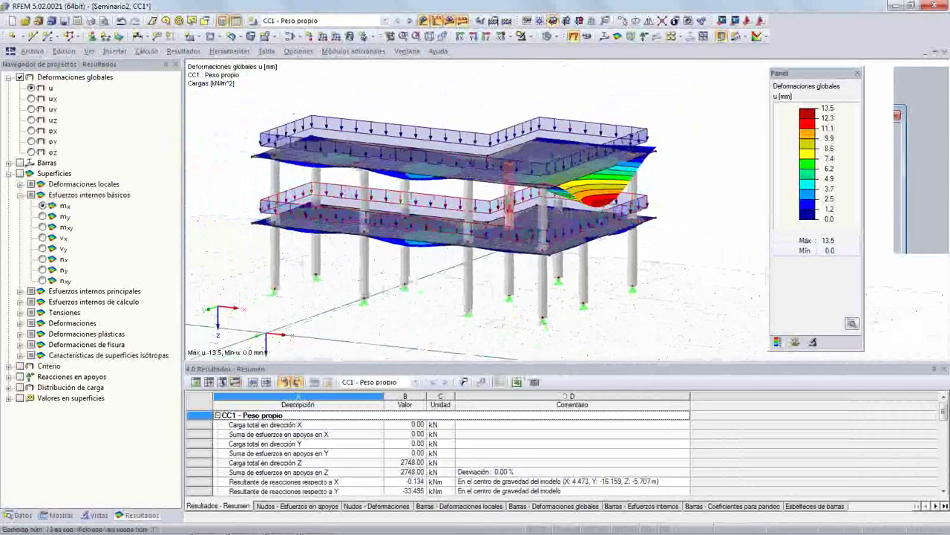
Inspect the support conditions of the column base at node 5, and close its settings without changes
scroll(610, 146, up, 2)
scroll(611, 146, up, 1)
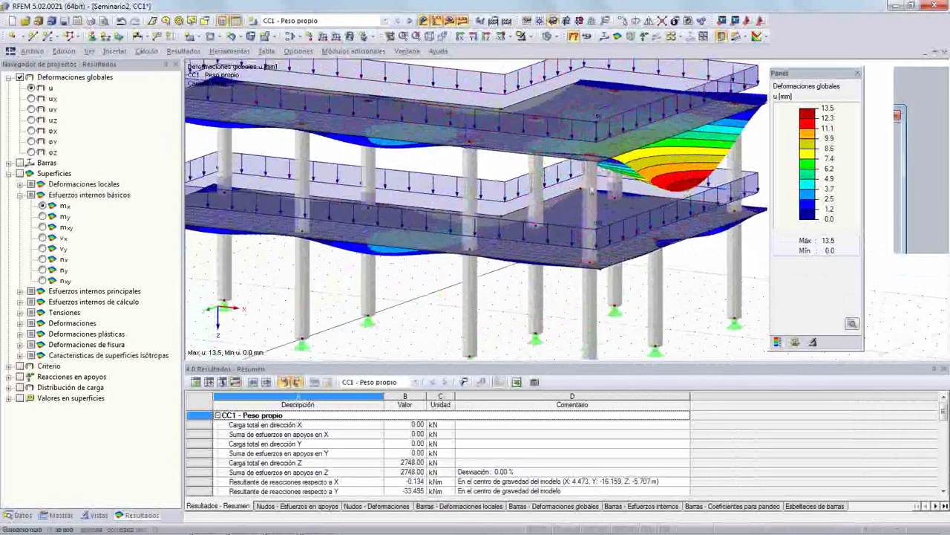
scroll(540, 213, down, 3)
scroll(540, 213, up, 1)
scroll(540, 213, up, 3)
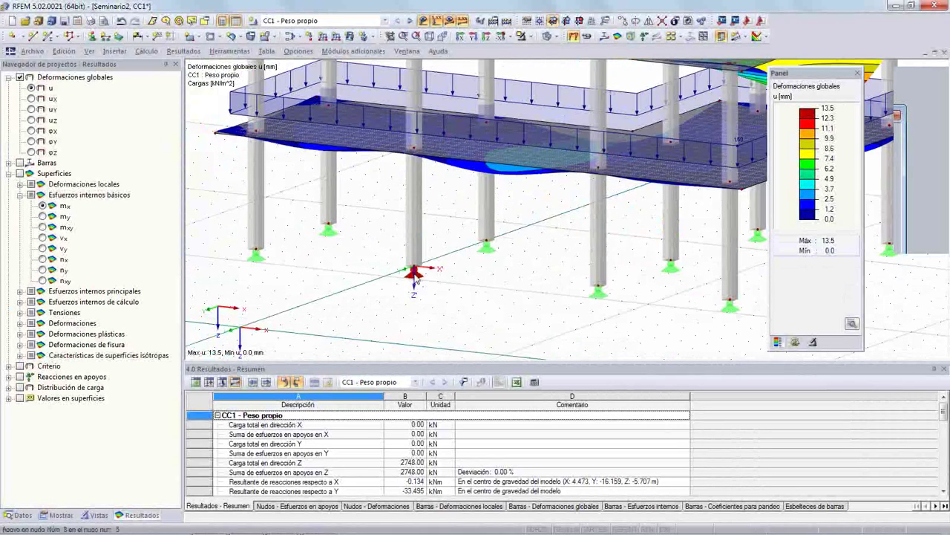
double_click(415, 273)
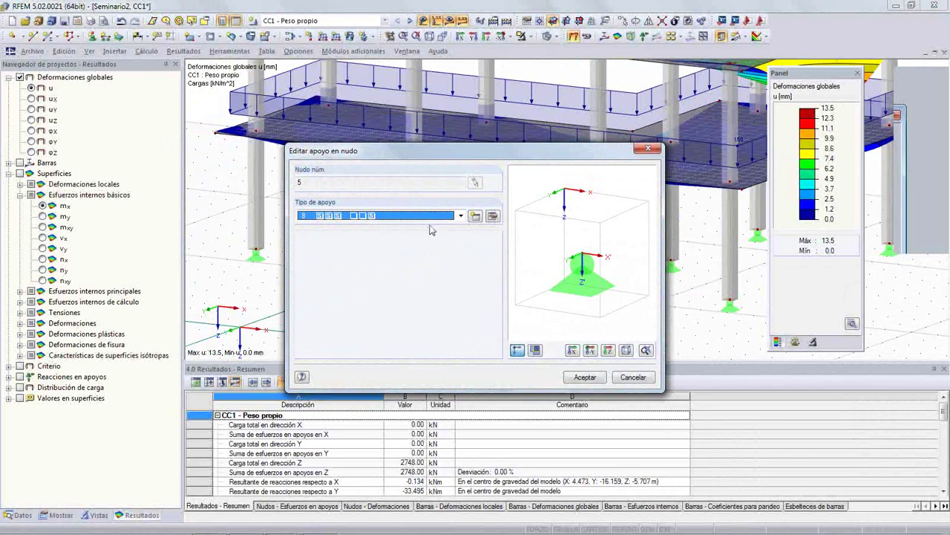
click(493, 216)
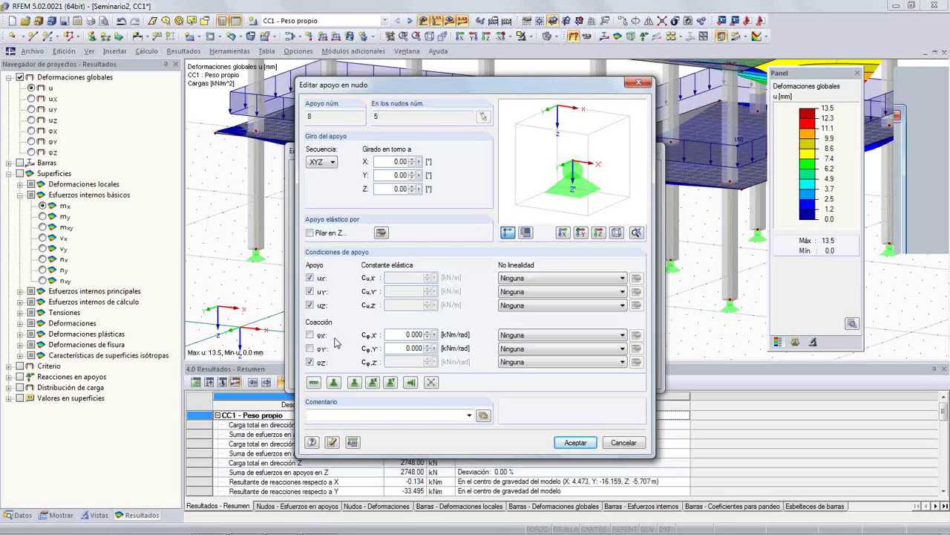
click(610, 439)
click(632, 377)
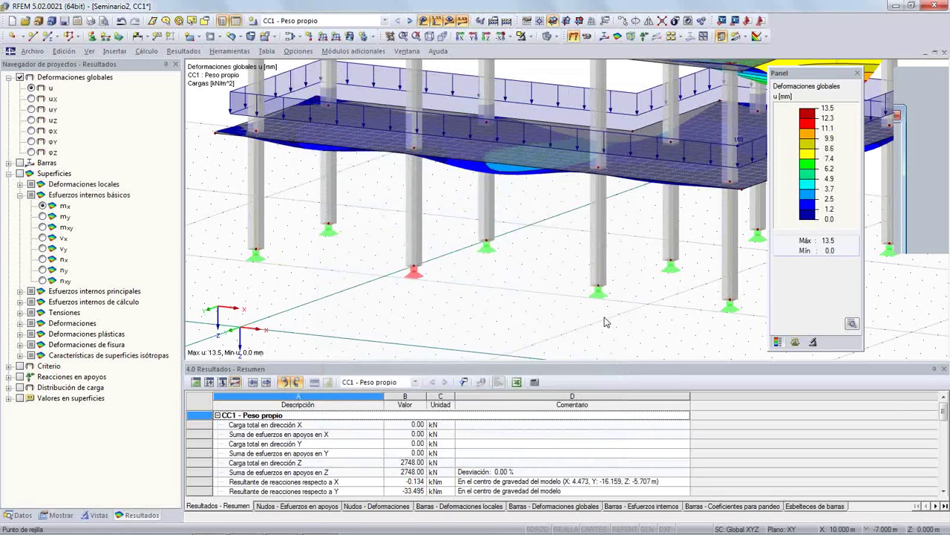
Inspect the support conditions of the front corner column base at node 1, and leave them unmodified
scroll(640, 312, up, 3)
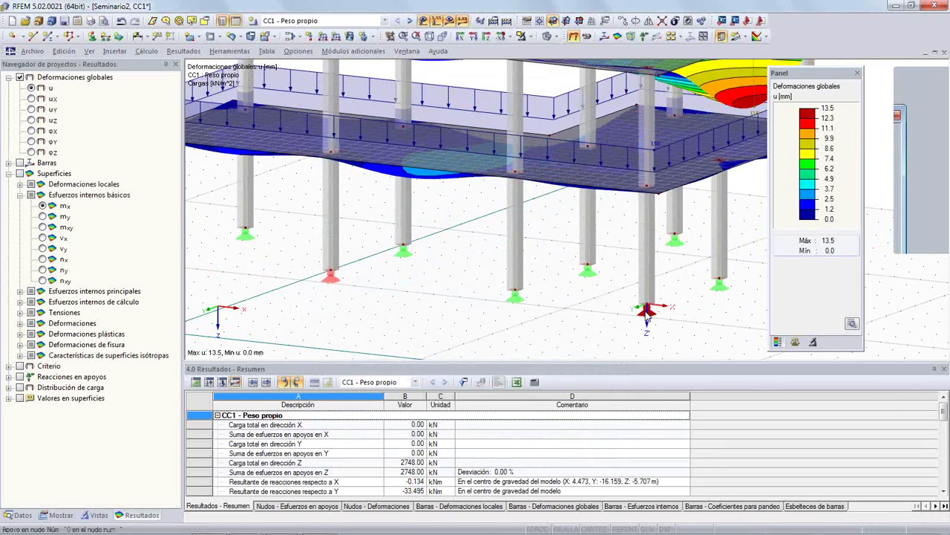
double_click(640, 312)
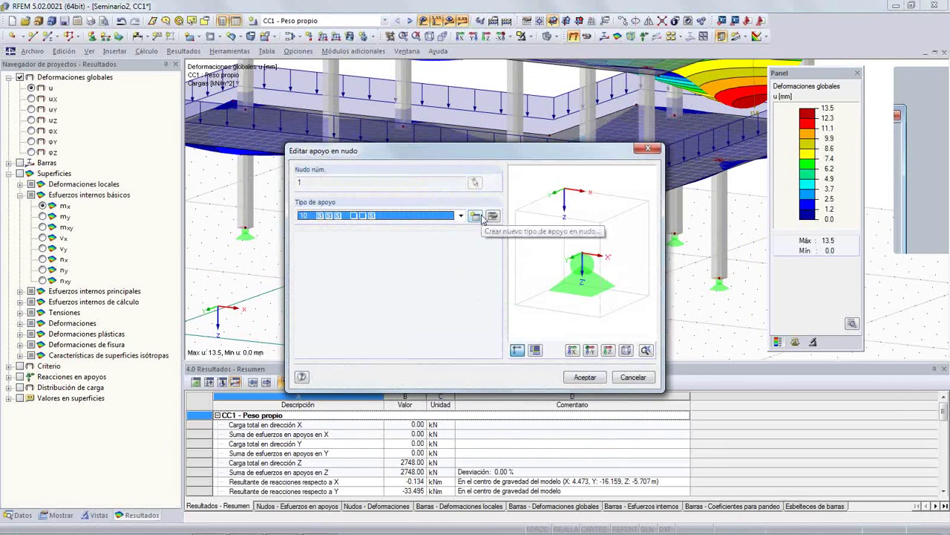
click(492, 216)
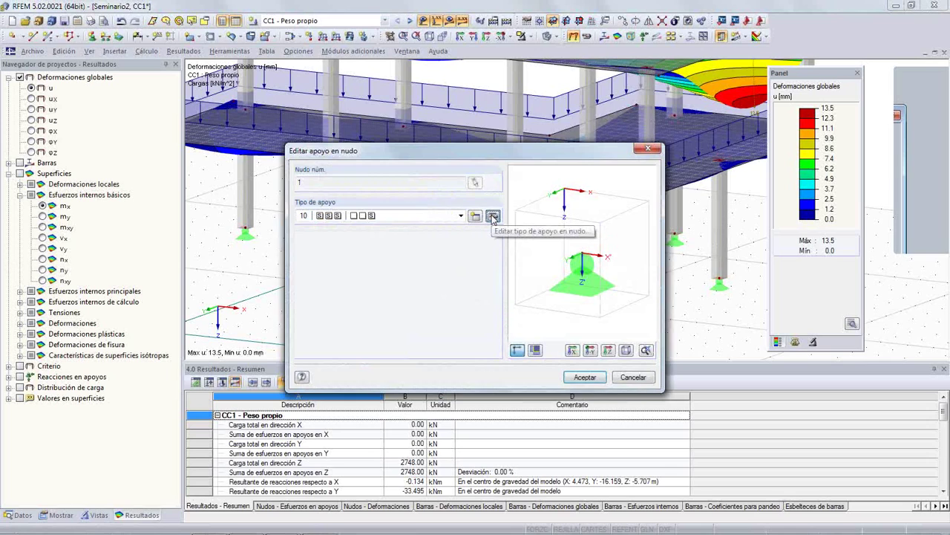
click(623, 442)
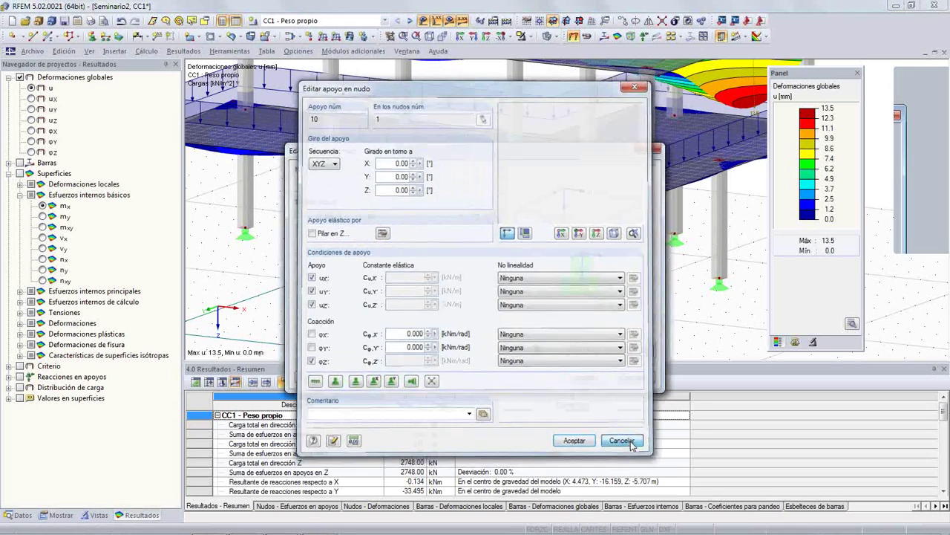
click(631, 377)
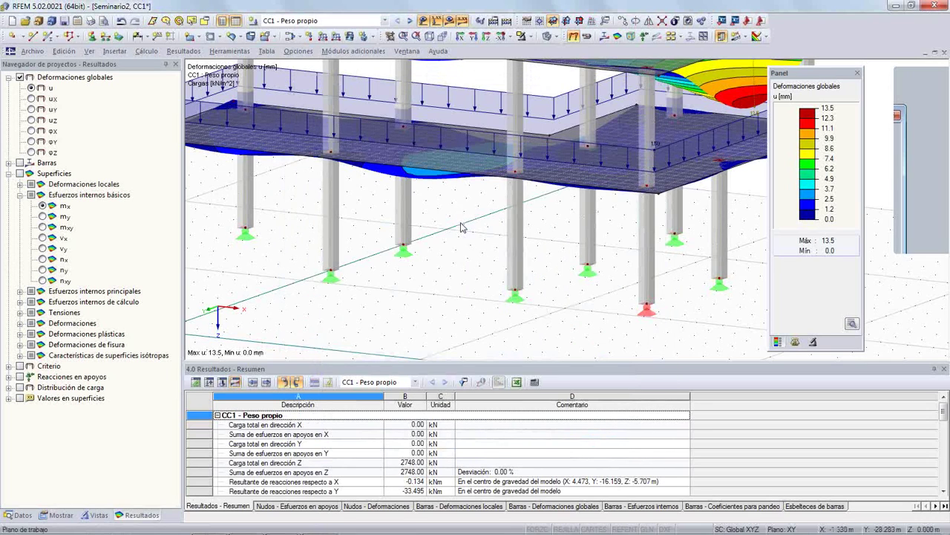
Hide the calculation results and the loads so that only the slab-and-column structure is displayed
scroll(461, 227, down, 3)
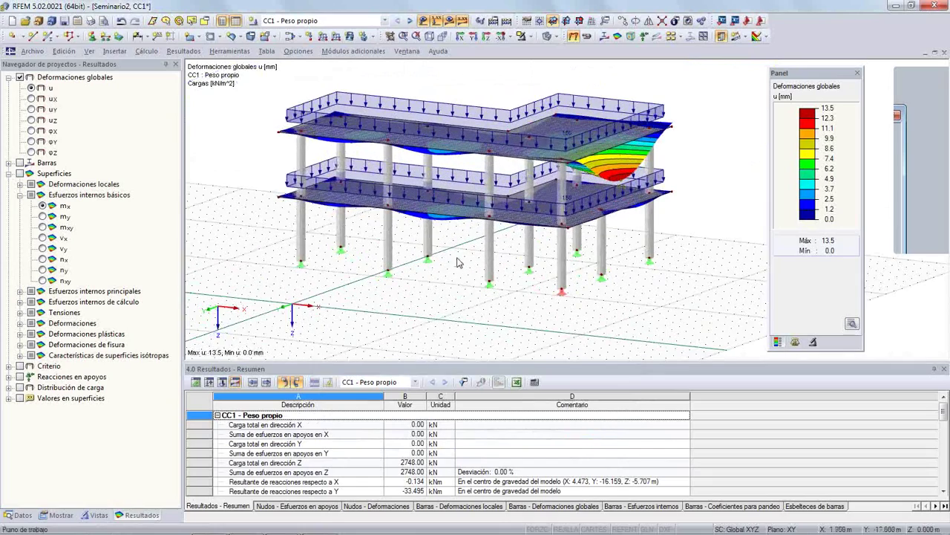
ctrl+middle_drag(458, 262, 613, 190)
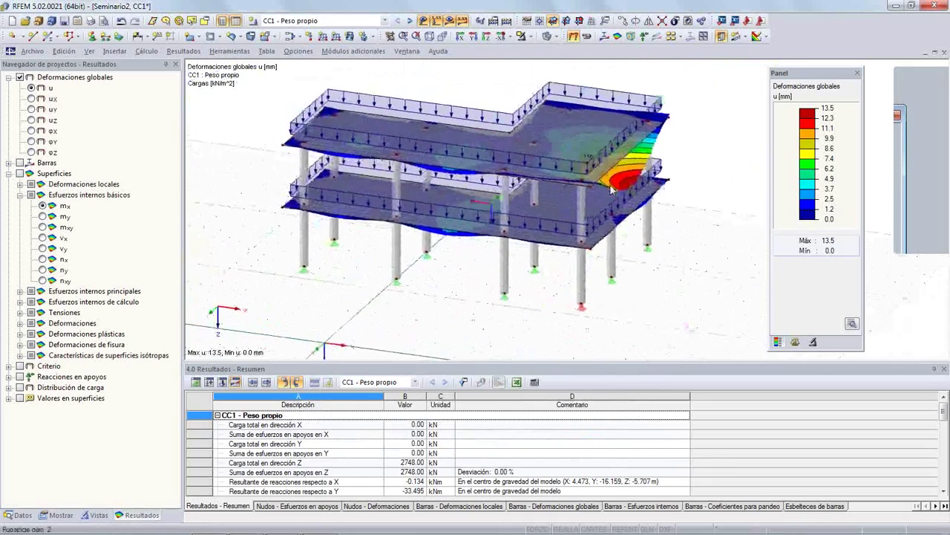
scroll(613, 190, up, 3)
scroll(633, 157, down, 4)
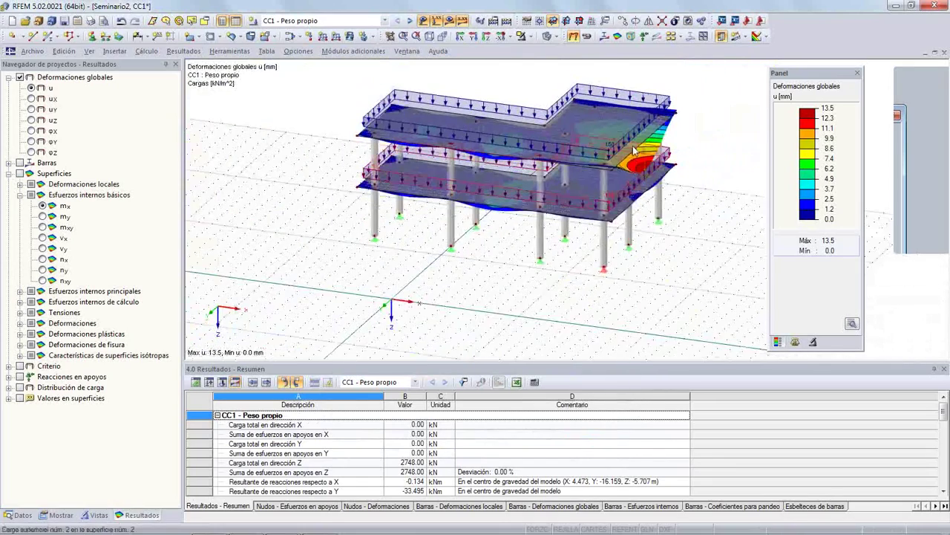
scroll(632, 153, up, 4)
ctrl+middle_drag(615, 177, 336, 132)
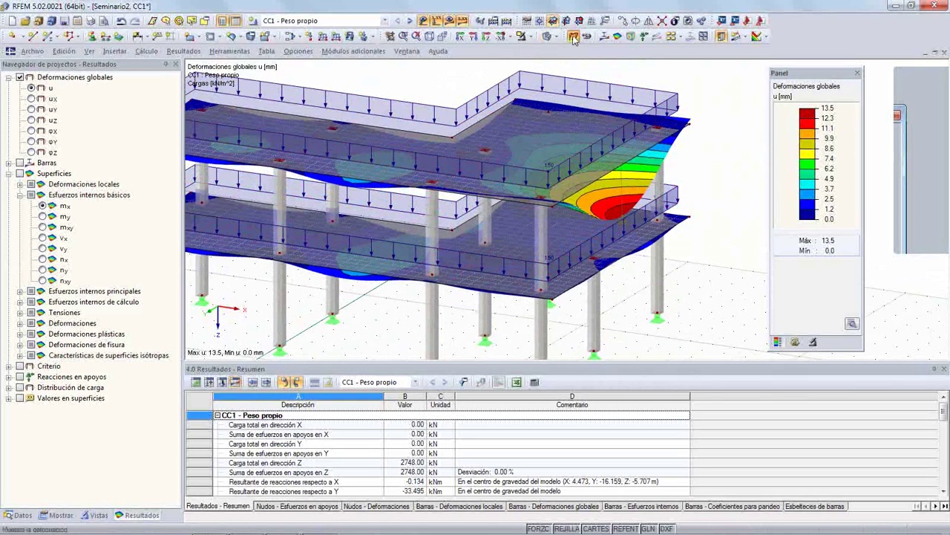
click(452, 22)
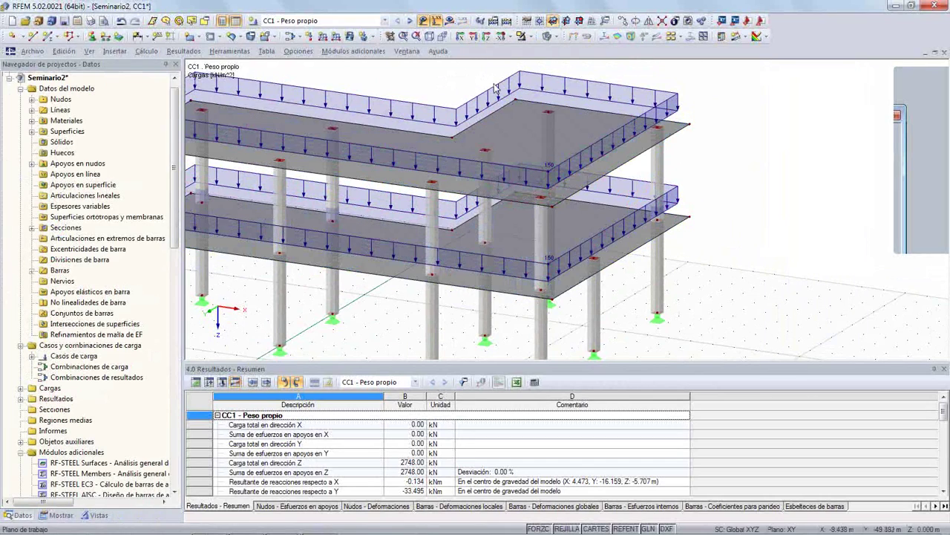
click(425, 21)
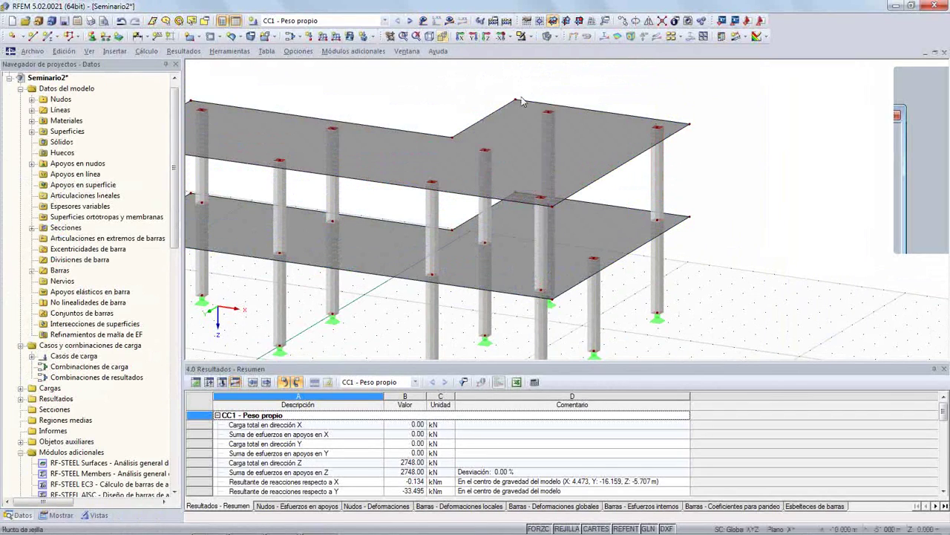
Set the upper slab's constant thickness to 160 mm and accept deleting the existing results
double_click(620, 149)
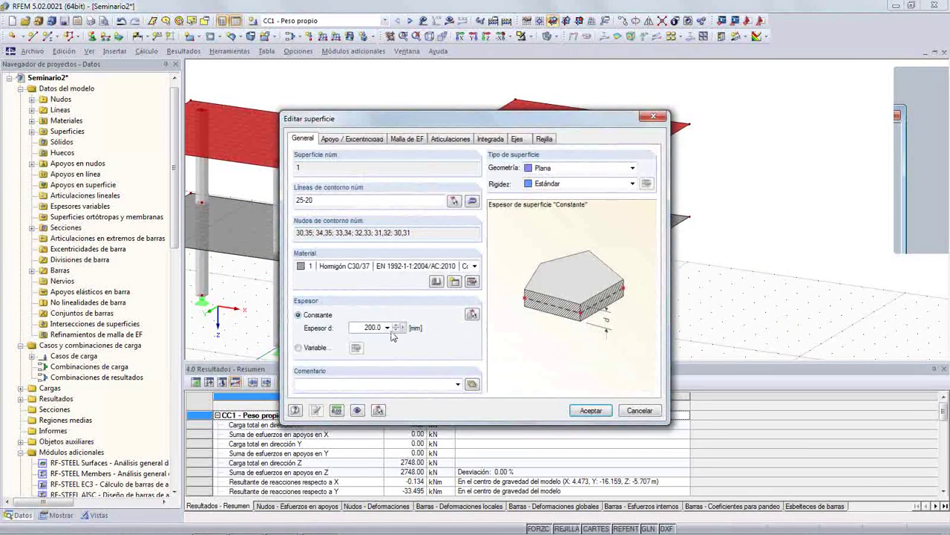
click(395, 330)
click(588, 411)
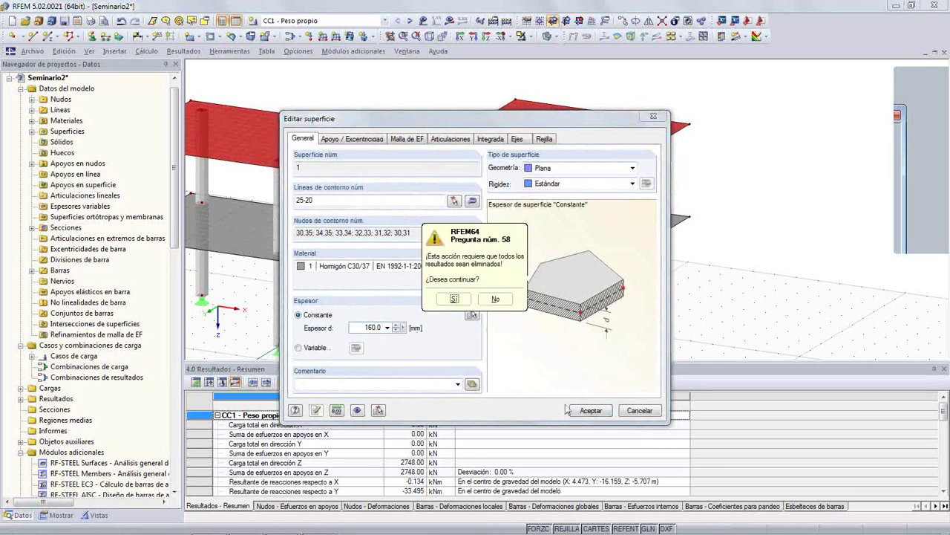
click(458, 302)
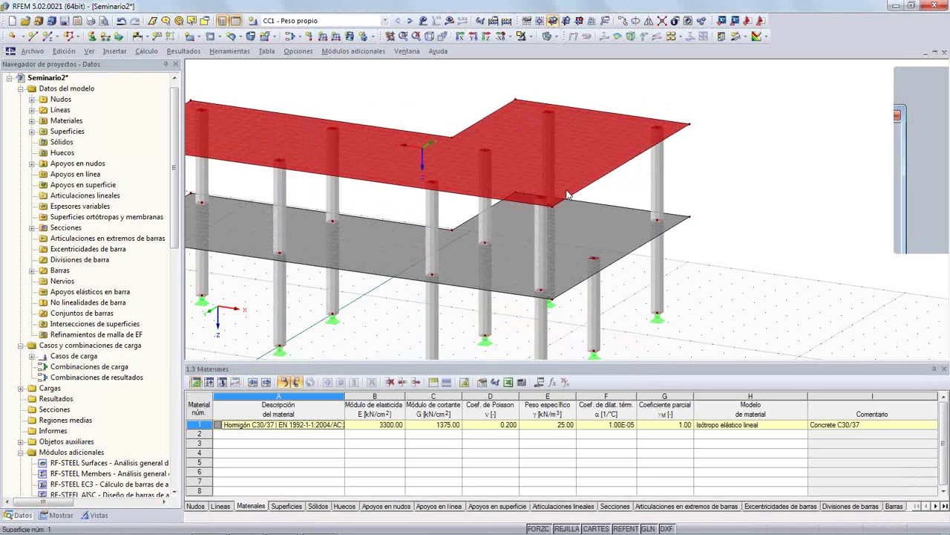
Display the model as a wireframe
click(555, 38)
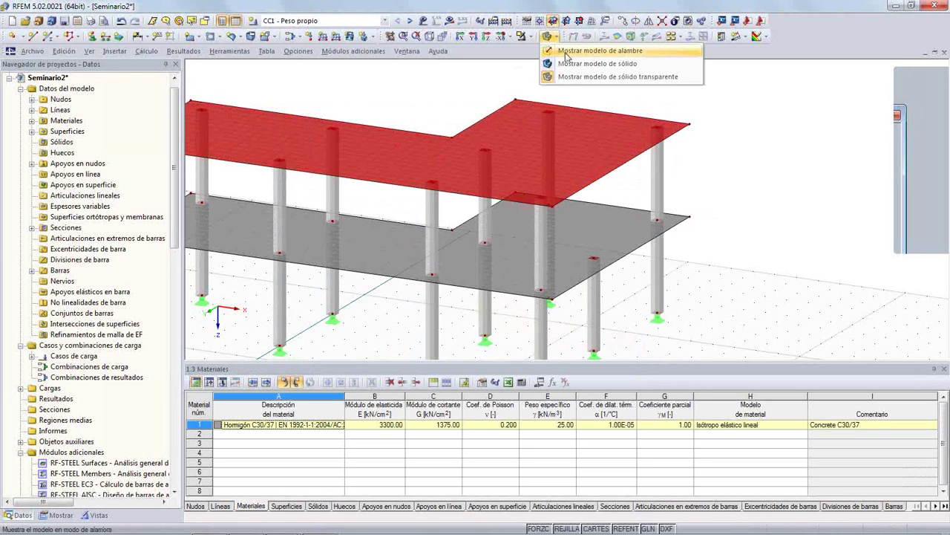
click(568, 59)
ctrl+middle_drag(785, 193, 823, 180)
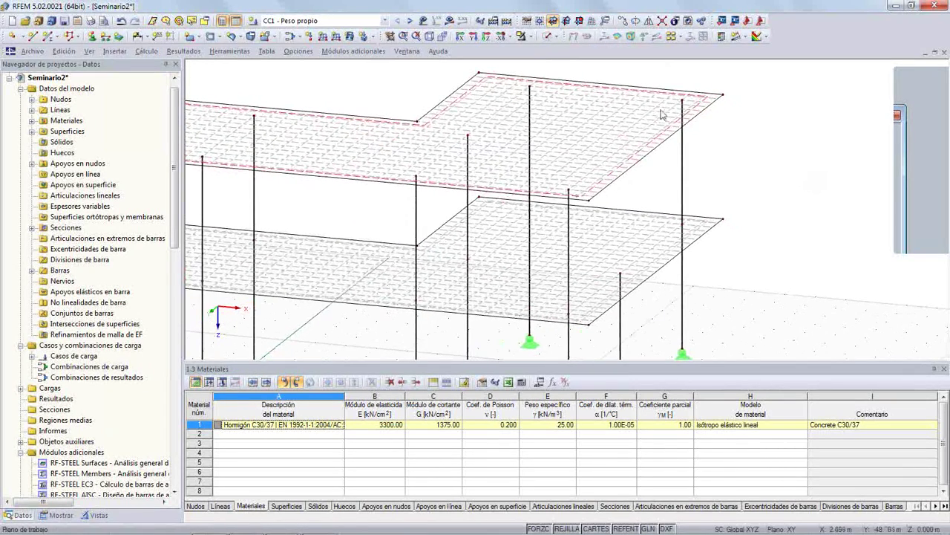
Draw an 11 m line along the upper slab's edge bay between the column tops at nodes 28 and 26
click(33, 37)
scroll(587, 169, up, 2)
middle_drag(589, 146, 546, 197)
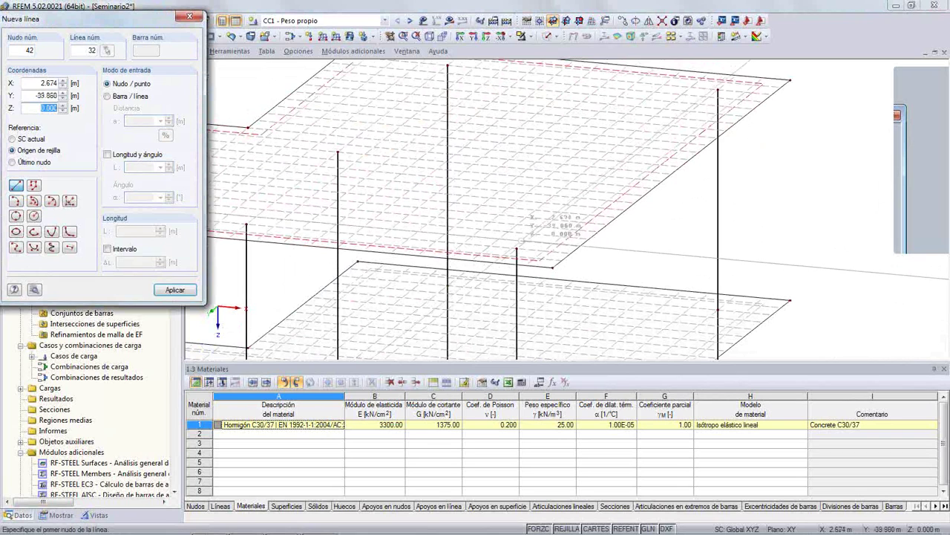
click(517, 248)
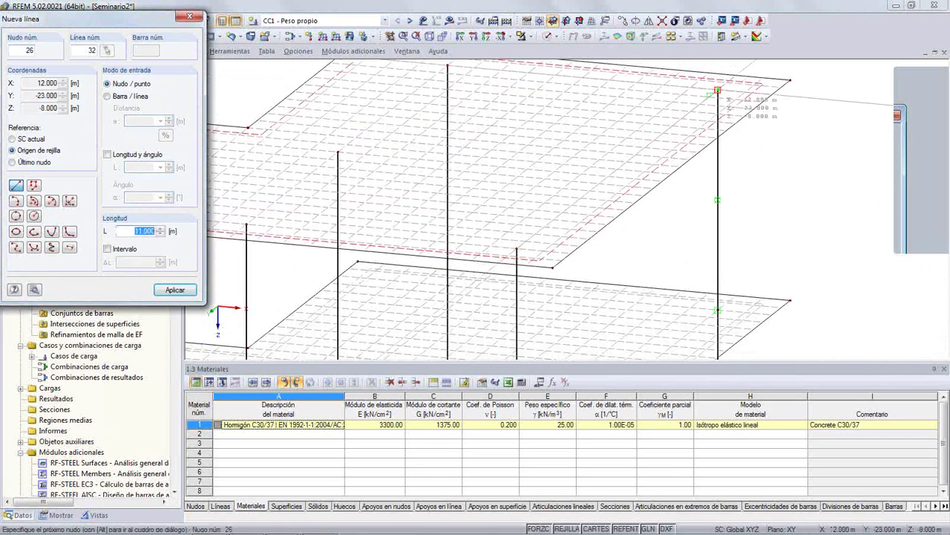
click(717, 90)
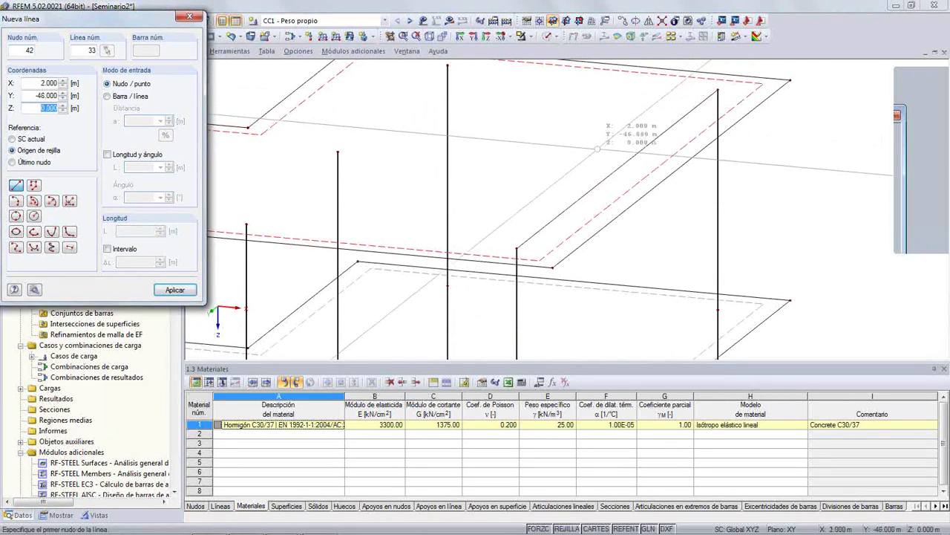
key(Escape)
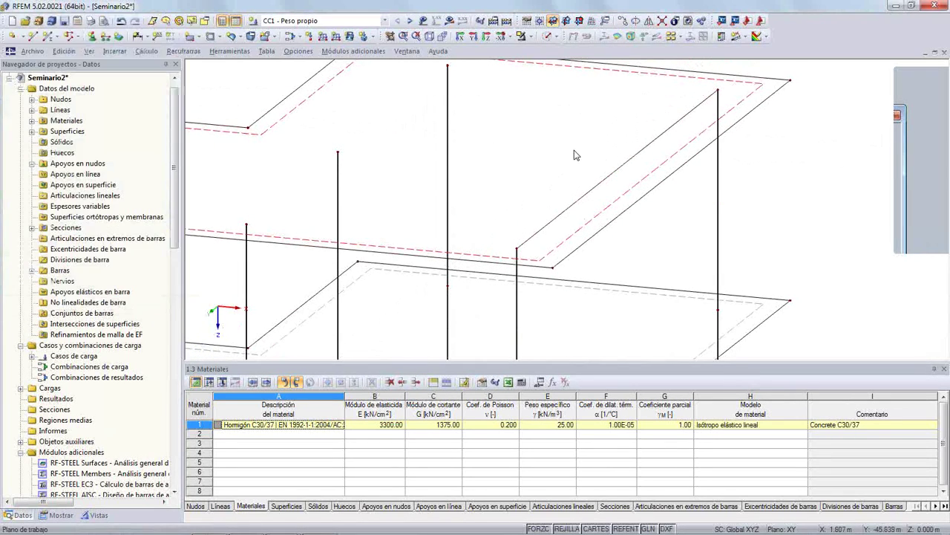
Assign a new member to the line between the column tops, with a 300/800 mm rectangular section in Hormigón C30/37
double_click(583, 205)
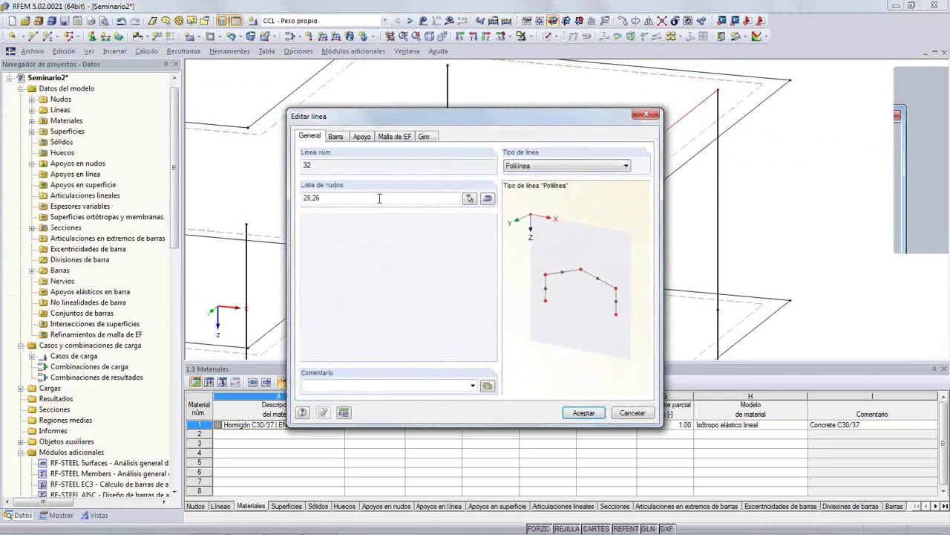
click(336, 137)
click(306, 199)
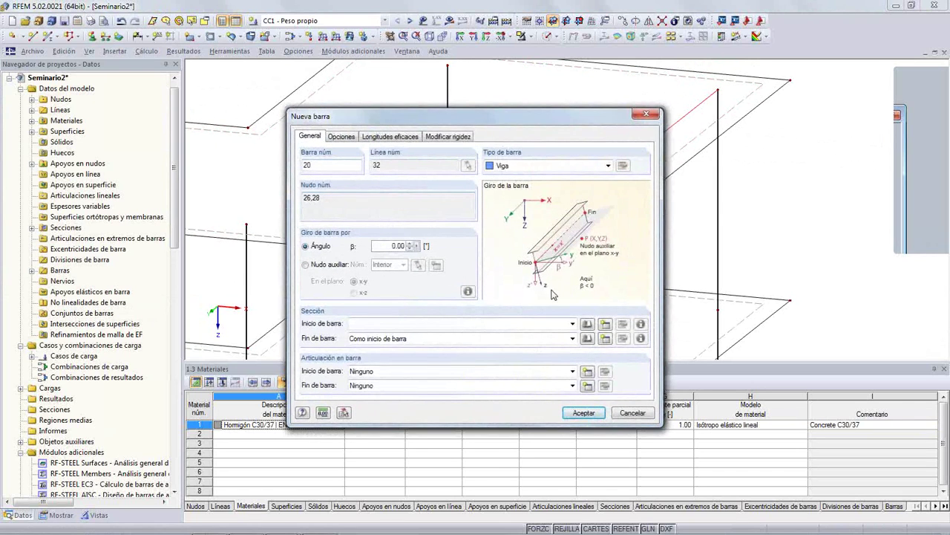
click(605, 324)
click(636, 123)
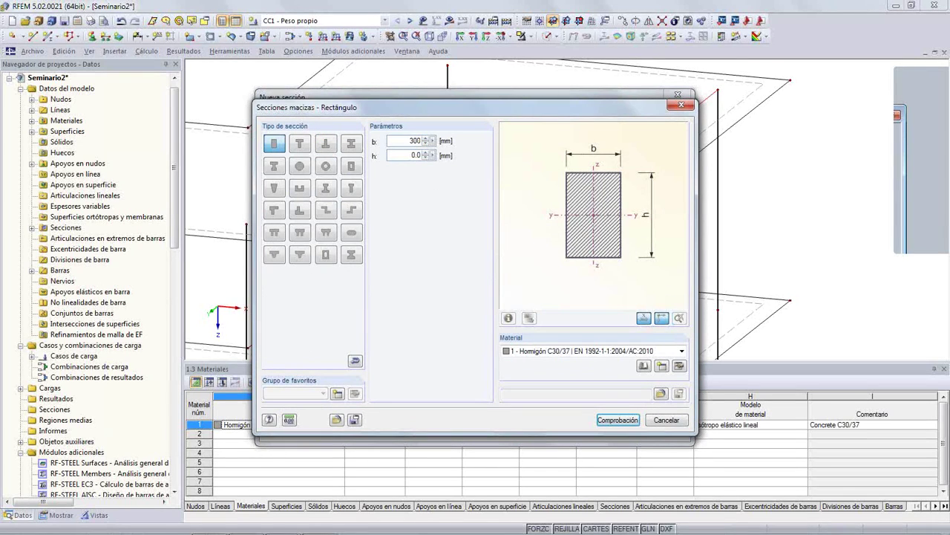
text(30)
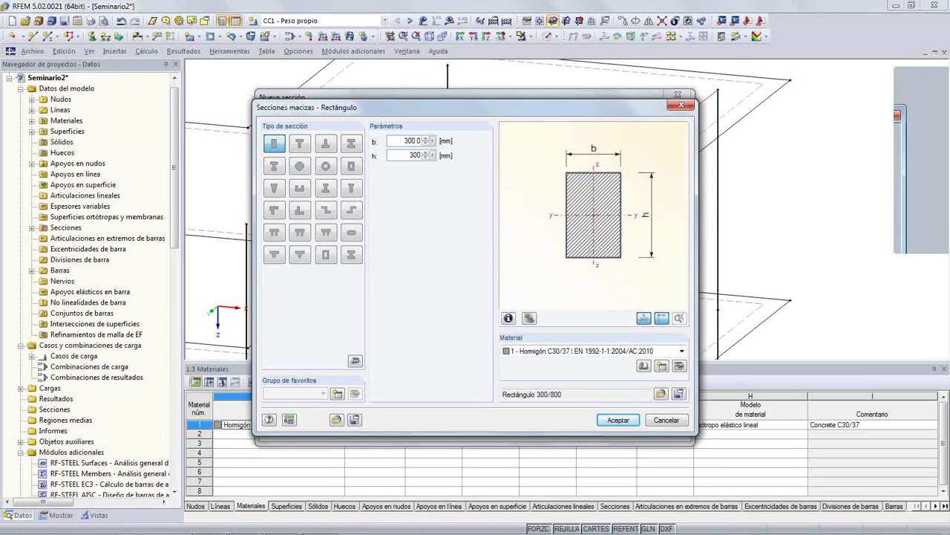
click(607, 419)
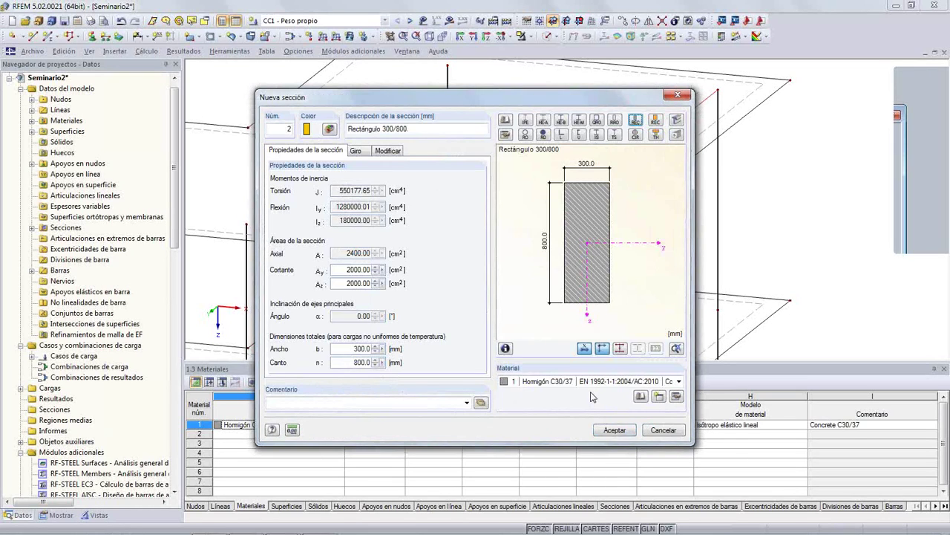
click(603, 431)
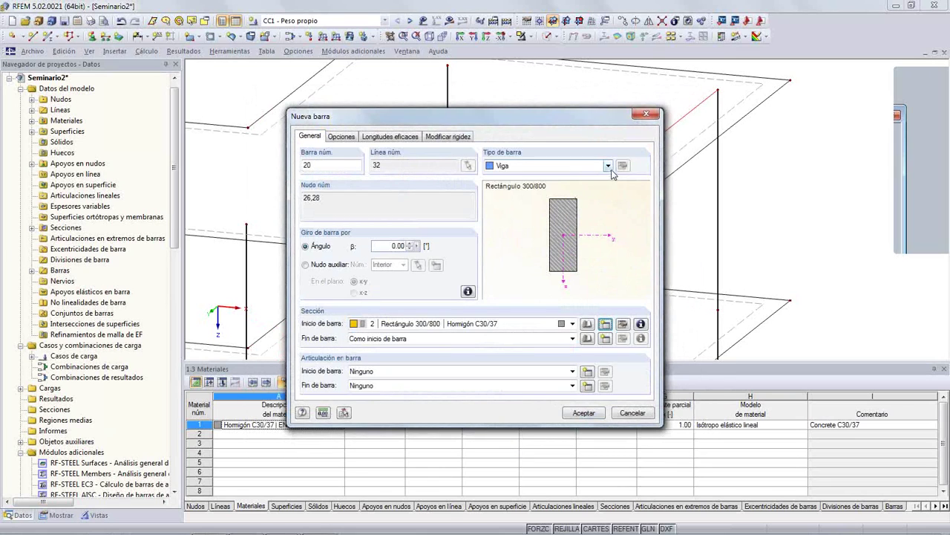
Change the new member's type to rib (Nervio) and position it on the +z side of the surface
drag(588, 113, 526, 103)
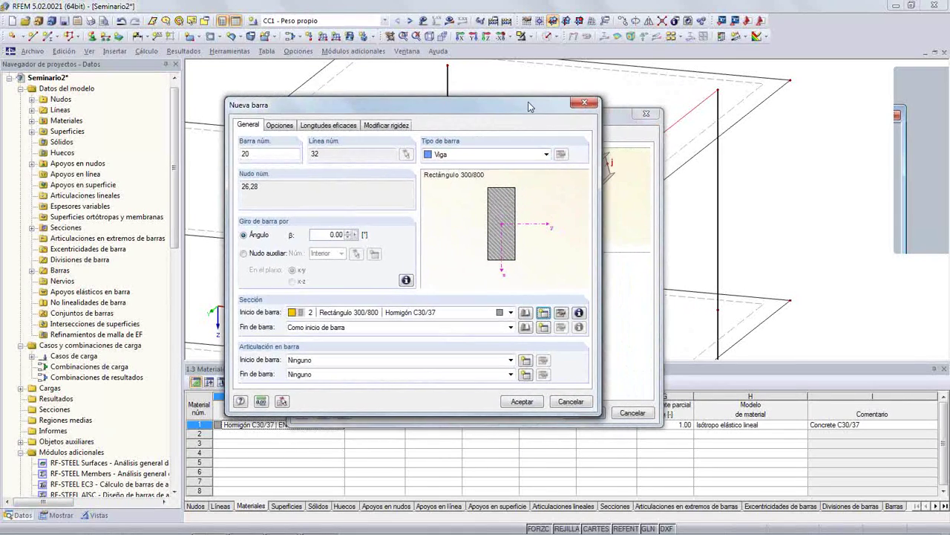
click(547, 155)
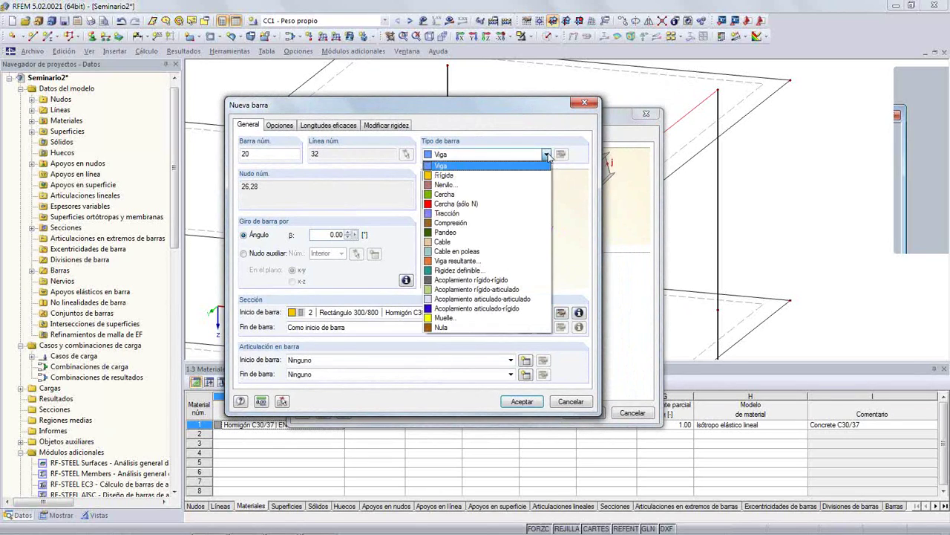
click(513, 186)
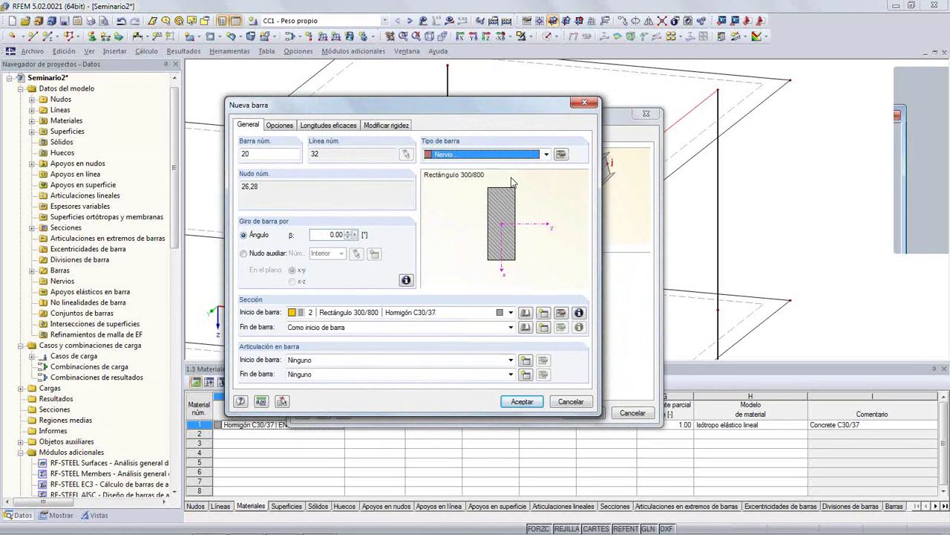
click(561, 154)
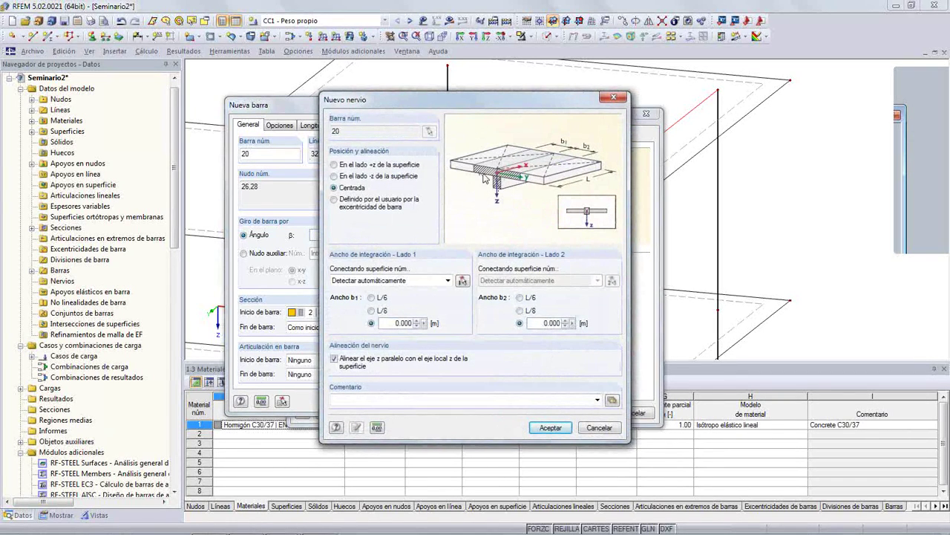
click(338, 167)
Set both rib integration widths to L/8 with the upper slab as connecting surface, and accept the rib, member and line definitions
click(372, 311)
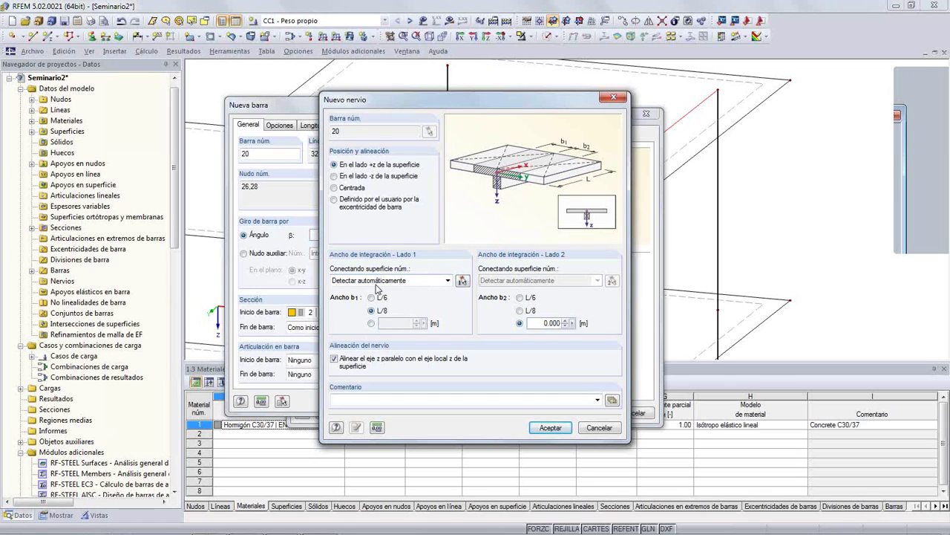
click(462, 280)
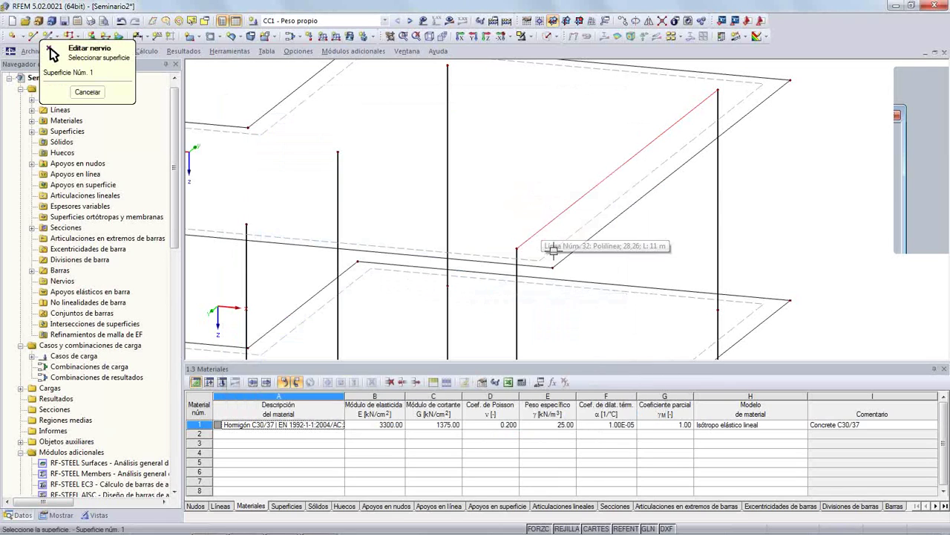
click(495, 251)
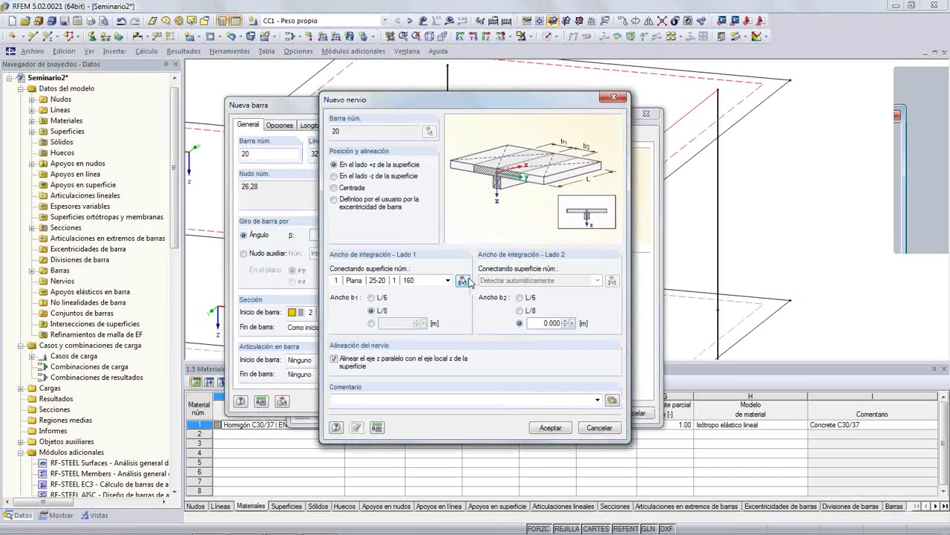
click(520, 310)
click(612, 280)
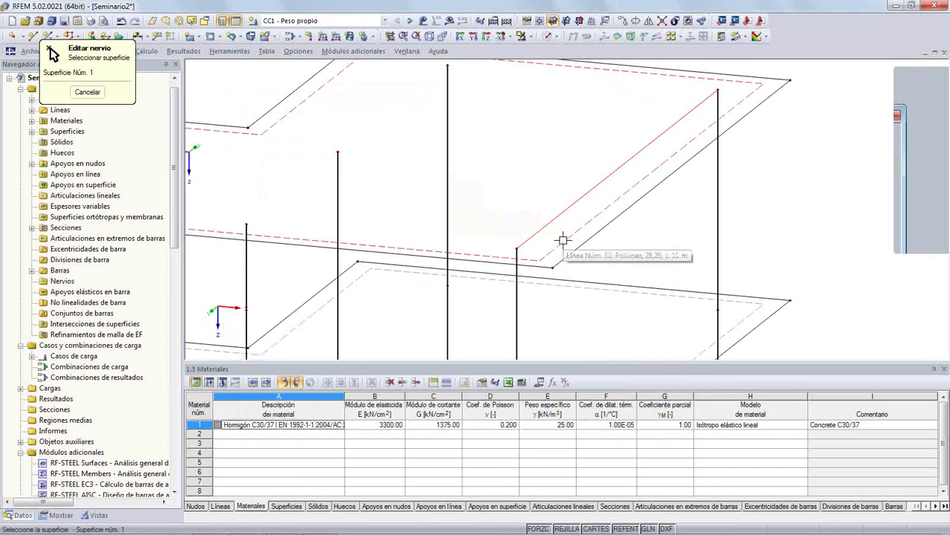
click(563, 240)
click(550, 428)
click(522, 401)
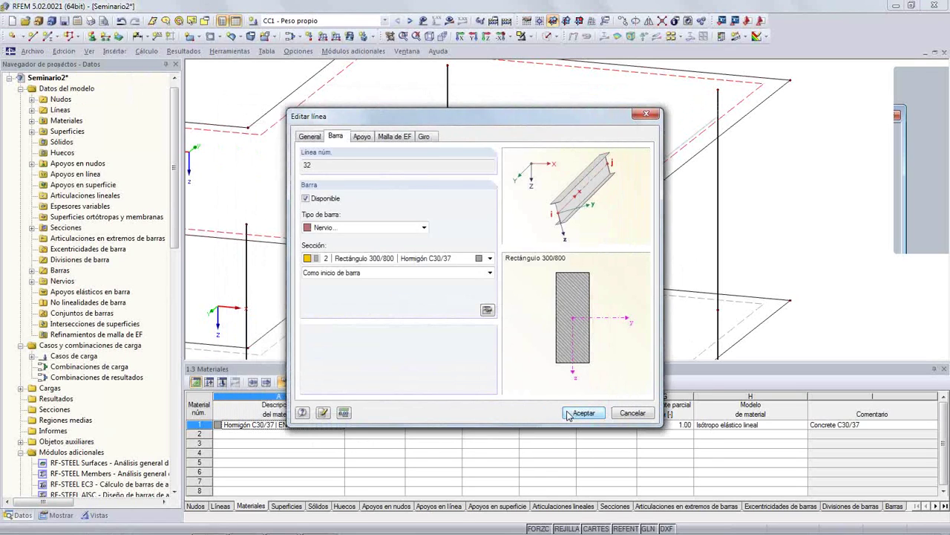
click(583, 413)
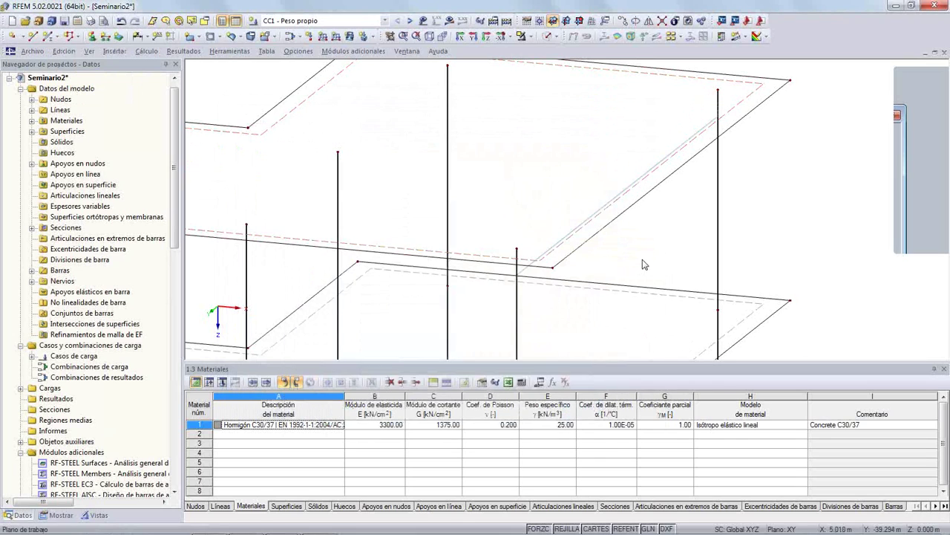
Display the model as a solid and view the rib beam beneath the upper slab
click(548, 37)
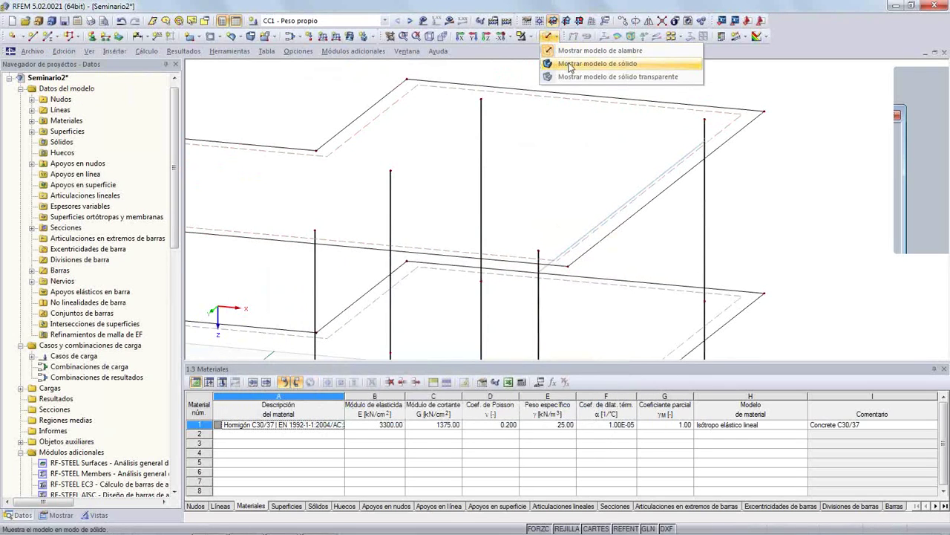
click(571, 65)
ctrl+middle_drag(706, 257, 509, 230)
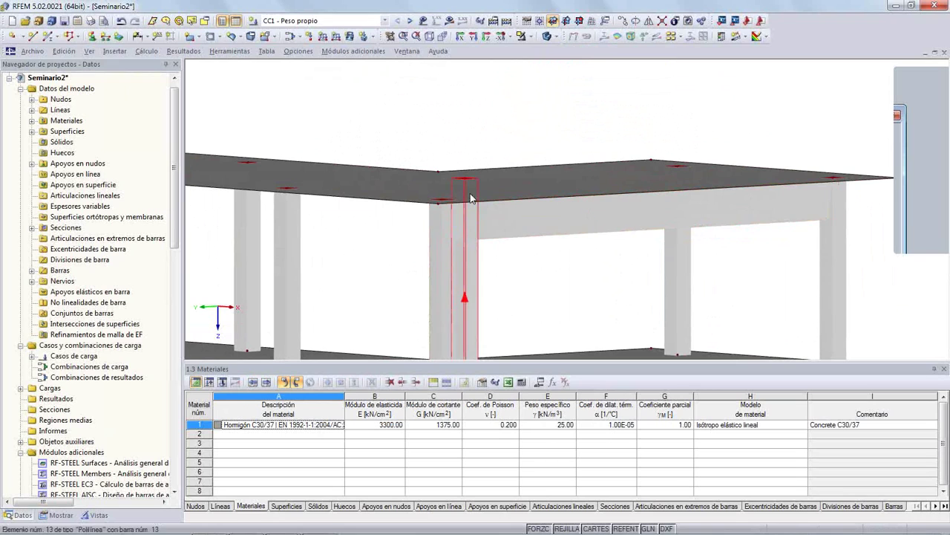
ctrl+middle_drag(518, 273, 476, 254)
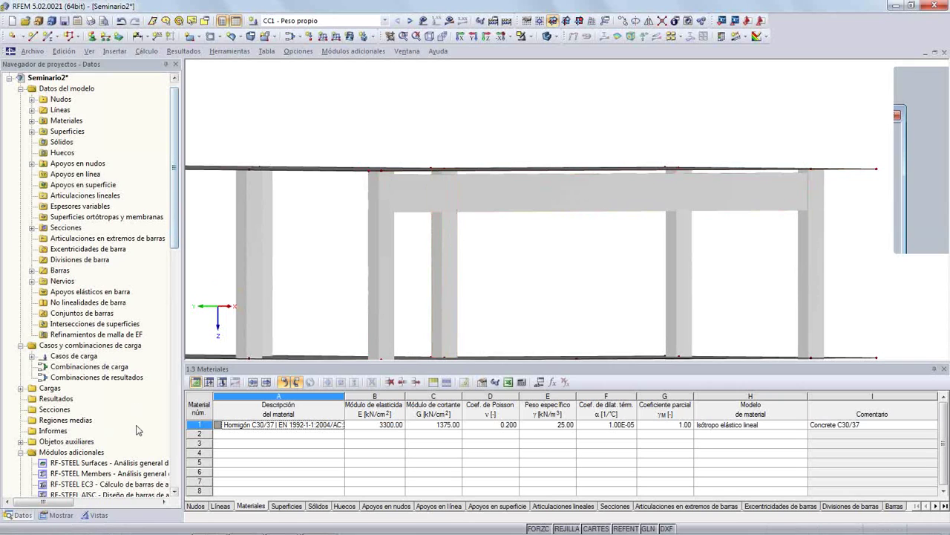
Render the surfaces filled including thickness to inspect the slab and rib junction, and return to plain filled rendering
drag(175, 238, 172, 422)
scroll(126, 373, up, 15)
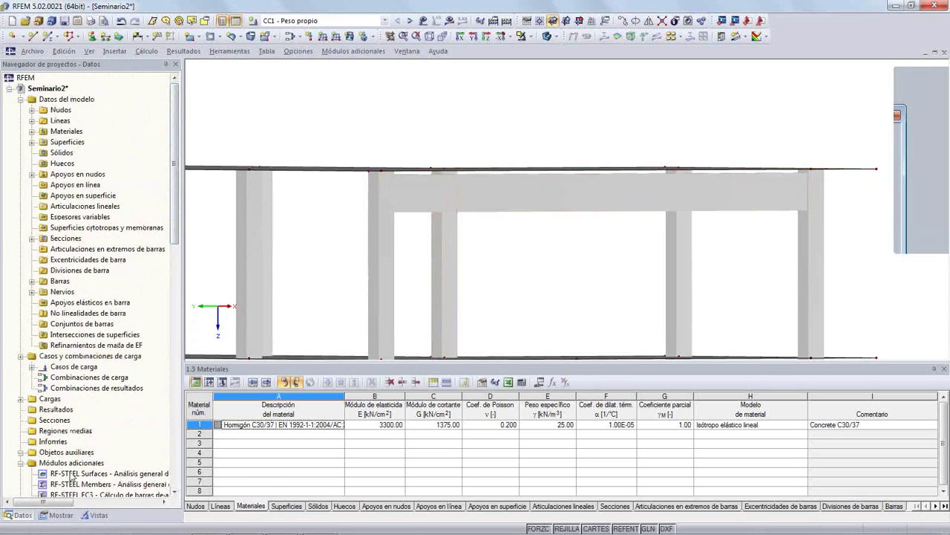
click(61, 515)
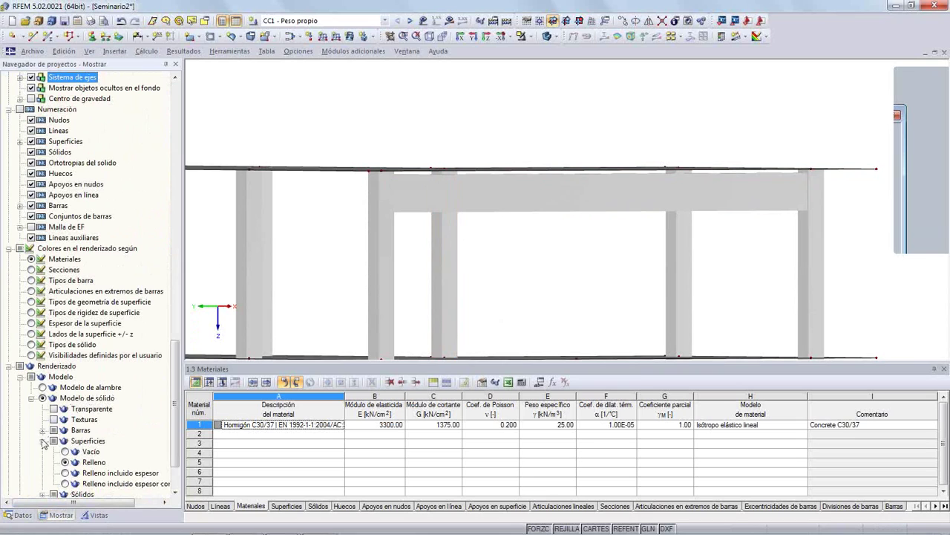
click(65, 473)
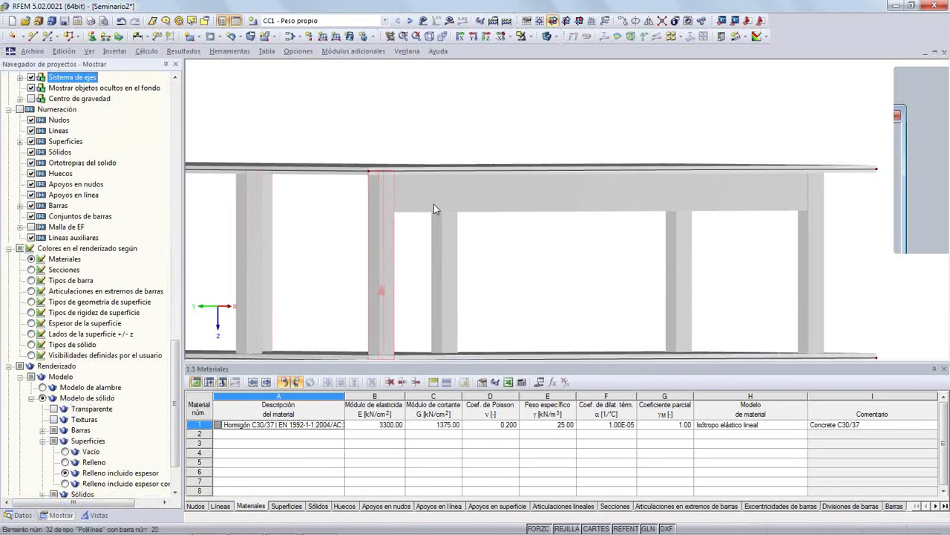
scroll(433, 203, up, 3)
ctrl+middle_drag(419, 159, 352, 231)
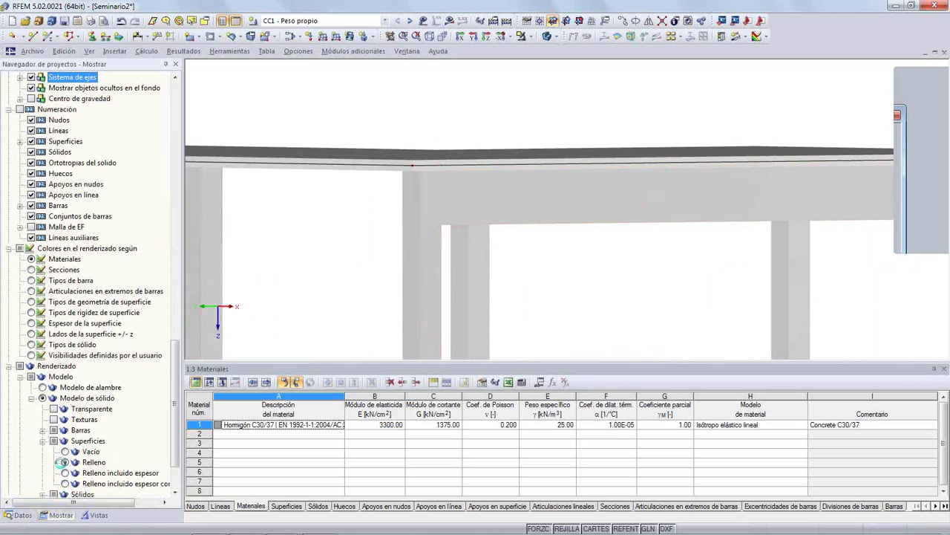
click(65, 462)
ctrl+middle_drag(432, 83, 517, 120)
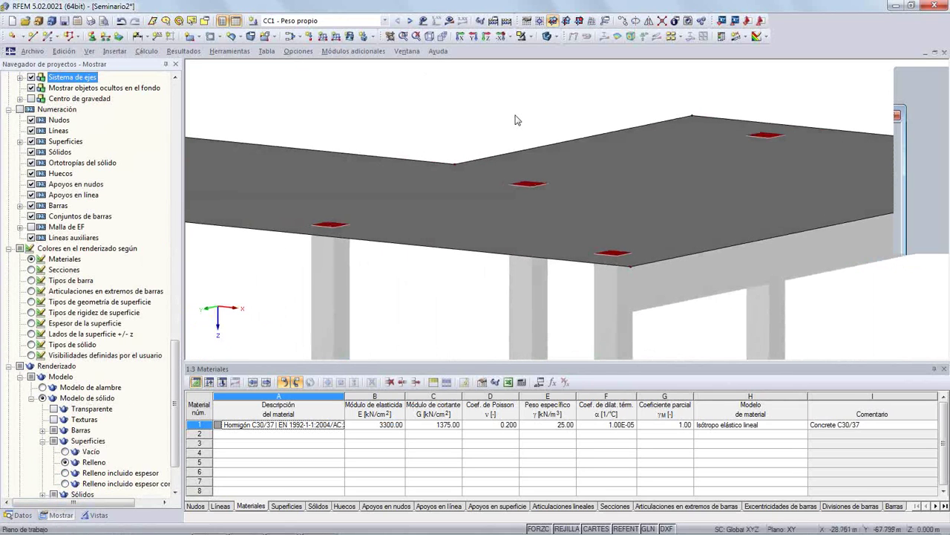
scroll(517, 120, down, 5)
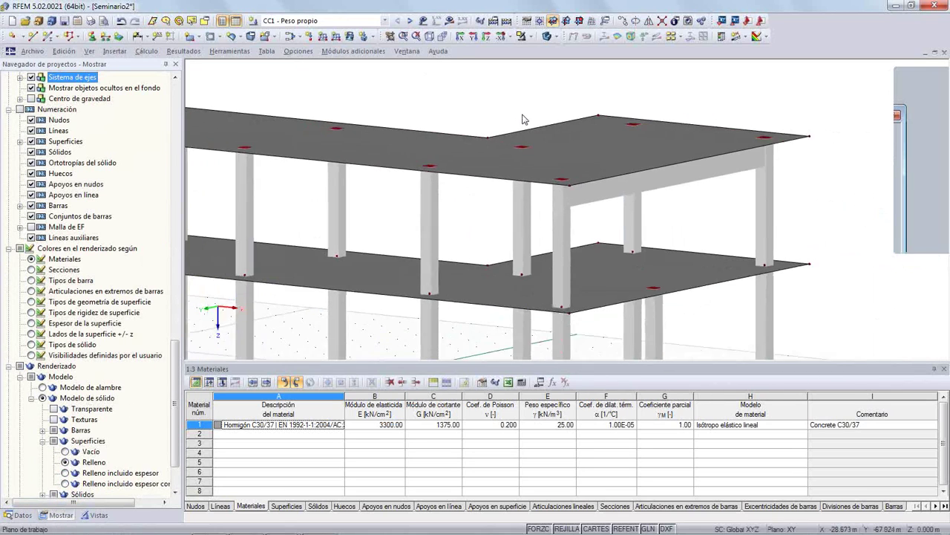
scroll(487, 100, down, 4)
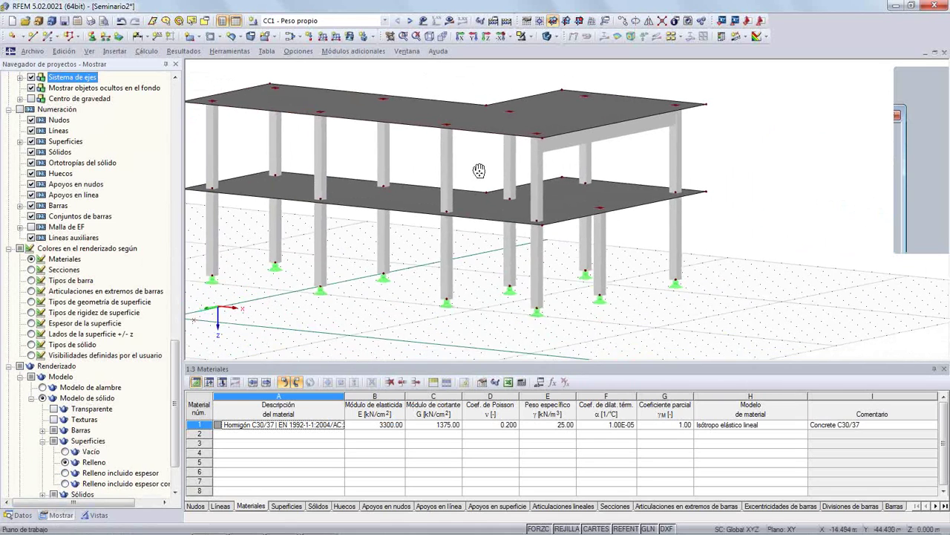
Examine which members use the Rectángulo 400/400 and Rectángulo 300/800 sections in the sections table
click(615, 506)
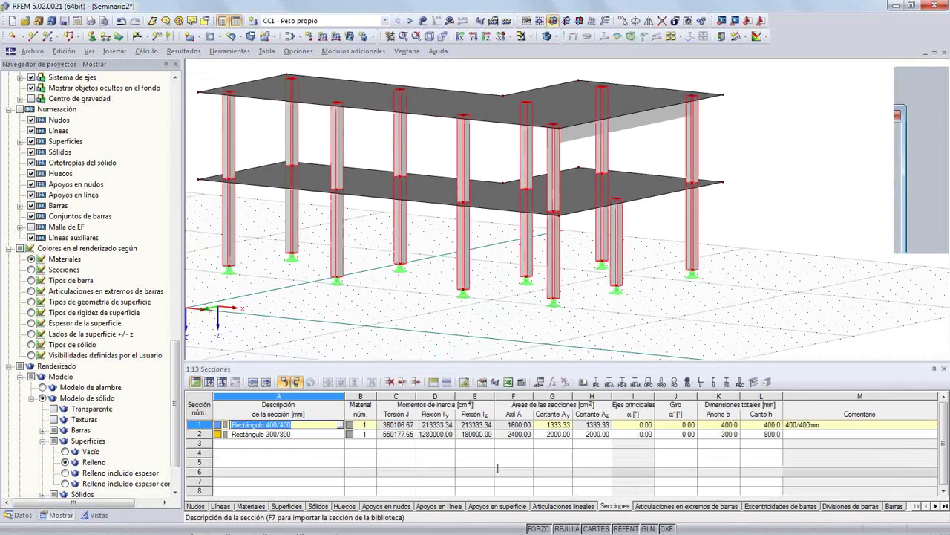
click(304, 435)
click(312, 425)
click(310, 435)
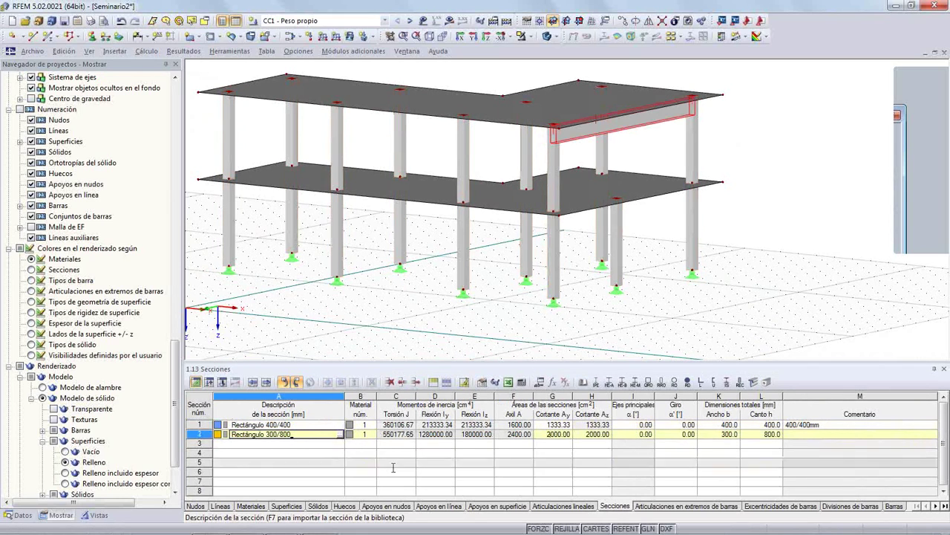
Browse the ACI concretes in the material library for the Hormigón C30/37 entry, and close it without choosing one
click(251, 505)
click(290, 426)
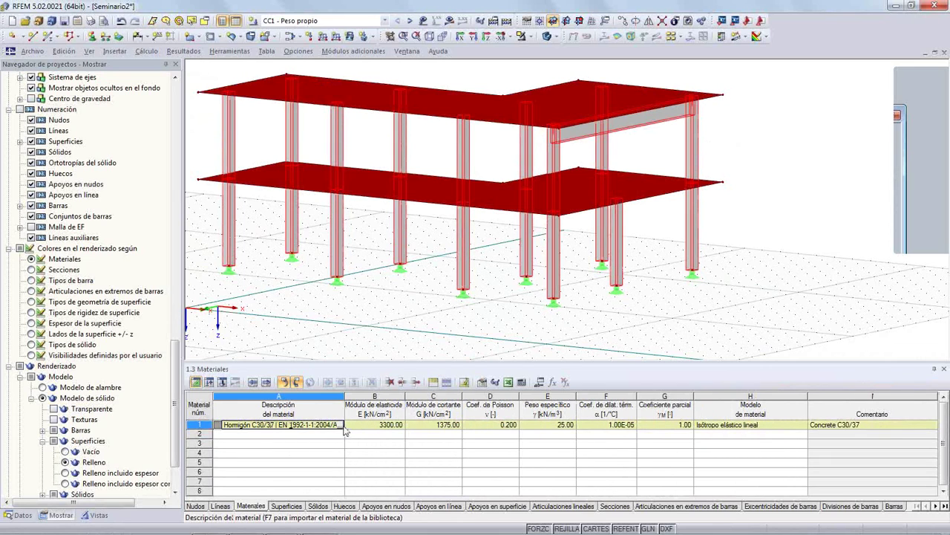
click(342, 426)
click(370, 163)
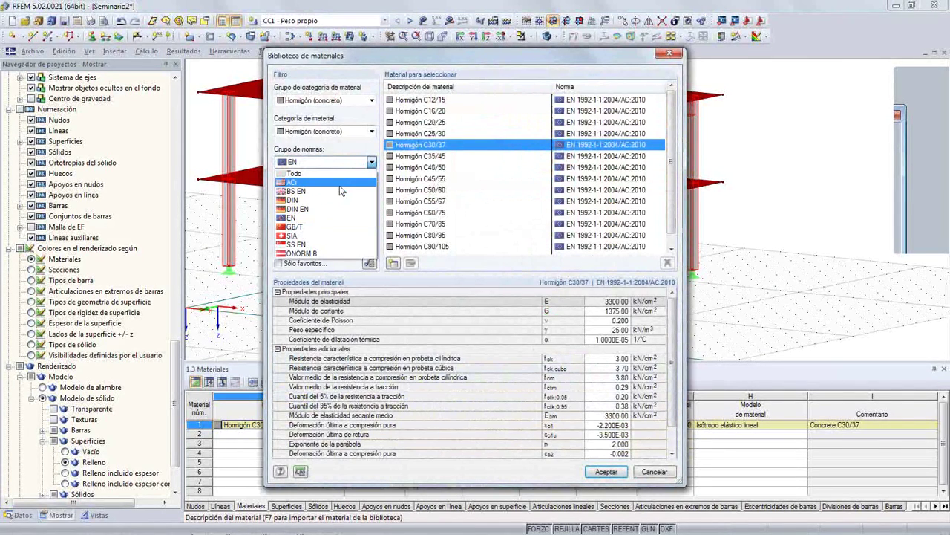
click(341, 183)
click(425, 111)
click(425, 122)
click(424, 133)
click(372, 164)
click(373, 164)
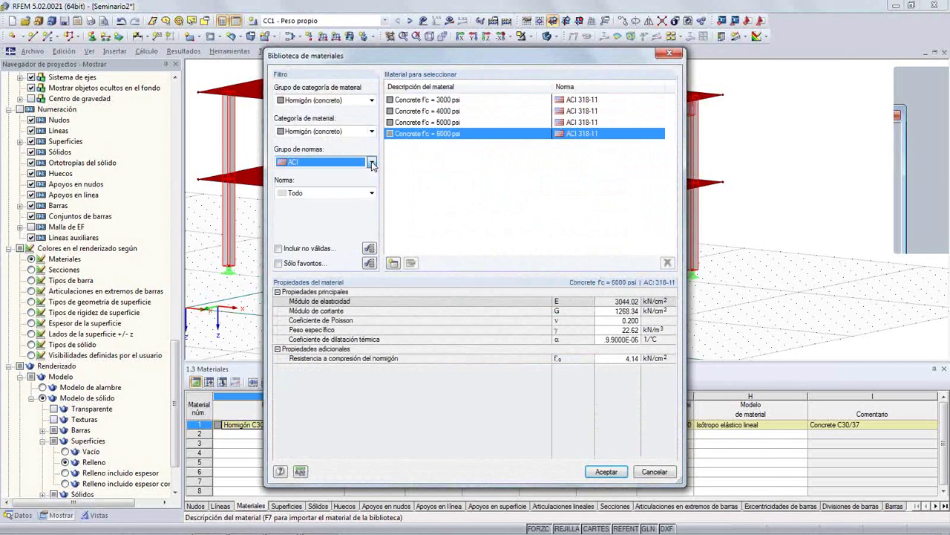
click(653, 474)
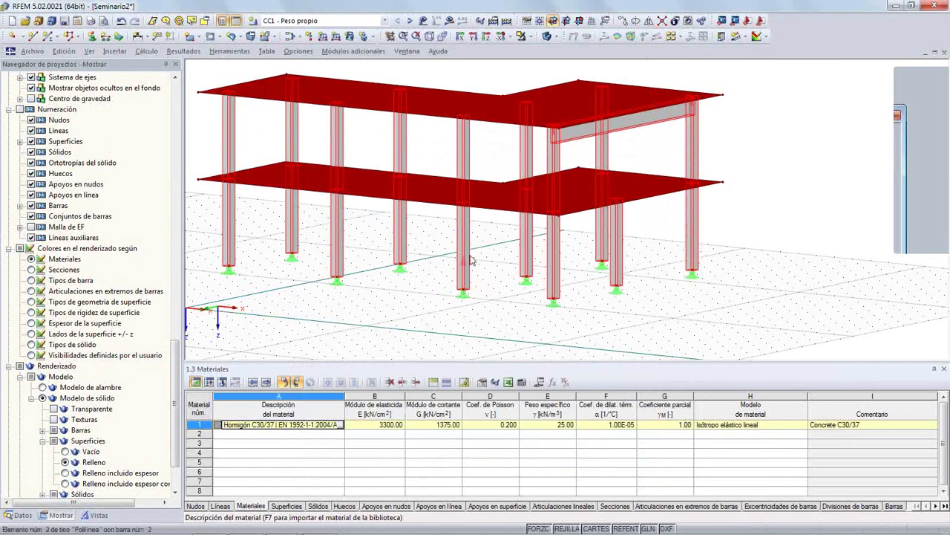
click(547, 330)
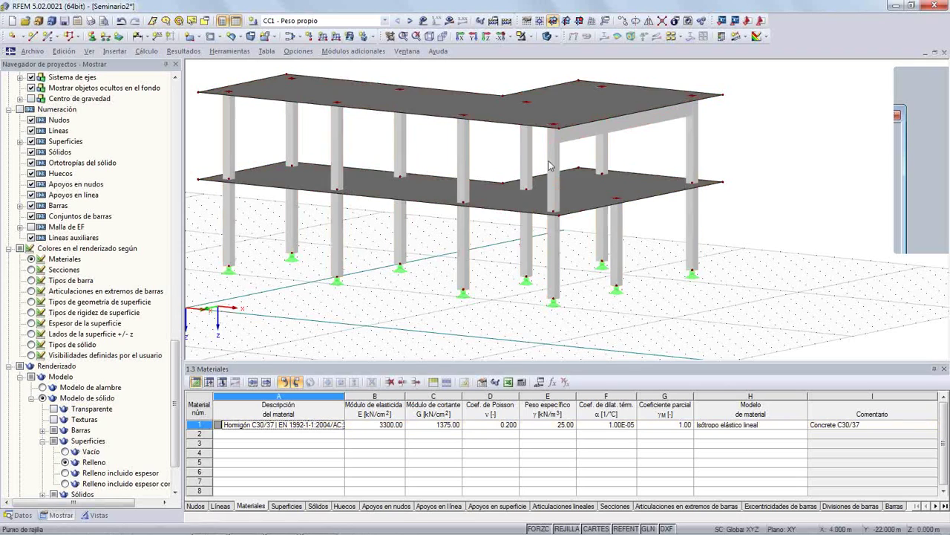
Set the XY work plane with its origin at the lower slab's outer corner node, near the rib's end of the building
ctrl+middle_drag(506, 152, 545, 199)
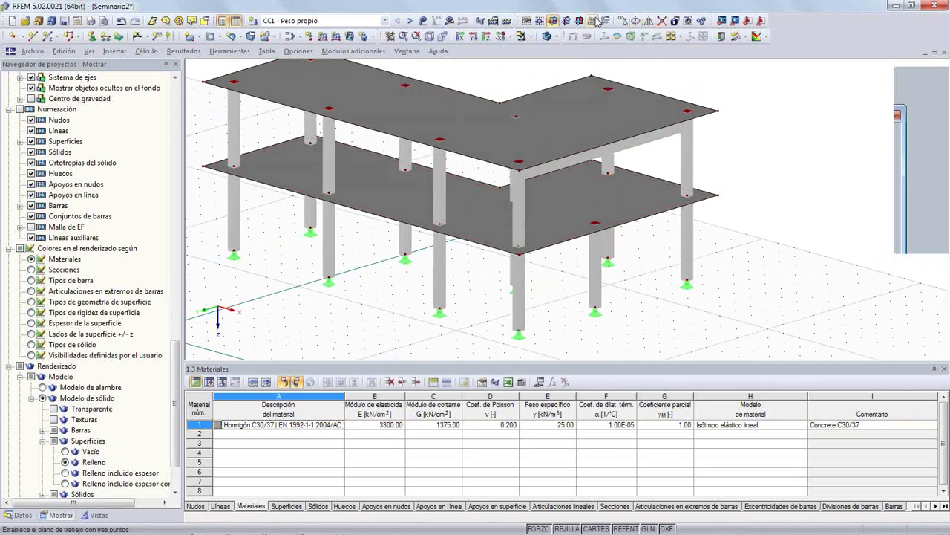
click(543, 23)
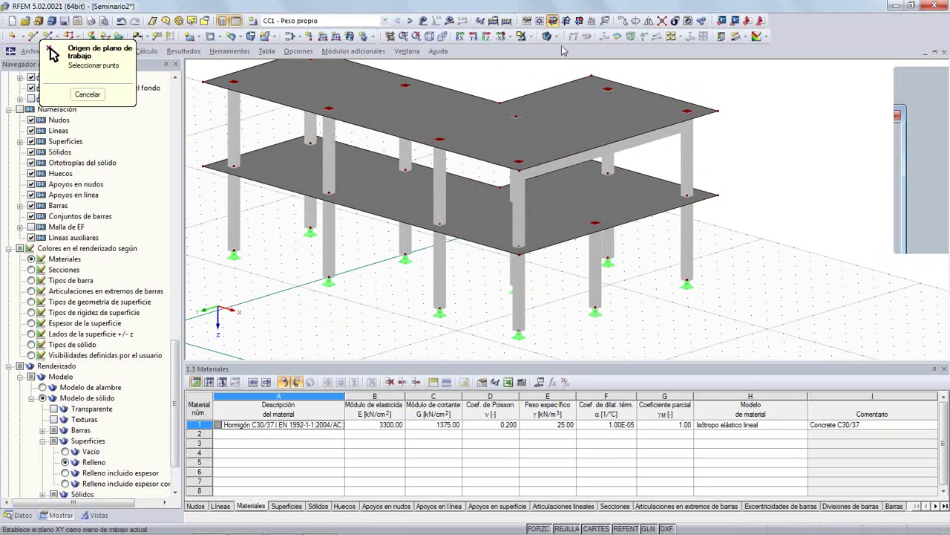
click(719, 197)
scroll(718, 196, up, 5)
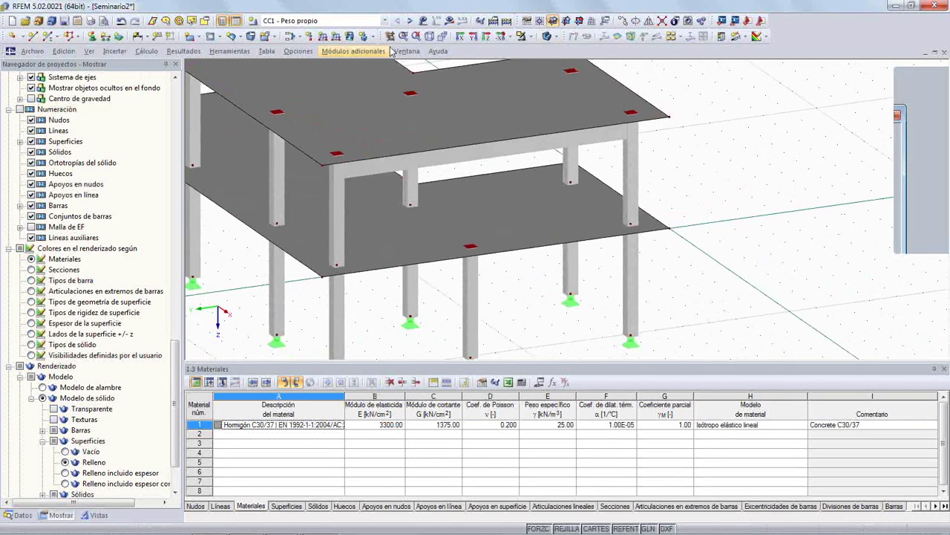
Draw a rectangular opening in the lower slab below the rib bay, with all four corners chamfered 0.462 m
click(216, 40)
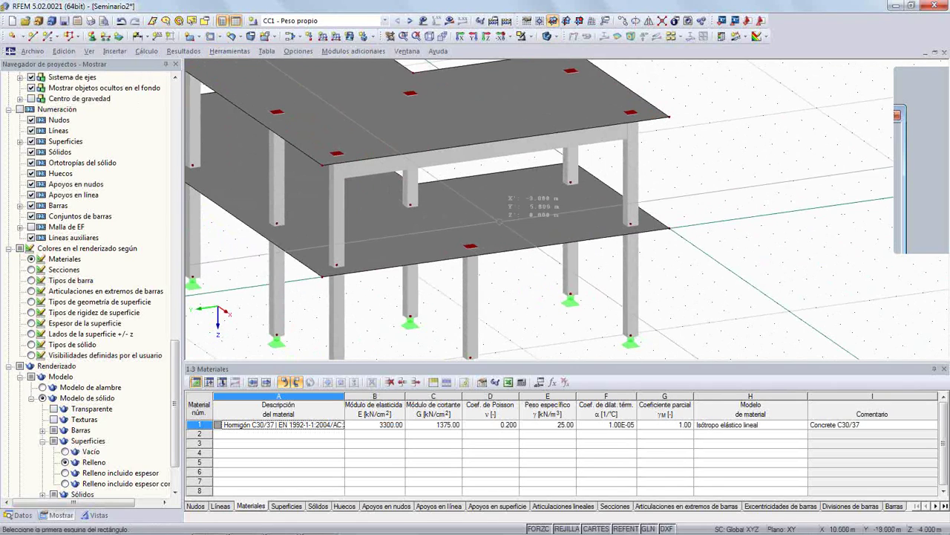
click(508, 222)
click(550, 199)
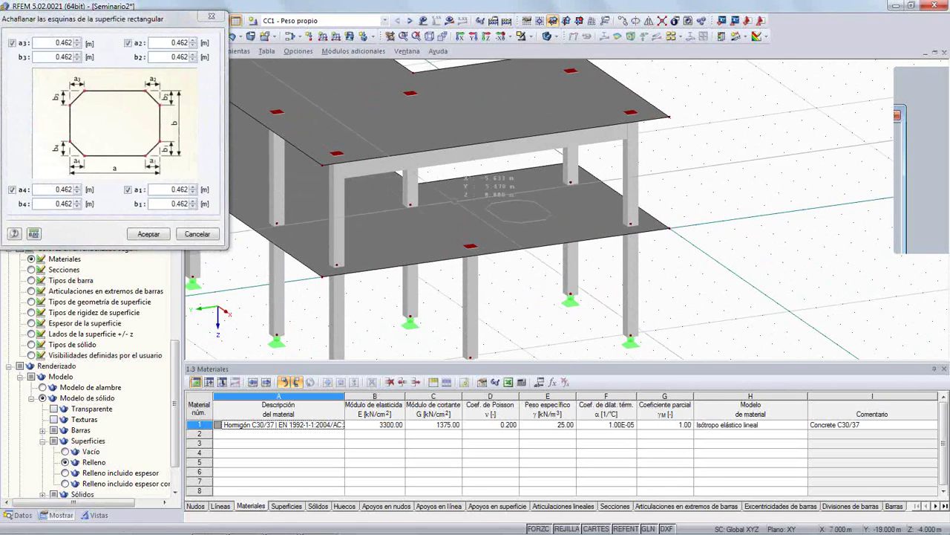
click(155, 234)
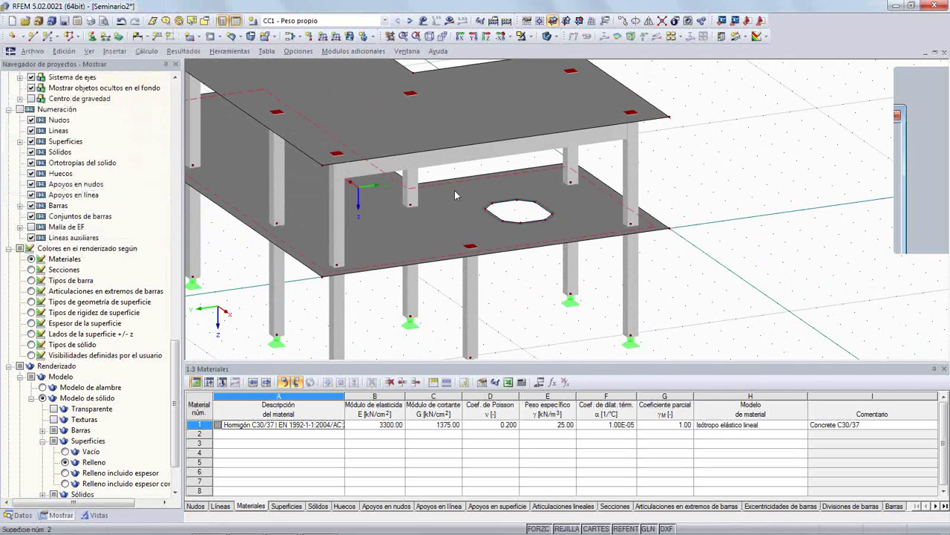
Review the modified upper slab, the rib beam beneath its edge and the chamfered lower-slab opening in the RFEM model
scroll(448, 197, down, 1)
scroll(448, 195, down, 1)
ctrl+middle_drag(225, 235, 335, 215)
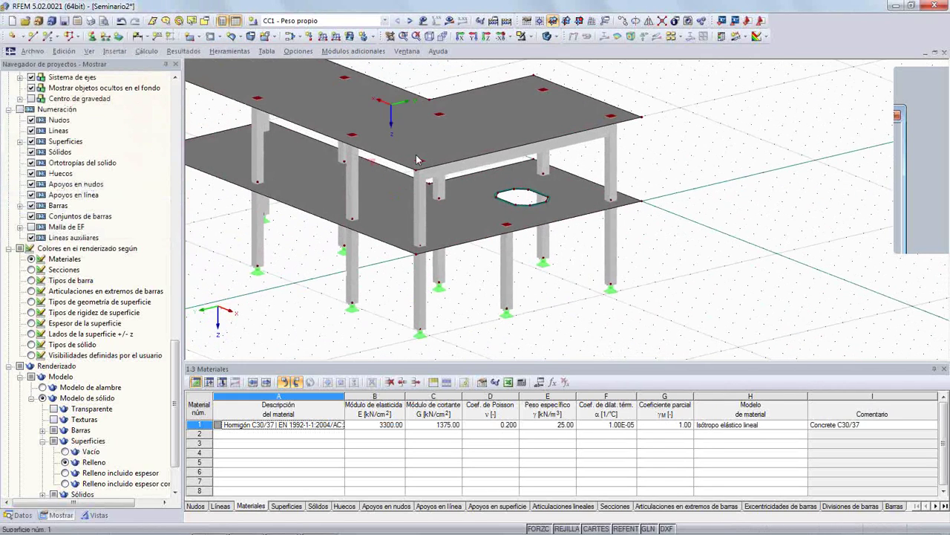
click(476, 130)
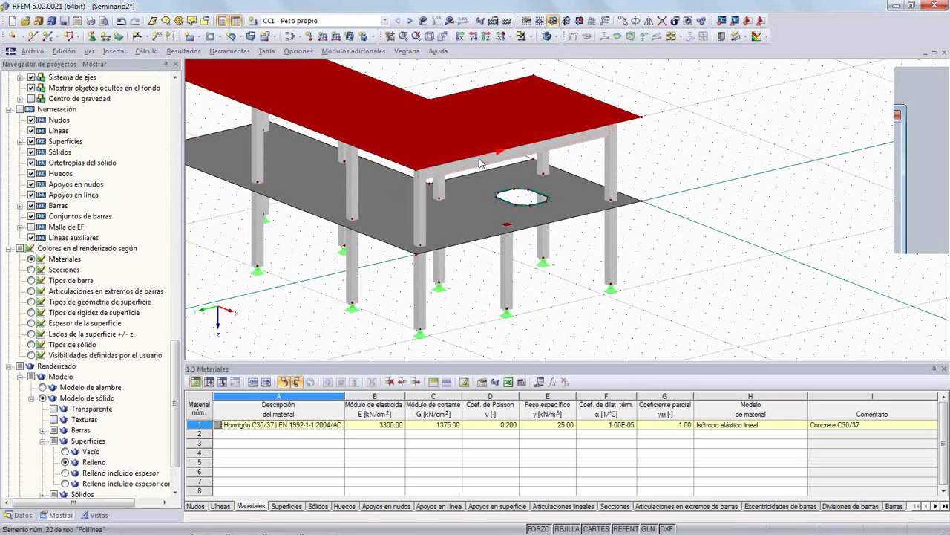
click(476, 164)
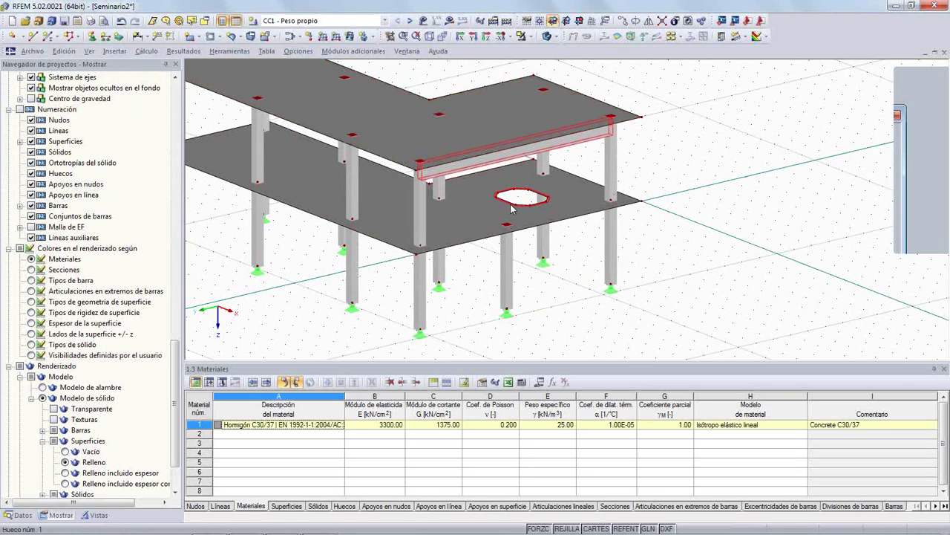
scroll(457, 216, down, 1)
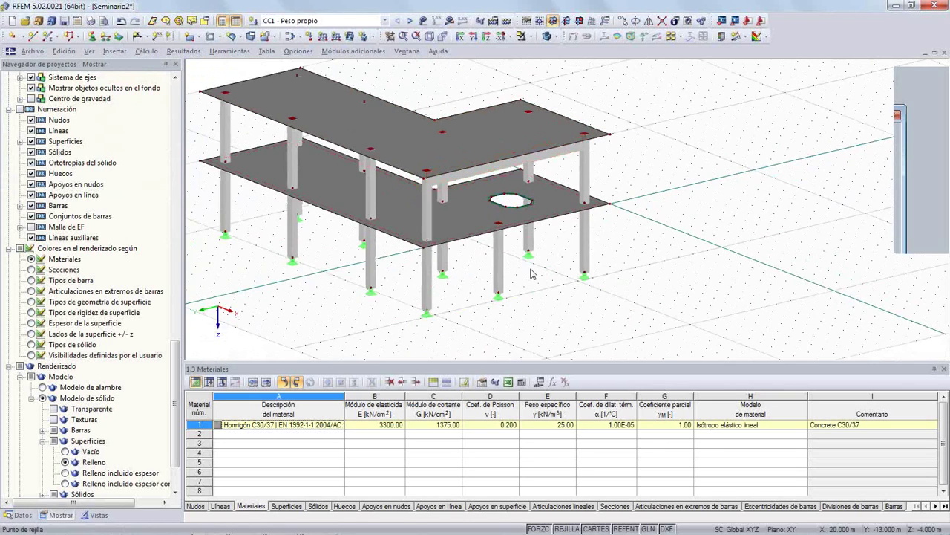
Switch to Revit Structure and import the RFEM model, updating the existing structure with absent objects removed and only structural data applied
key(alt+Tab)
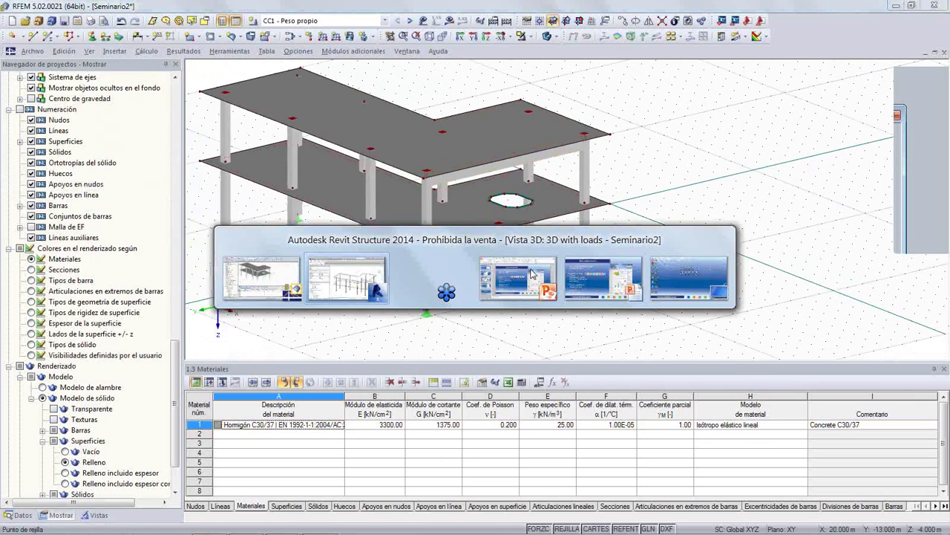
click(81, 49)
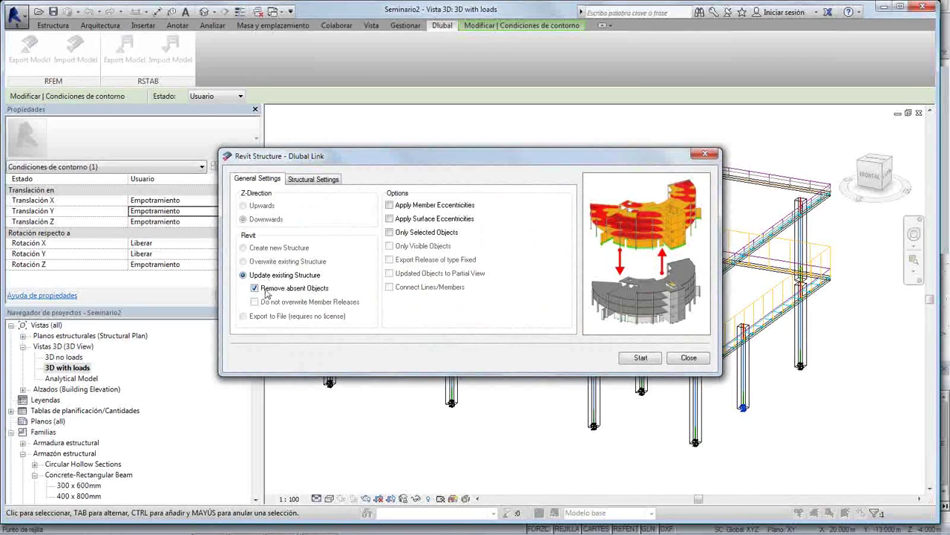
click(303, 181)
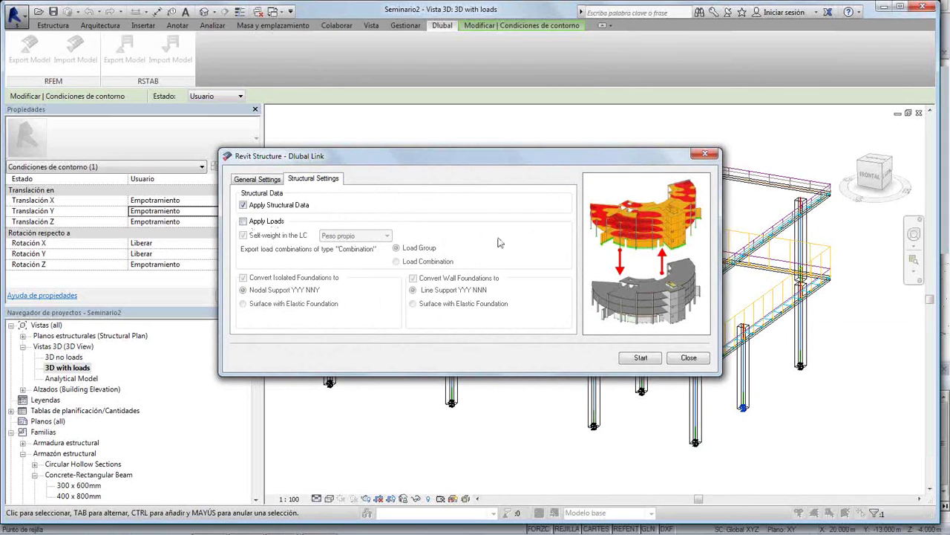
click(624, 361)
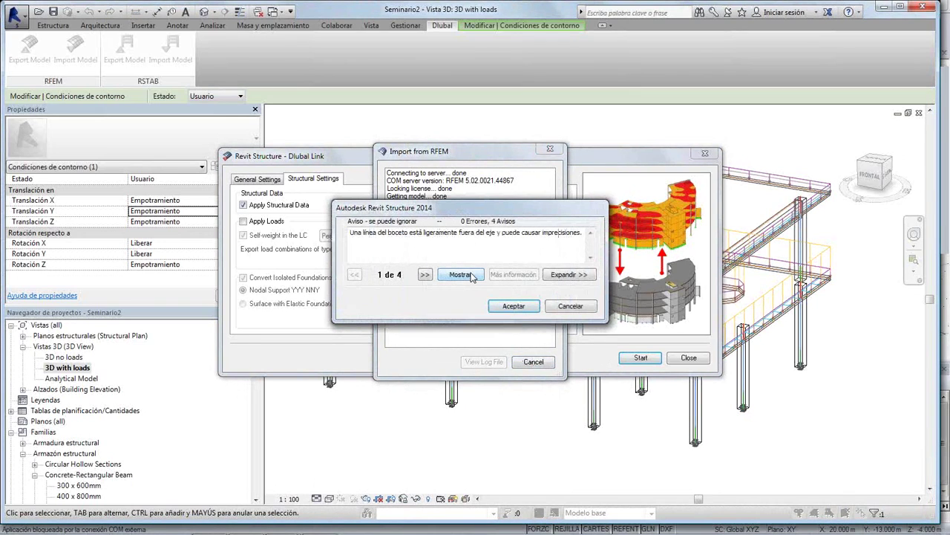
click(512, 306)
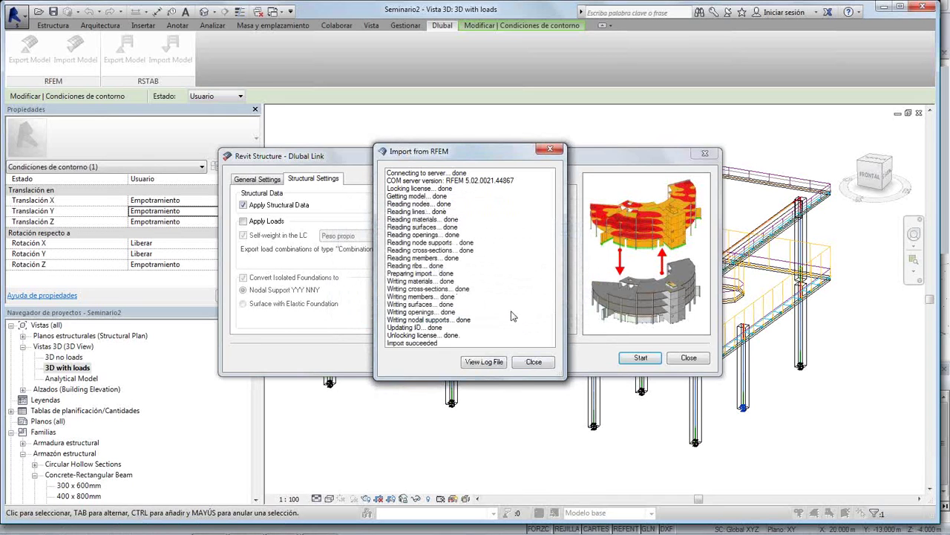
click(533, 363)
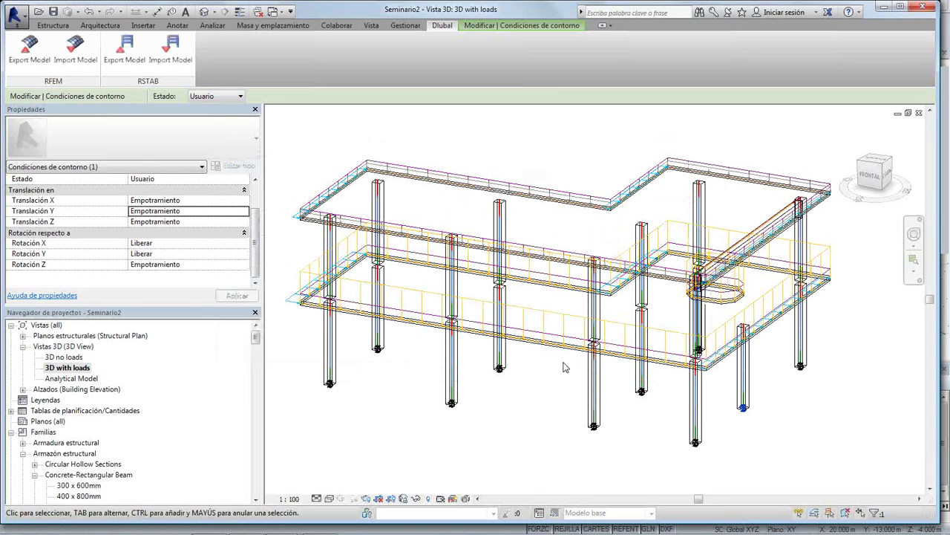
Inspect the updated building in the 3D with loads view, and open the 3D no loads view to examine the lower-slab opening
shift+middle_drag(523, 327, 631, 189)
scroll(633, 187, up, 3)
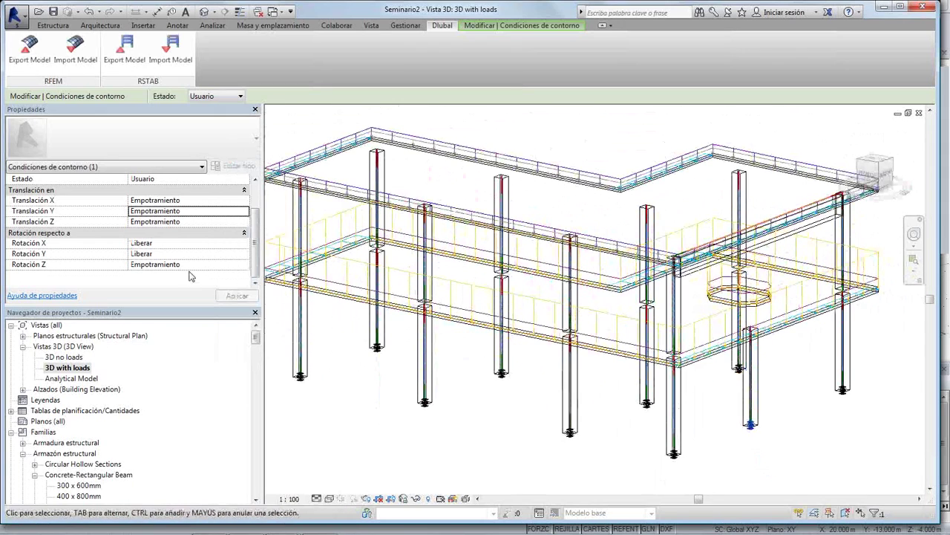
double_click(66, 361)
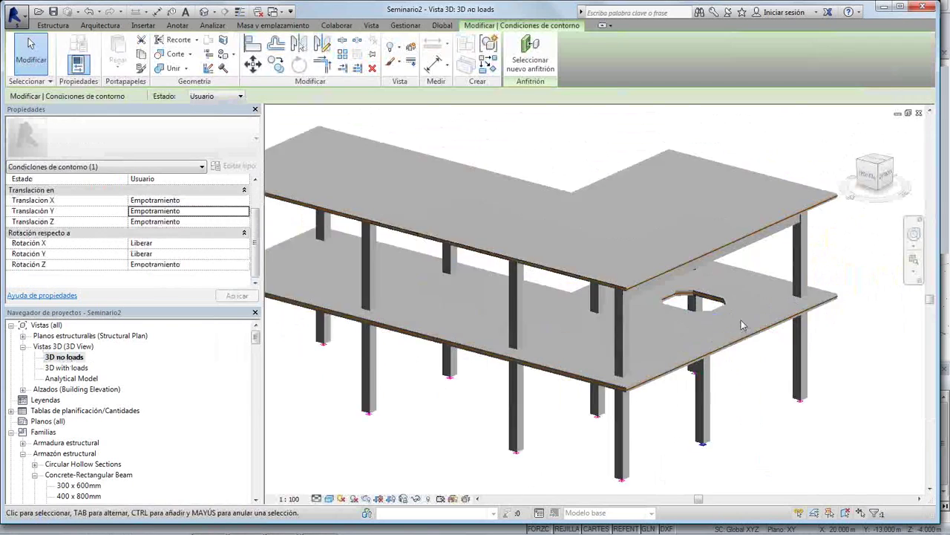
scroll(741, 320, up, 3)
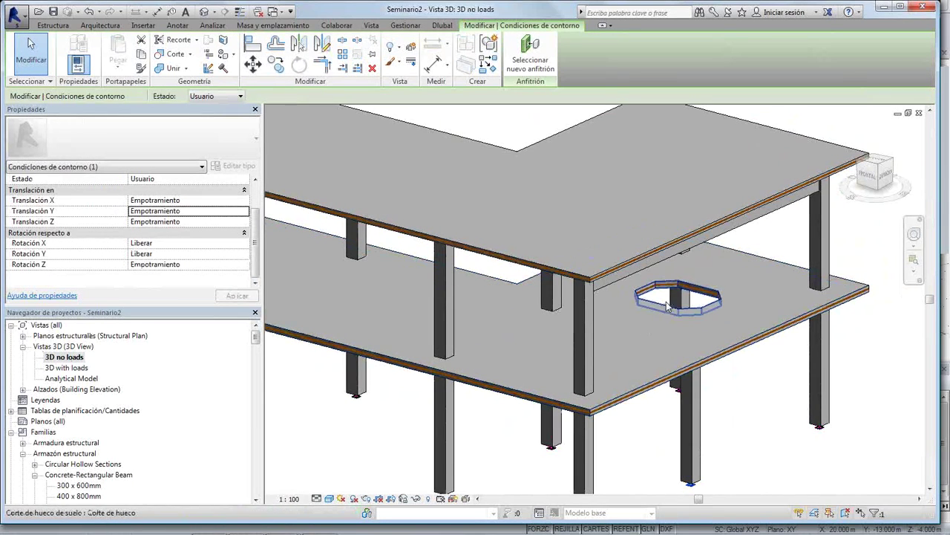
shift+middle_drag(645, 321, 568, 230)
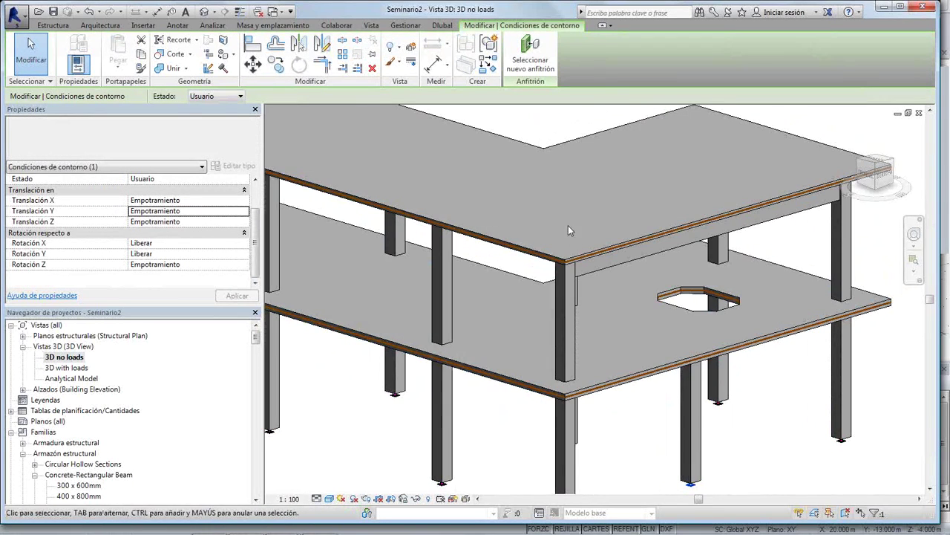
Examine the properties of the upper slab and of the rib beam beneath it, including how they meet at the slab edge
click(568, 258)
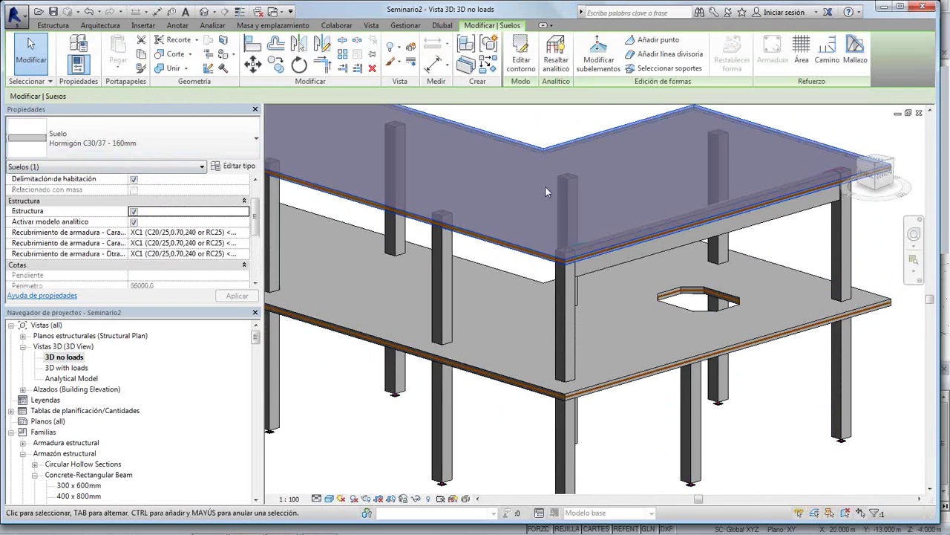
shift+middle_drag(657, 260, 484, 233)
scroll(553, 216, up, 3)
scroll(550, 212, up, 2)
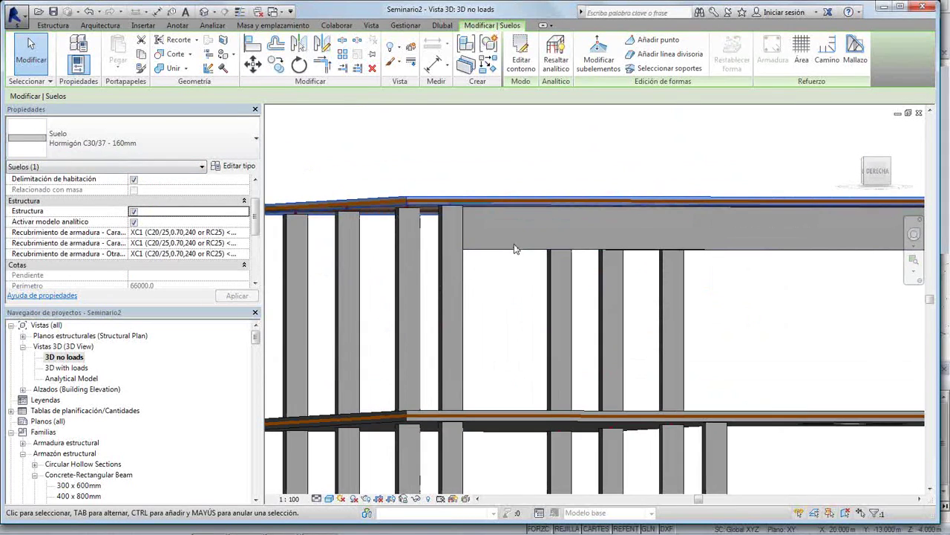
click(475, 248)
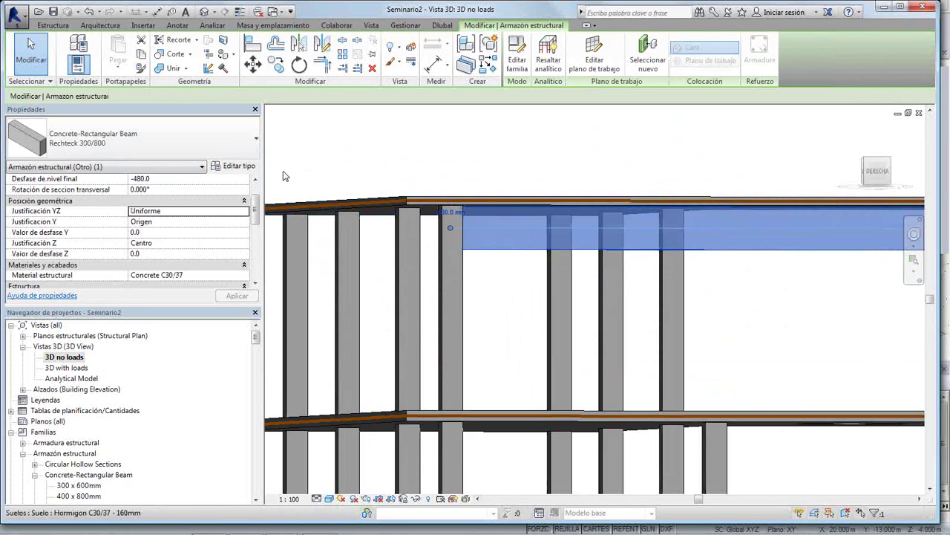
shift+middle_drag(395, 113, 493, 192)
scroll(493, 192, down, 3)
shift+middle_drag(407, 161, 747, 157)
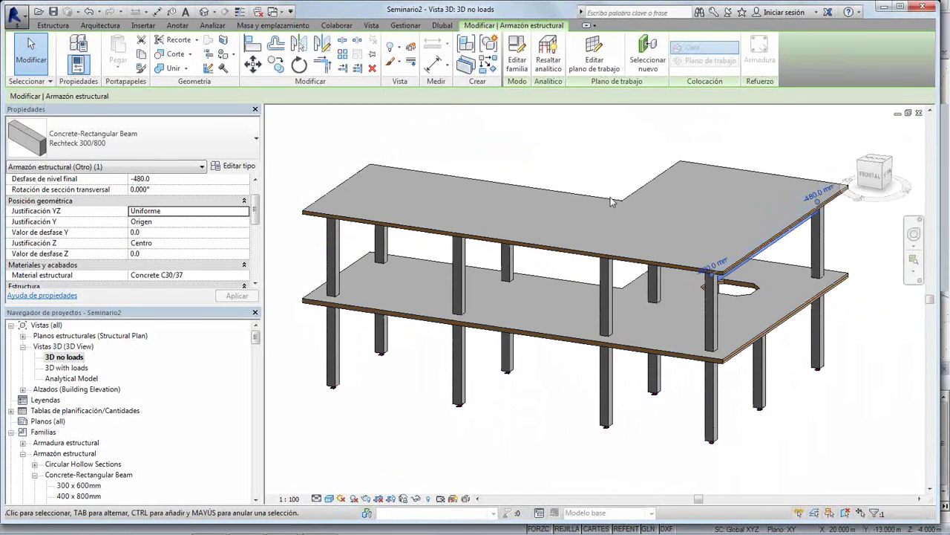
Close all open views of the Seminario2 project without saving its changes
click(919, 112)
click(919, 112)
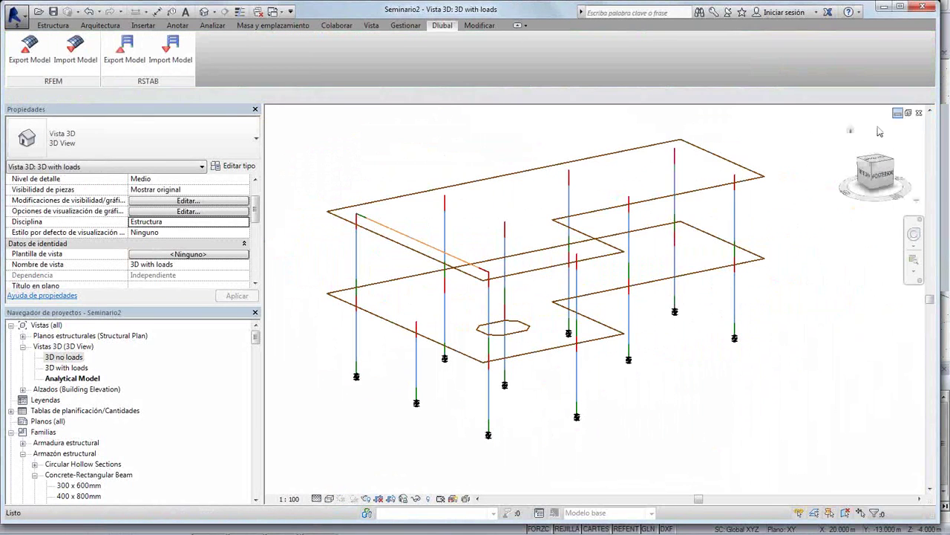
click(919, 112)
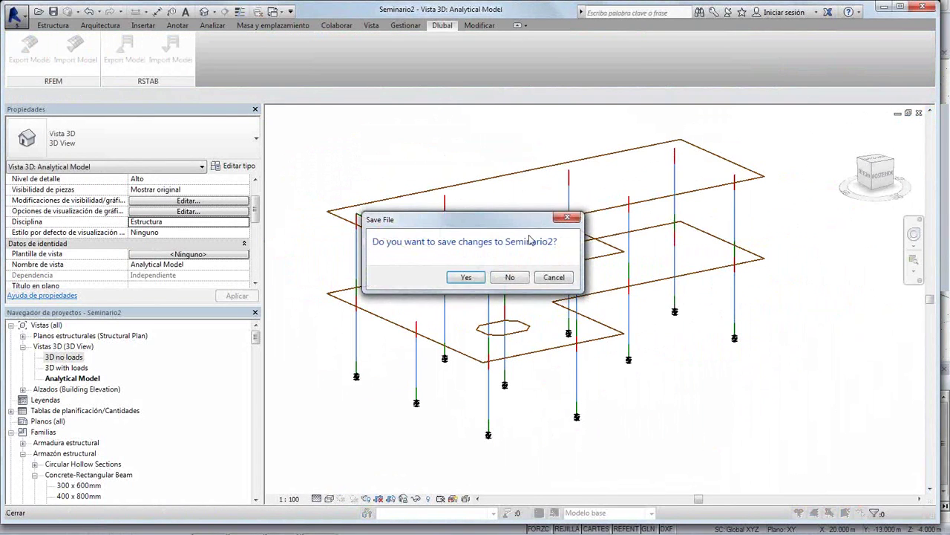
click(507, 278)
Switch to RFEM, close the Seminario2 model there, and return to Revit with the WebinarStart project
key(alt+Tab)
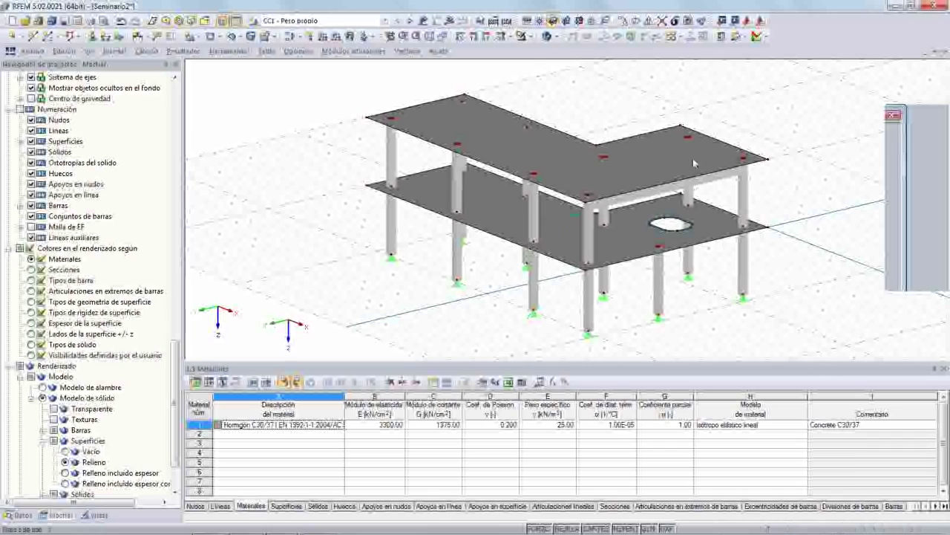
click(945, 52)
click(476, 288)
key(alt+Tab)
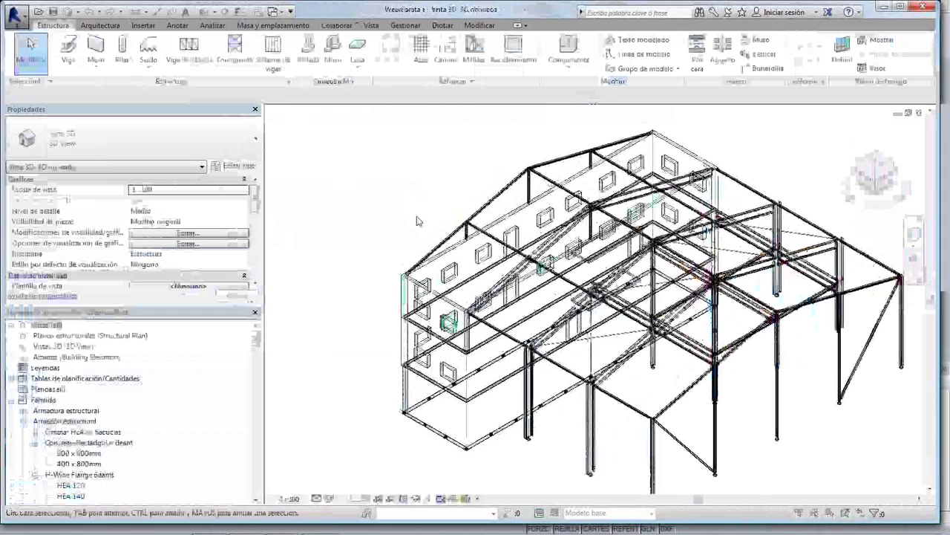
Display the WebinarStart 3D no loads view in a shaded visual style and inspect the hall from several sides
middle_drag(417, 221, 337, 195)
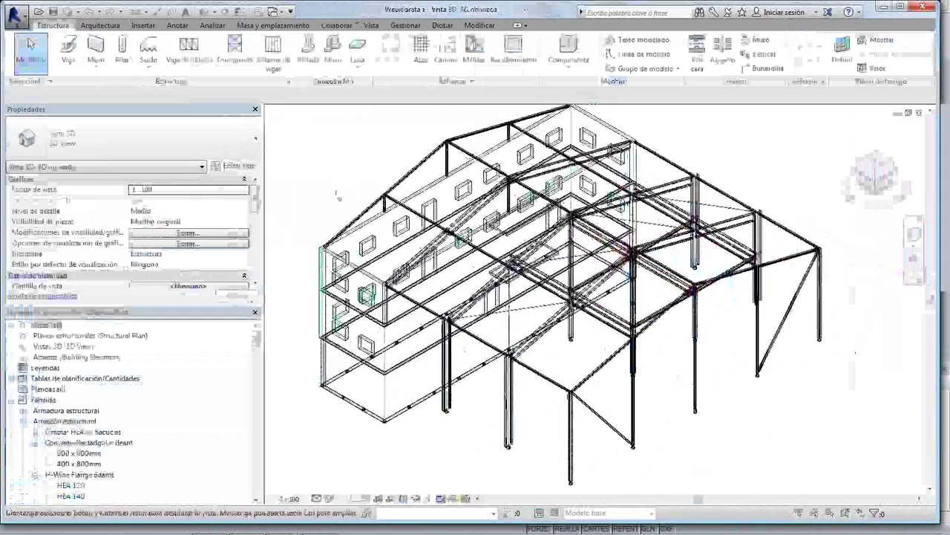
scroll(337, 198, down, 1)
click(329, 499)
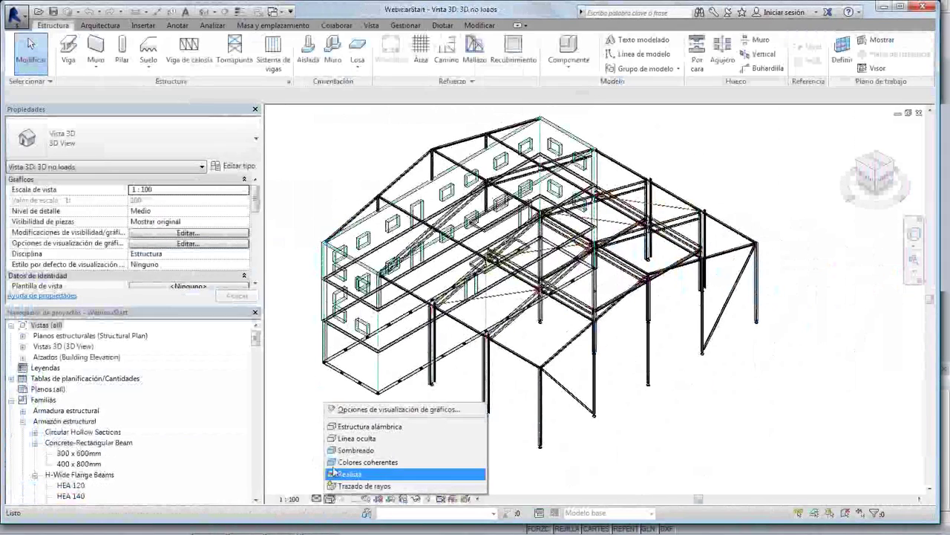
click(379, 436)
shift+middle_drag(335, 433, 593, 333)
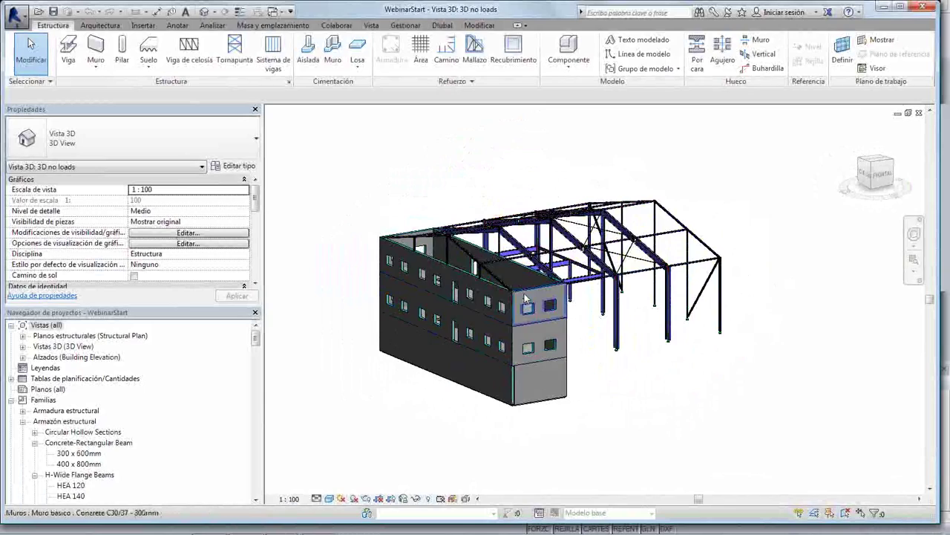
scroll(525, 312, up, 3)
mouse_move(420, 332)
shift+middle_down()
mouse_move(395, 388)
mouse_move(557, 435)
mouse_move(509, 456)
shift+middle_up()
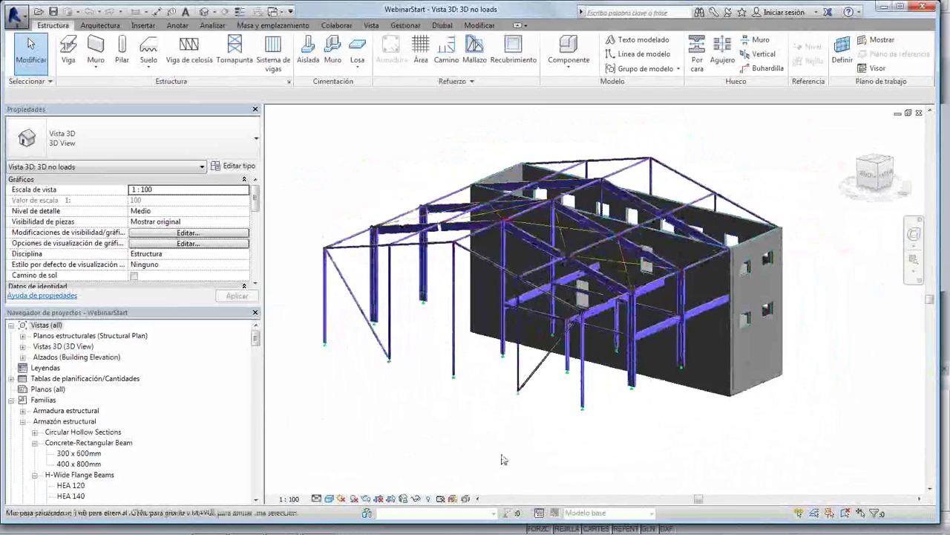
Open the Analytical Model 3D view of the hall and look over its analytical lines and loads
click(23, 346)
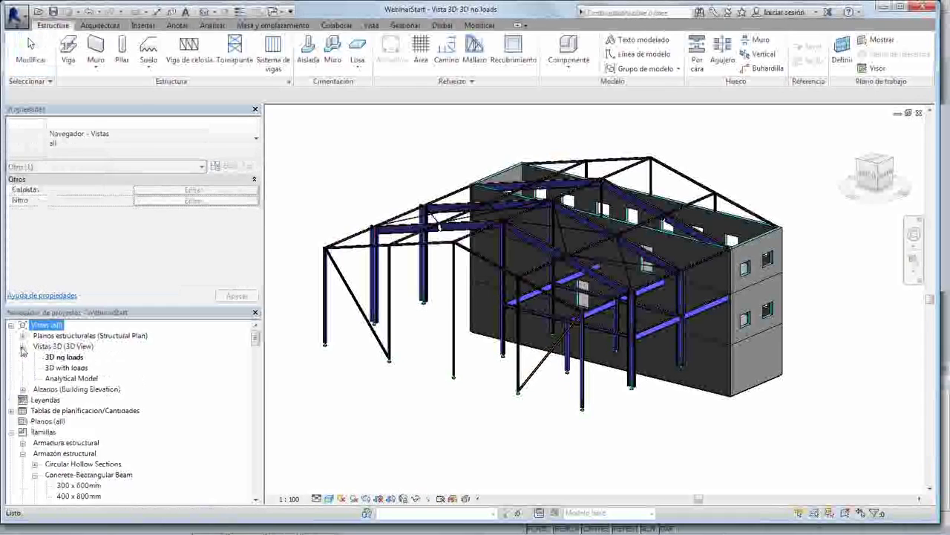
double_click(57, 379)
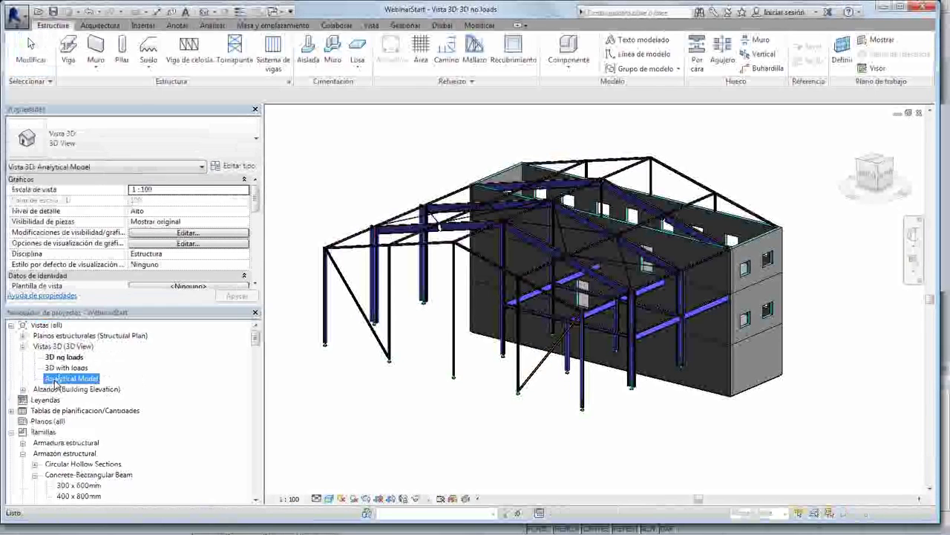
scroll(484, 399, up, 4)
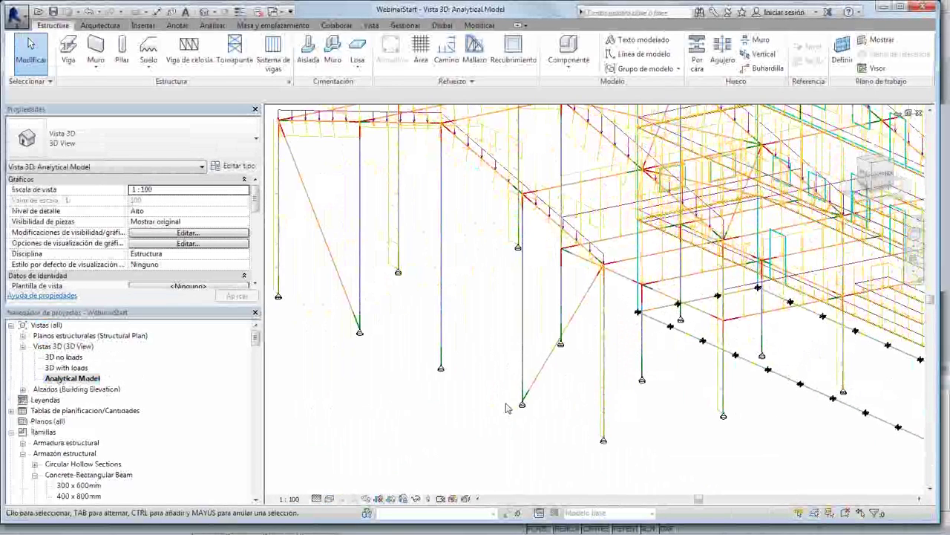
scroll(494, 313, down, 1)
middle_drag(494, 313, 493, 357)
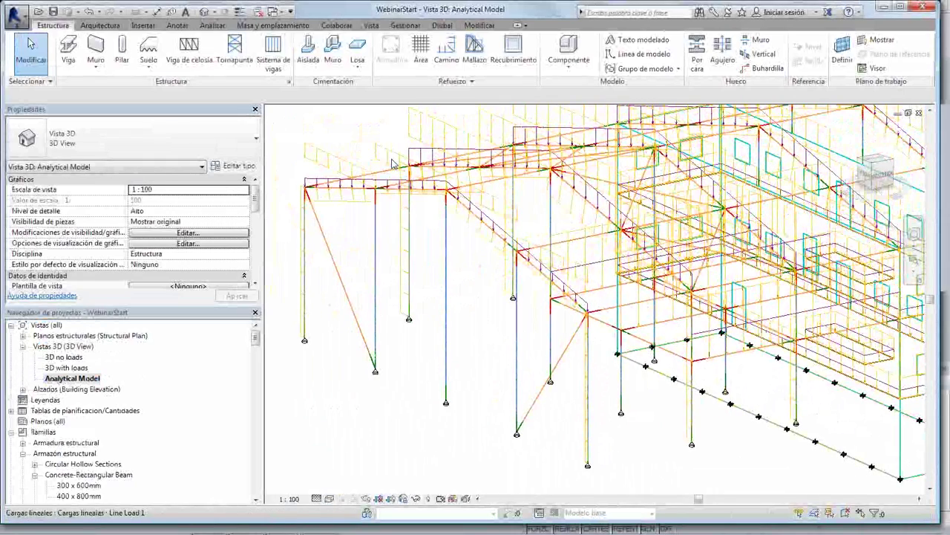
Examine the boundary condition properties of a column base support and the line supports under the walls
scroll(508, 350, up, 3)
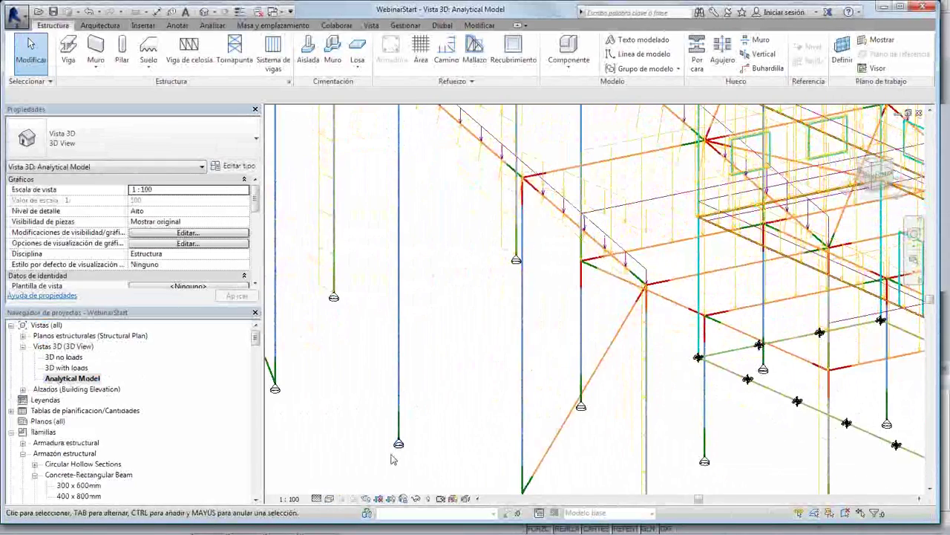
click(399, 446)
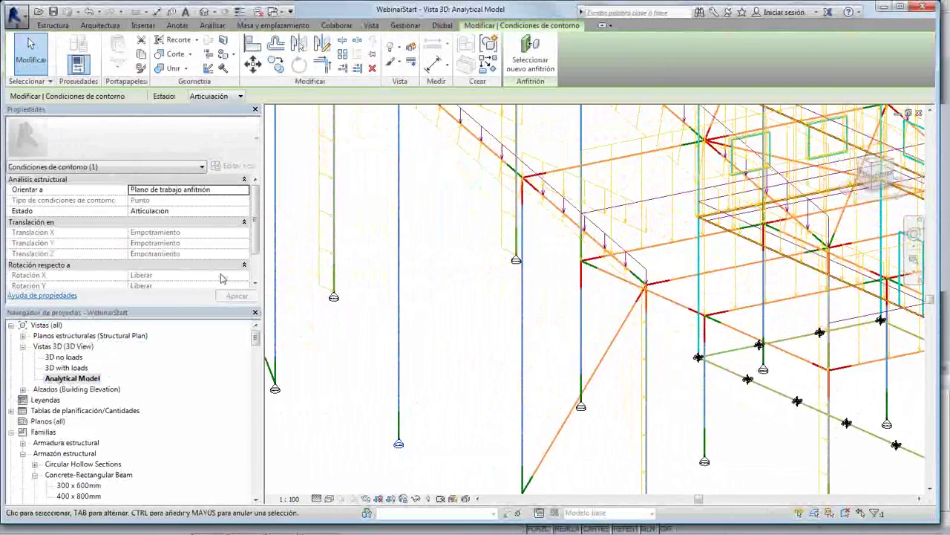
scroll(255, 232, down, 1)
scroll(256, 231, up, 1)
middle_drag(660, 347, 603, 341)
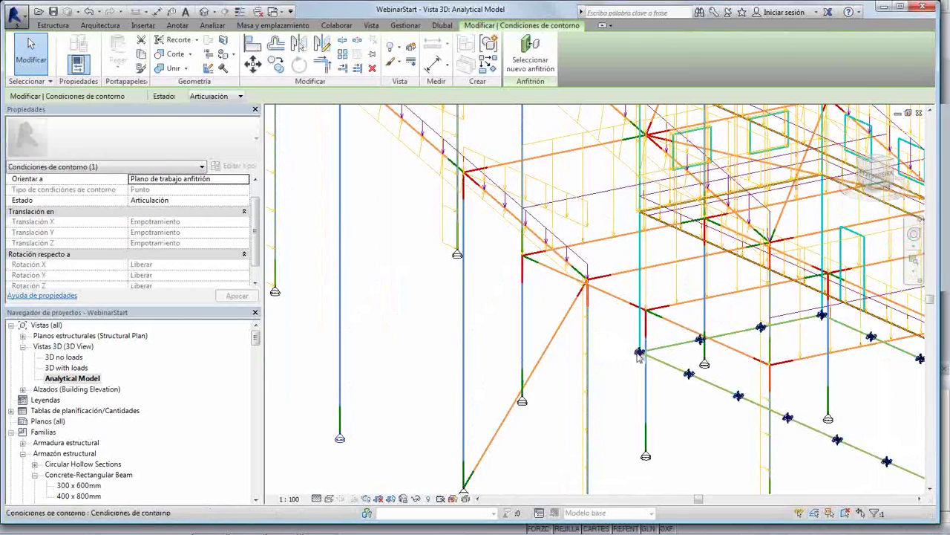
scroll(624, 351, down, 4)
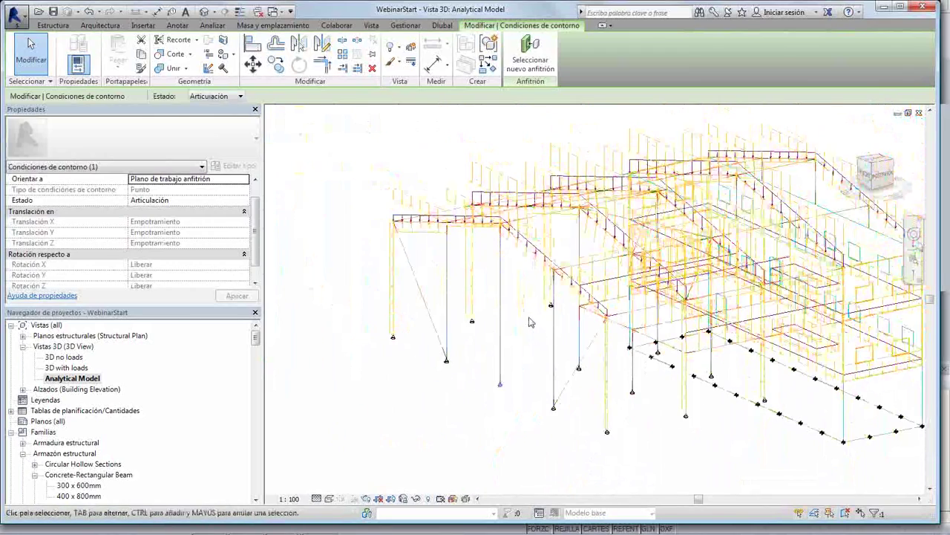
scroll(530, 321, down, 5)
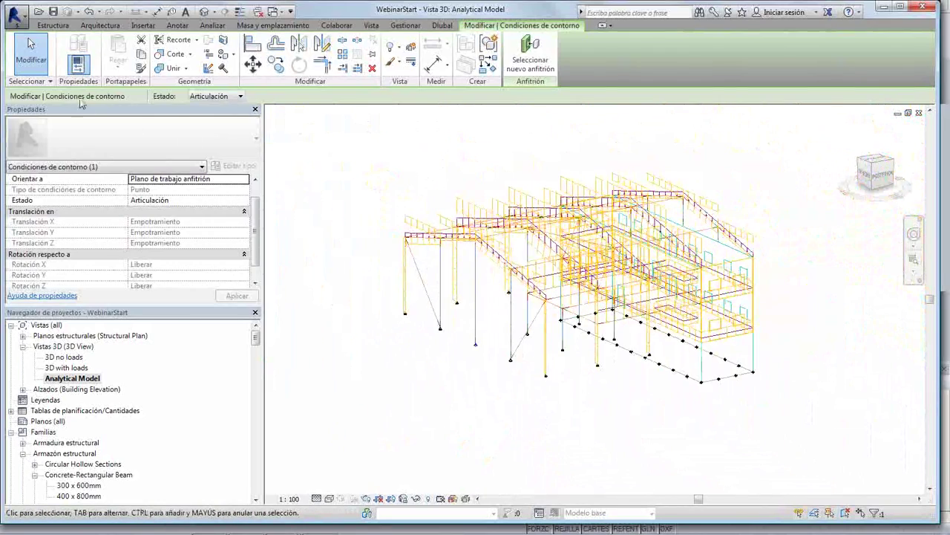
Export the hall's analytical model to RFEM as a new structure with Apply Loads enabled, and close the export log
click(443, 25)
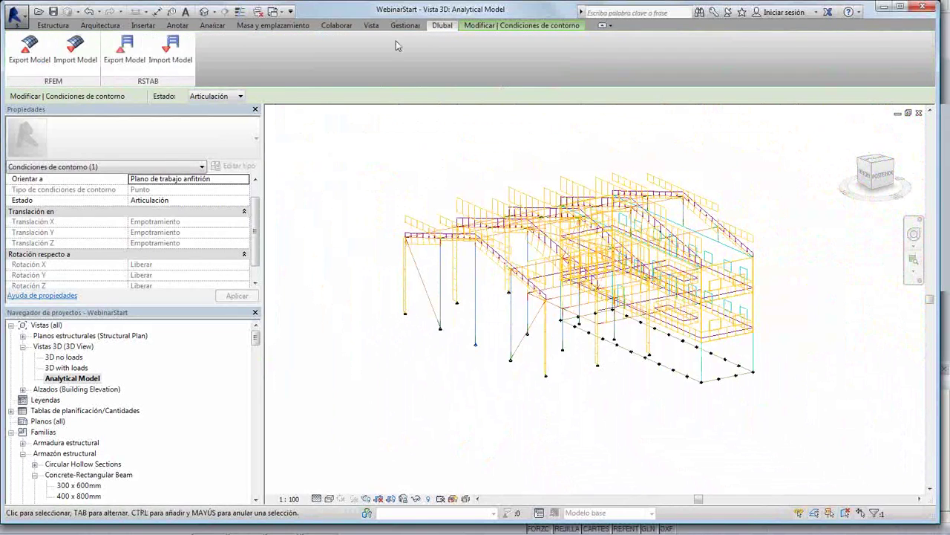
click(45, 56)
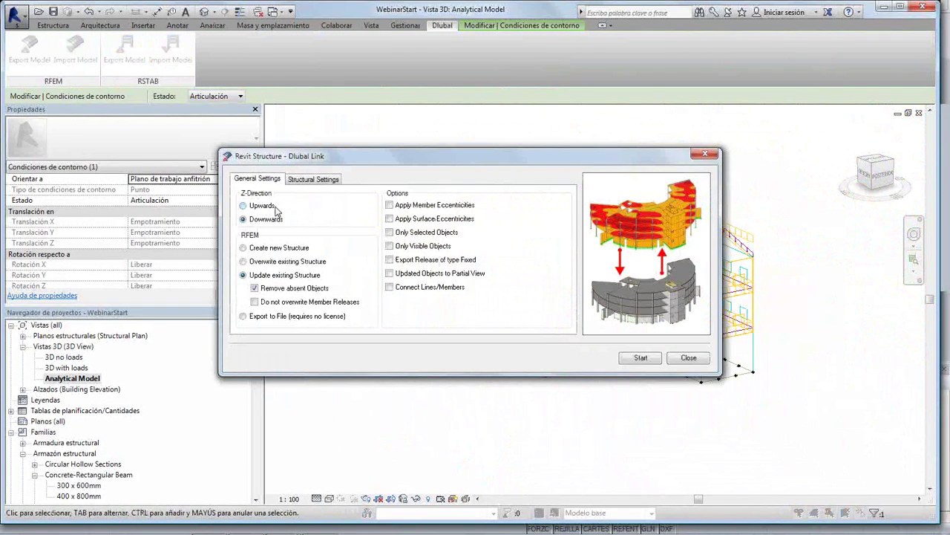
click(244, 248)
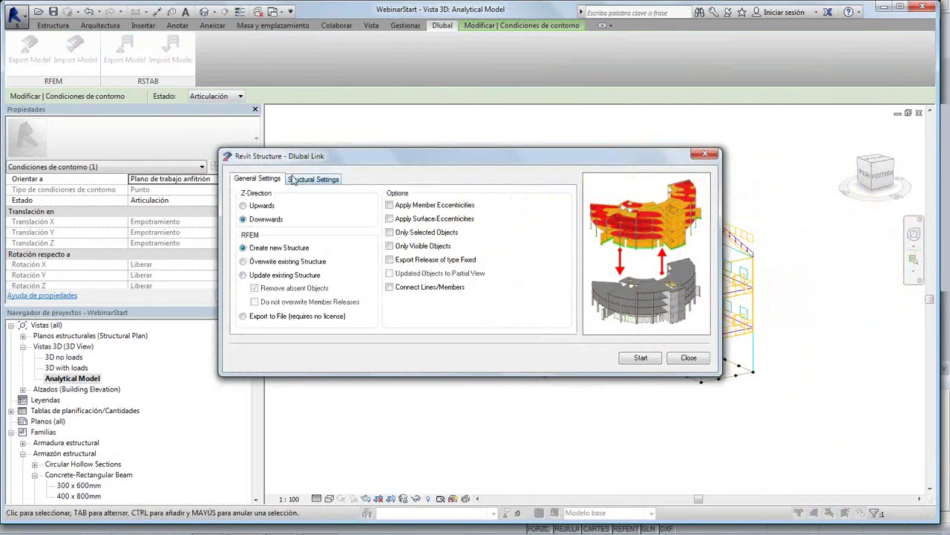
click(312, 179)
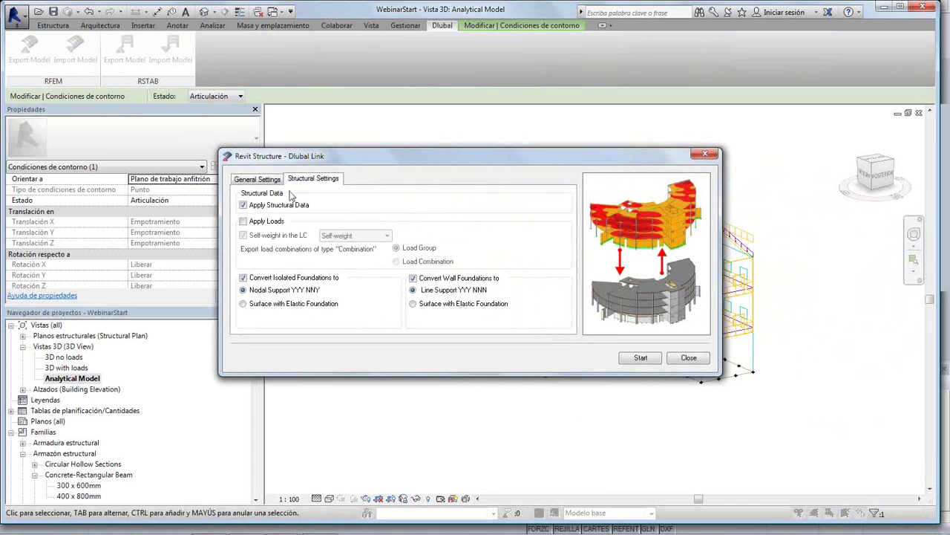
click(251, 222)
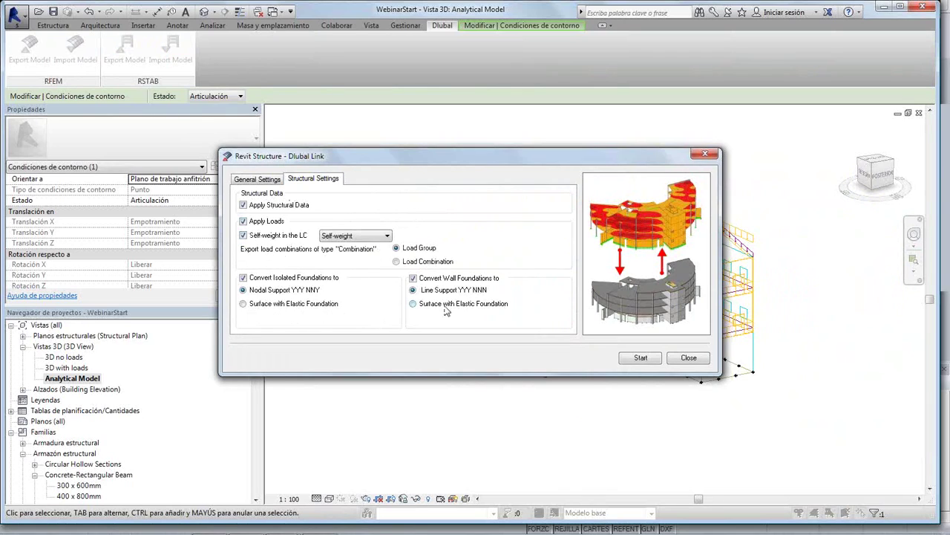
click(638, 359)
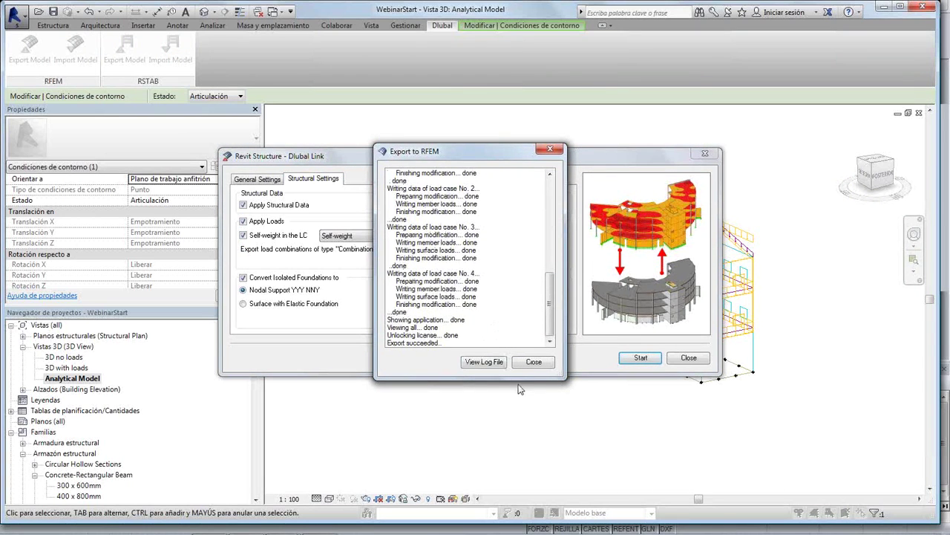
click(533, 361)
Switch to RFEM and maximize the WebinarStart model window to view the transferred hall
key(alt+Tab)
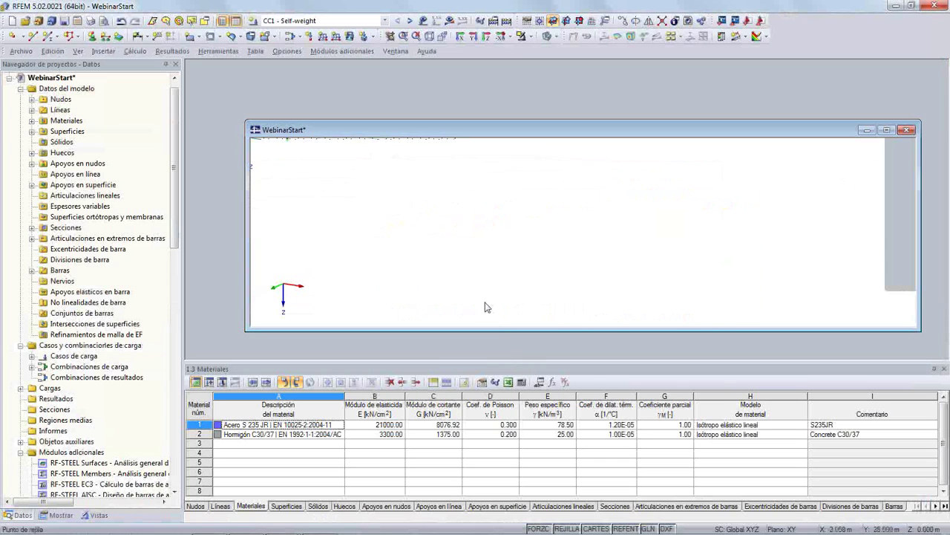
click(888, 130)
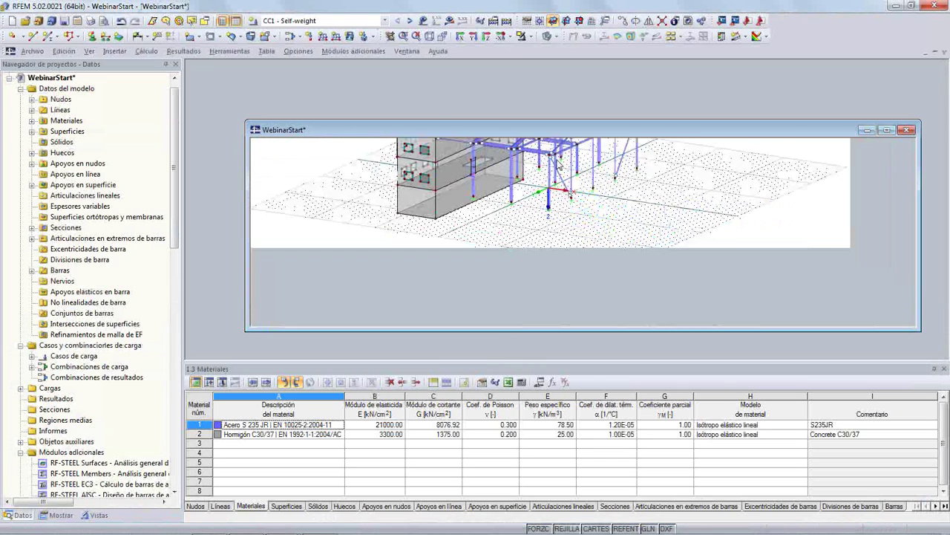
scroll(585, 170, up, 3)
scroll(486, 226, down, 3)
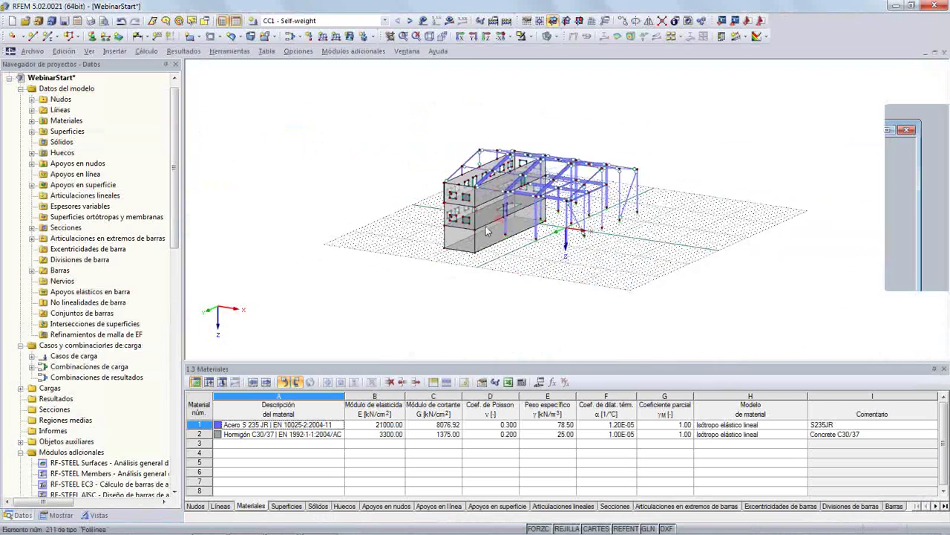
scroll(490, 227, up, 3)
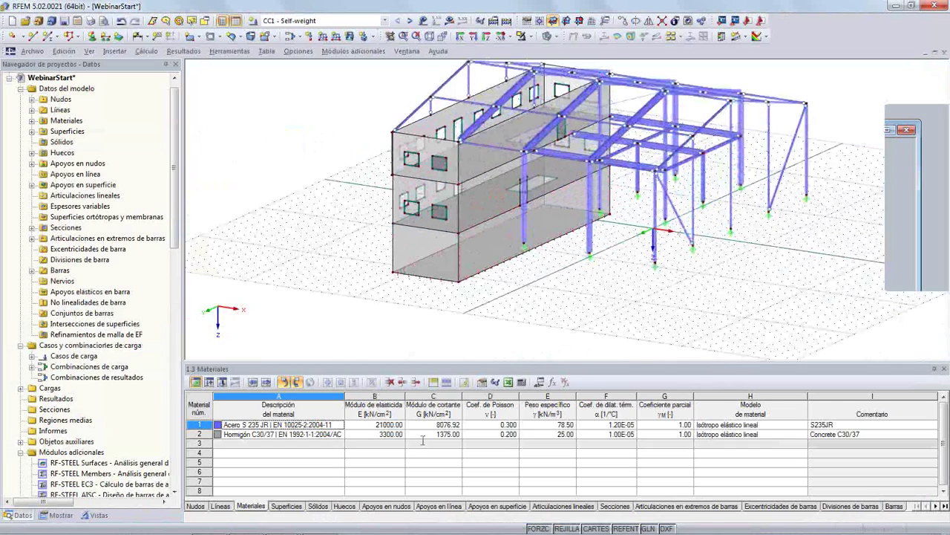
Check which parts of the hall use the concrete and steel materials and which members use the listed cross-sections
click(328, 438)
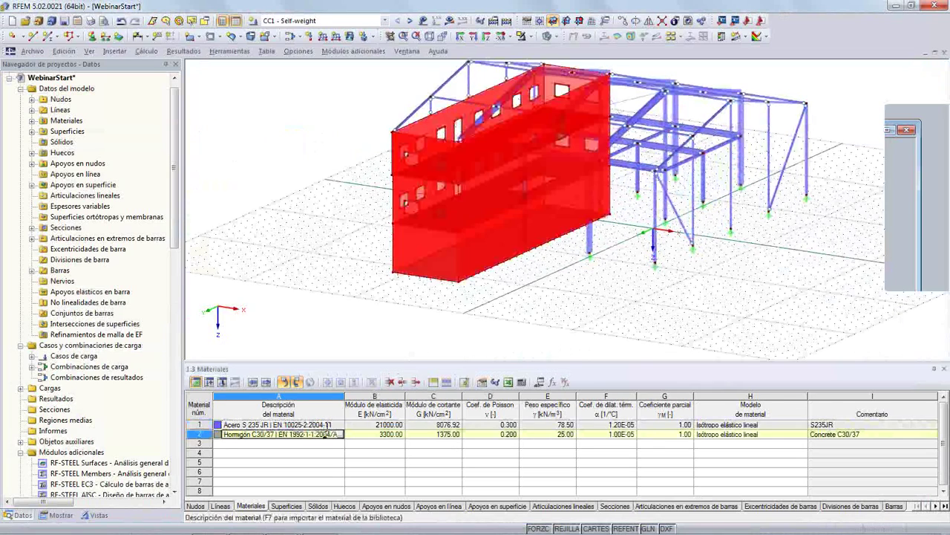
click(328, 425)
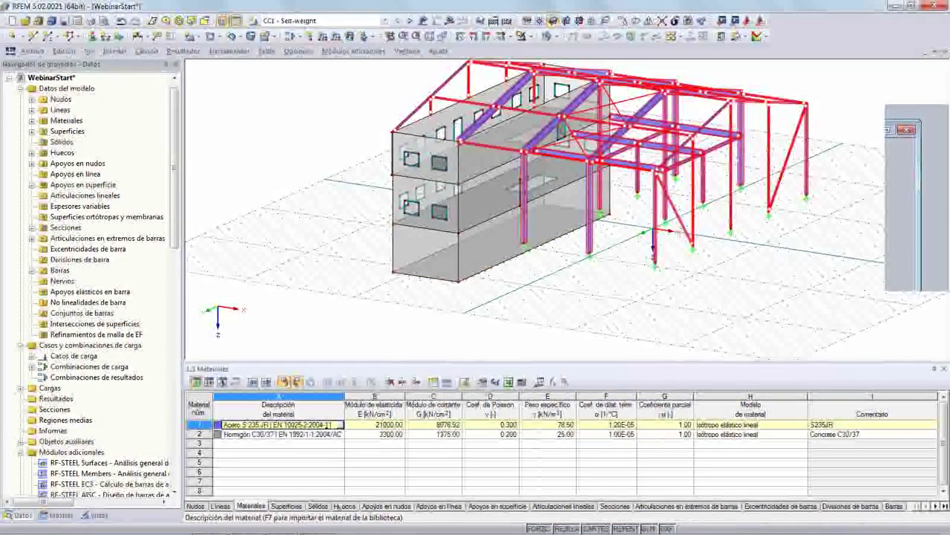
click(615, 506)
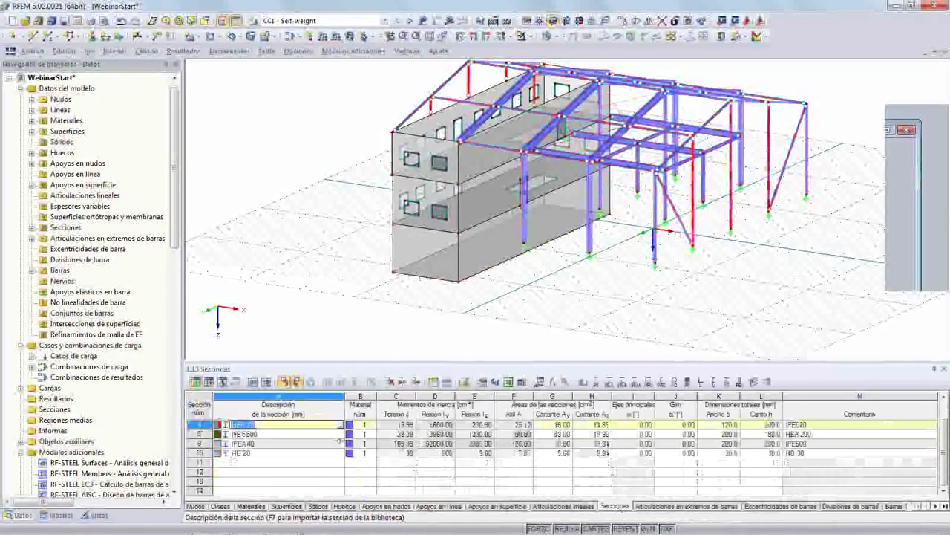
scroll(331, 441, up, 2)
click(272, 471)
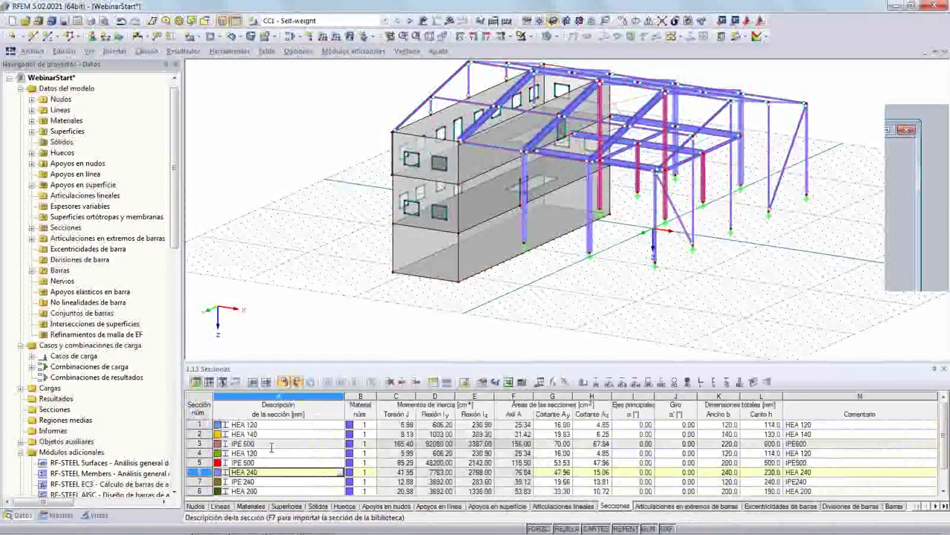
click(282, 443)
click(272, 471)
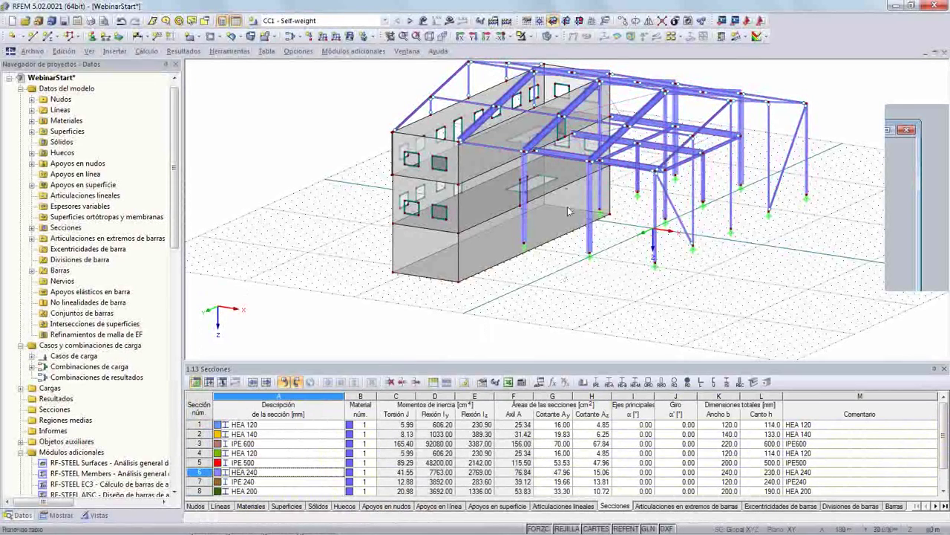
Examine a rafter-to-column joint up close and review the nodal support conditions at the base of a column
scroll(567, 186, up, 3)
scroll(566, 186, up, 5)
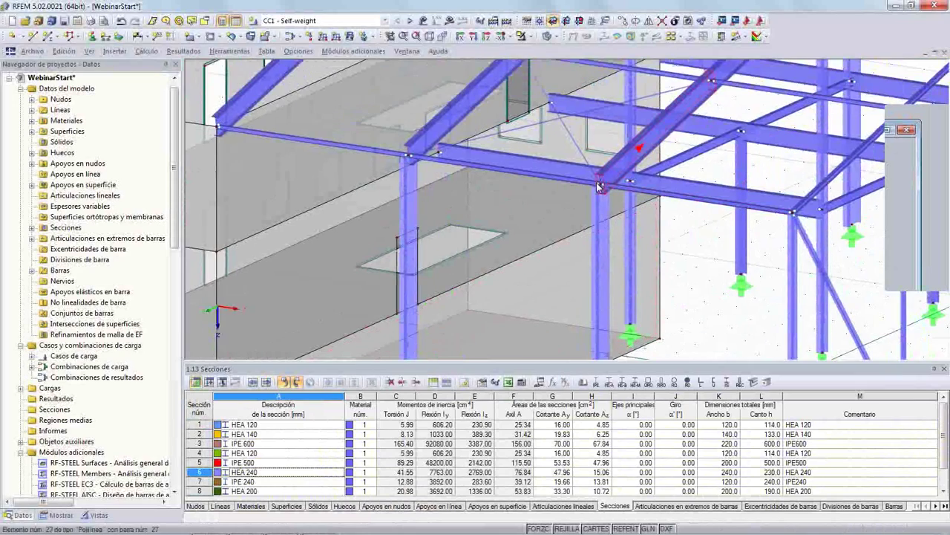
scroll(600, 187, up, 2)
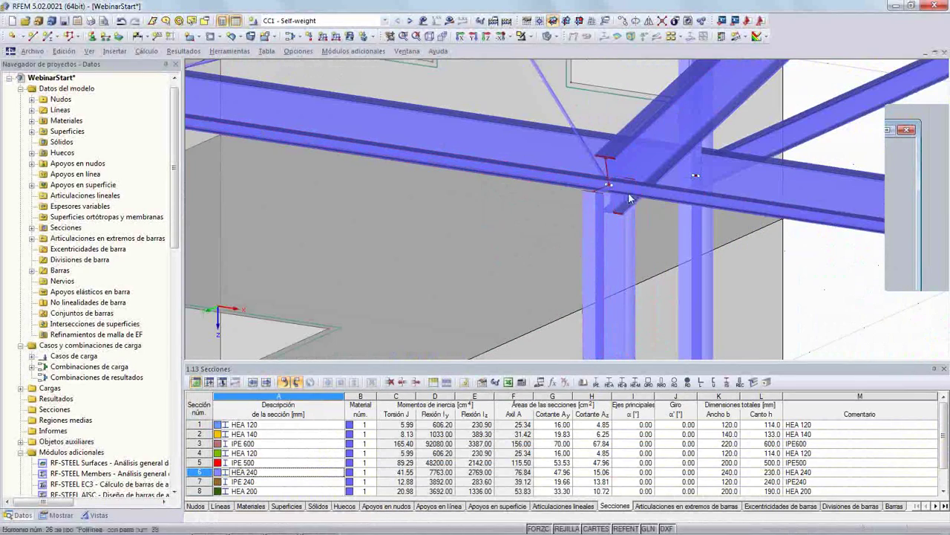
scroll(635, 221, down, 8)
scroll(649, 294, up, 6)
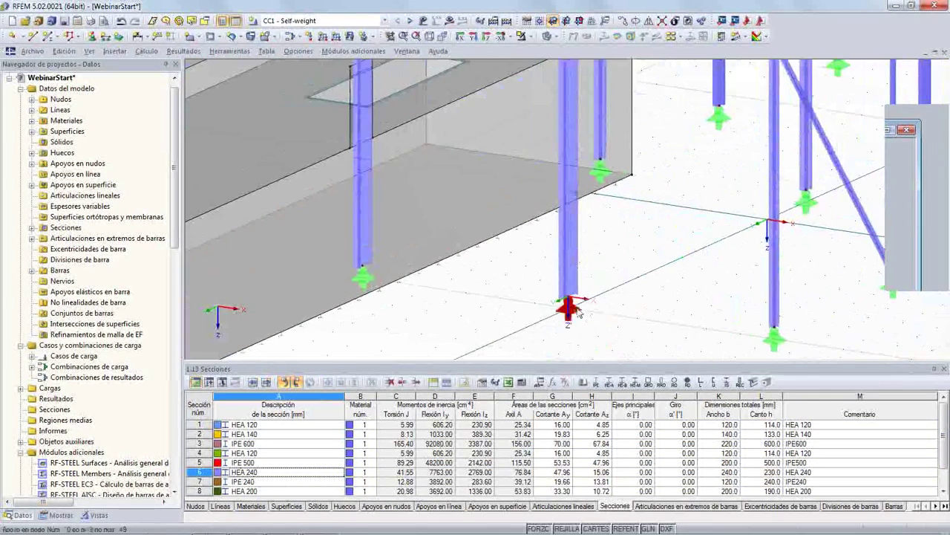
double_click(571, 308)
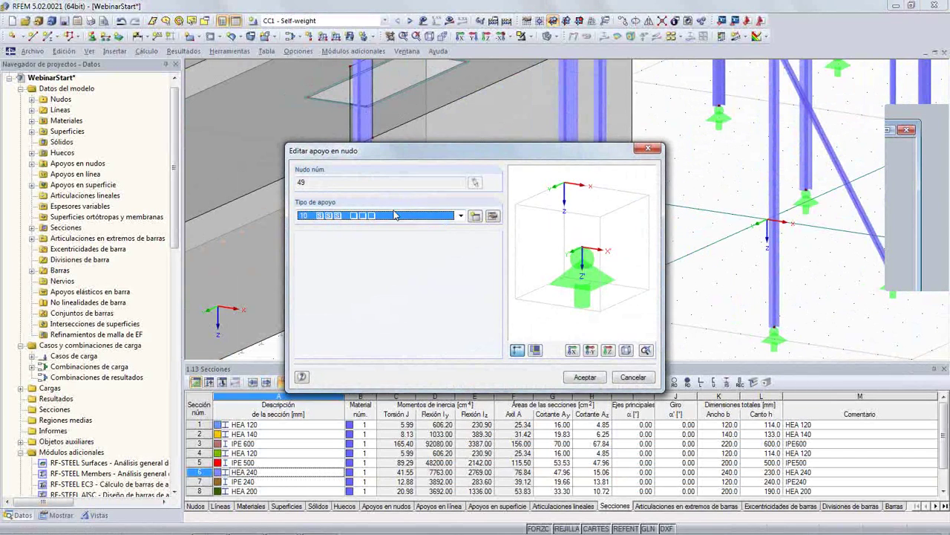
click(493, 215)
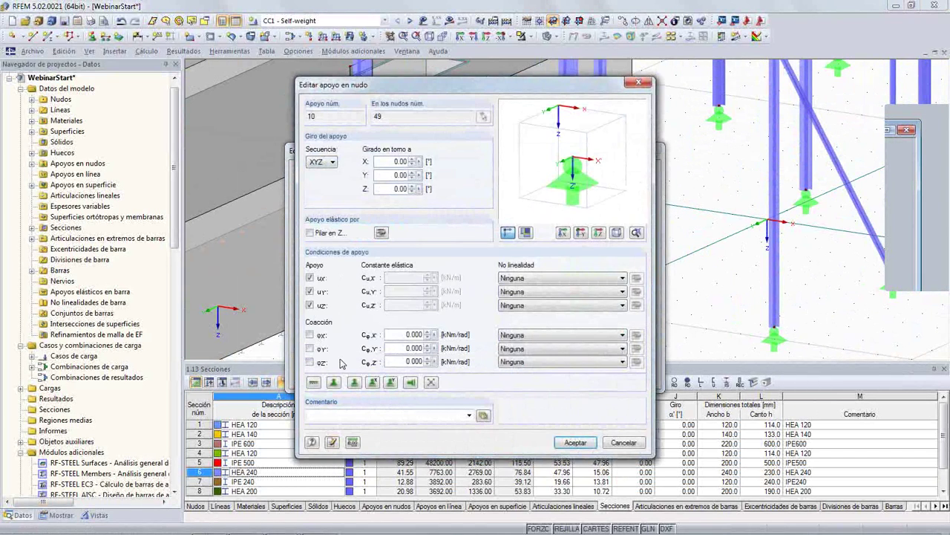
click(622, 442)
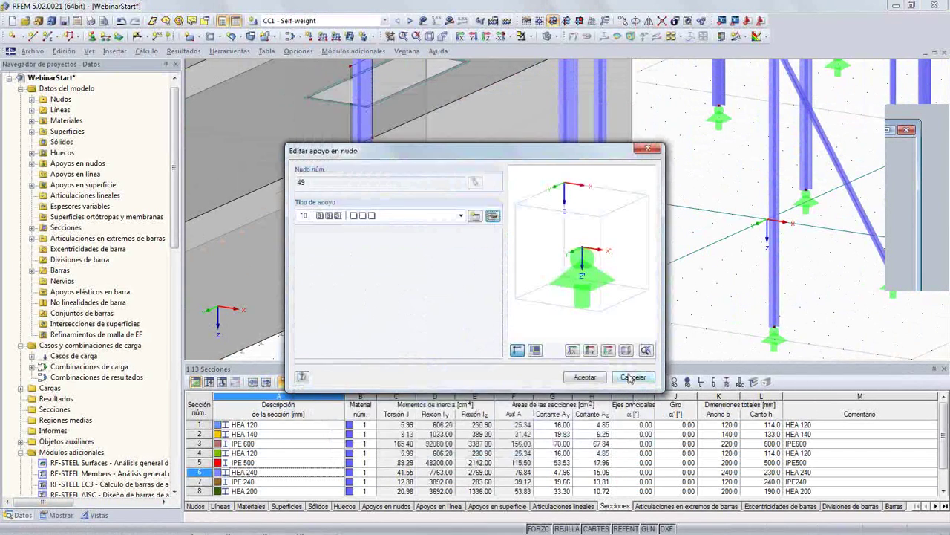
click(630, 378)
Display the loads, go through the load cases and load combinations from CC1 to CO8, and hide the loads again
scroll(590, 295, down, 5)
ctrl+middle_drag(602, 298, 446, 115)
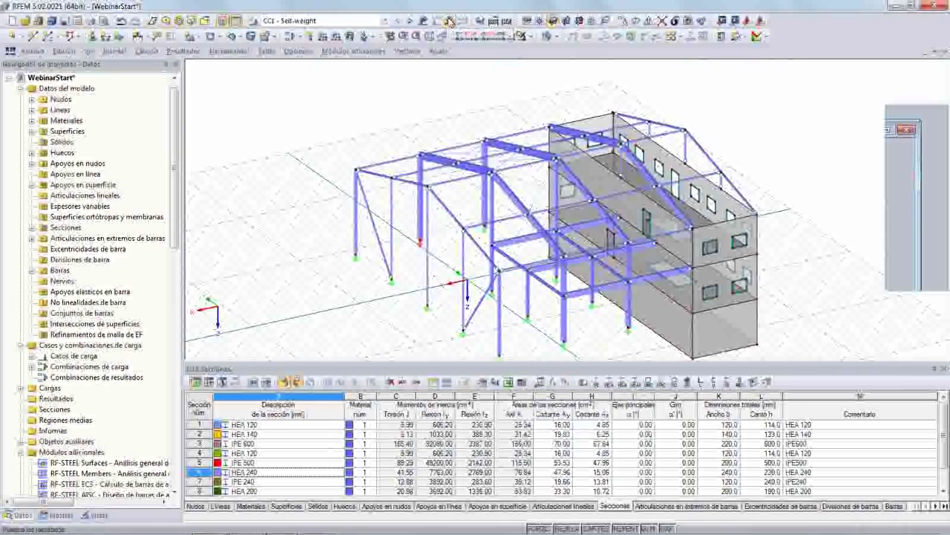
click(424, 21)
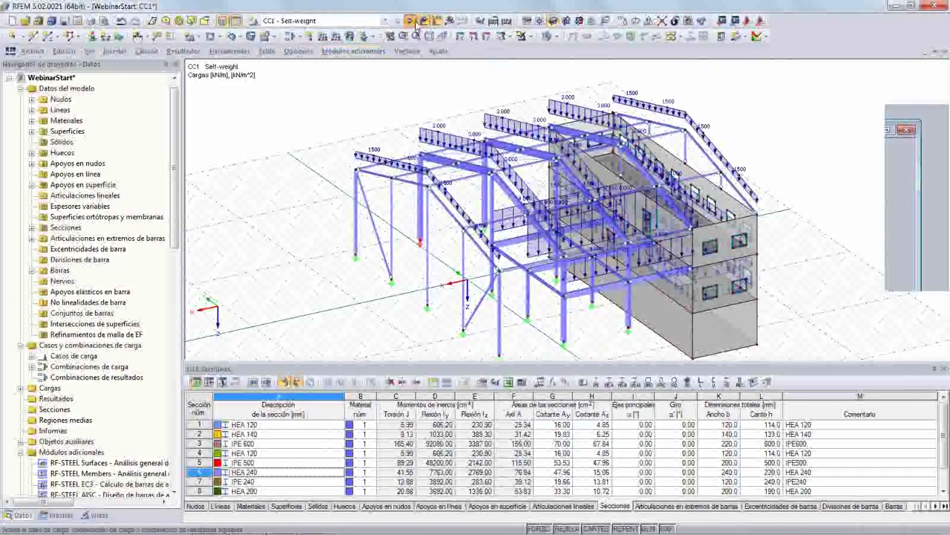
click(412, 21)
click(413, 21)
click(413, 21)
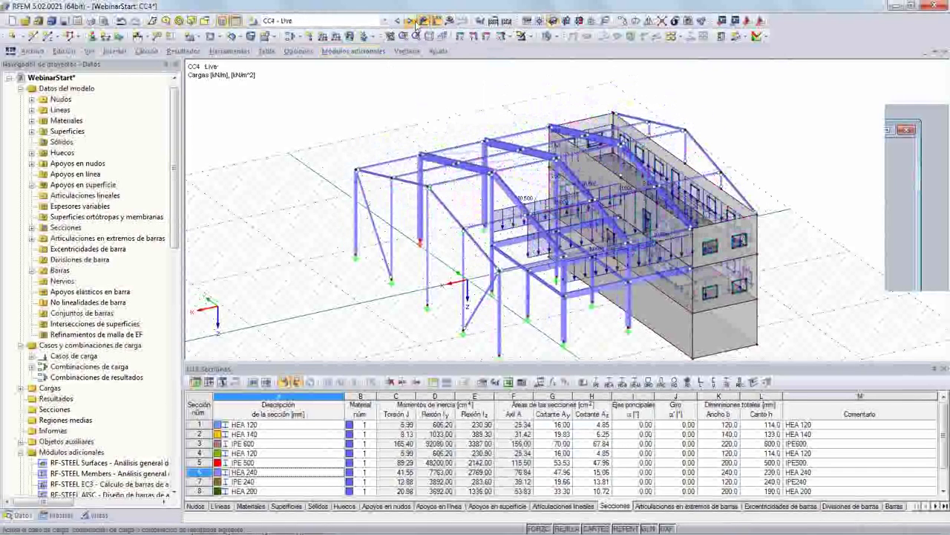
click(413, 21)
click(413, 20)
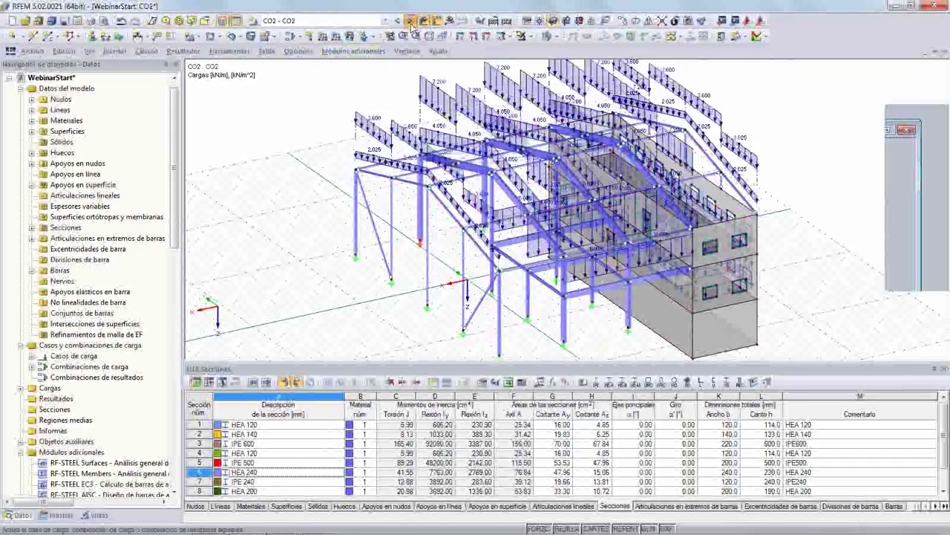
click(413, 20)
click(413, 20)
click(413, 21)
click(413, 21)
click(412, 21)
click(412, 24)
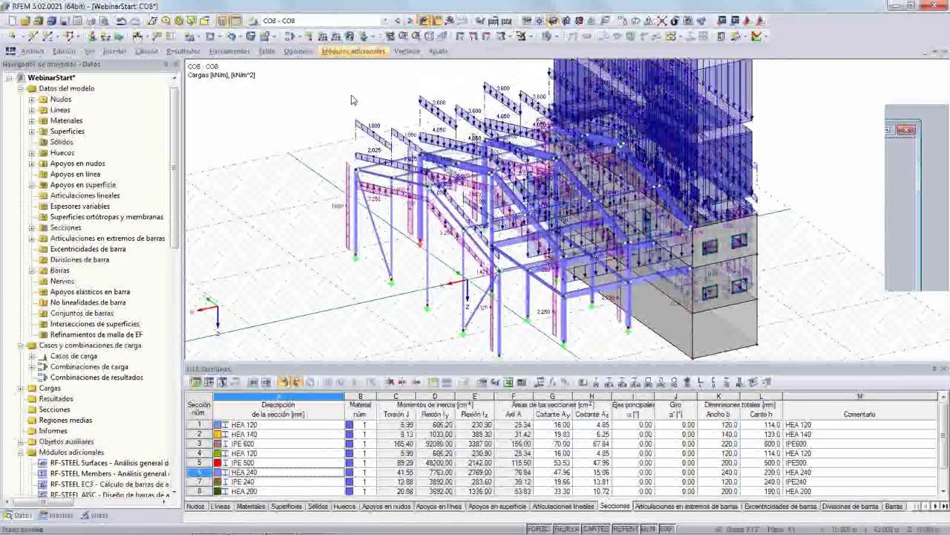
scroll(294, 141, down, 2)
middle_drag(293, 142, 295, 168)
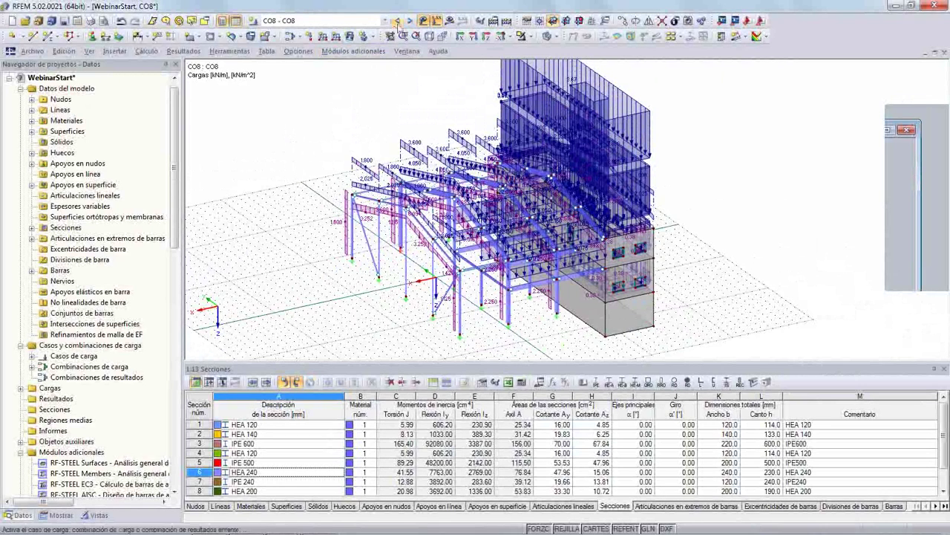
click(424, 21)
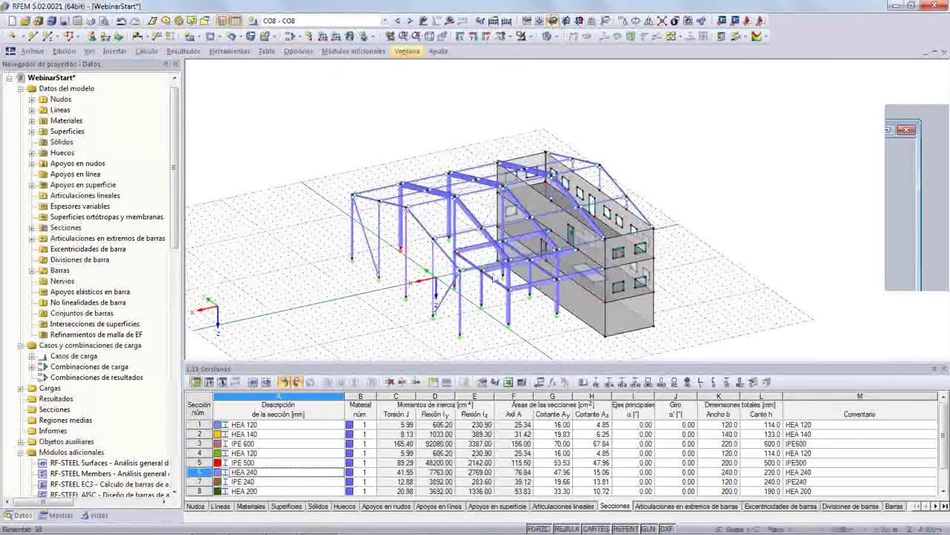
Select two crossing roof braces to identify their section, and restrict the visibility to members with section 10 - RD 30
ctrl+middle_drag(516, 288, 469, 254)
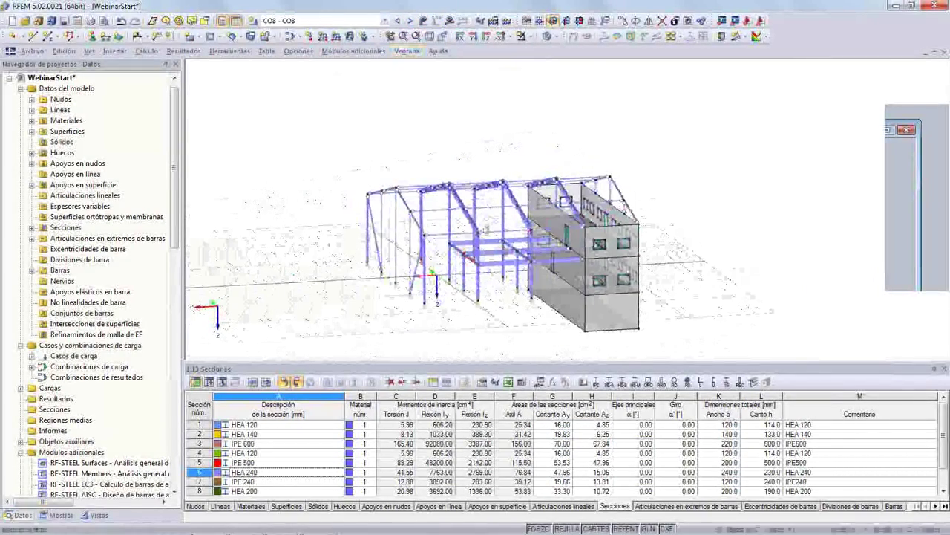
scroll(484, 207, up, 5)
click(469, 181)
ctrl+click(466, 156)
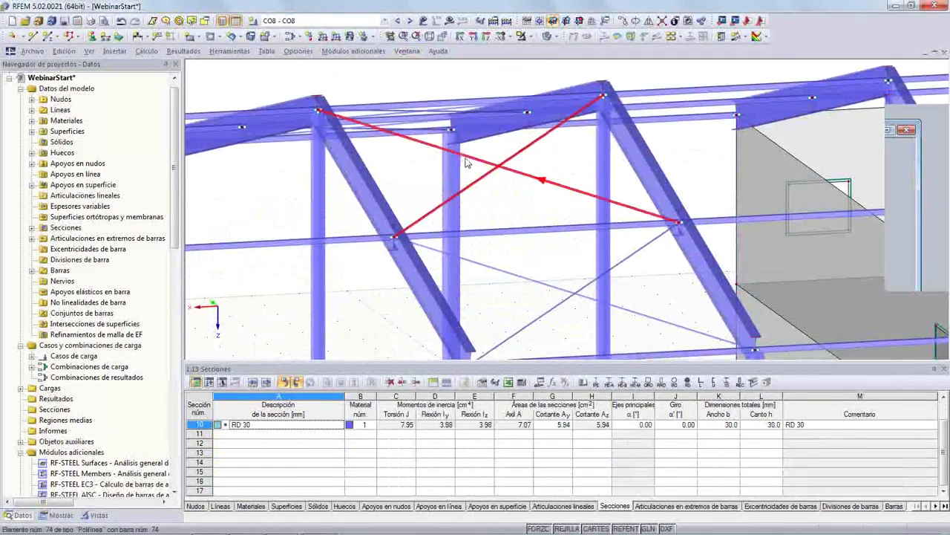
click(67, 516)
click(95, 515)
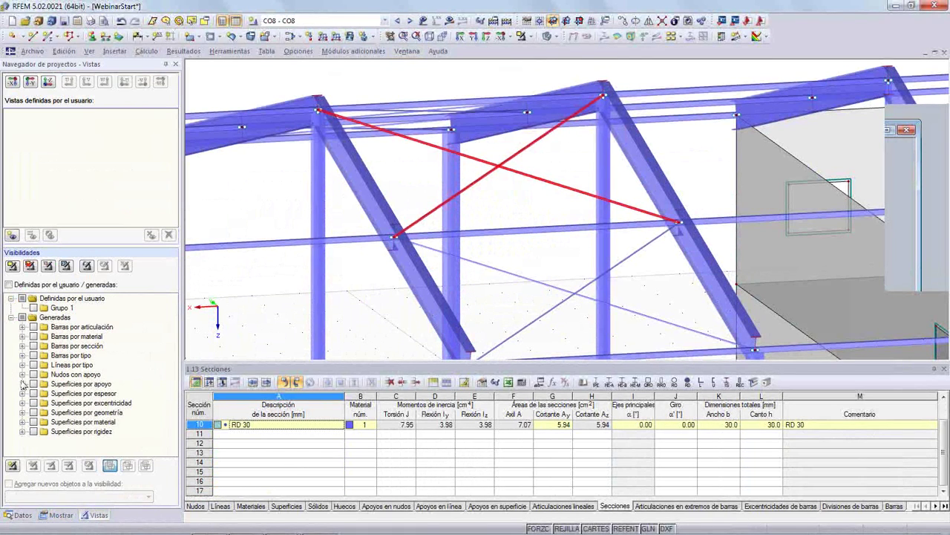
click(23, 346)
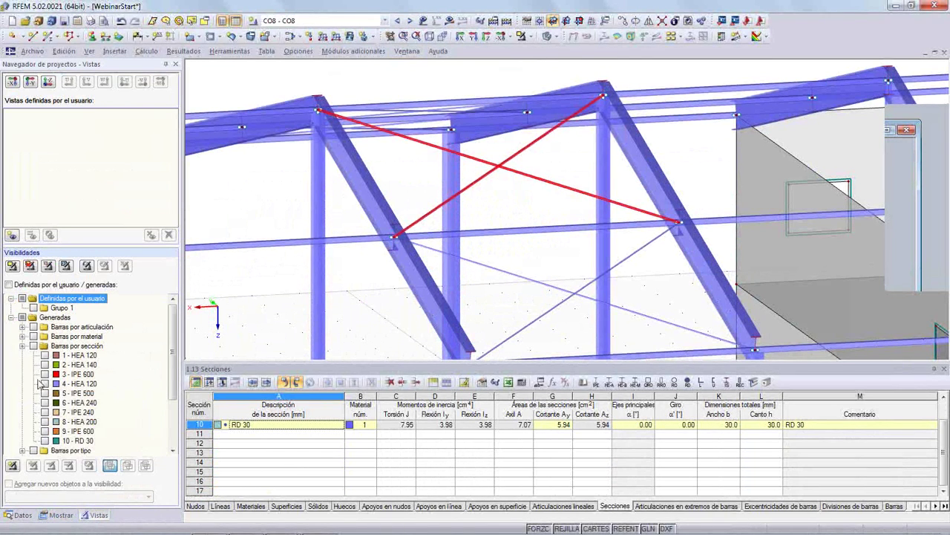
click(45, 441)
Select all RD 30 roof braces across the bracing bay and change their member type to Tracción
ctrl+middle_drag(285, 326, 488, 231)
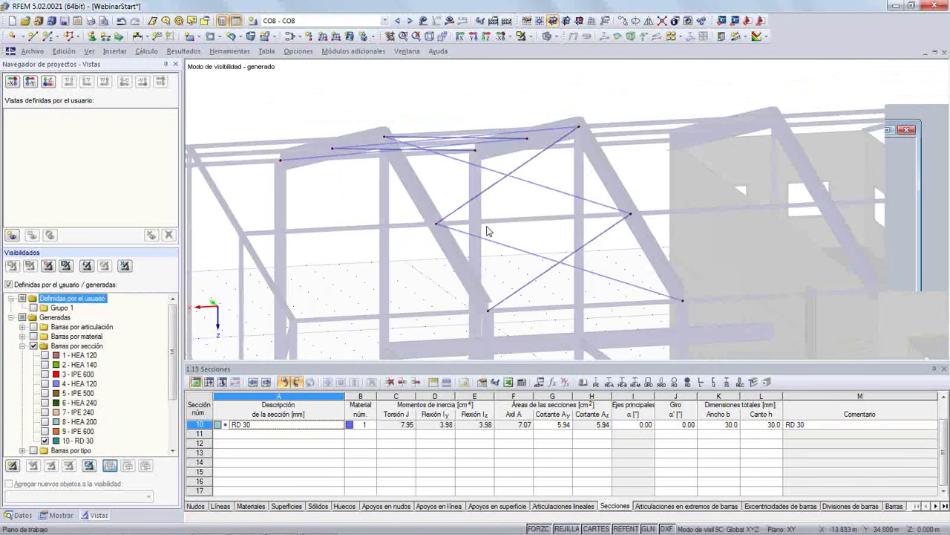
scroll(487, 227, down, 2)
ctrl+middle_drag(559, 233, 486, 238)
scroll(487, 238, down, 3)
ctrl+middle_drag(470, 208, 475, 257)
drag(395, 107, 559, 319)
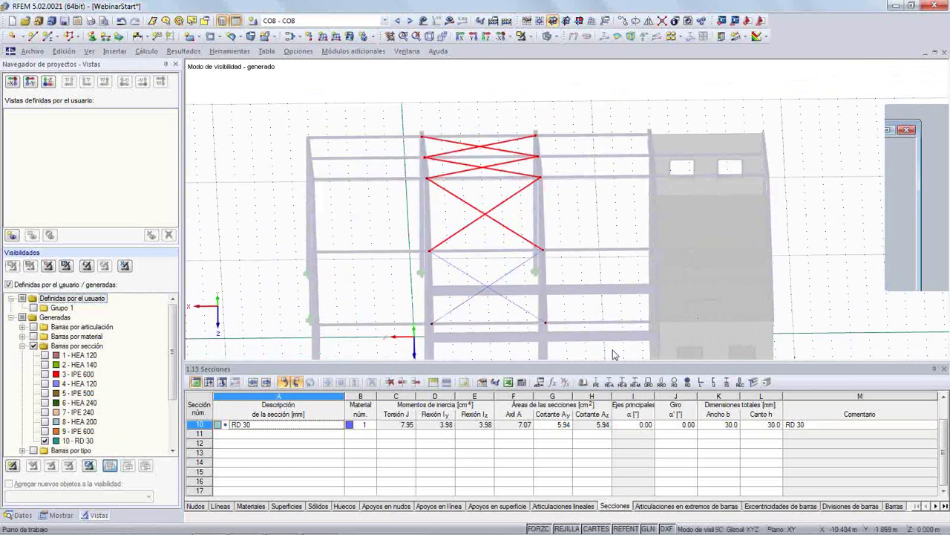
middle_drag(610, 280, 615, 213)
click(617, 169)
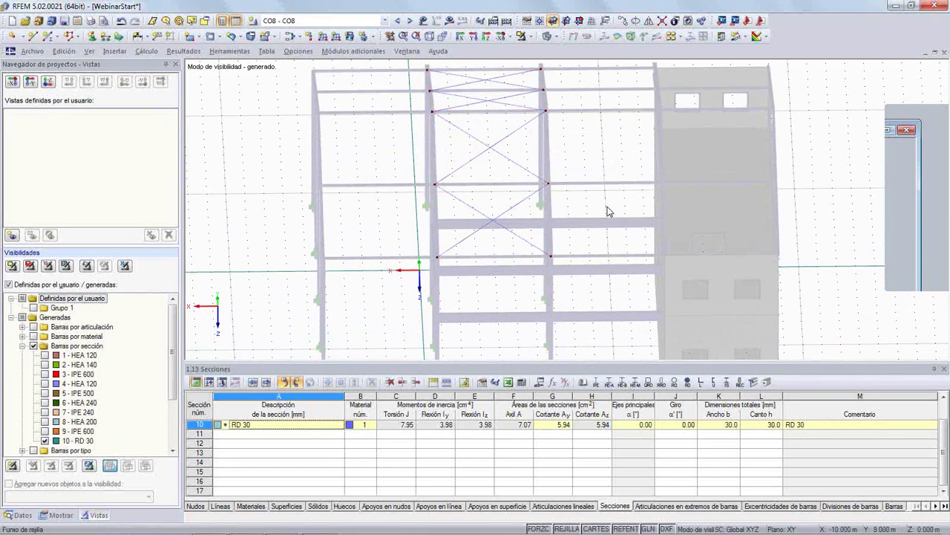
scroll(607, 212, down, 1)
drag(417, 64, 631, 260)
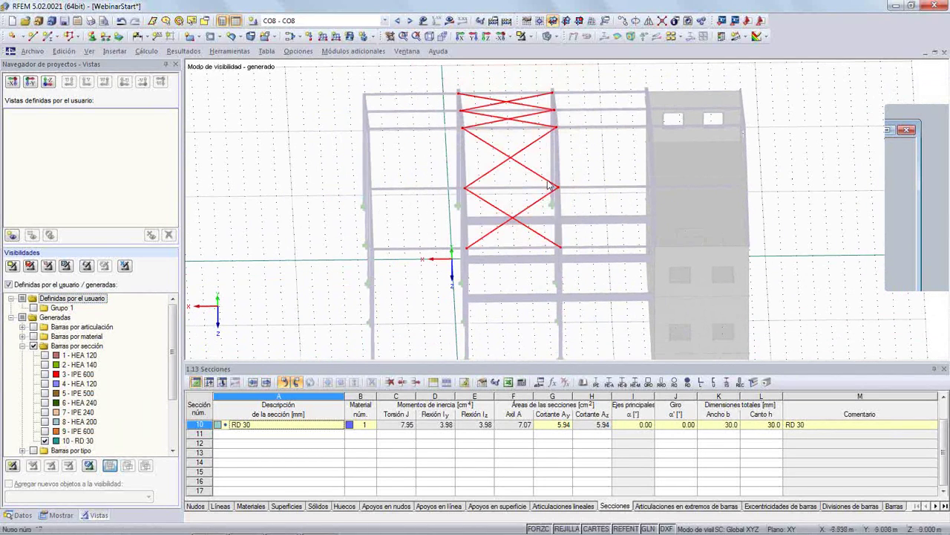
double_click(525, 126)
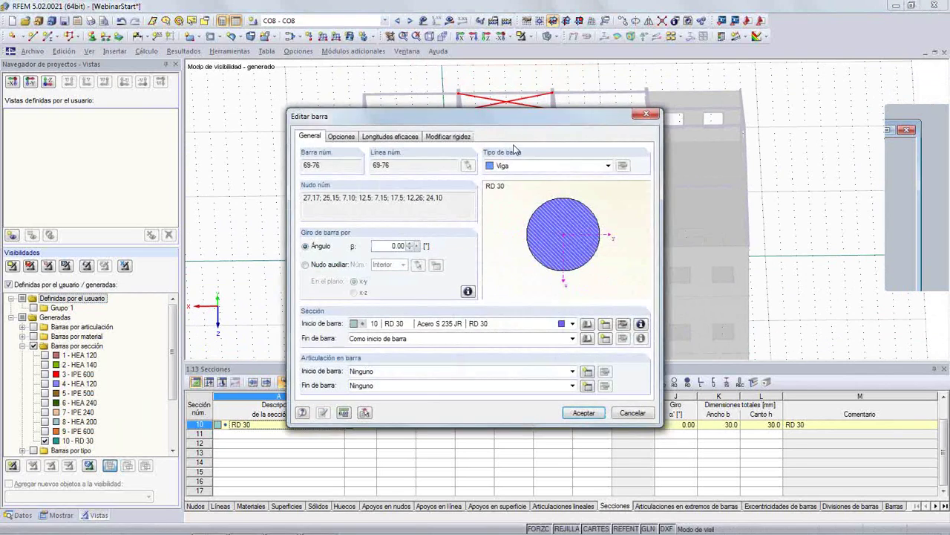
click(609, 167)
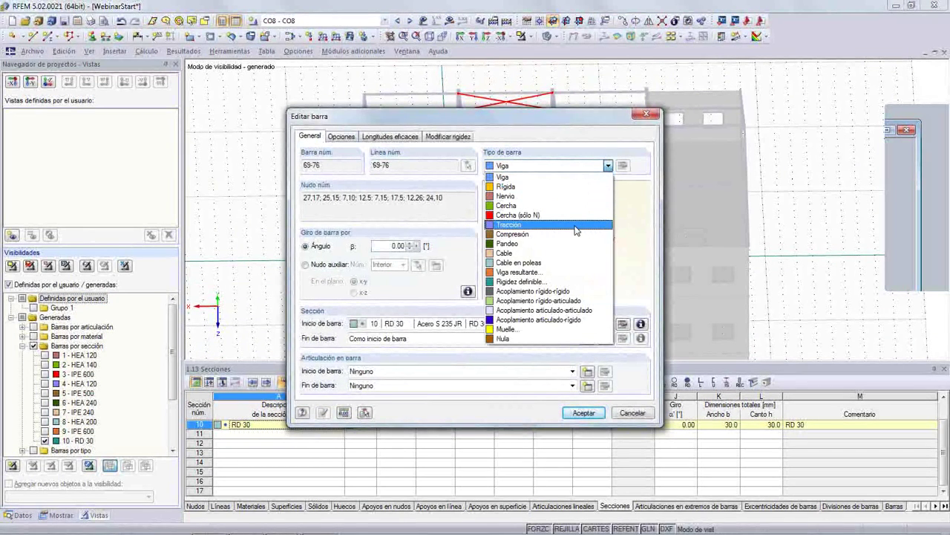
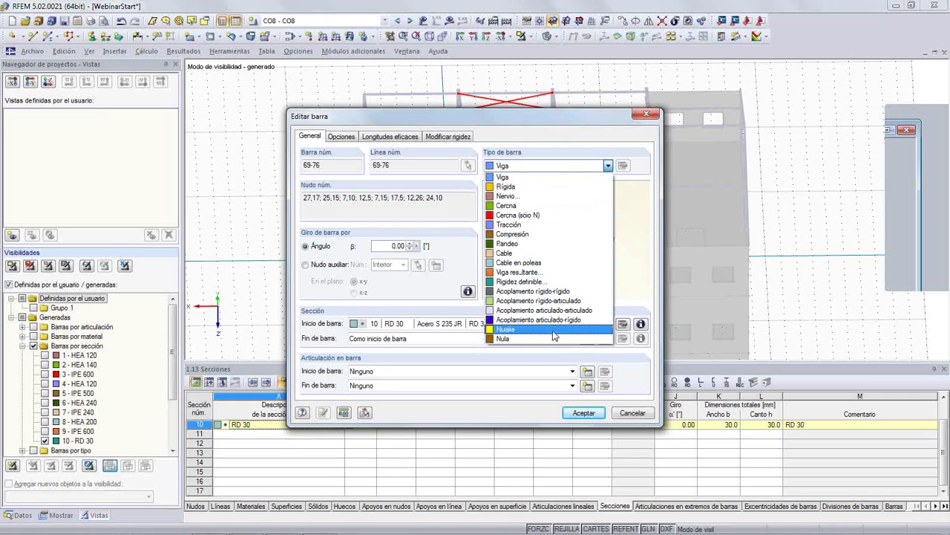
click(557, 231)
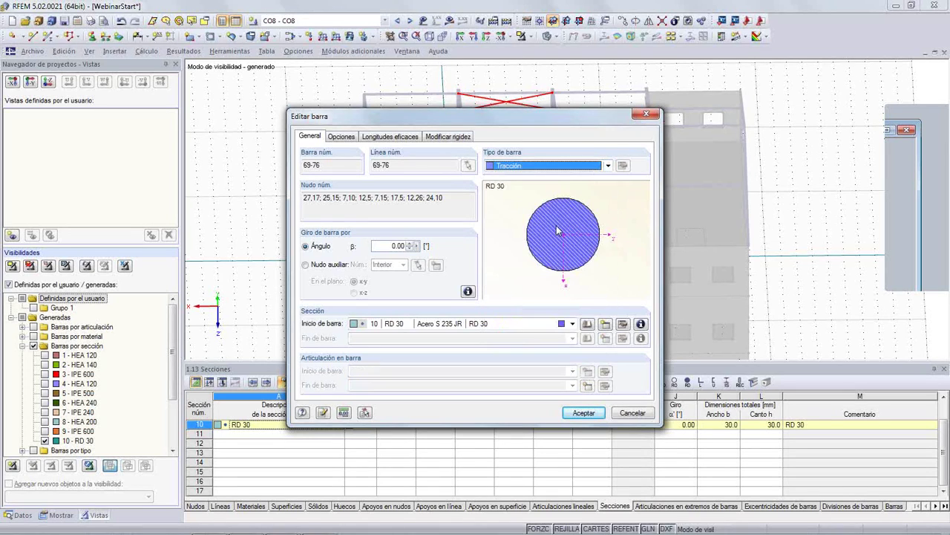
click(571, 412)
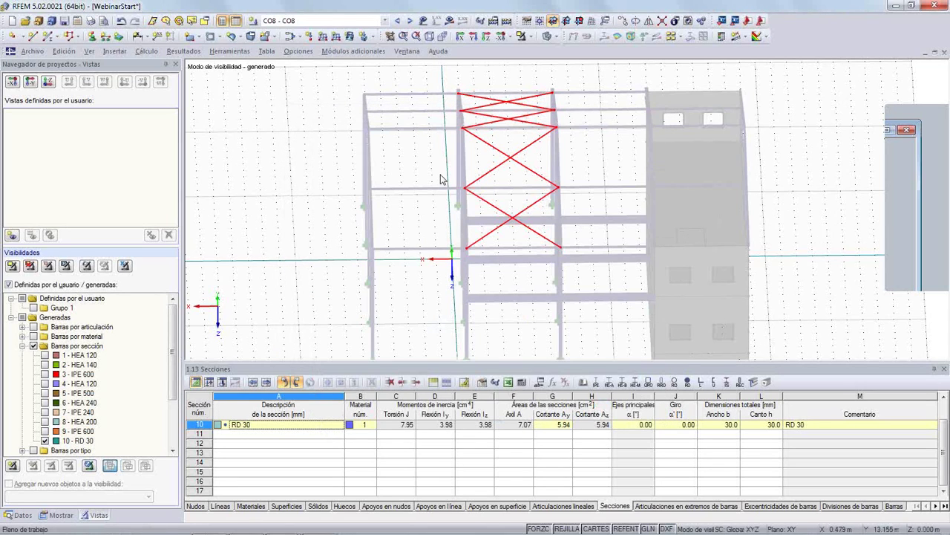
Cancel the visibility restriction so that all members and surfaces of the hall are displayed again
ctrl+middle_drag(325, 217, 371, 197)
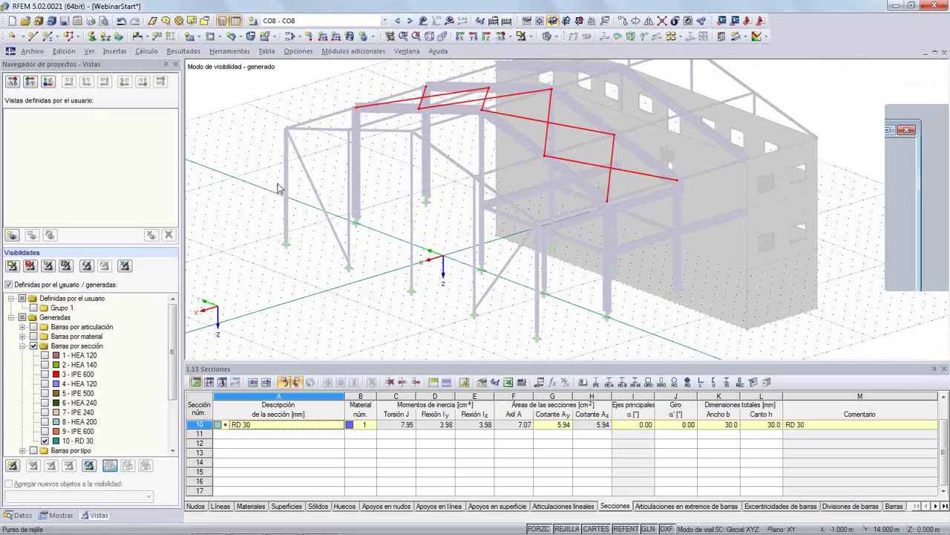
right_click(263, 153)
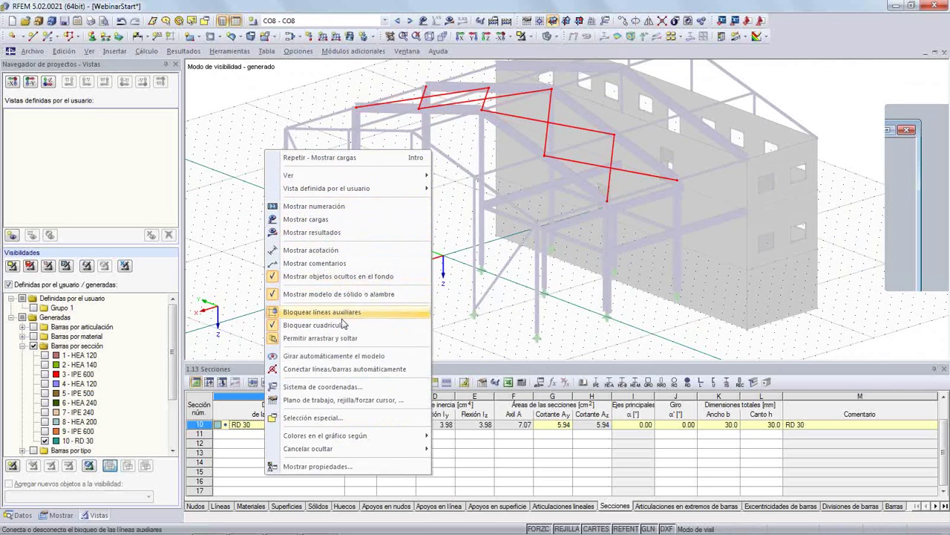
mouse_move(379, 448)
click(454, 449)
click(323, 289)
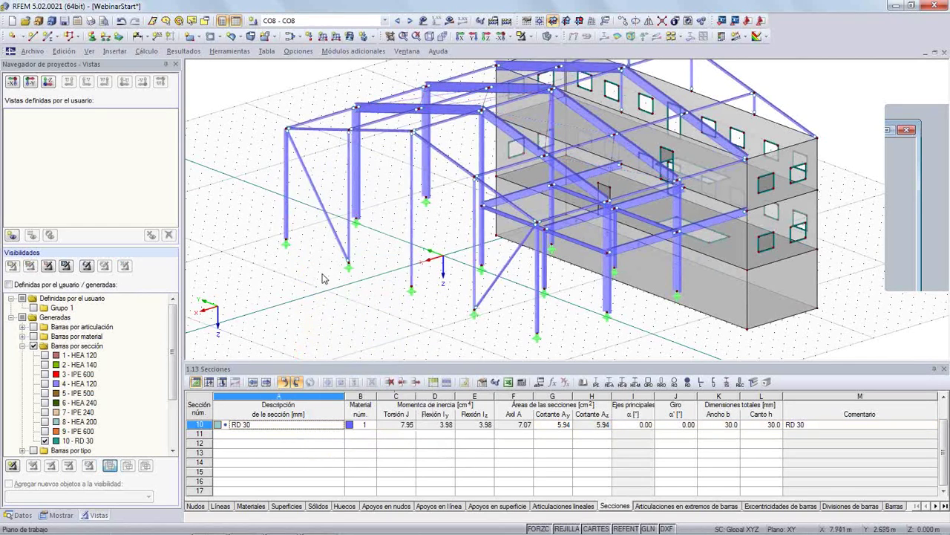
middle_drag(299, 287, 279, 293)
Open the RF-STEEL EC3 add-on module from the project data and include all members in the design
click(20, 515)
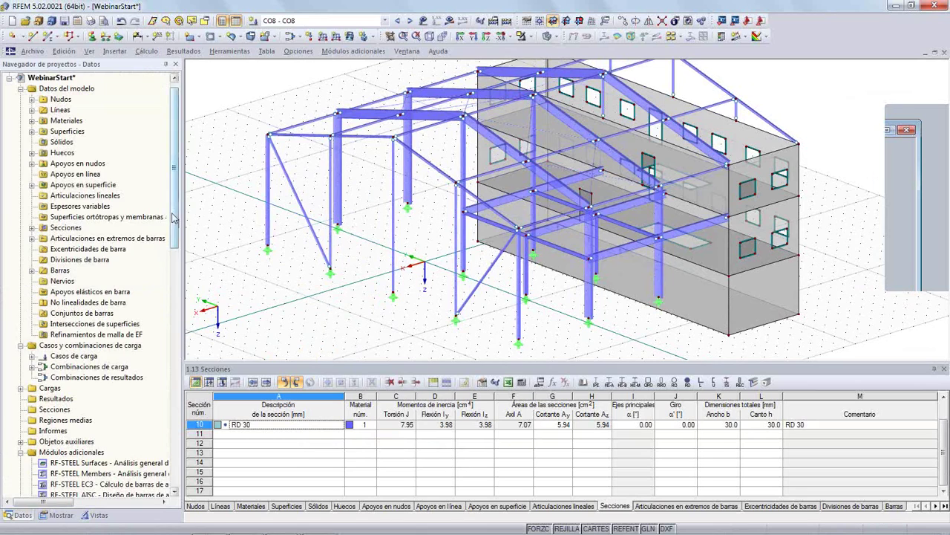
scroll(173, 217, down, 2)
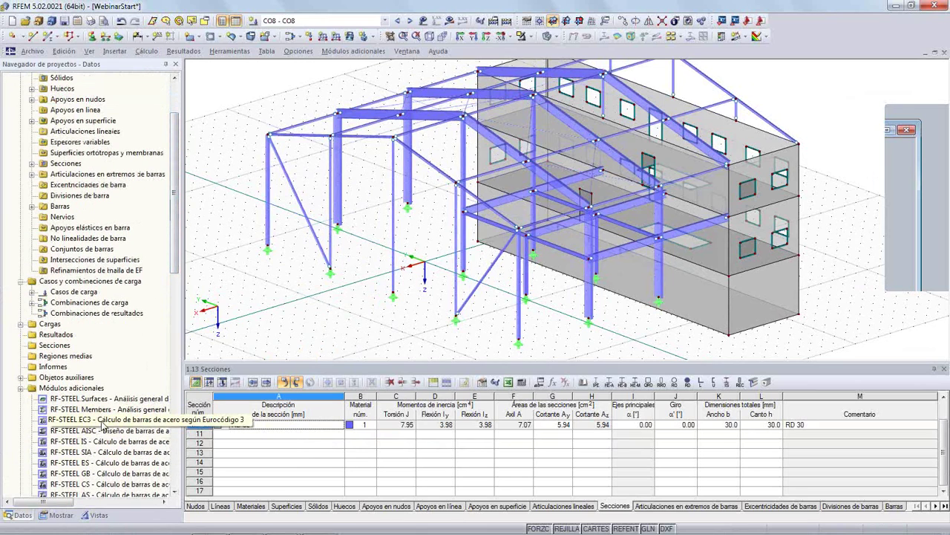
click(108, 424)
double_click(109, 423)
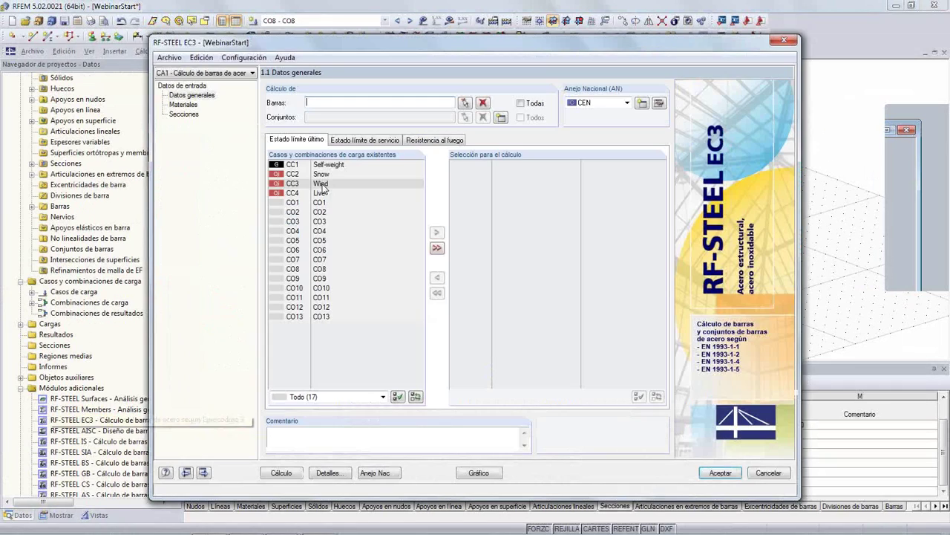
click(521, 104)
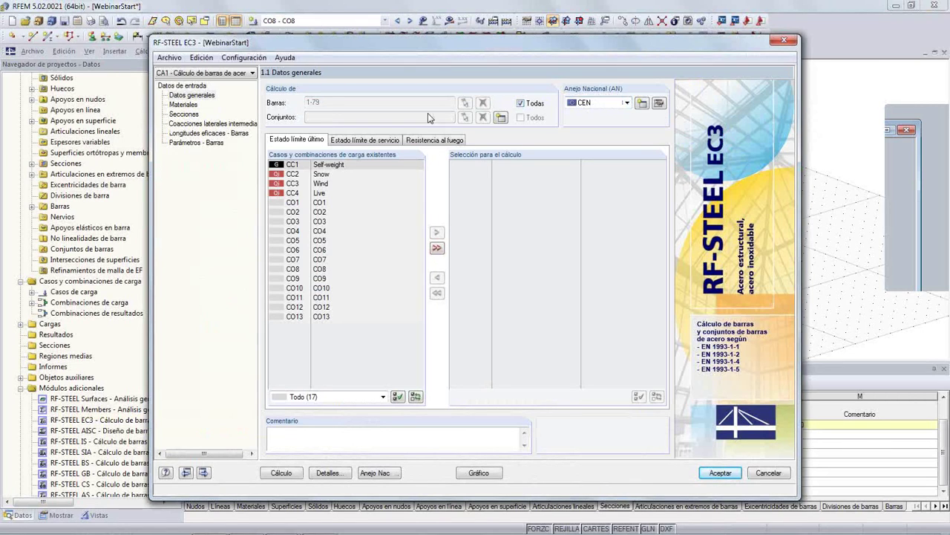
Assign load combinations CO1 to CO13 to the ultimate limit state design, leaving out load cases CC1 to CC4
click(437, 248)
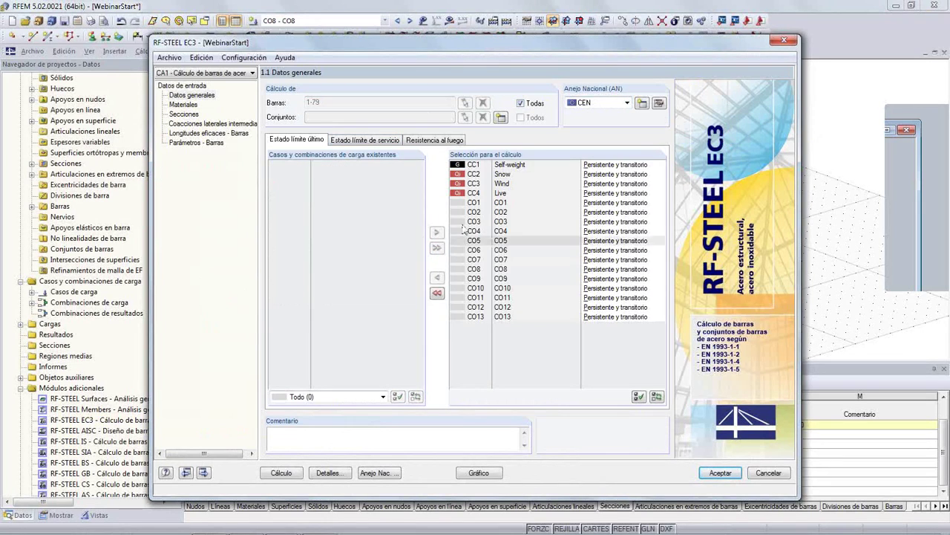
drag(501, 194, 518, 170)
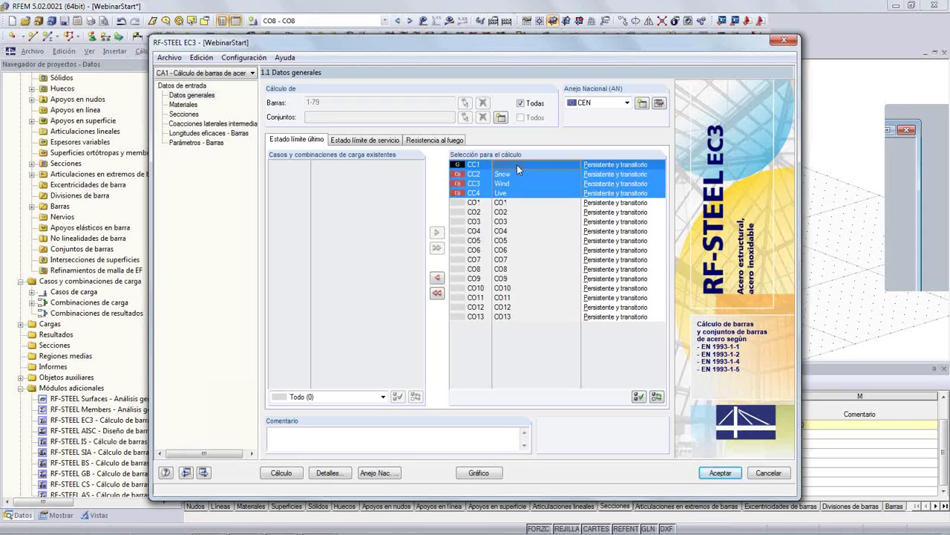
click(436, 275)
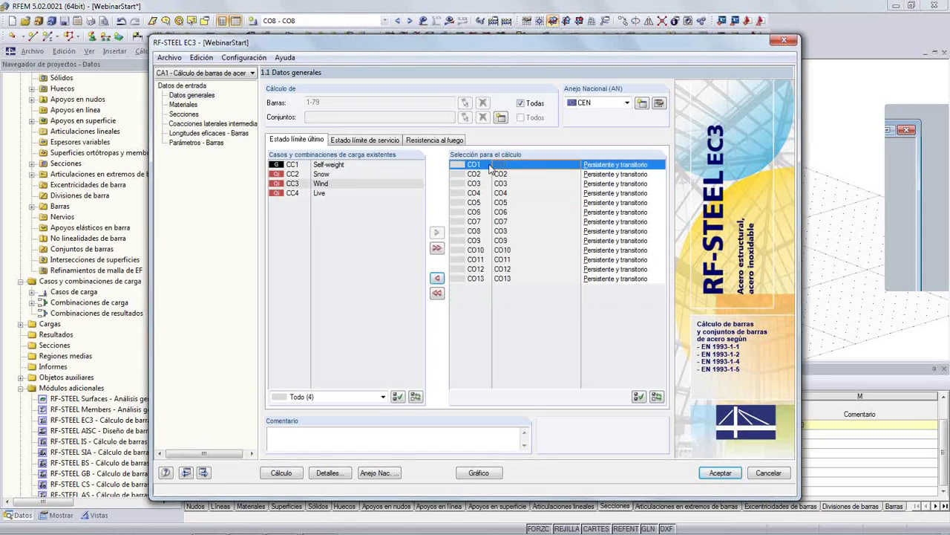
click(502, 281)
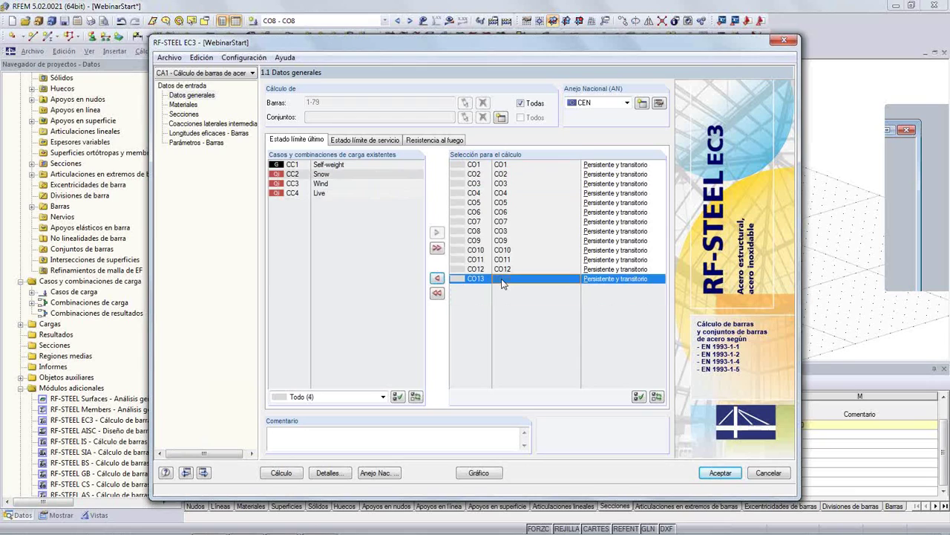
In the module's section data, set section 3 - IPE 600 of the rafters to be optimized from the current series (De la serie actual)
click(195, 115)
drag(414, 38, 190, 245)
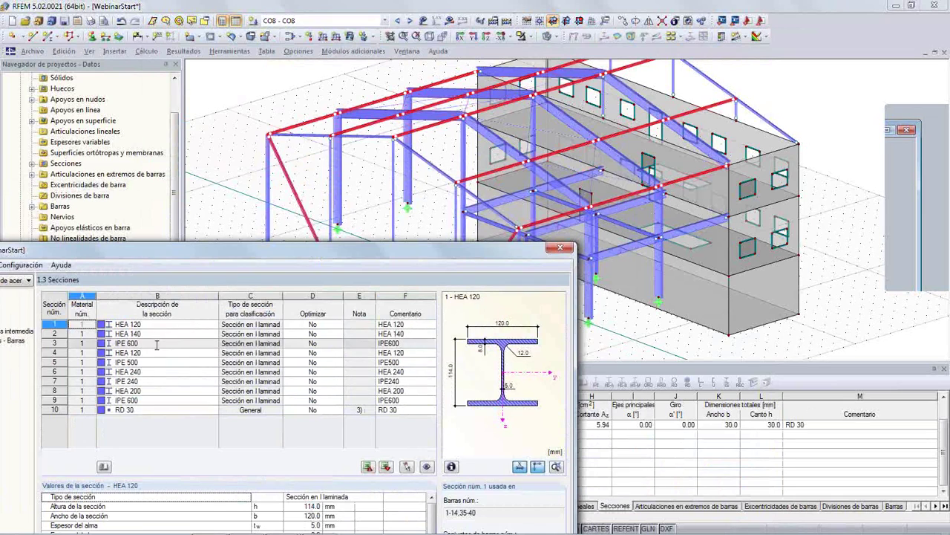
click(156, 344)
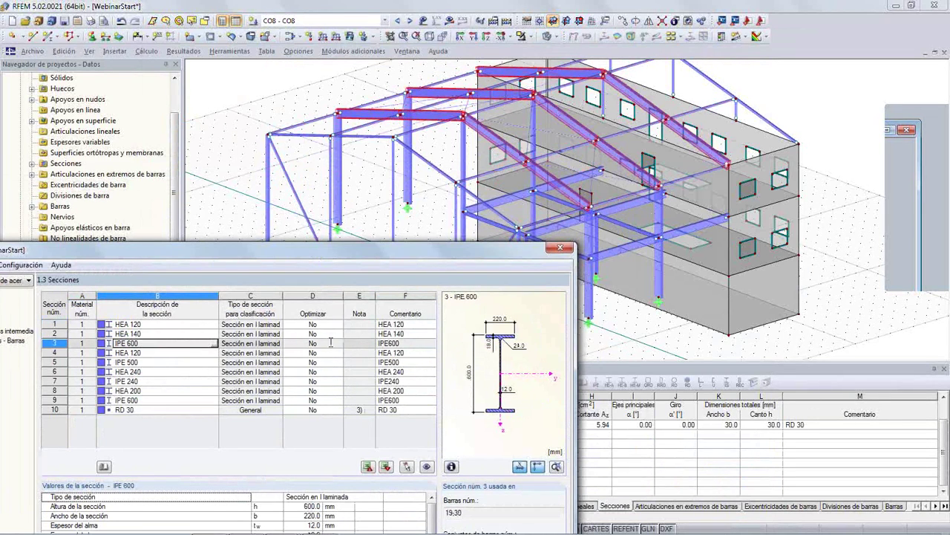
click(331, 341)
click(338, 343)
click(327, 364)
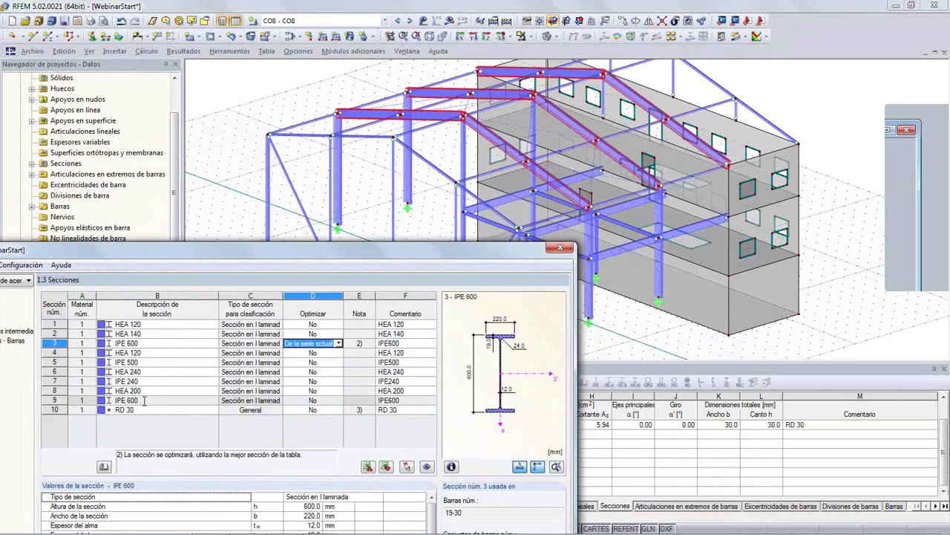
Set section 9 - IPE 600 of the columns to be optimized from the current series (De la serie actual)
click(178, 400)
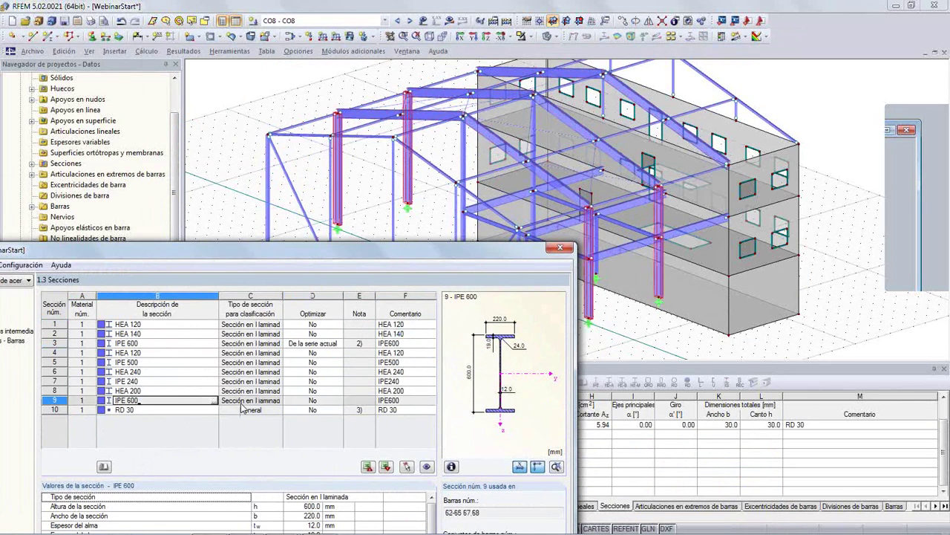
click(316, 400)
click(339, 400)
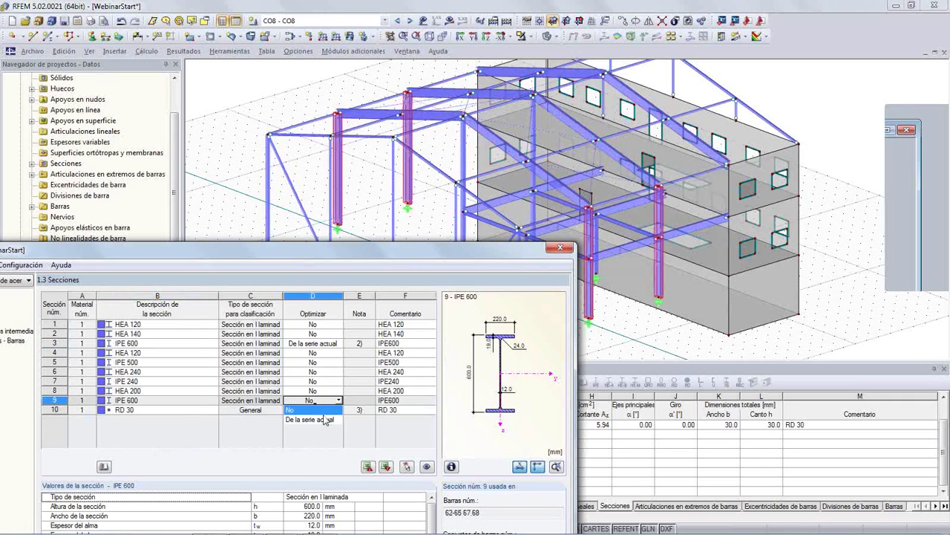
click(324, 419)
Run the RF-STEEL EC3 calculation and review the optimized sections 3 and 9 in the section data
drag(251, 249, 375, 40)
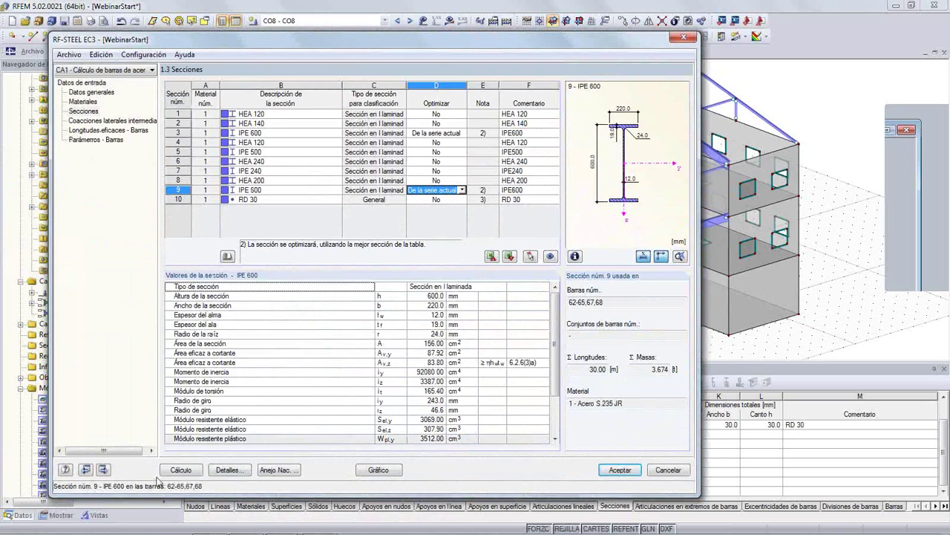
click(168, 470)
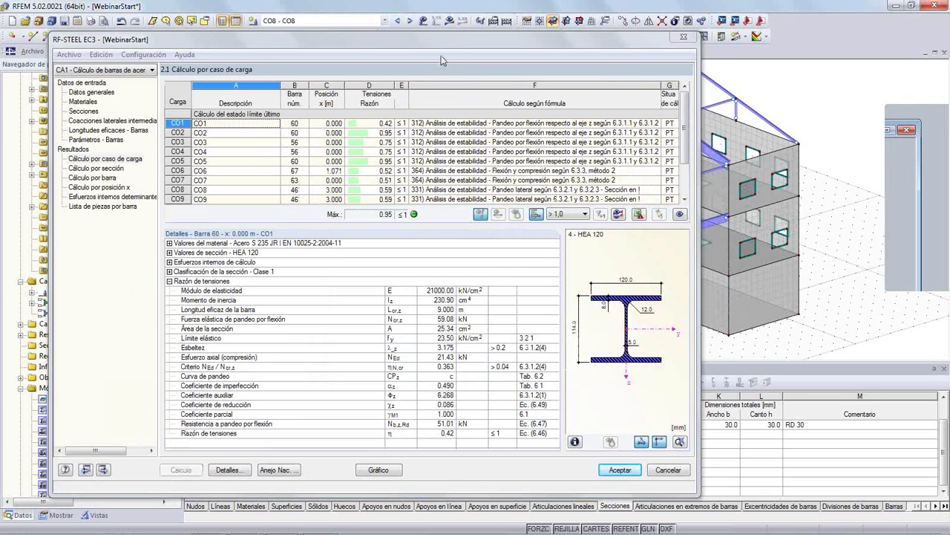
drag(425, 48, 425, 240)
click(85, 303)
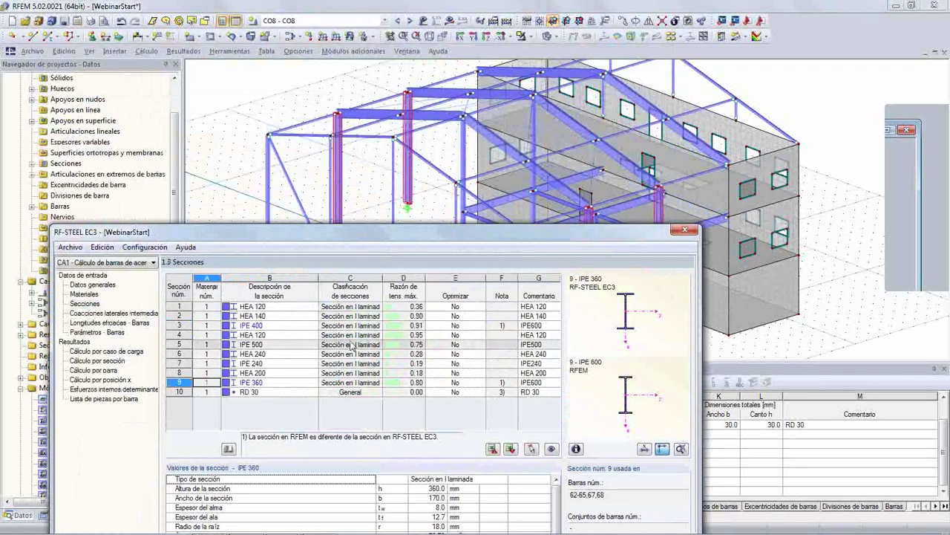
click(316, 325)
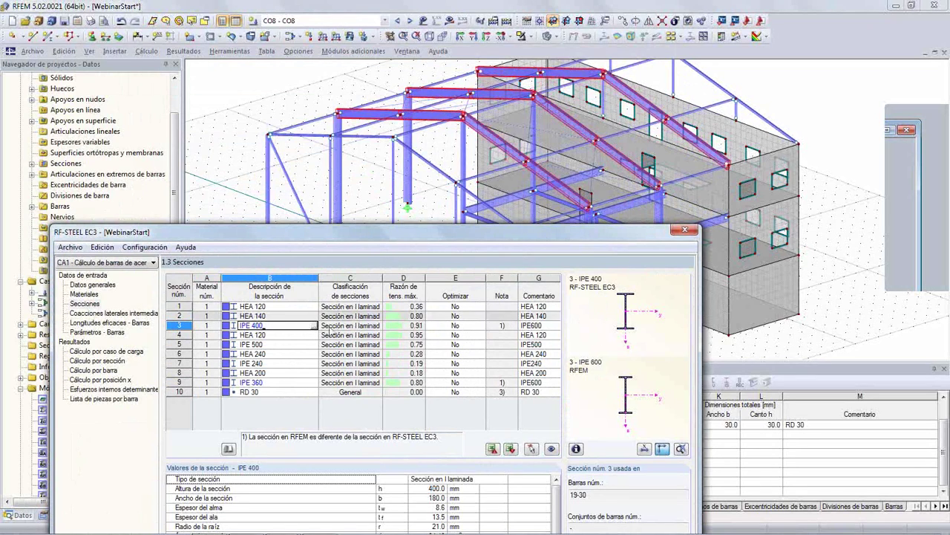
click(275, 383)
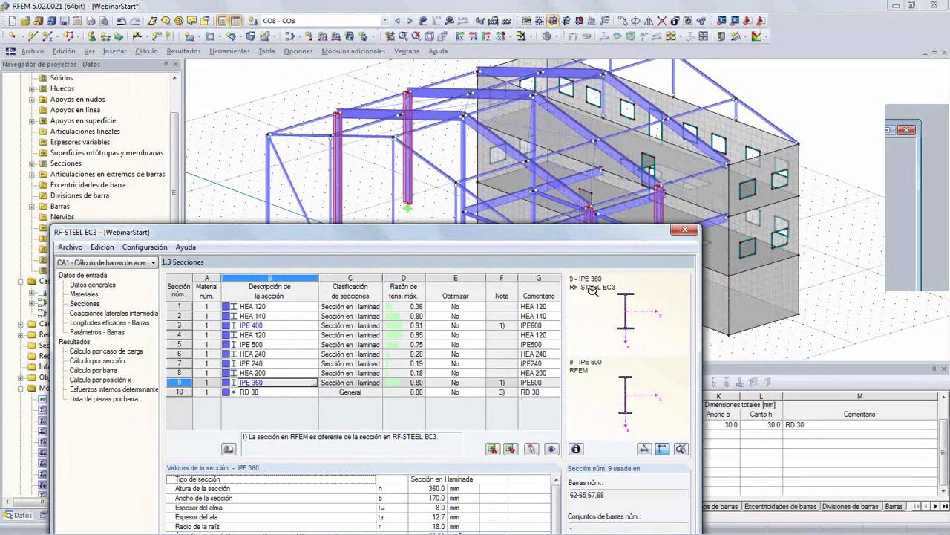
Export the optimized sections from RF-STEEL EC3 to RFEM, accepting deletion of the existing results
drag(500, 235, 579, 72)
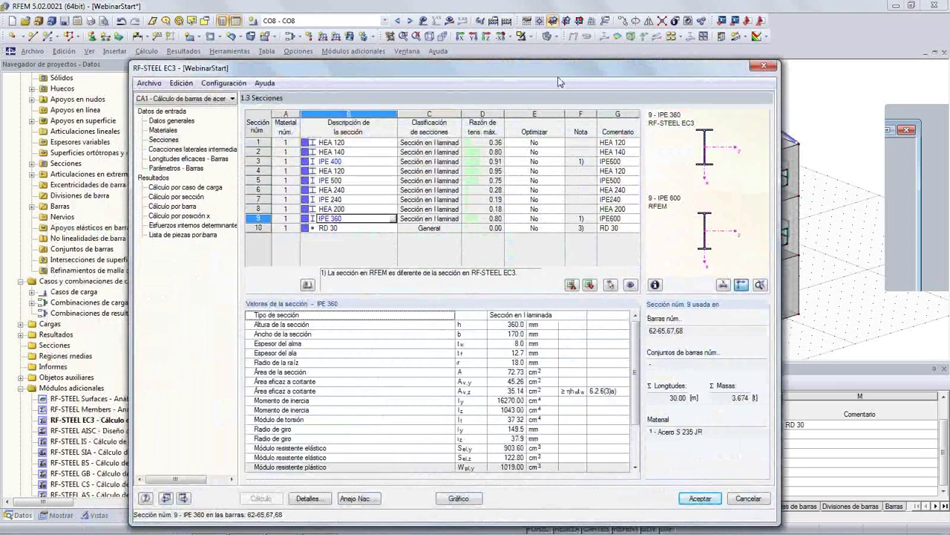
click(181, 82)
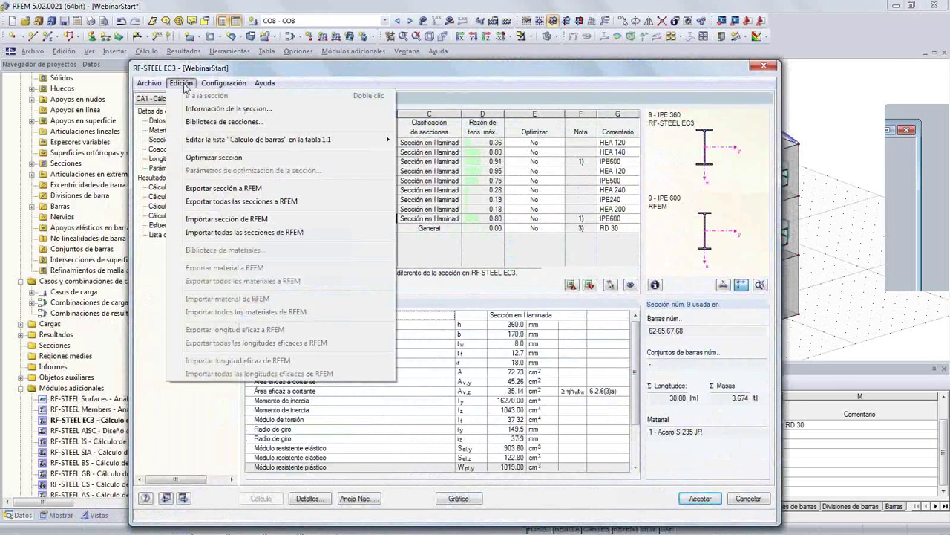
click(216, 189)
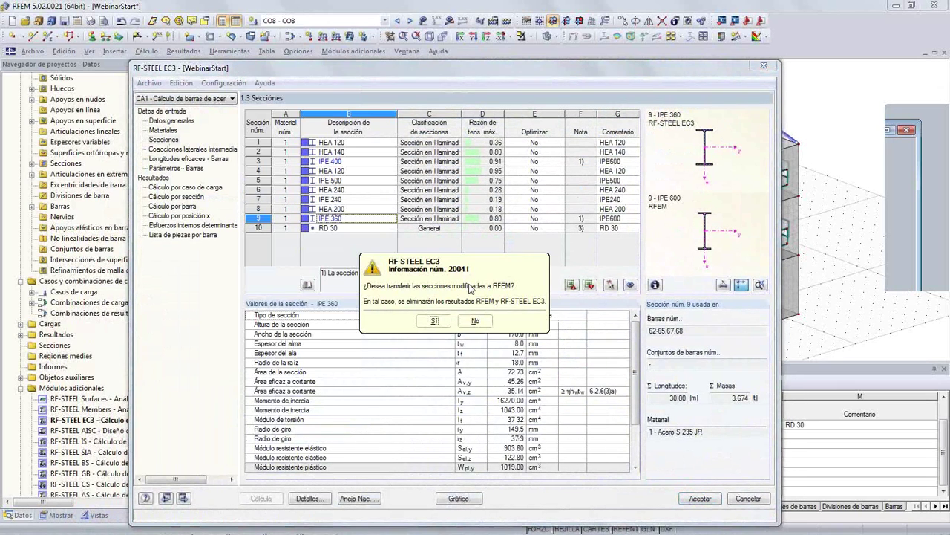
click(433, 322)
click(434, 324)
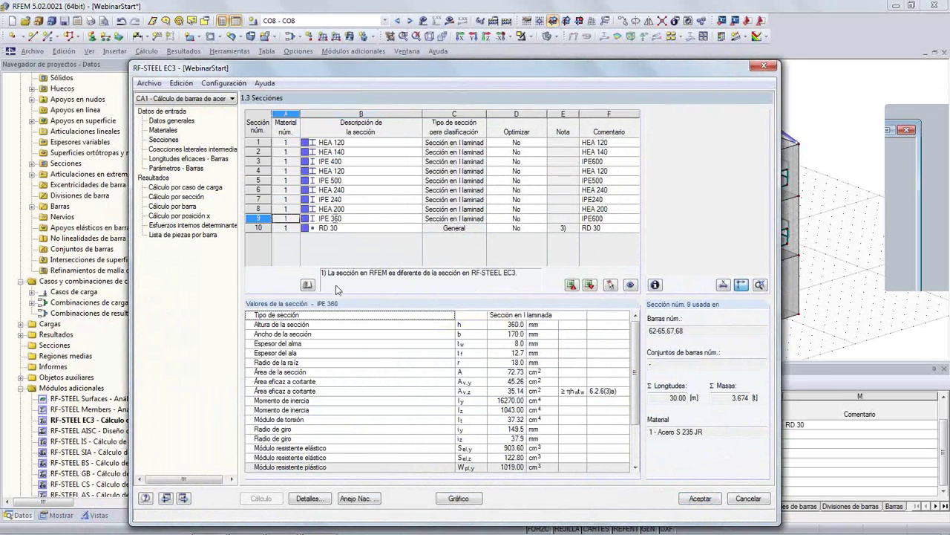
click(454, 324)
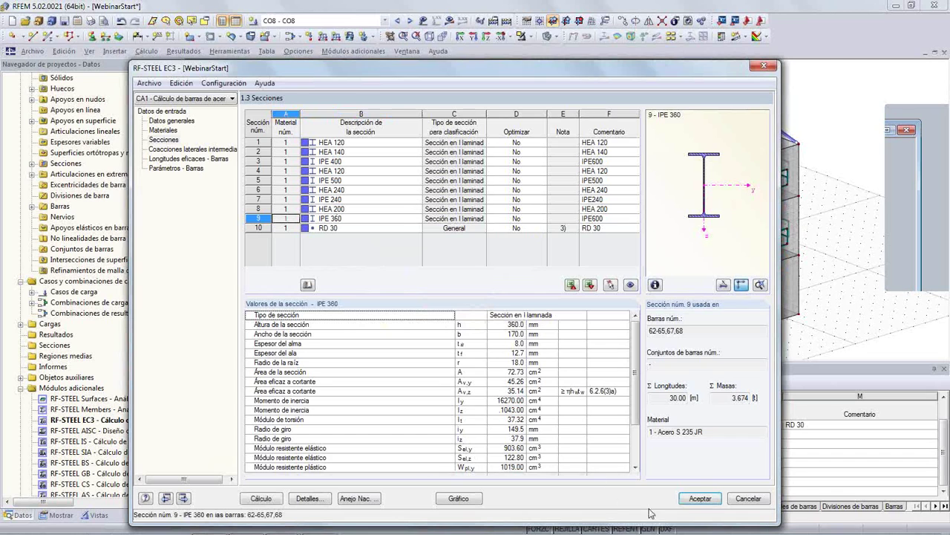
Accept and close the RF-STEEL EC3 module, then check the exported section of a hall column in the RFEM model
click(689, 504)
middle_drag(381, 237, 352, 256)
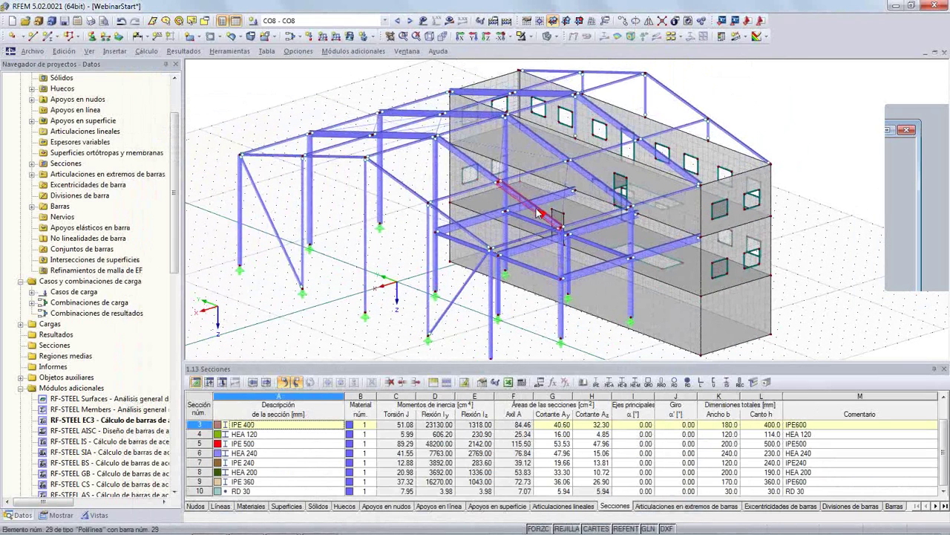
click(562, 308)
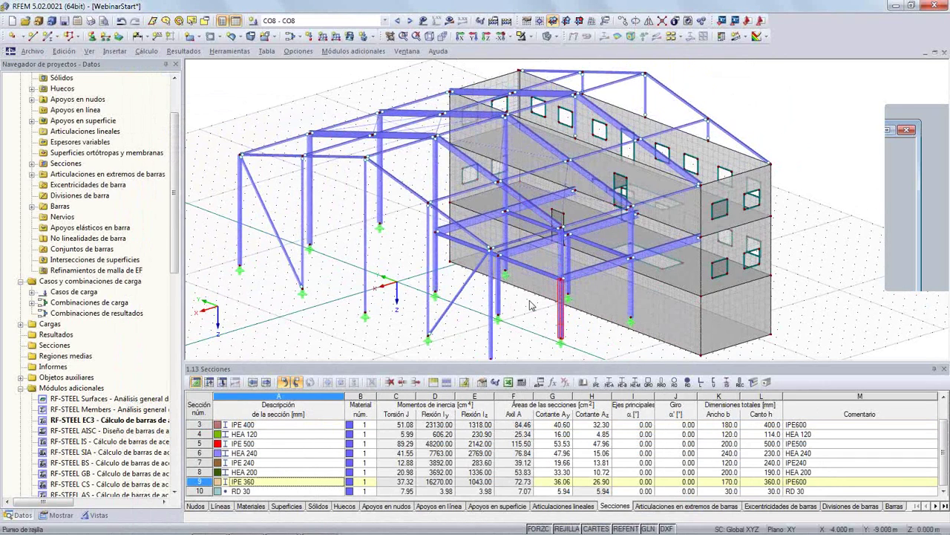
Switch to Revit and import the RFEM model, updating the existing structure with Remove absent Objects, structural data and loads applied
key(alt+Tab)
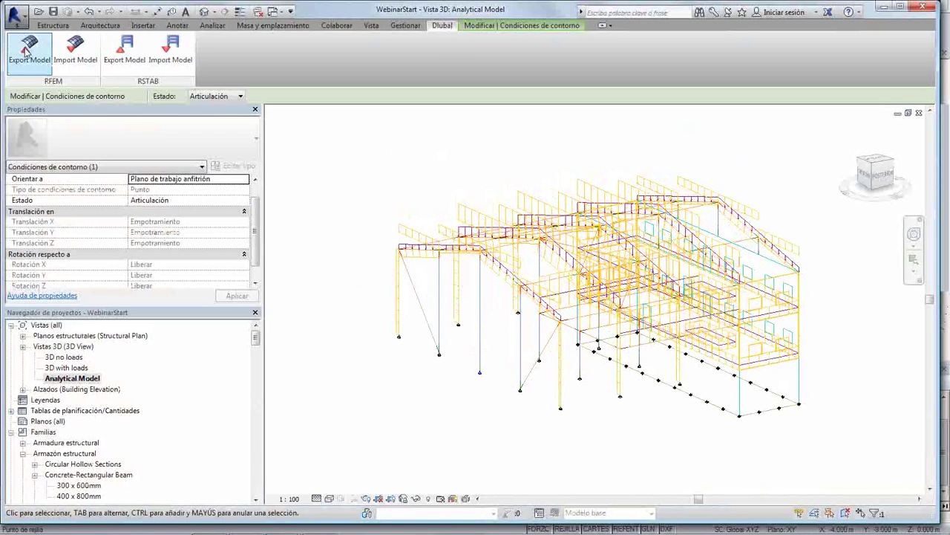
click(75, 49)
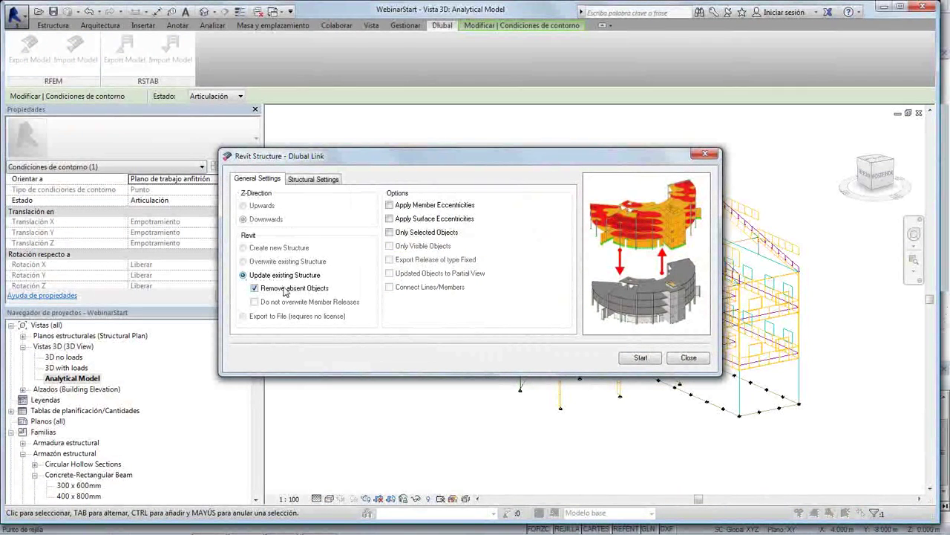
click(310, 180)
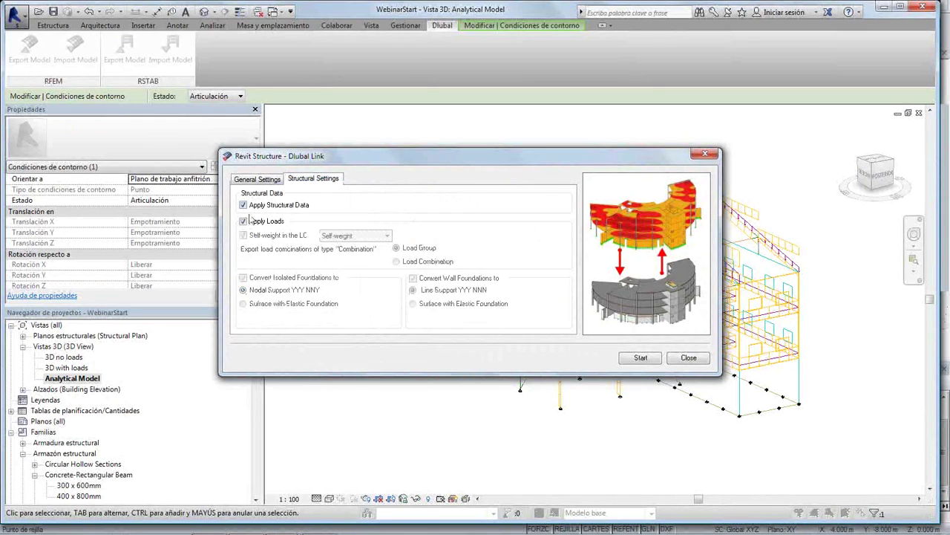
click(260, 180)
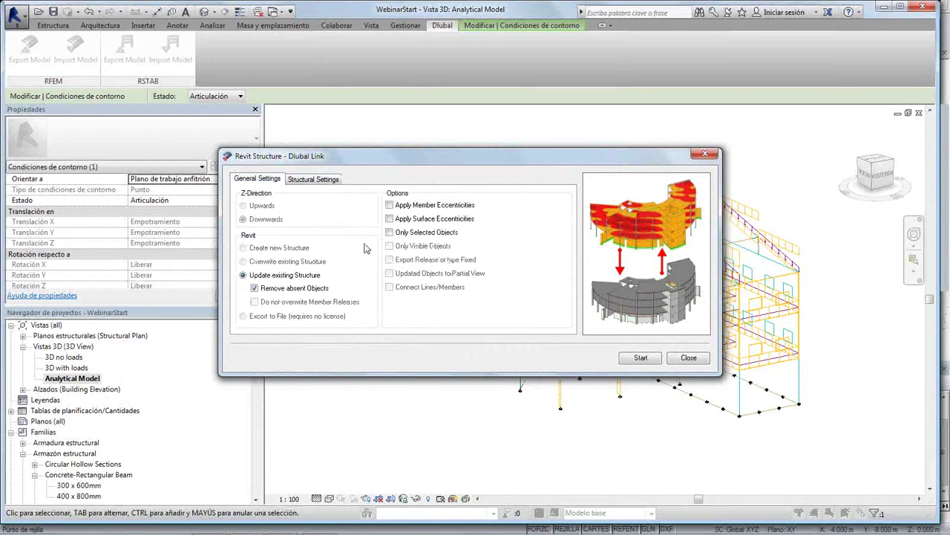
click(640, 358)
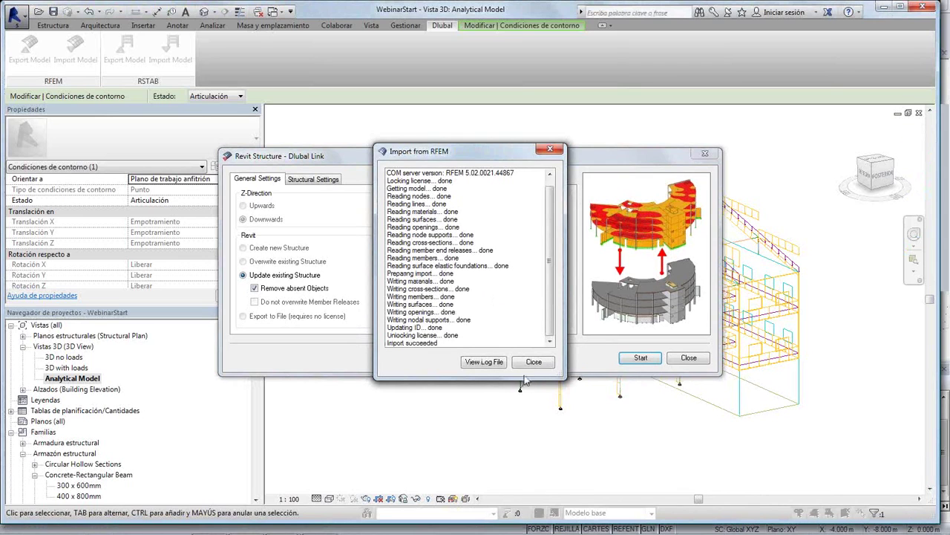
click(527, 364)
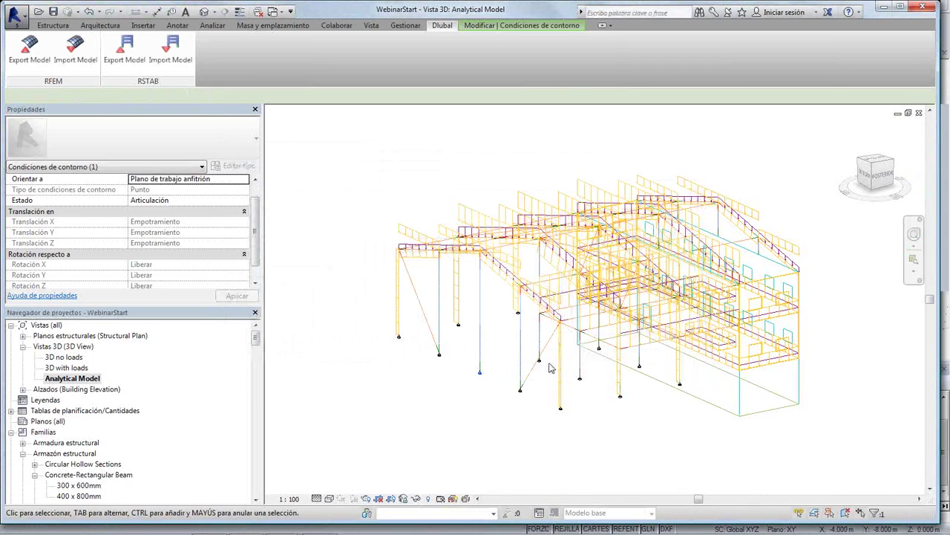
Review the updated structure in the 3D with loads and 3D no loads views, checking the section types of a column and a rafter
double_click(71, 366)
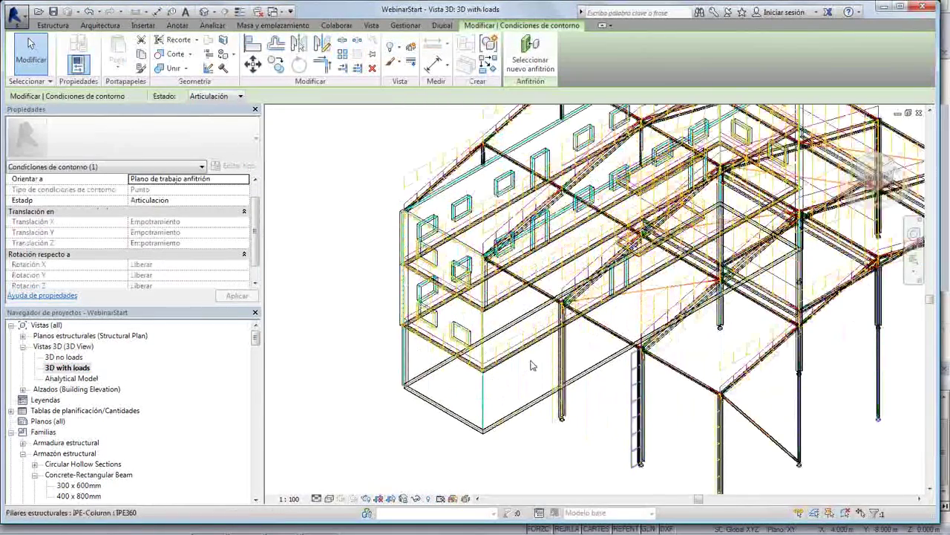
double_click(63, 357)
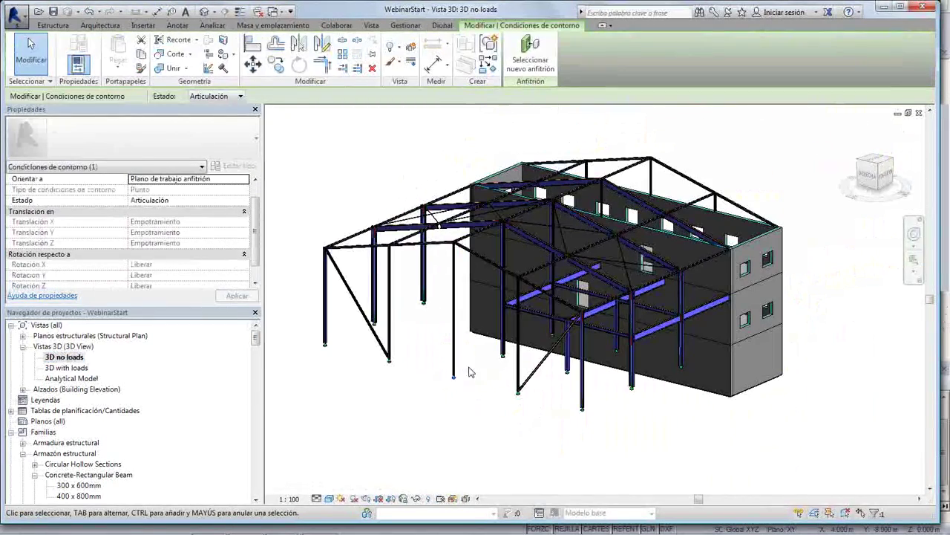
shift+middle_drag(458, 387, 429, 378)
click(614, 379)
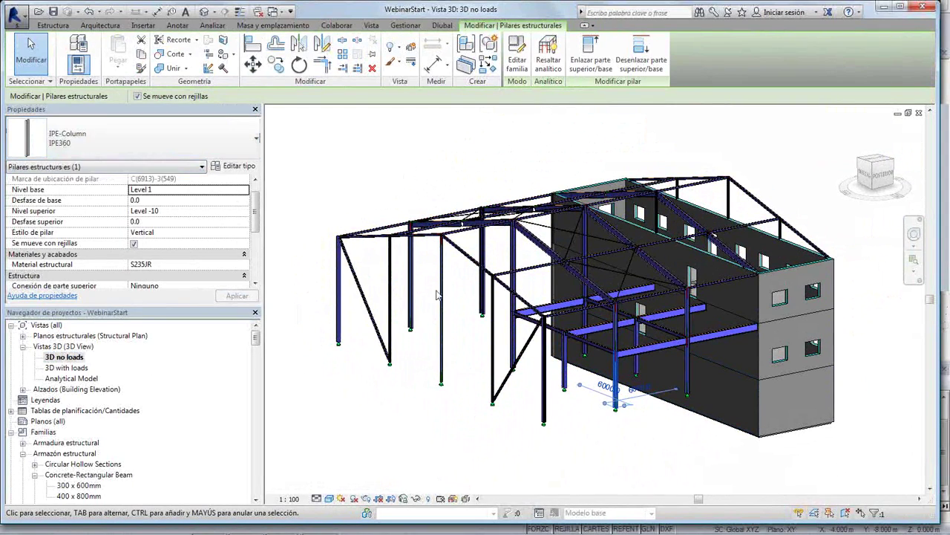
click(587, 282)
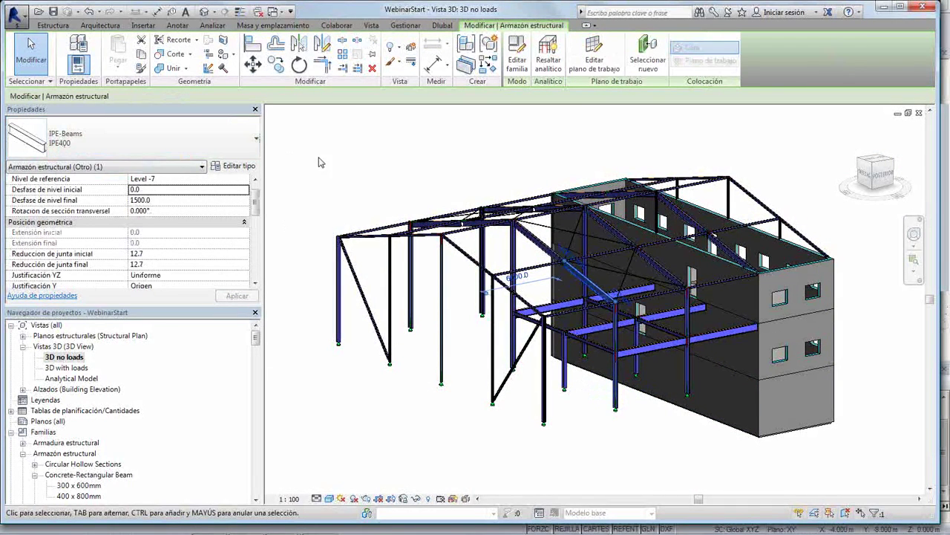
scroll(453, 177, up, 3)
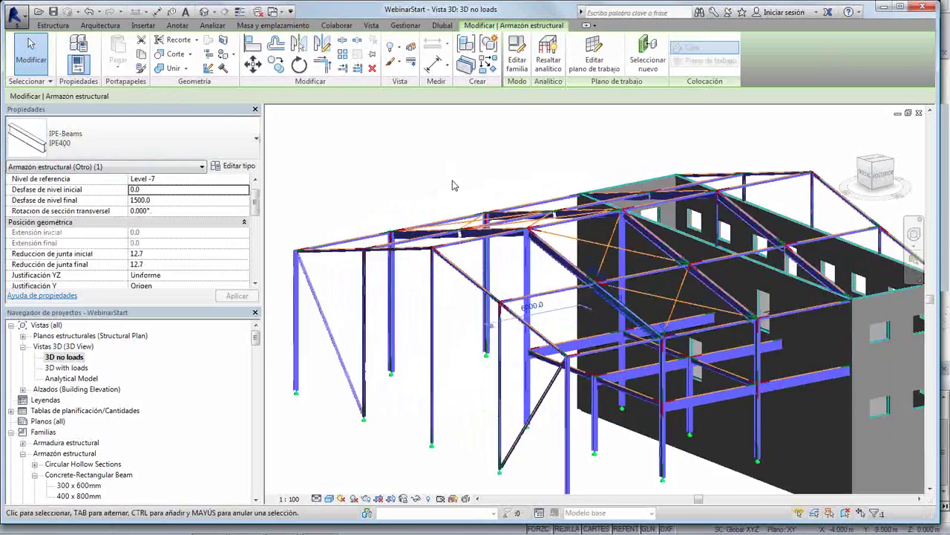
mouse_move(479, 185)
shift+middle_down()
mouse_move(452, 159)
mouse_move(467, 148)
mouse_move(450, 169)
mouse_move(439, 153)
mouse_move(414, 164)
mouse_move(480, 170)
mouse_move(390, 166)
mouse_move(445, 121)
mouse_move(471, 169)
shift+middle_up()
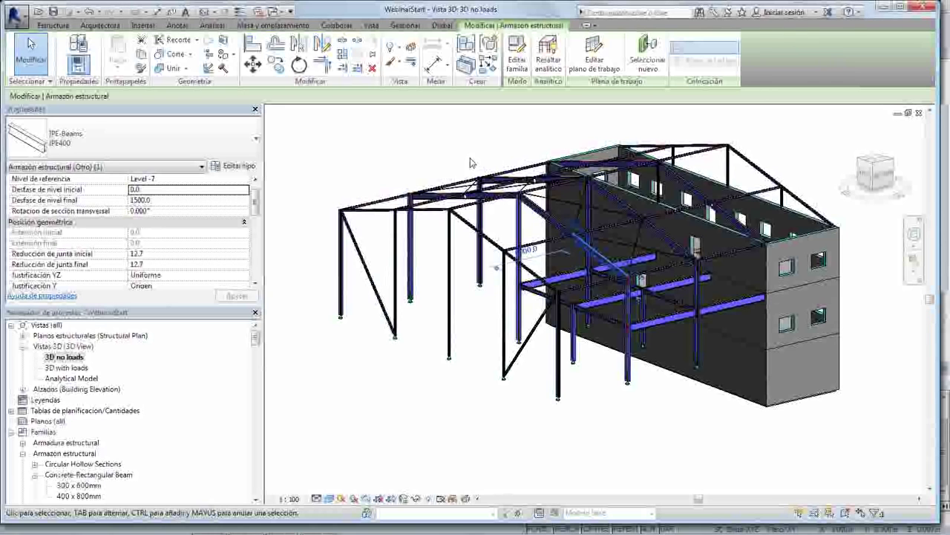
Switch to RFEM, close the WebinarStart model without saving the changes, and view the new-model dialog without creating a model
key(alt+Tab)
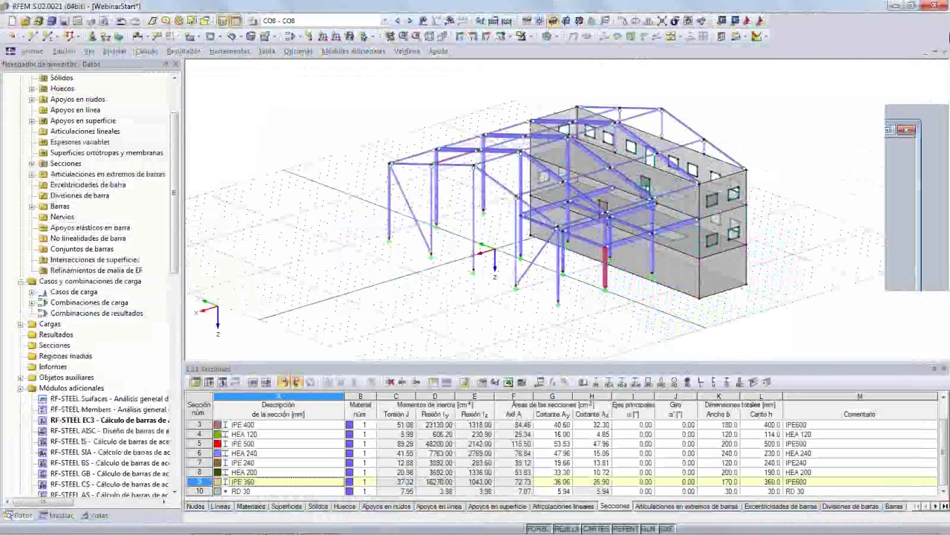
click(944, 52)
click(469, 289)
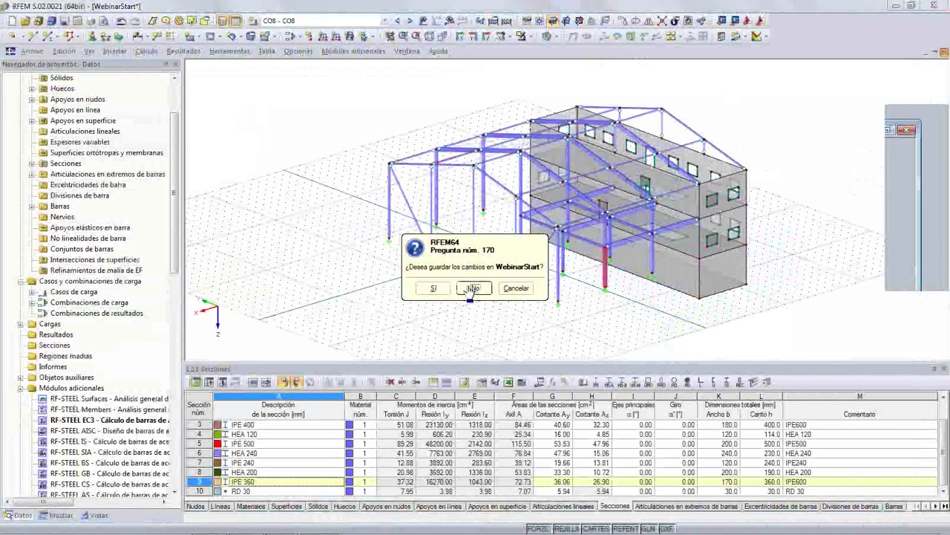
click(11, 22)
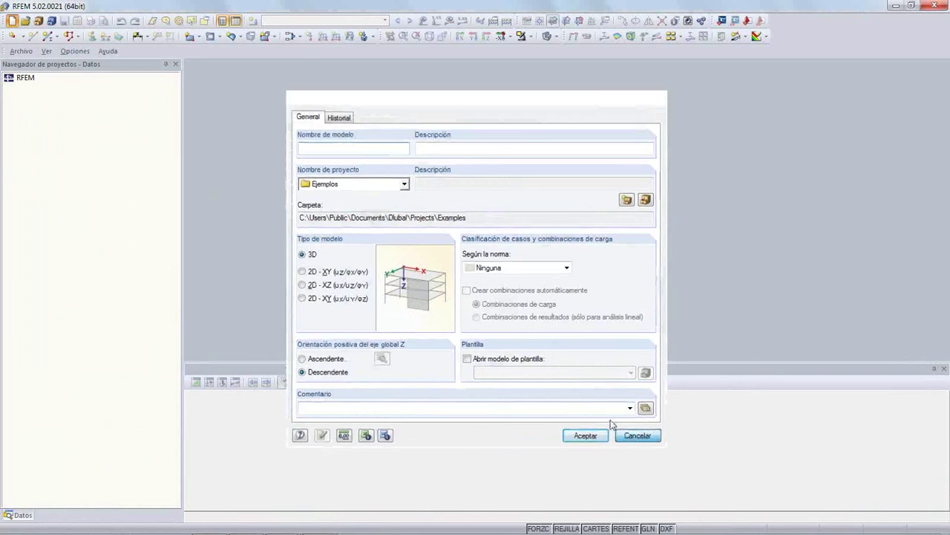
click(614, 424)
Switch to the PowerPoint presentation to show the Más información slide
key(alt+Tab)
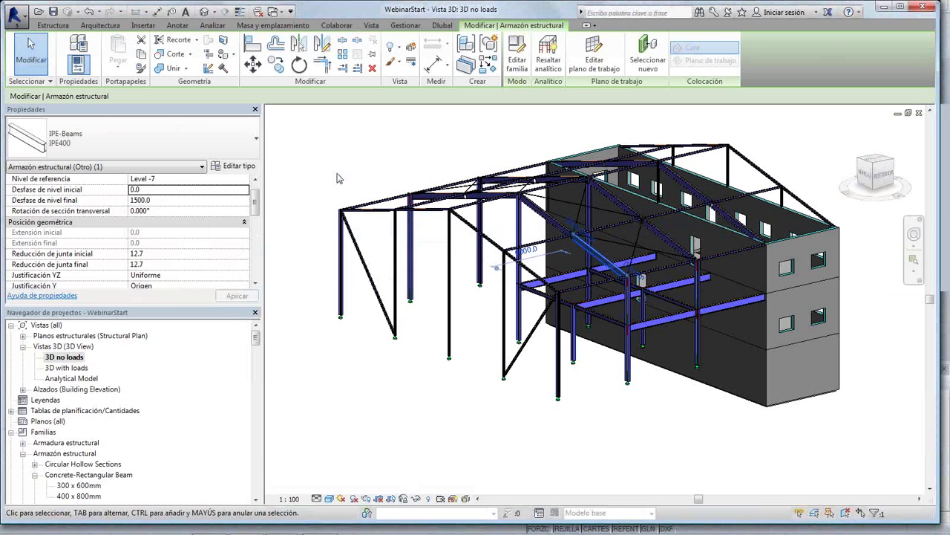
key(alt+Tab)
key(alt+Tab)
key(alt+Tab)
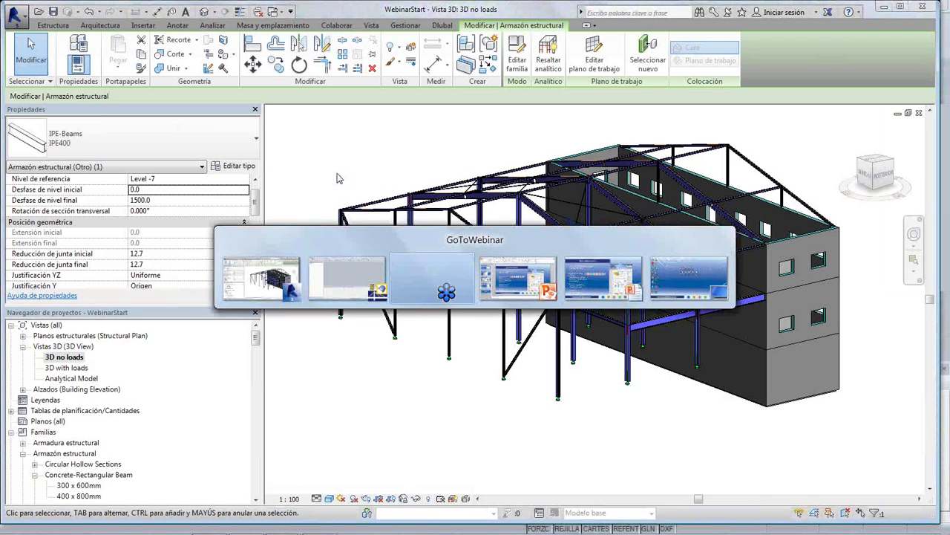
key(alt+Tab)
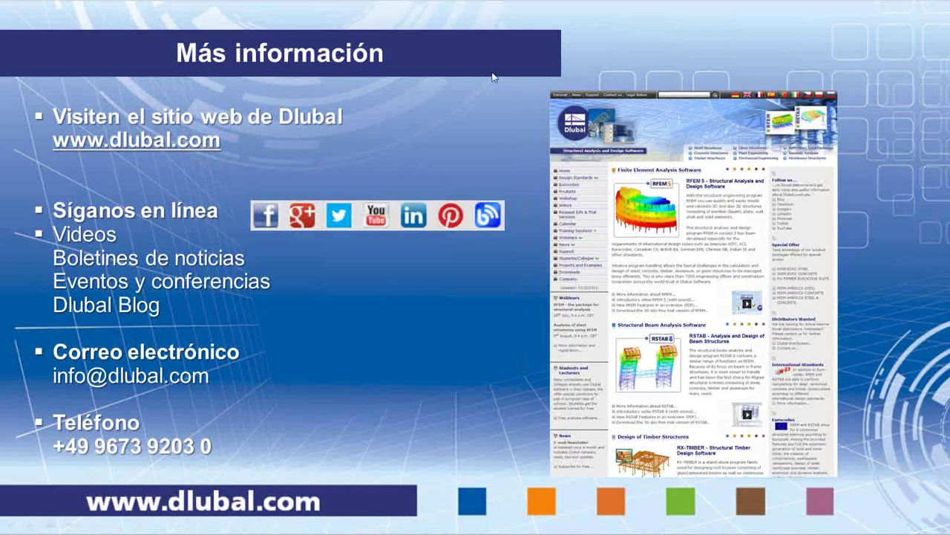
Open the Dlubal website linked on the slide, change it to Spanish, and review its Planificación BIM page
click(179, 140)
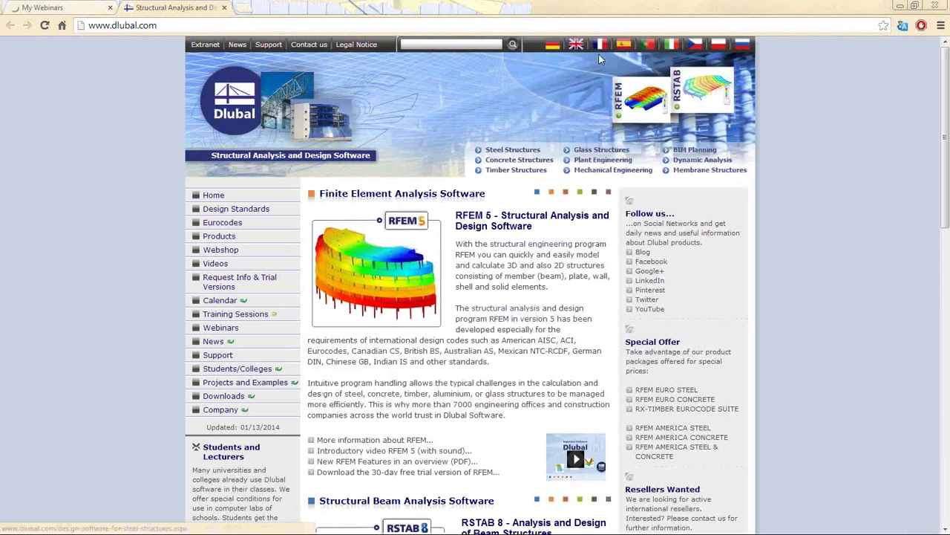
click(625, 49)
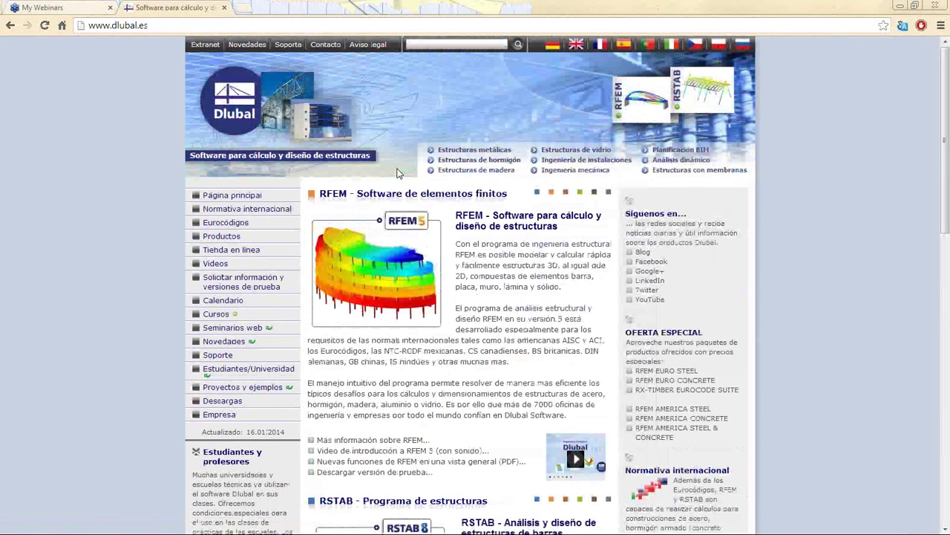
click(682, 150)
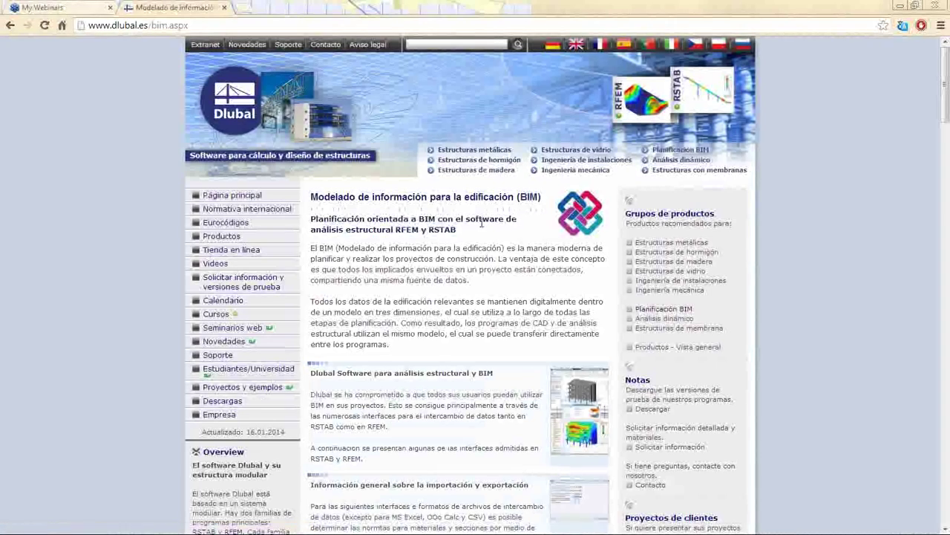
scroll(466, 236, down, 3)
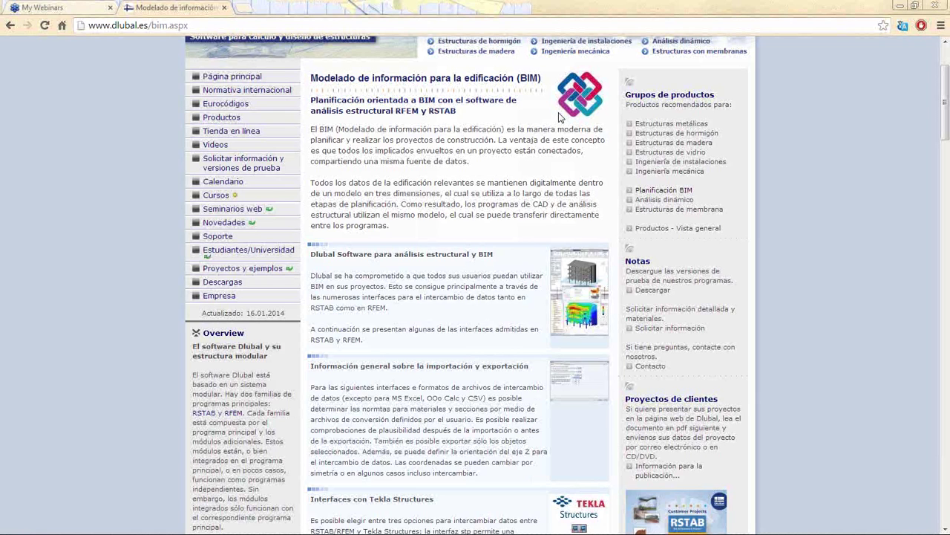
Go back to the website's home page, open the Dlubal Blog, and look through its articles and categories
click(216, 77)
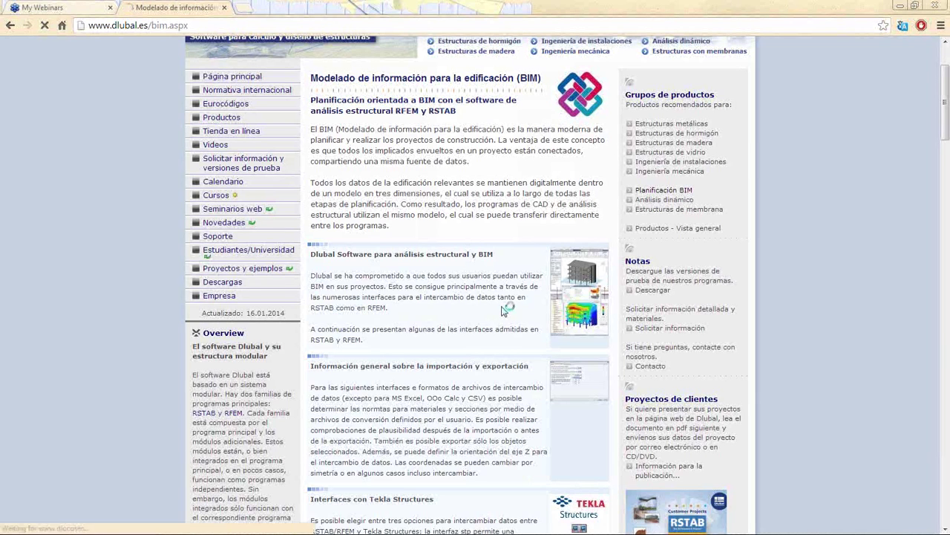
click(643, 253)
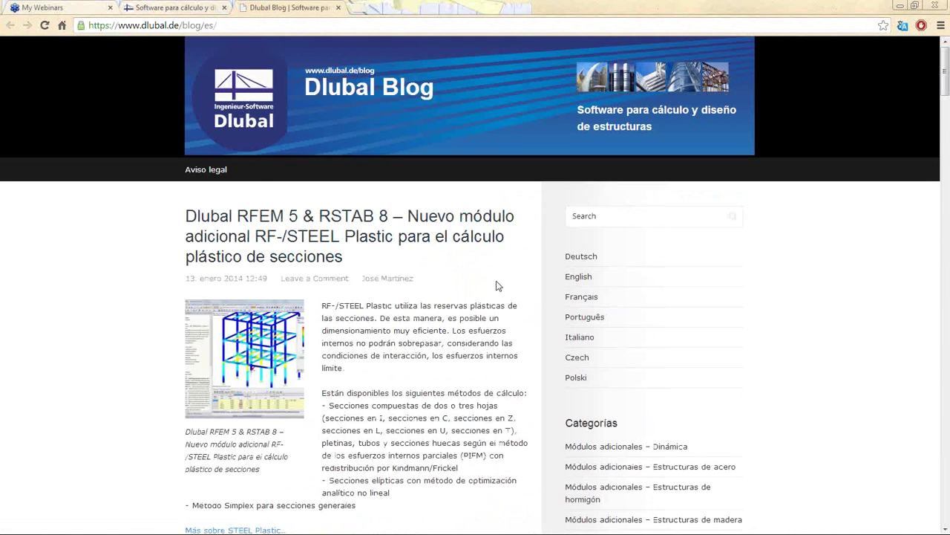
scroll(497, 286, down, 2)
scroll(498, 282, down, 4)
scroll(498, 282, up, 4)
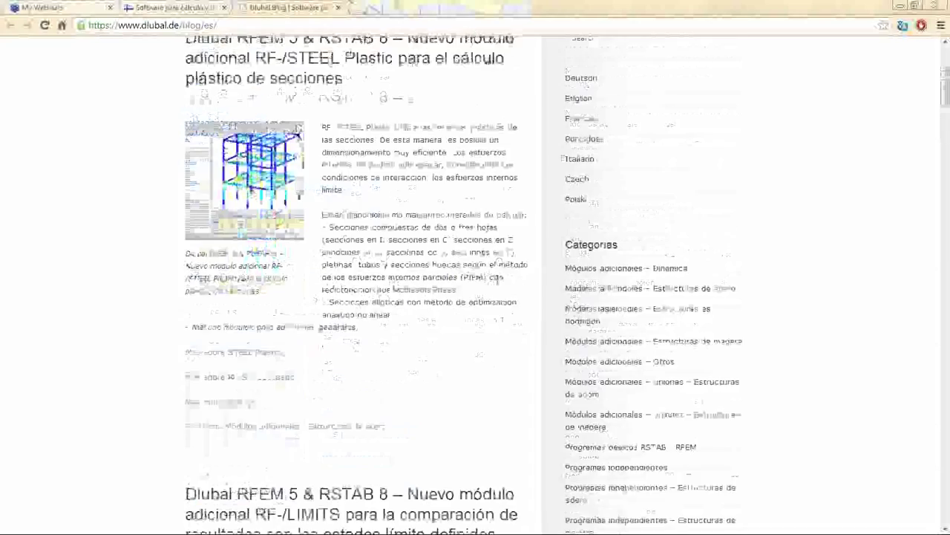
scroll(550, 275, down, 5)
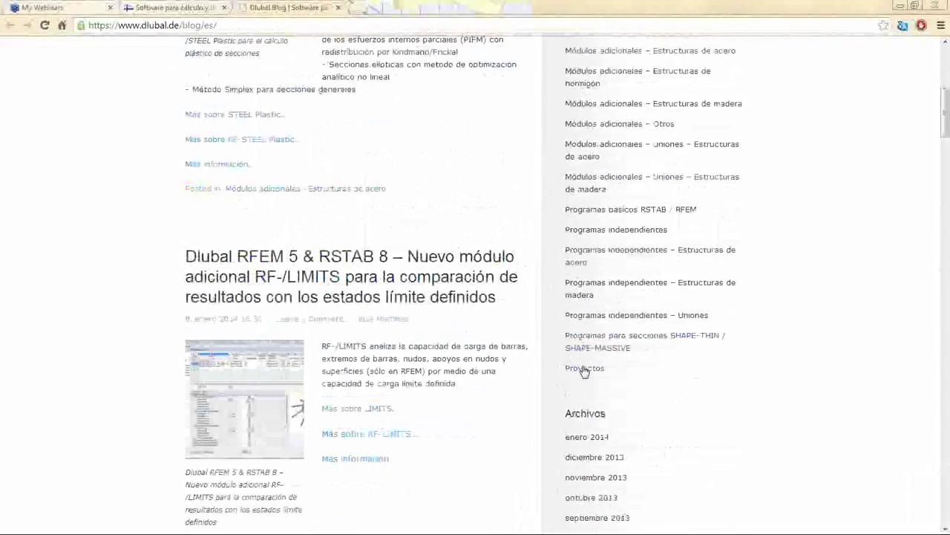
Search the Dlubal Blog for "revit" and look through the resulting articles
scroll(509, 235, up, 5)
click(588, 100)
text(revit)
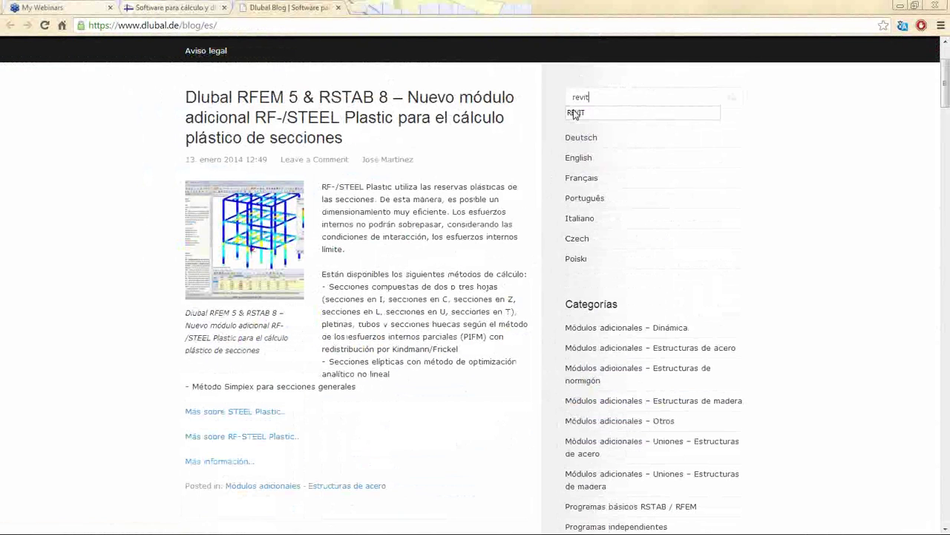
click(733, 100)
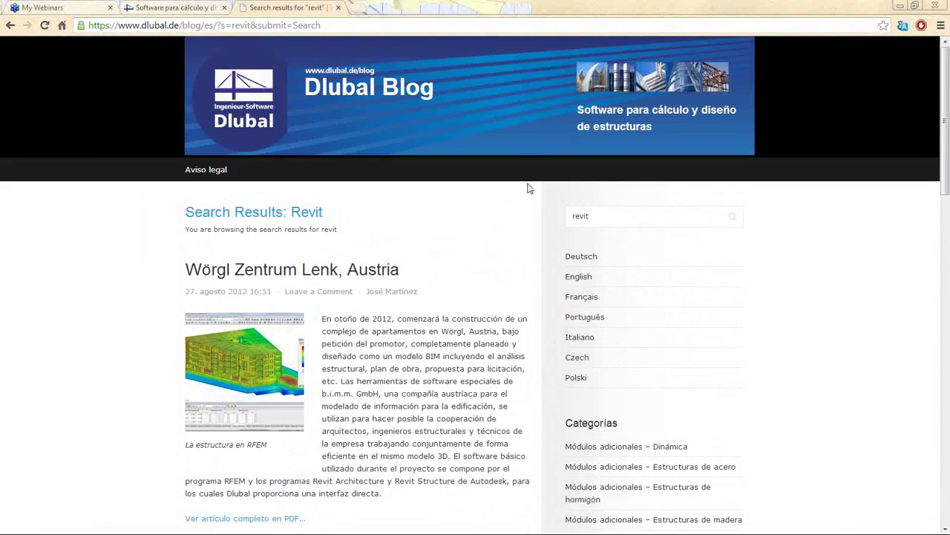
scroll(528, 189, down, 15)
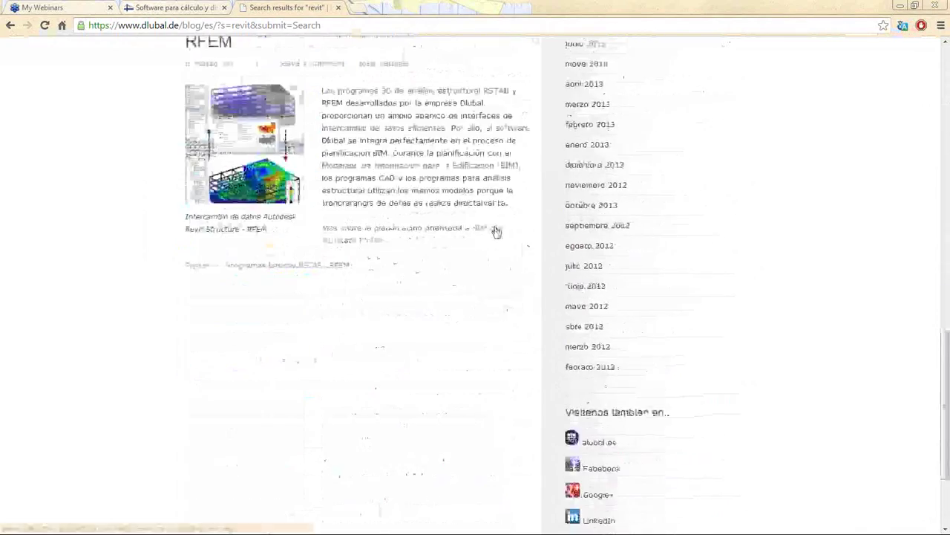
scroll(496, 230, up, 15)
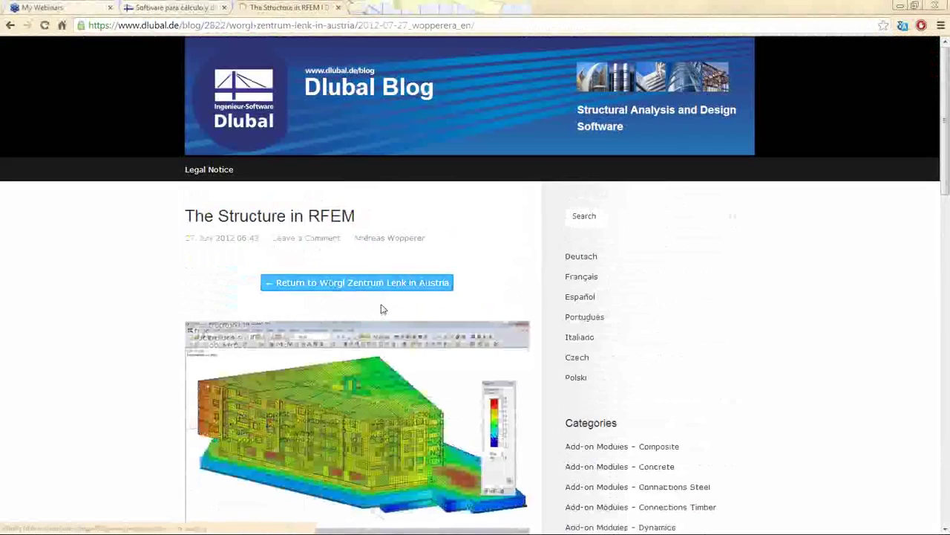
View the full-size image of the RFEM structure from the Wörgl Zentrum Lenk article
scroll(381, 309, down, 3)
click(374, 307)
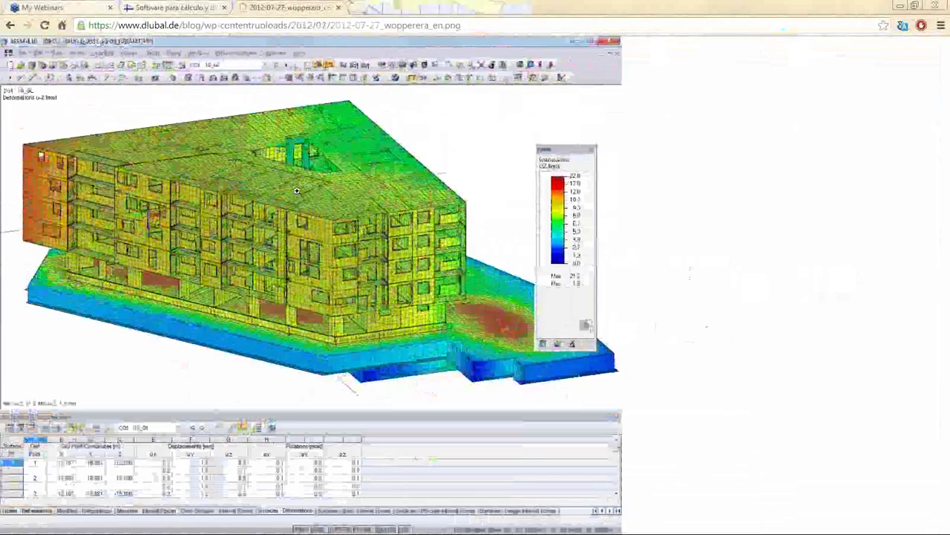
key(alt+Tab)
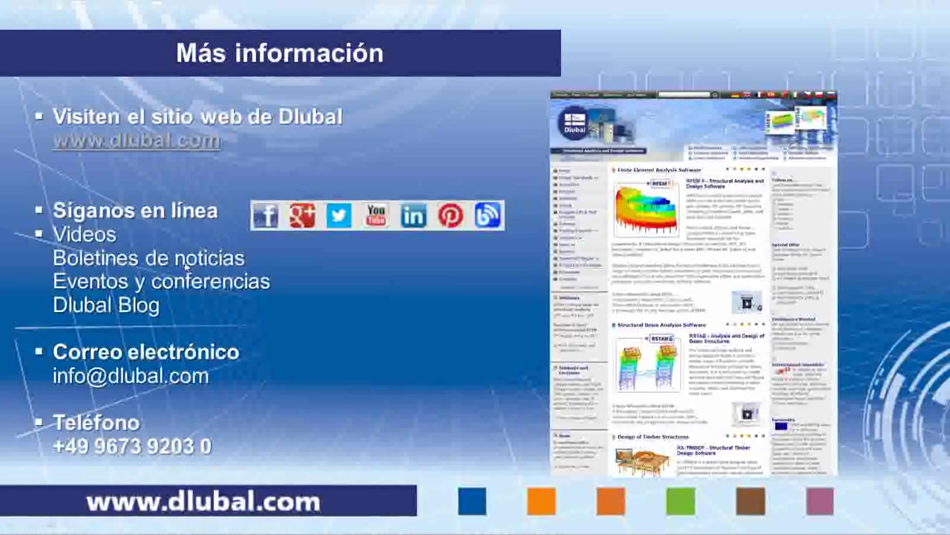
key(alt+Tab)
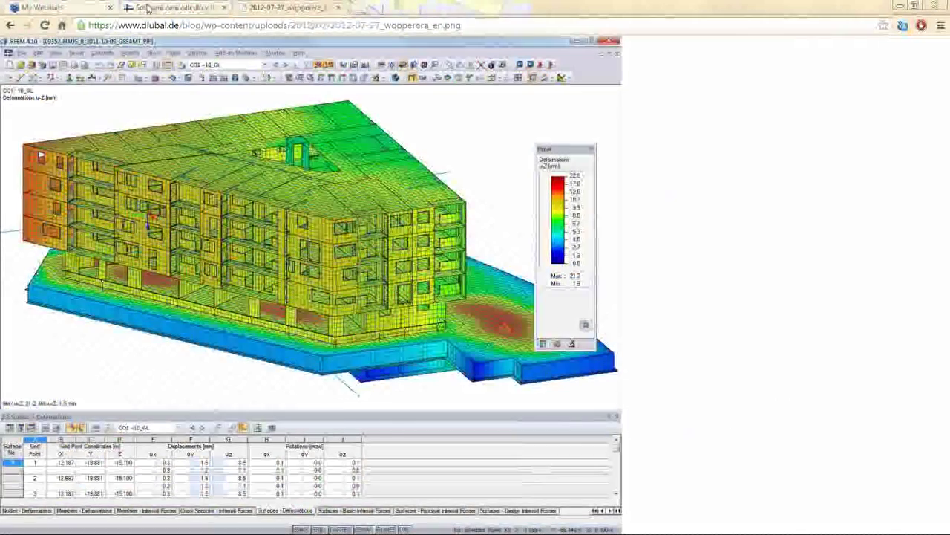
Open the Descargas page of the Spanish Dlubal website, select the 64-bit RFEM 5.xx trial version, and review the download form
click(160, 7)
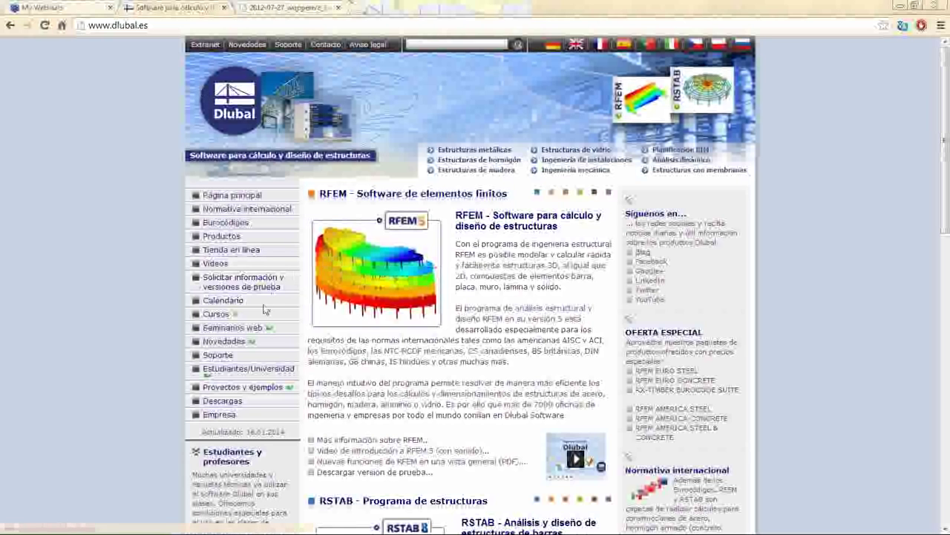
click(223, 401)
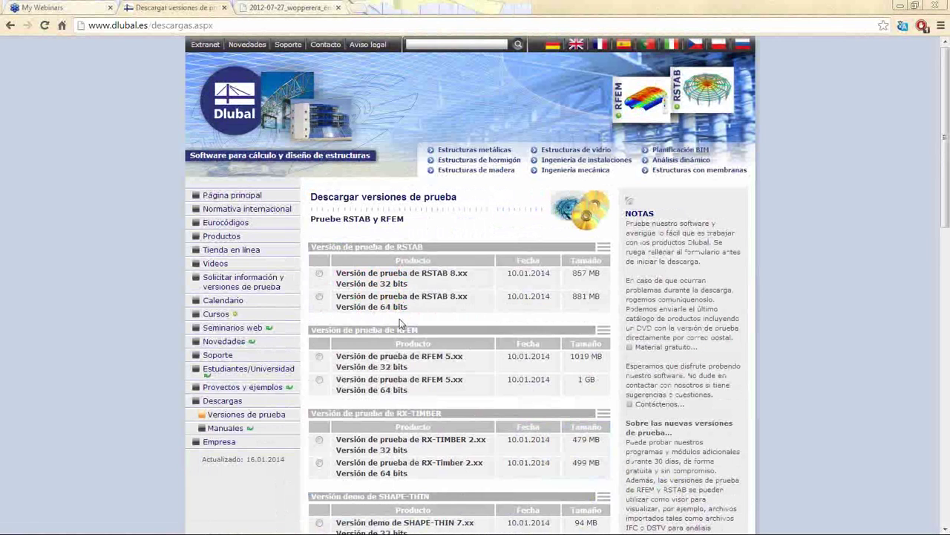
click(319, 379)
scroll(399, 367, down, 10)
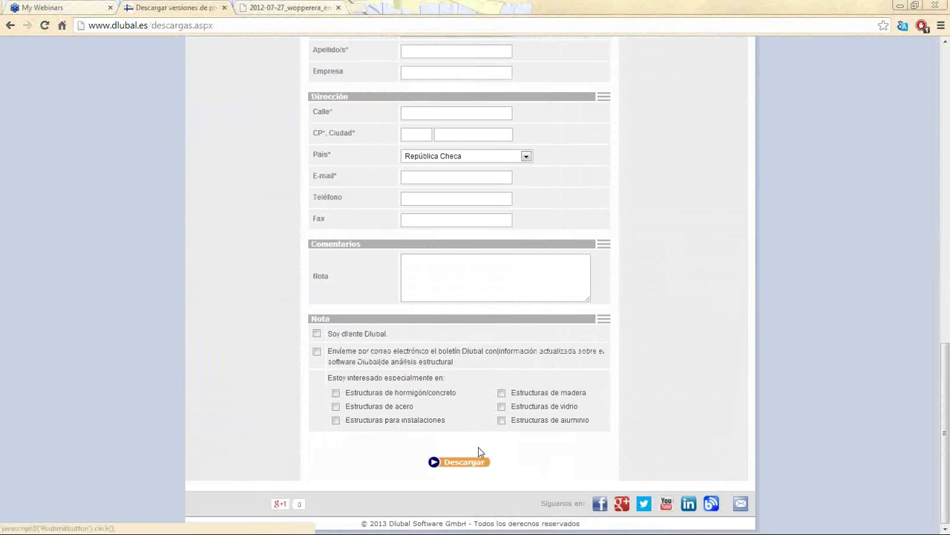
scroll(679, 335, up, 10)
Open the Dlubal page for beginners, review its introductory material, and follow its link to the web seminars
click(669, 336)
scroll(380, 330, down, 2)
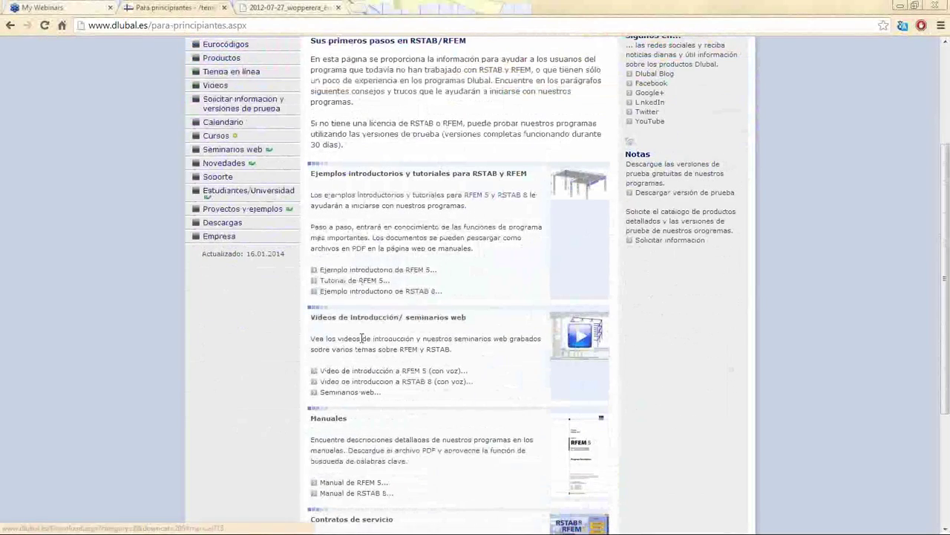
click(355, 395)
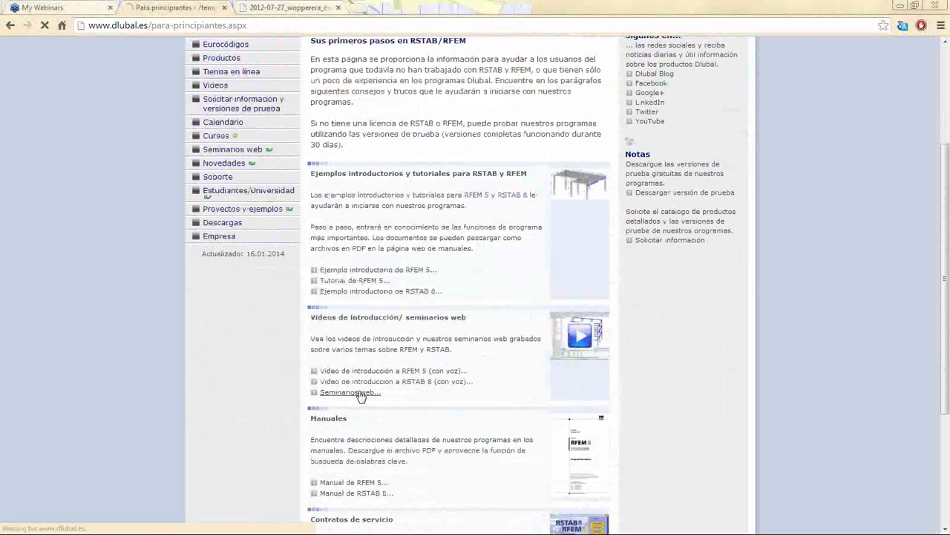
Look through the list of previous web seminars and return to the Más información slide in the presentation
scroll(461, 271, down, 3)
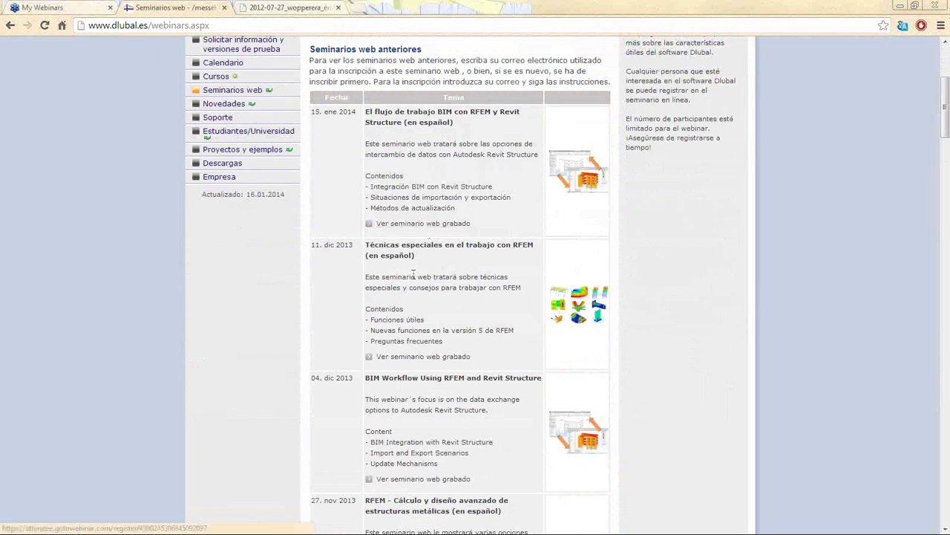
scroll(416, 231, down, 5)
scroll(400, 229, down, 4)
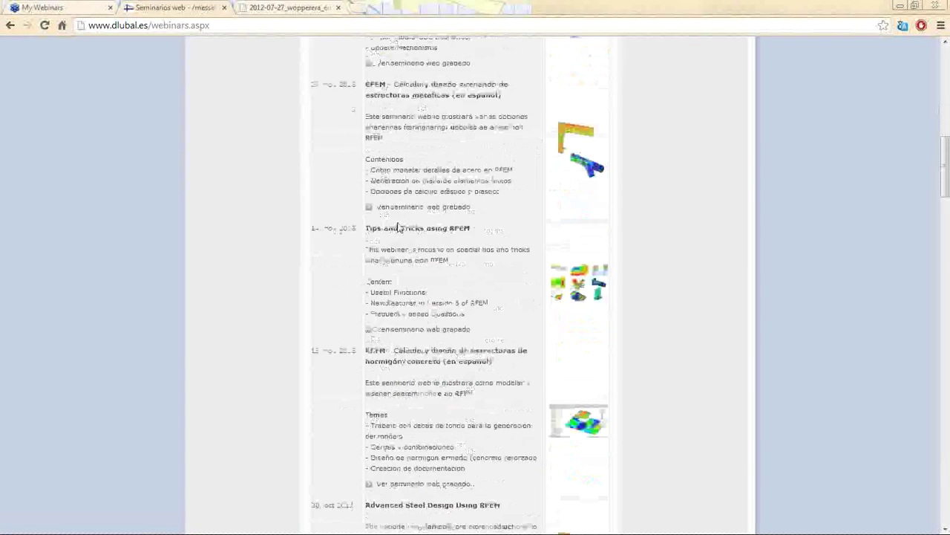
scroll(339, 279, down, 4)
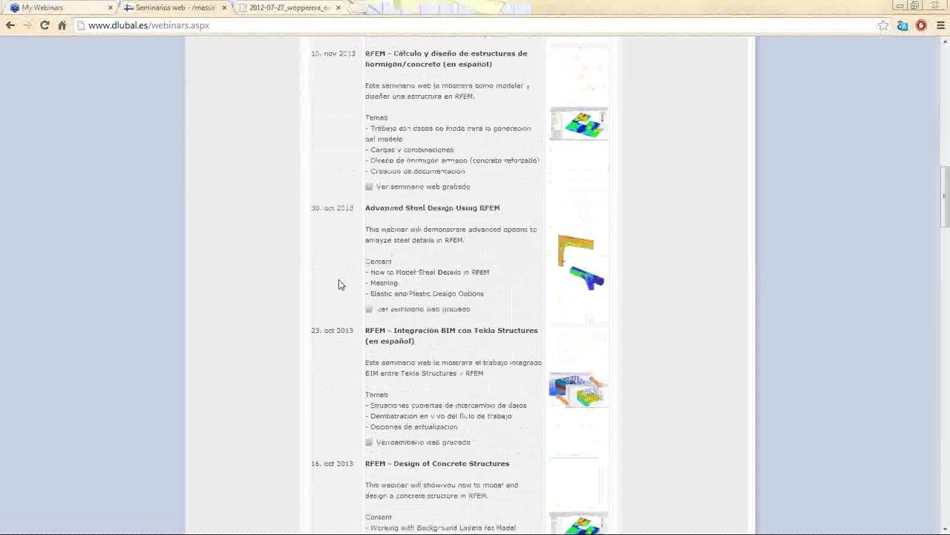
scroll(398, 284, down, 4)
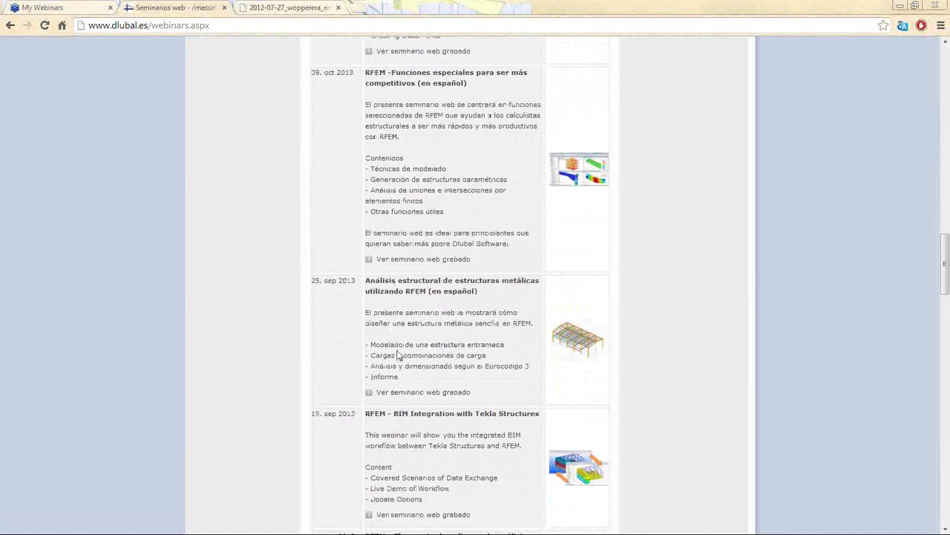
scroll(398, 357, down, 3)
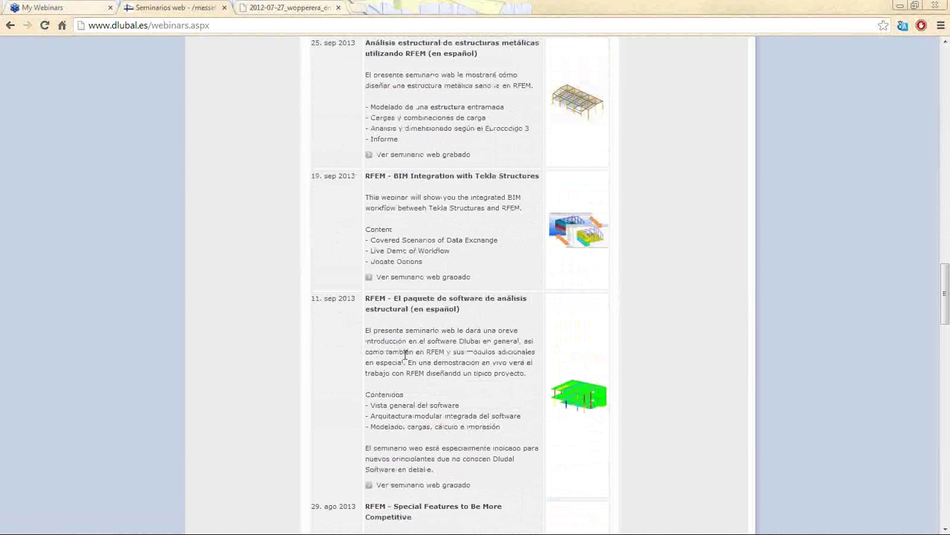
key(alt+Tab)
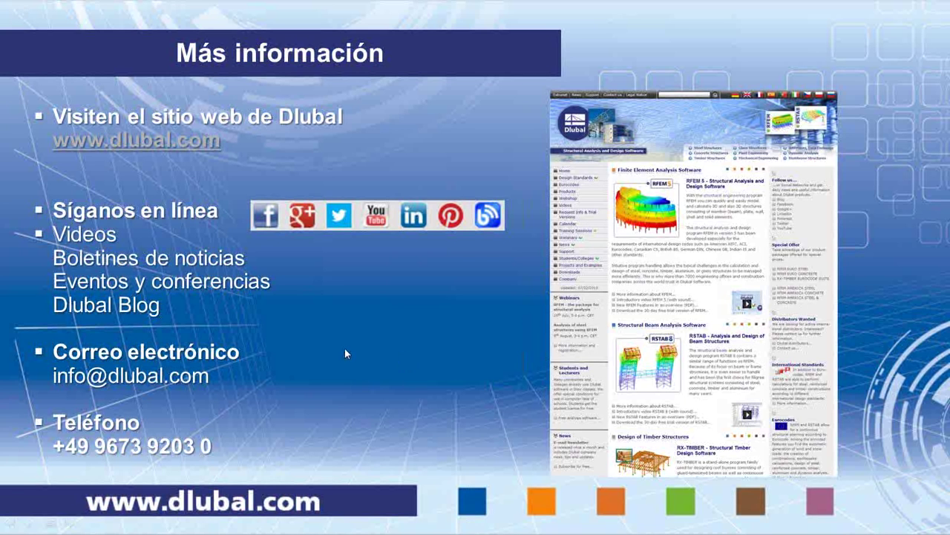